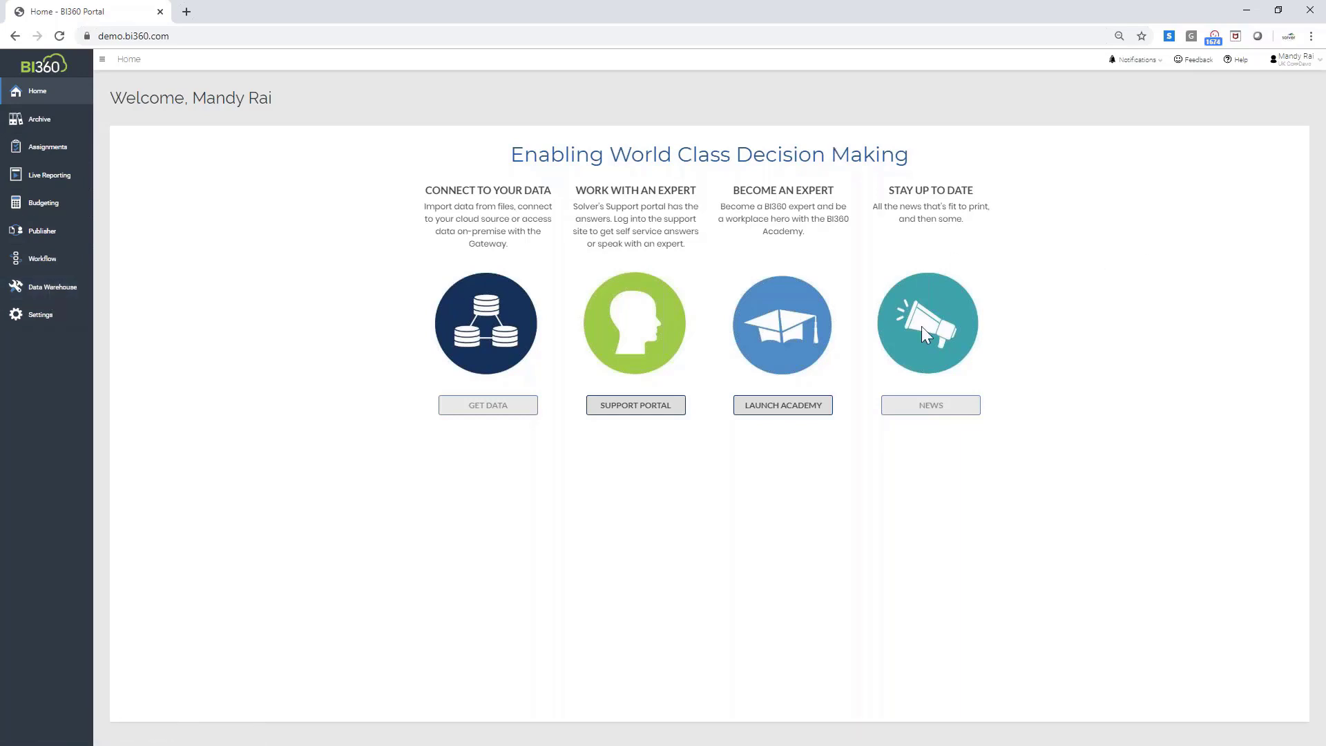
- Look over the portal's notifications, feedback form and help for the Home page, closing each without submitting anything
{"action": "left_click", "coordinate": [1141, 63]}
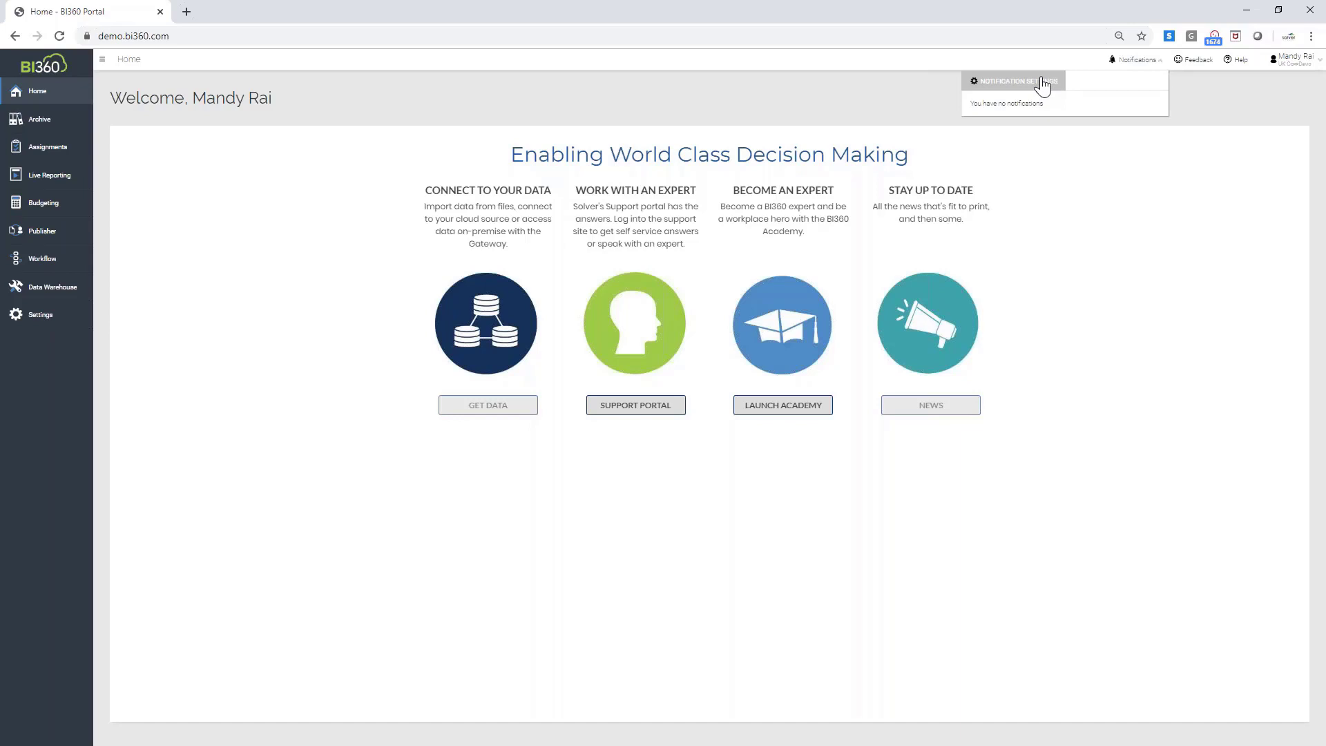
{"action": "left_click", "coordinate": [1187, 66]}
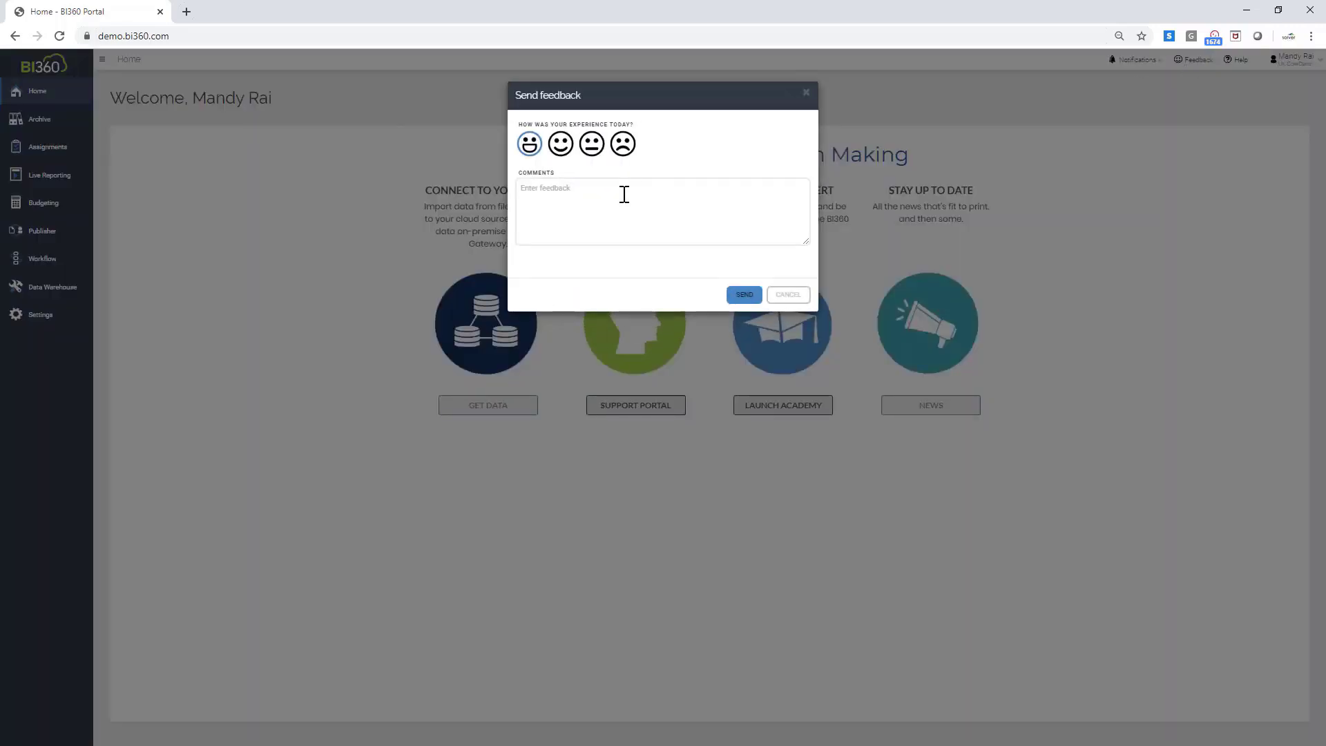
{"action": "left_click", "coordinate": [789, 297]}
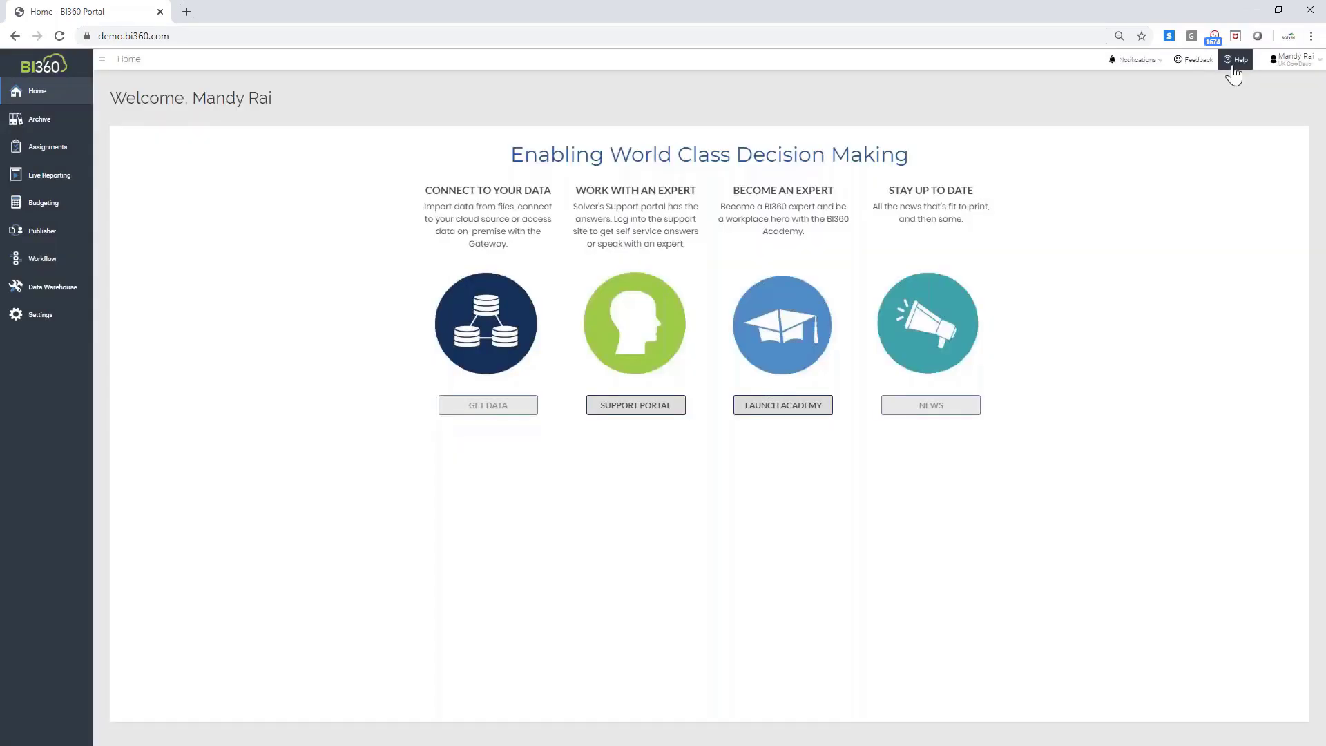
{"action": "left_click", "coordinate": [1233, 69]}
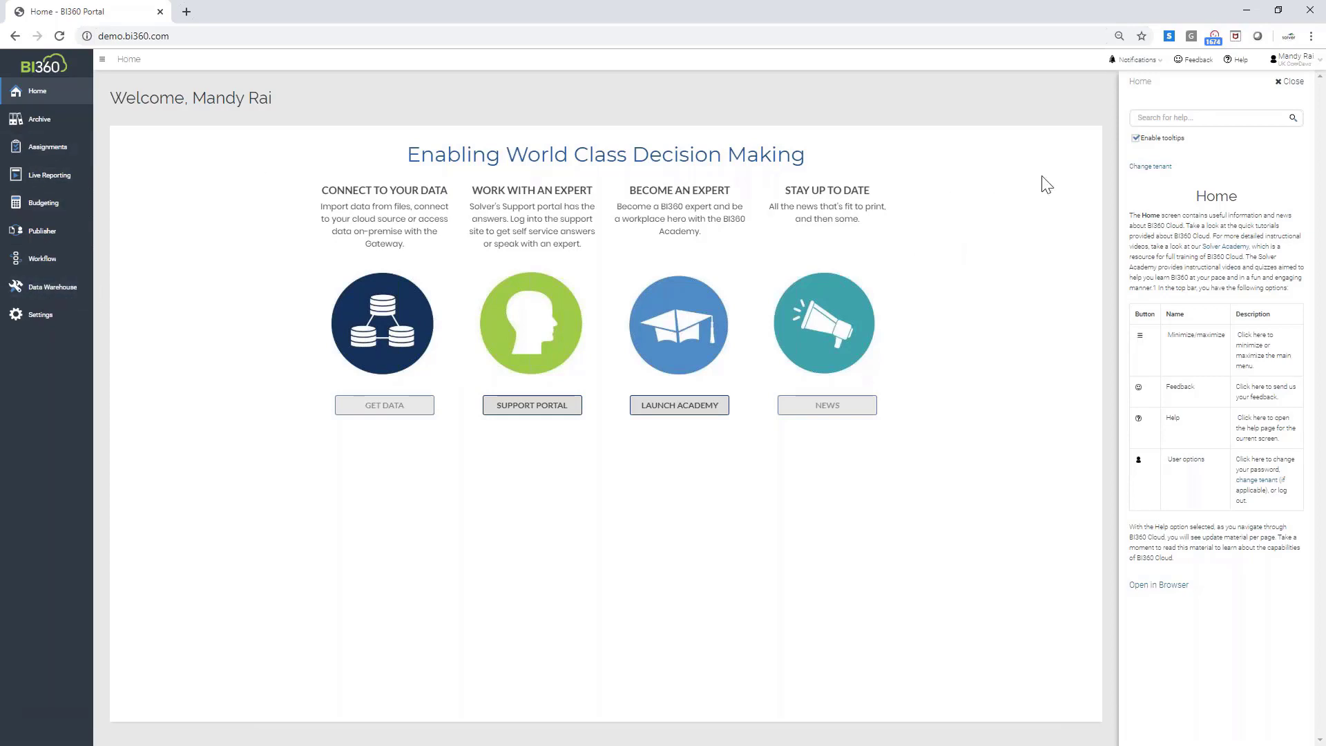
{"action": "left_click", "coordinate": [1237, 61]}
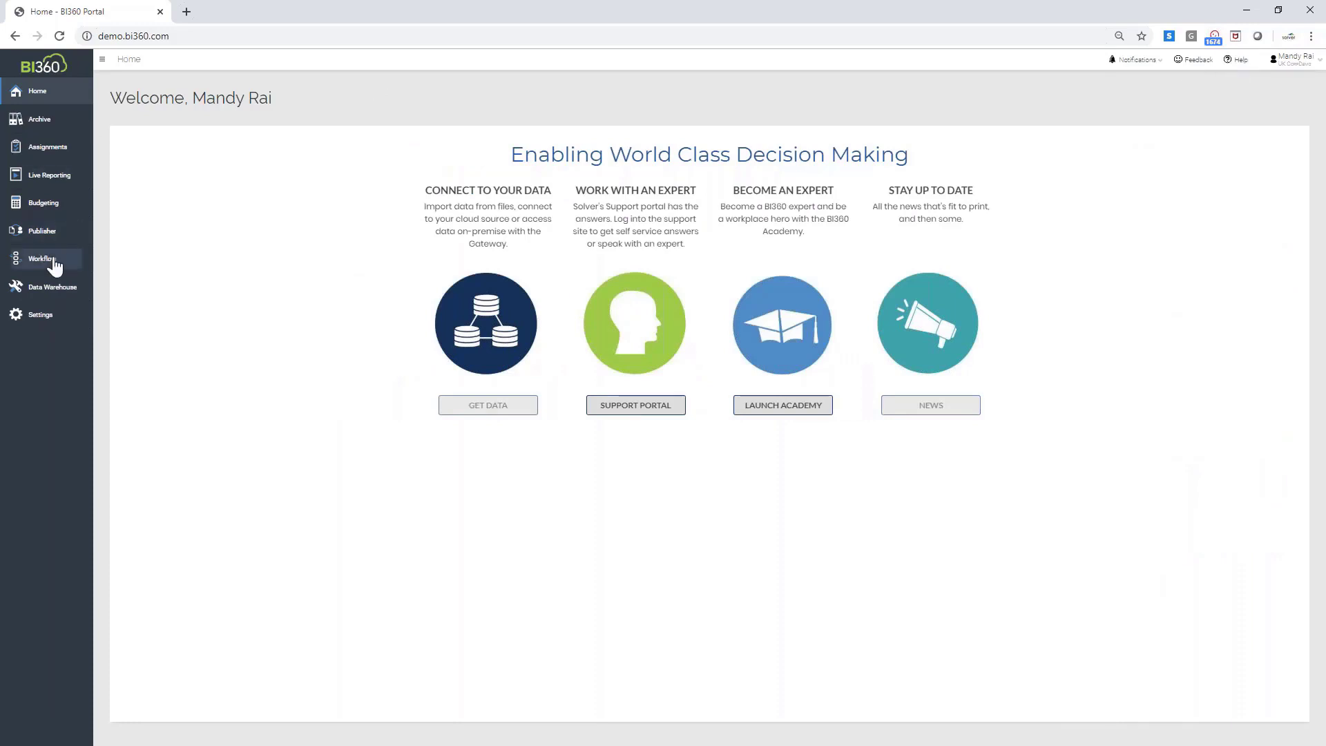
- Open the data warehouse integrations list and look over the Gateway Connector and Sample File Import entries
{"action": "left_click", "coordinate": [51, 287]}
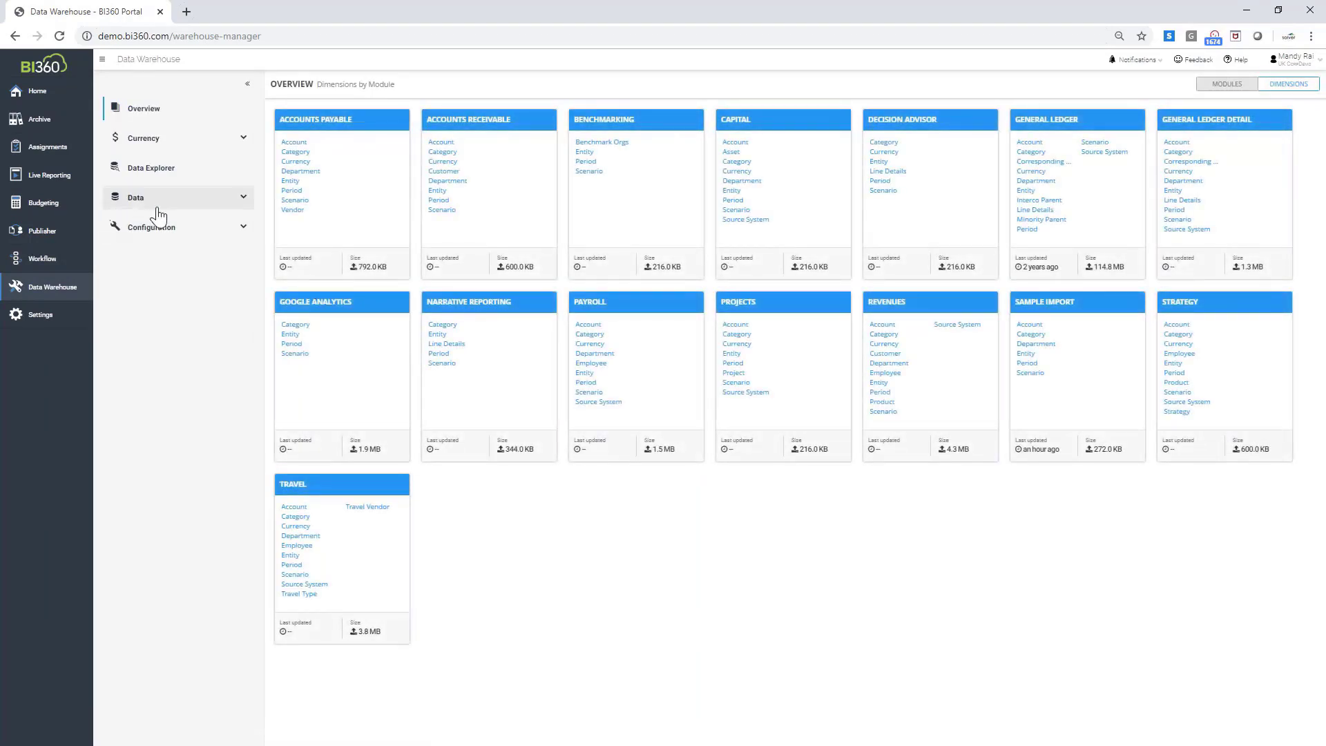
{"action": "left_click", "coordinate": [156, 207]}
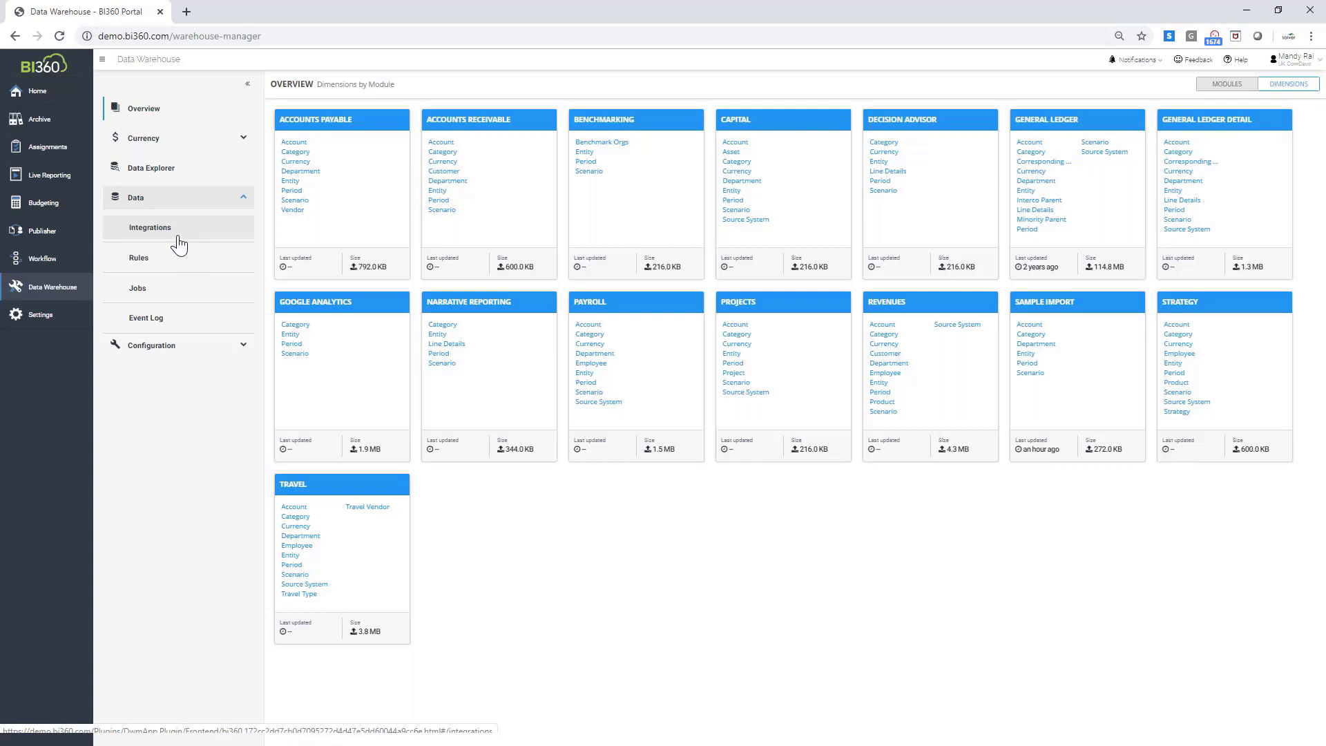
{"action": "left_click", "coordinate": [179, 244]}
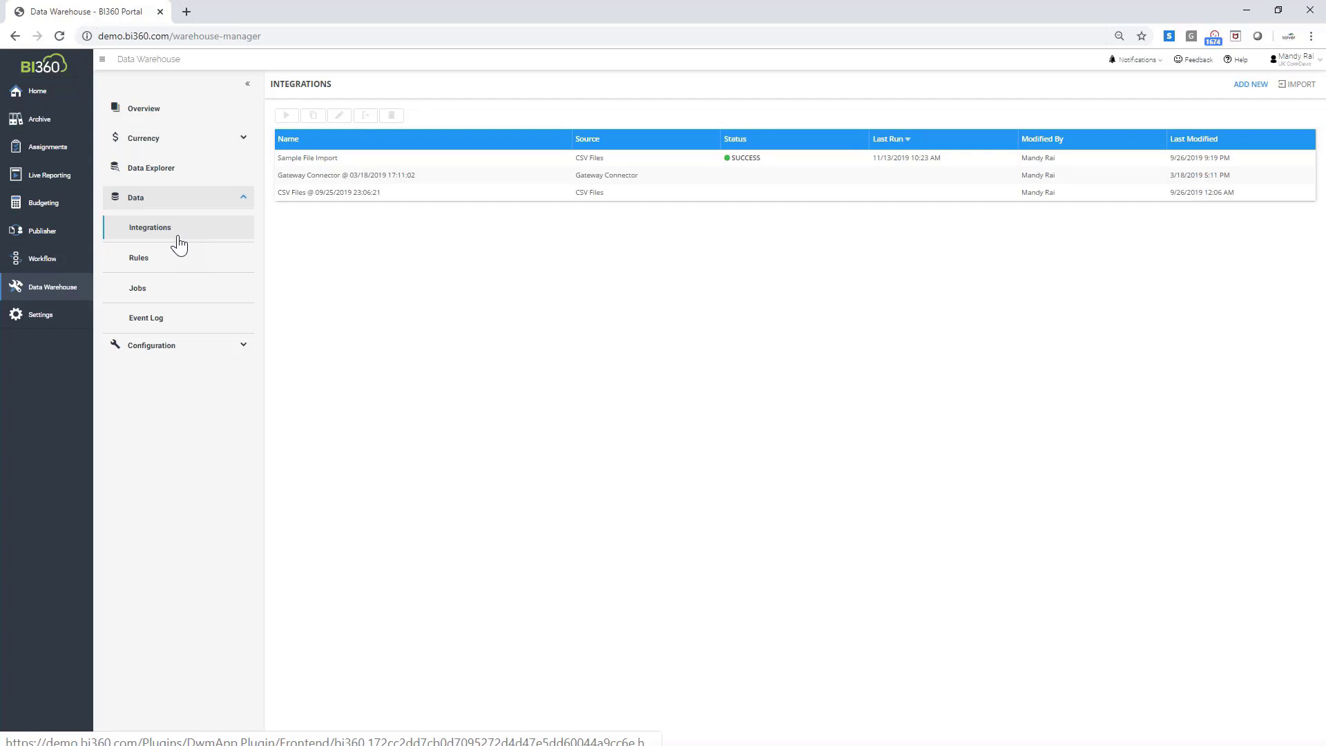
{"action": "left_click", "coordinate": [404, 181]}
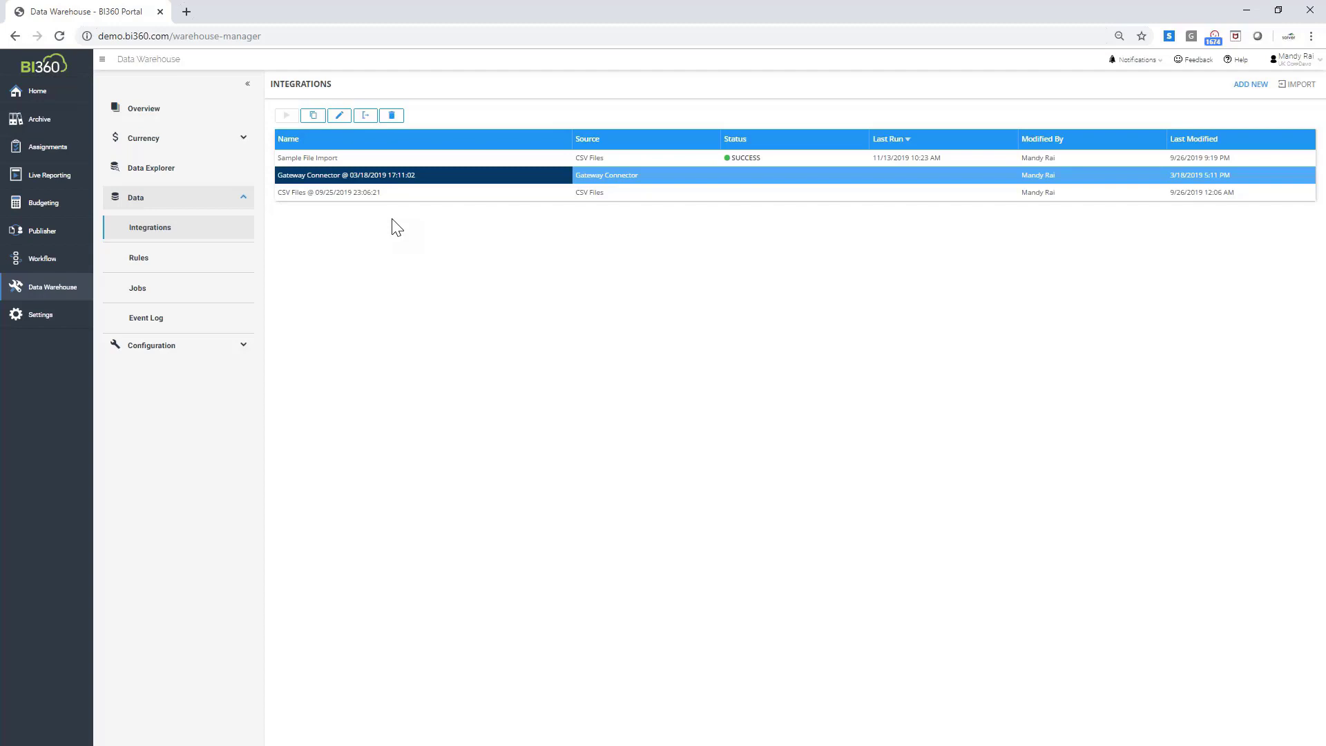
{"action": "left_click", "coordinate": [401, 163]}
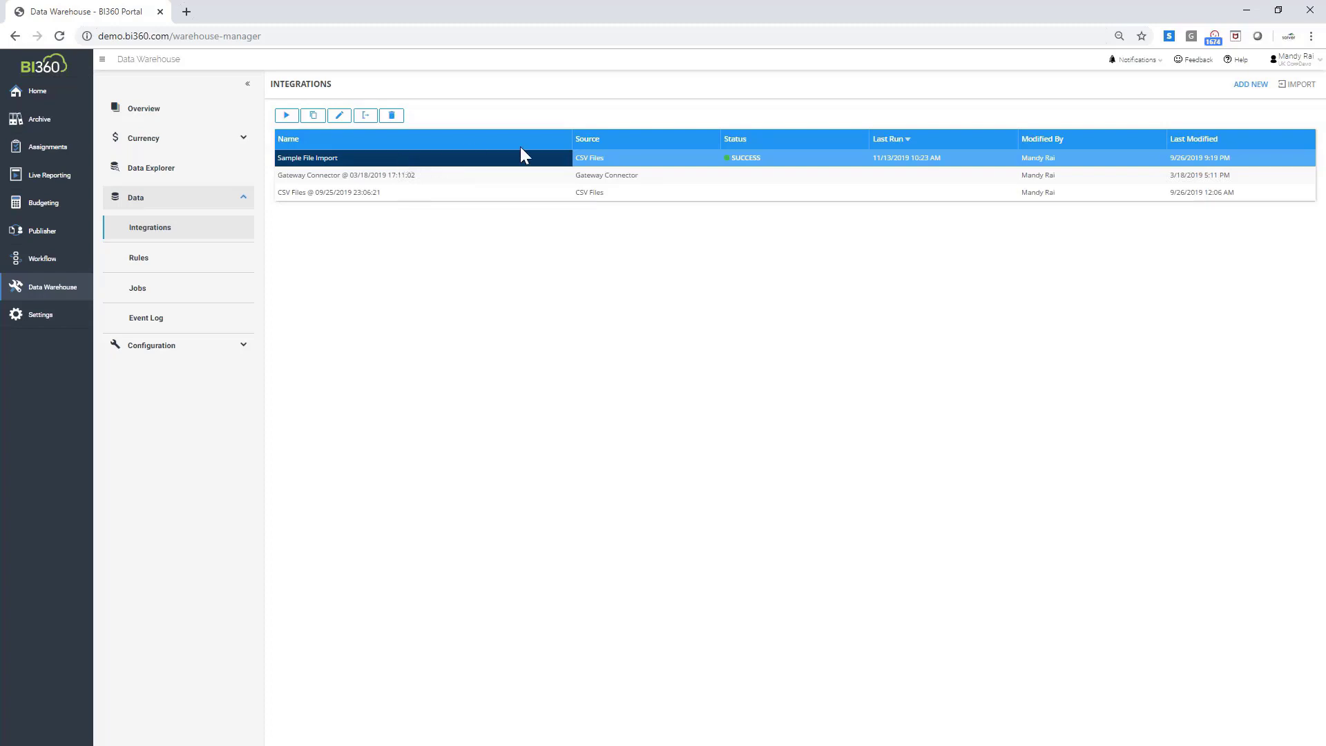
{"action": "left_click", "coordinate": [595, 160]}
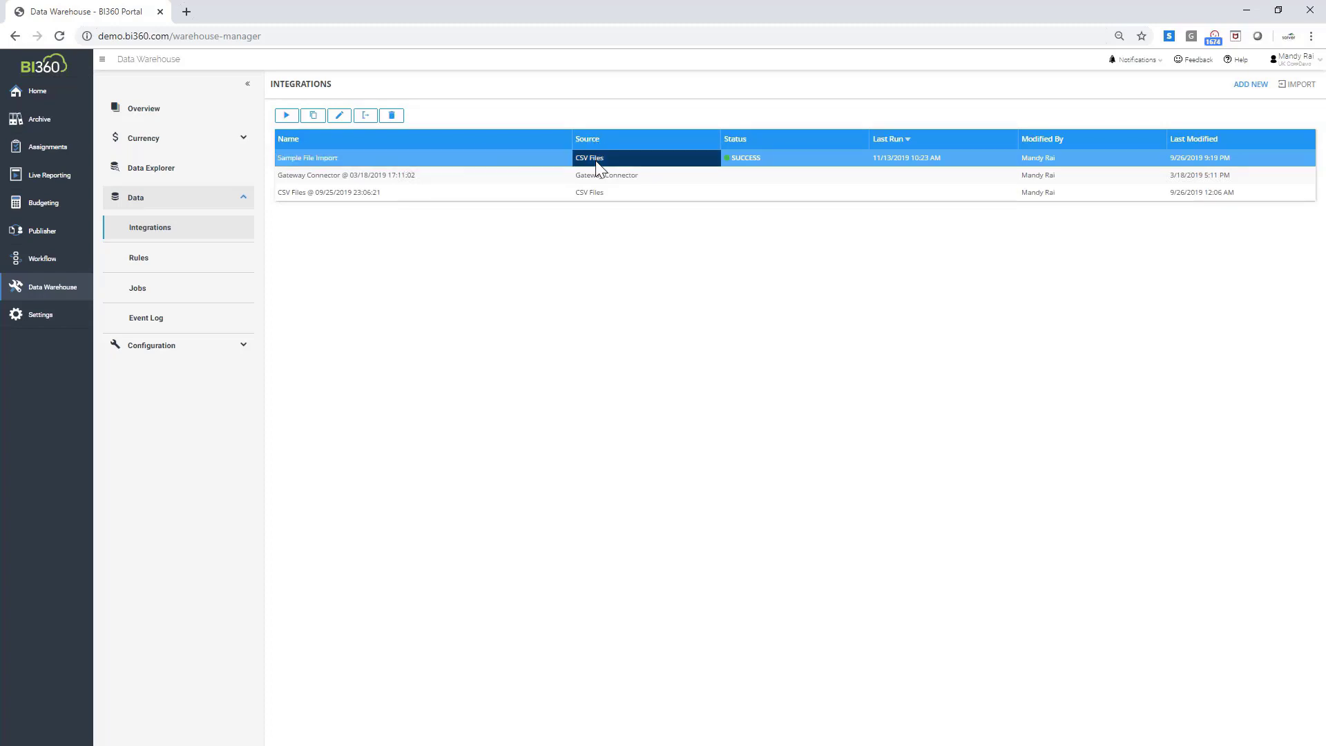
{"action": "left_click", "coordinate": [546, 163]}
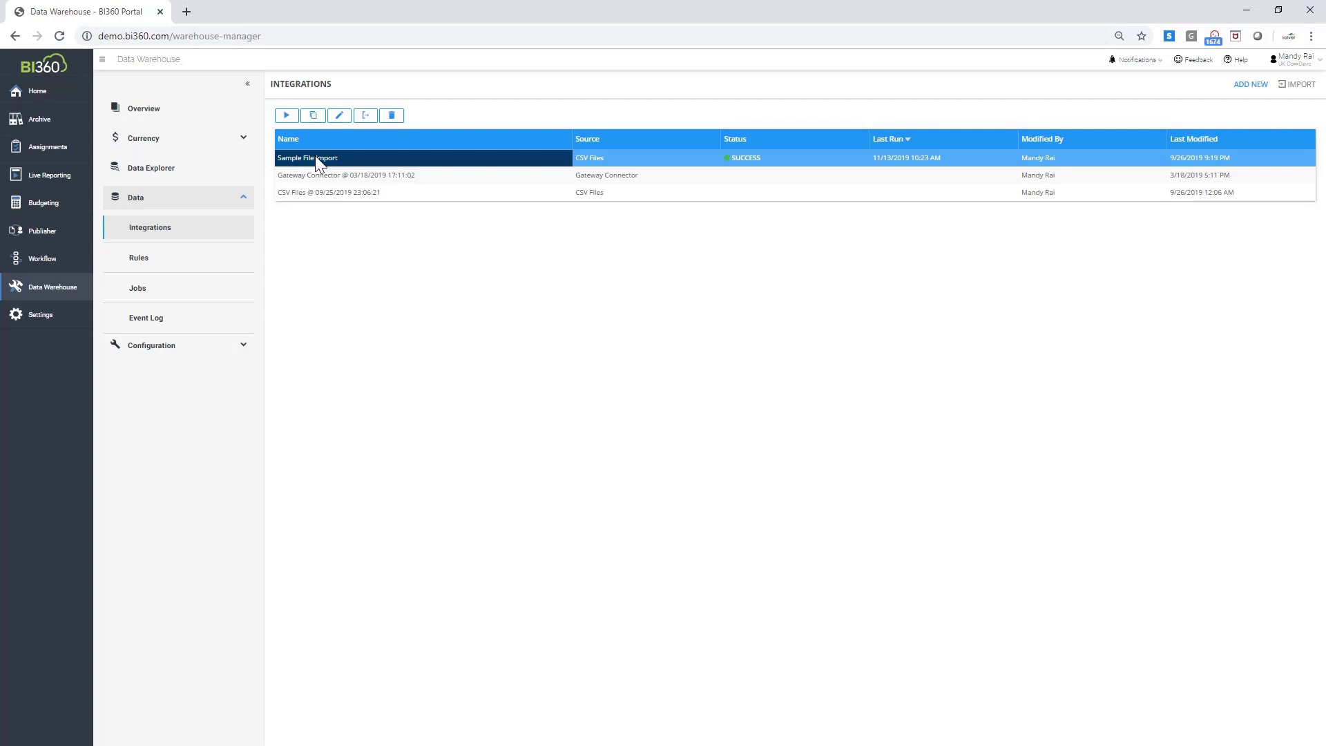
- Open the data warehouse job "test" for editing and review its daily schedule settings
{"action": "left_click", "coordinate": [176, 287]}
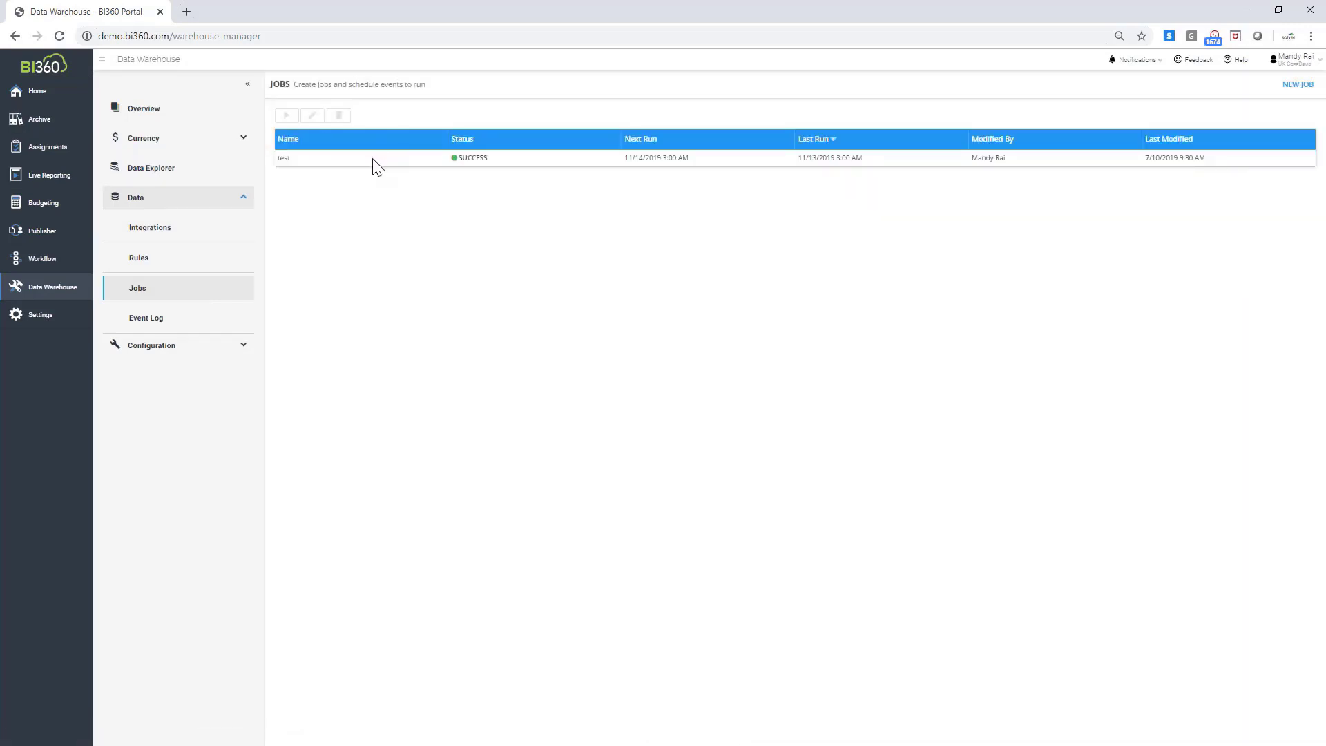
{"action": "left_click", "coordinate": [373, 163]}
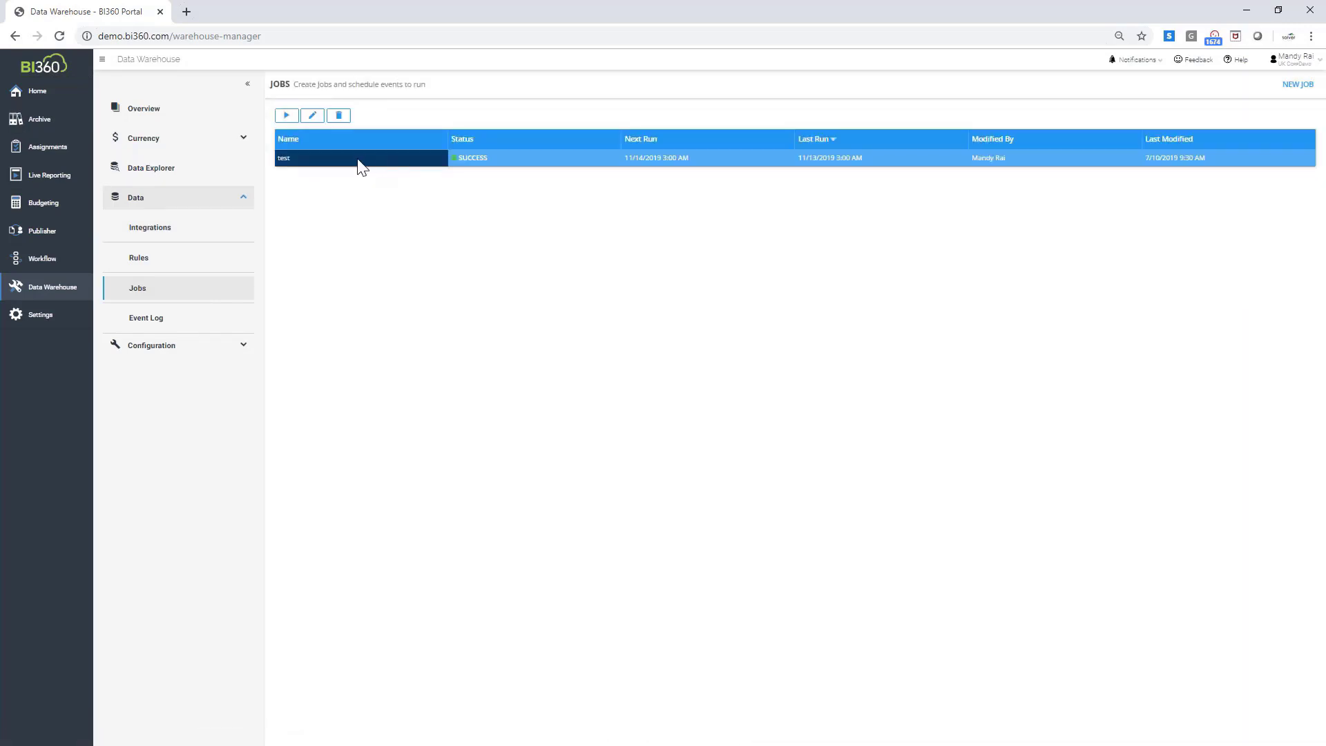
{"action": "left_click", "coordinate": [312, 116]}
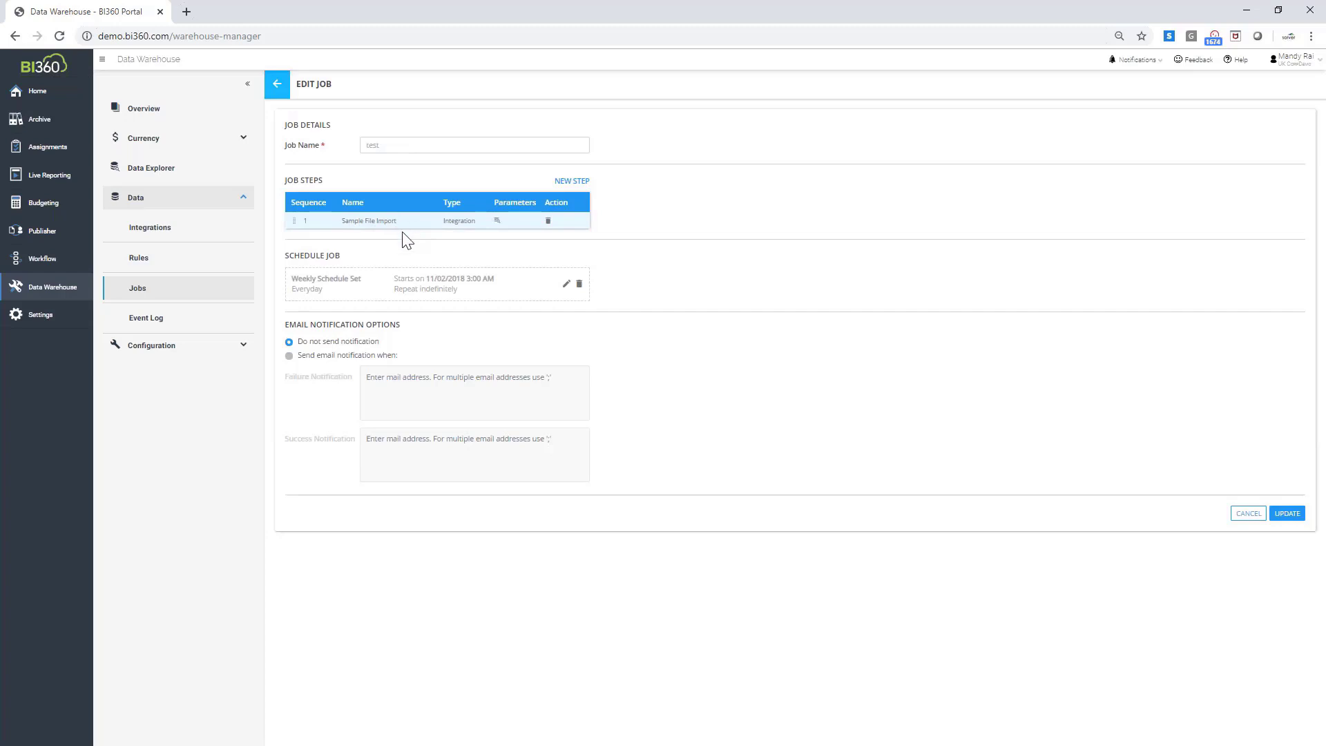
{"action": "left_click", "coordinate": [567, 284]}
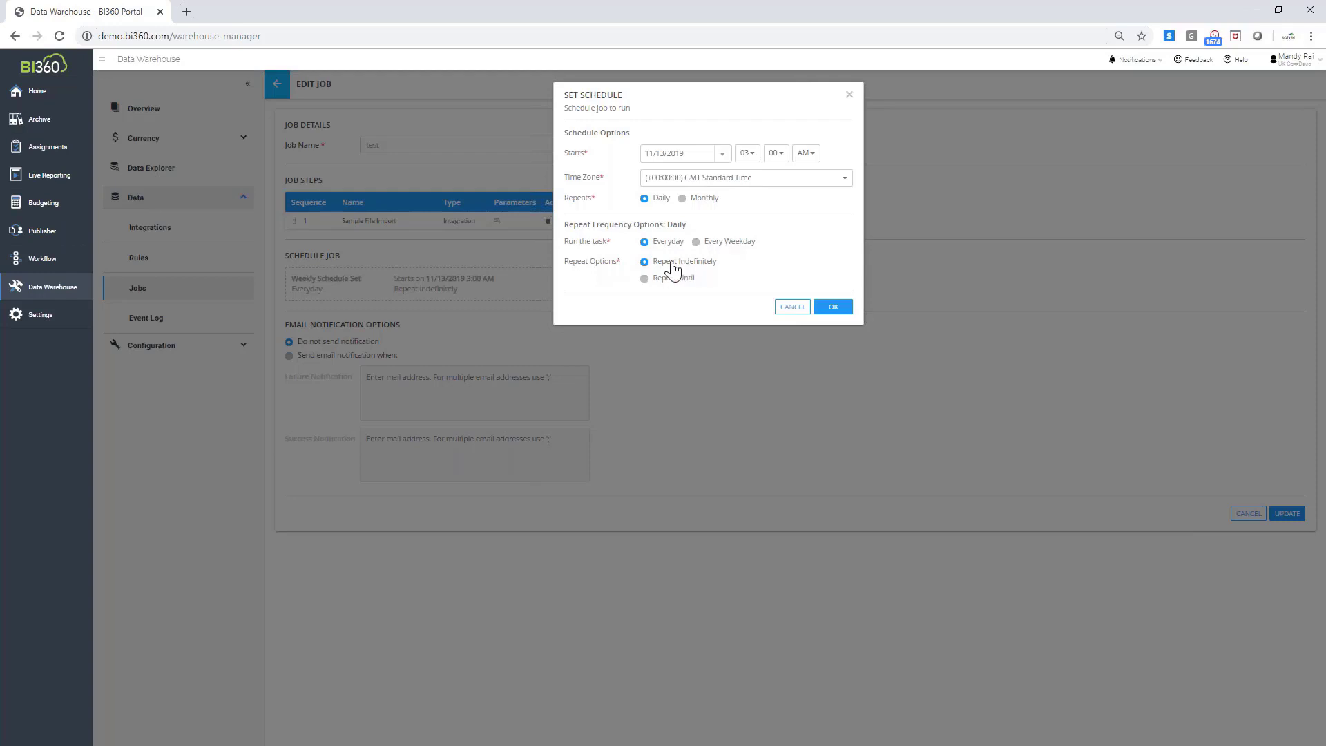
{"action": "left_click", "coordinate": [833, 307]}
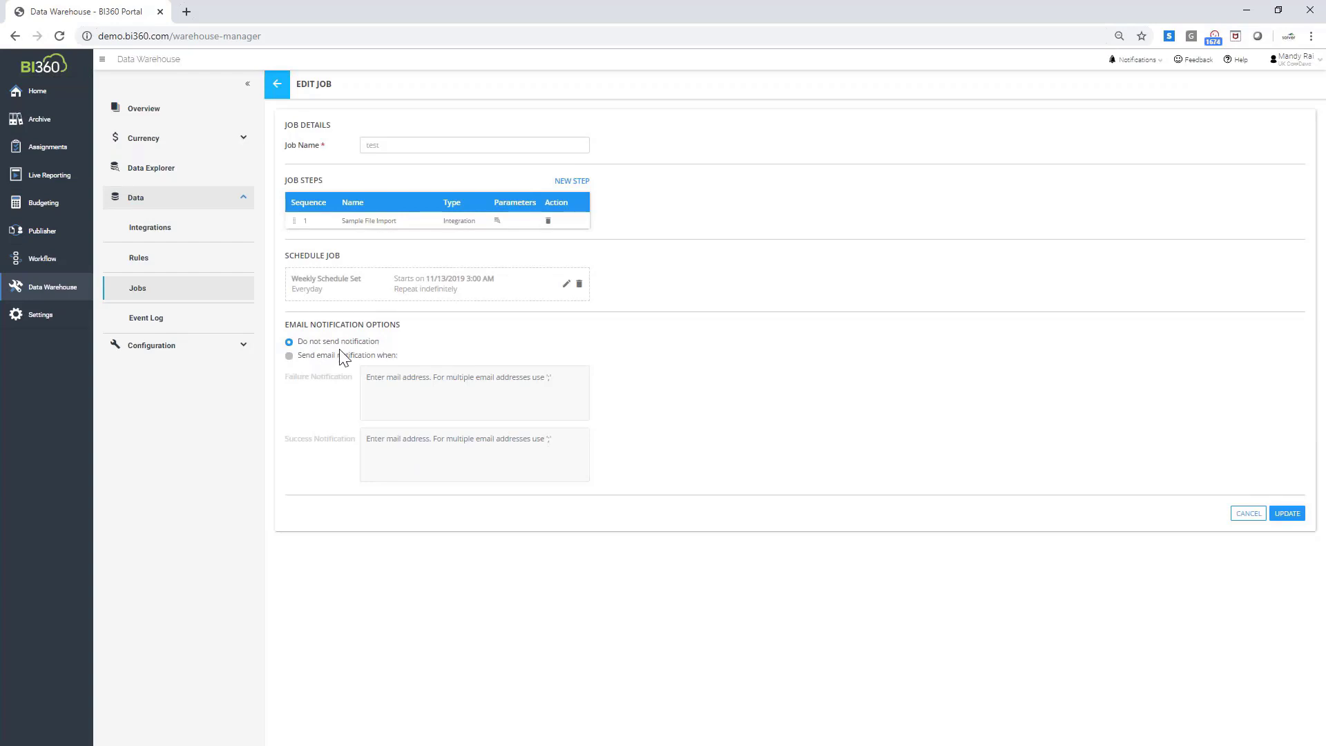
- Try switching the test job to send email notifications on failure and success, discarding the job edits
{"action": "left_click", "coordinate": [290, 356]}
{"action": "left_click", "coordinate": [399, 385]}
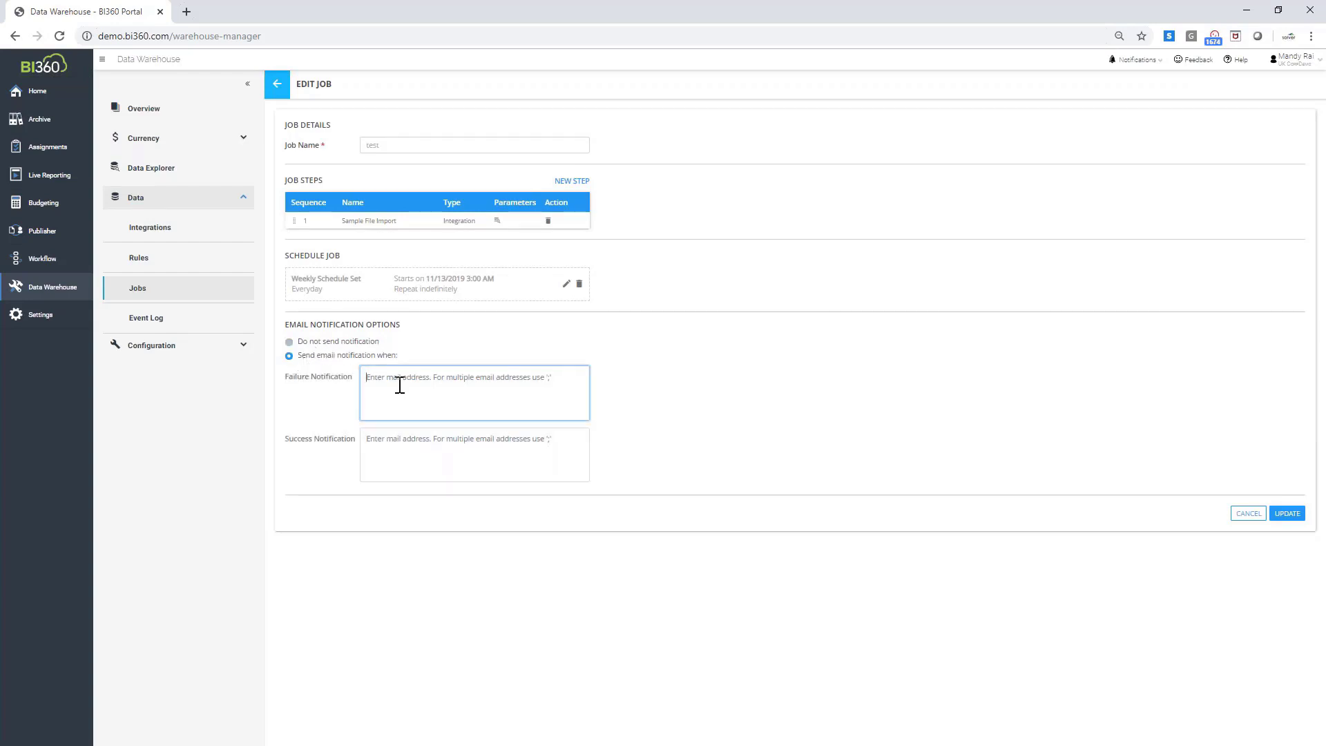
{"action": "left_click", "coordinate": [381, 448]}
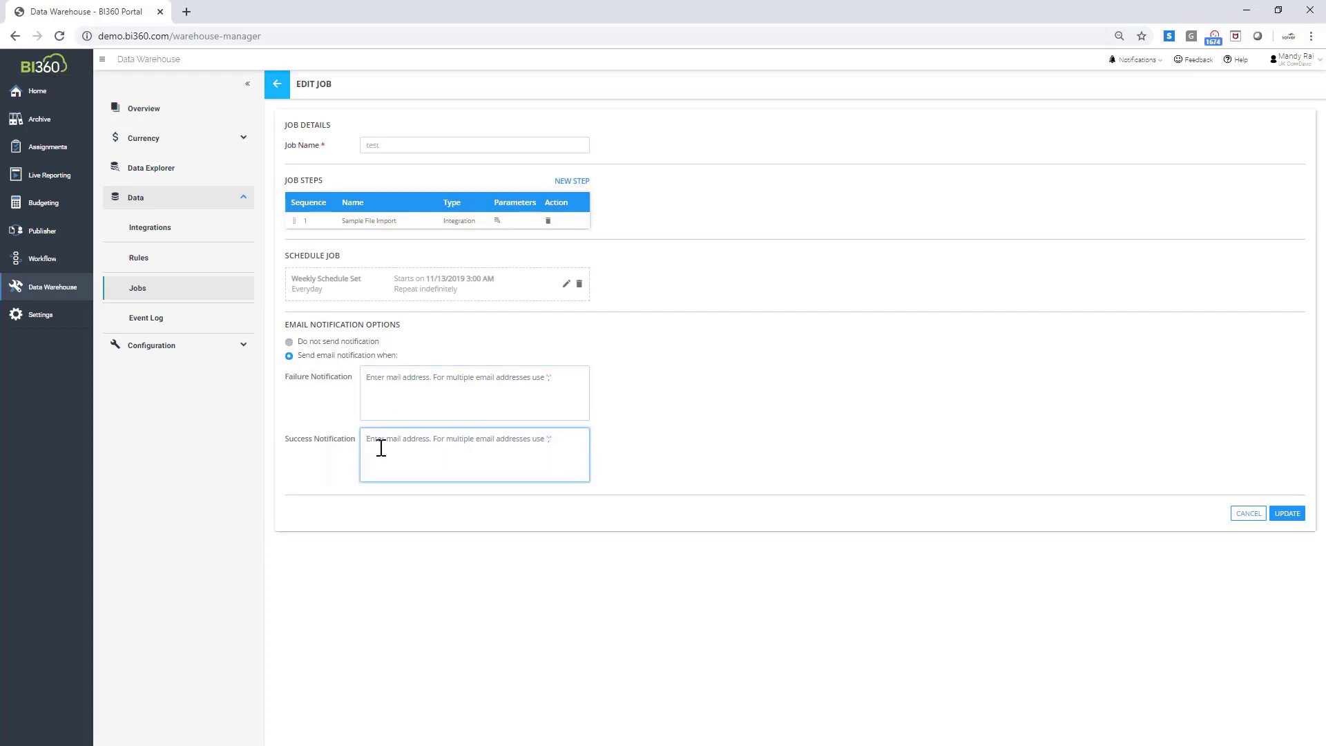
{"action": "left_click", "coordinate": [1248, 513]}
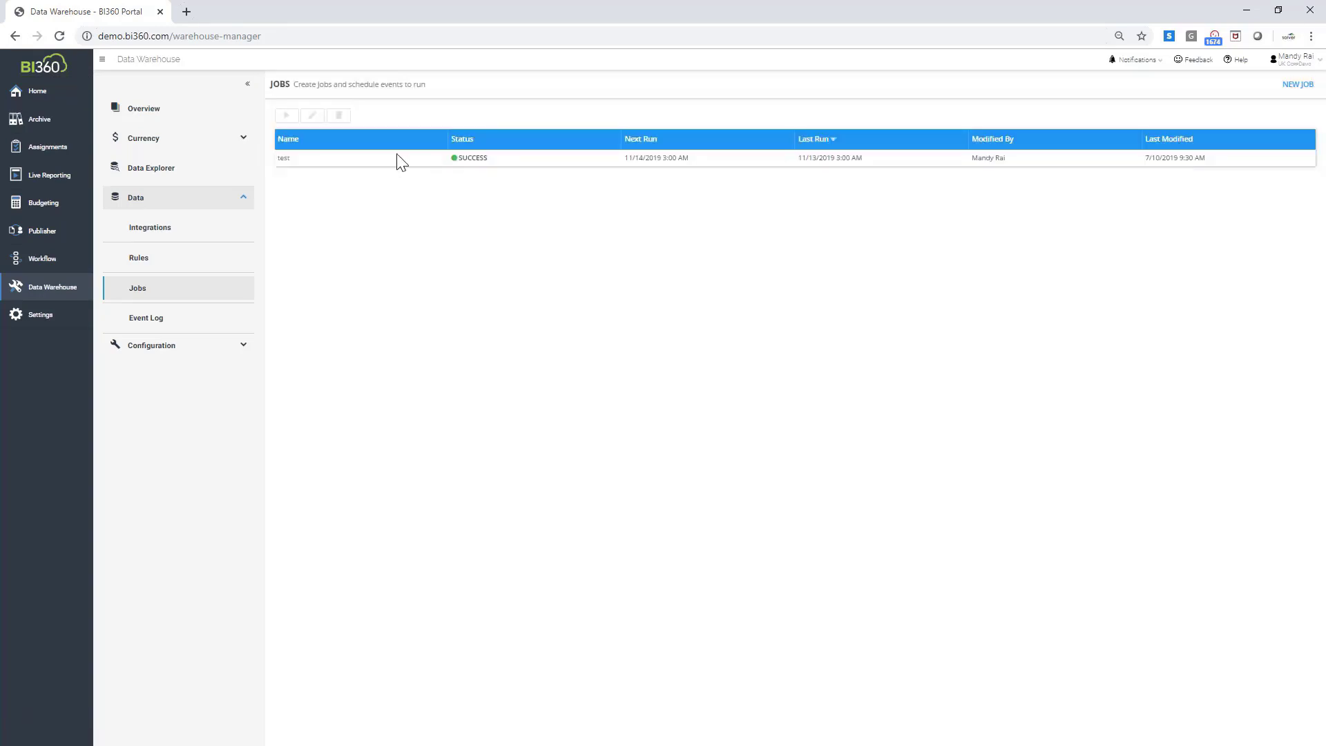
- Reopen the test job's details for review and return to the jobs list
{"action": "left_click", "coordinate": [398, 157]}
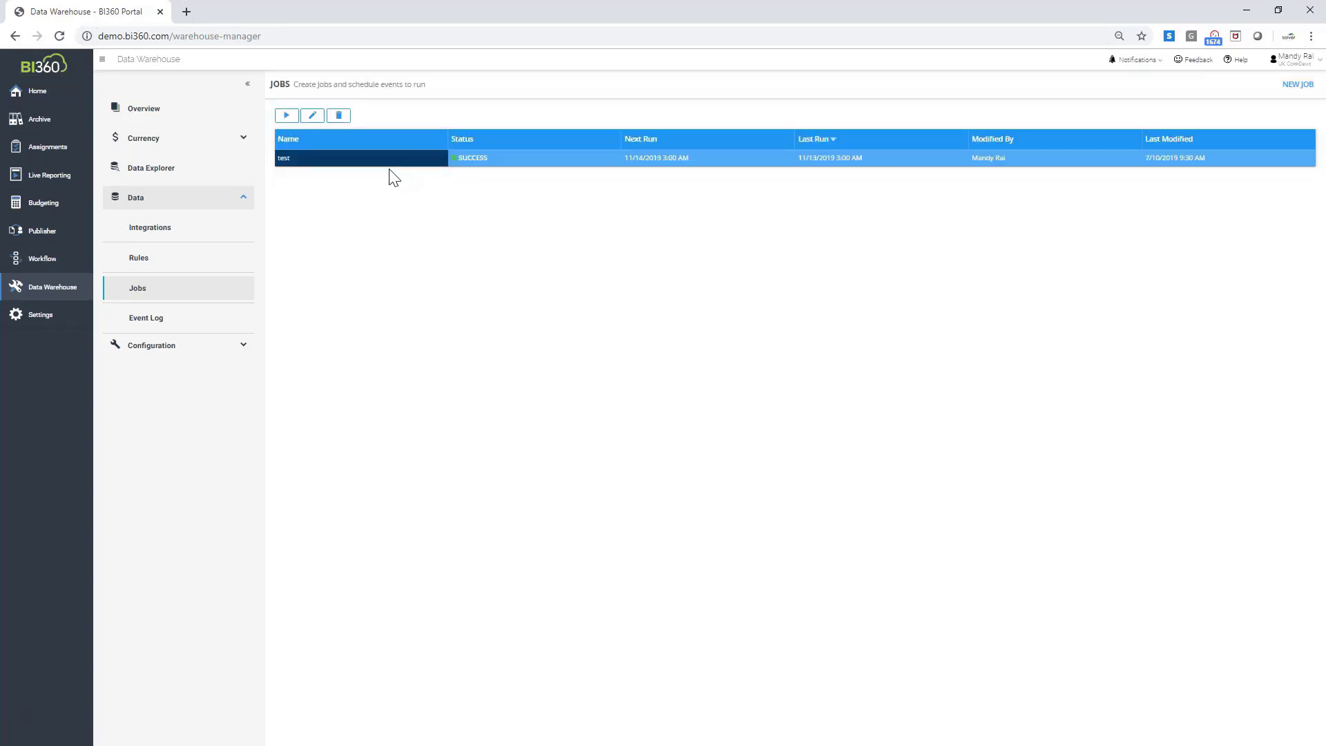
{"action": "left_click", "coordinate": [313, 115]}
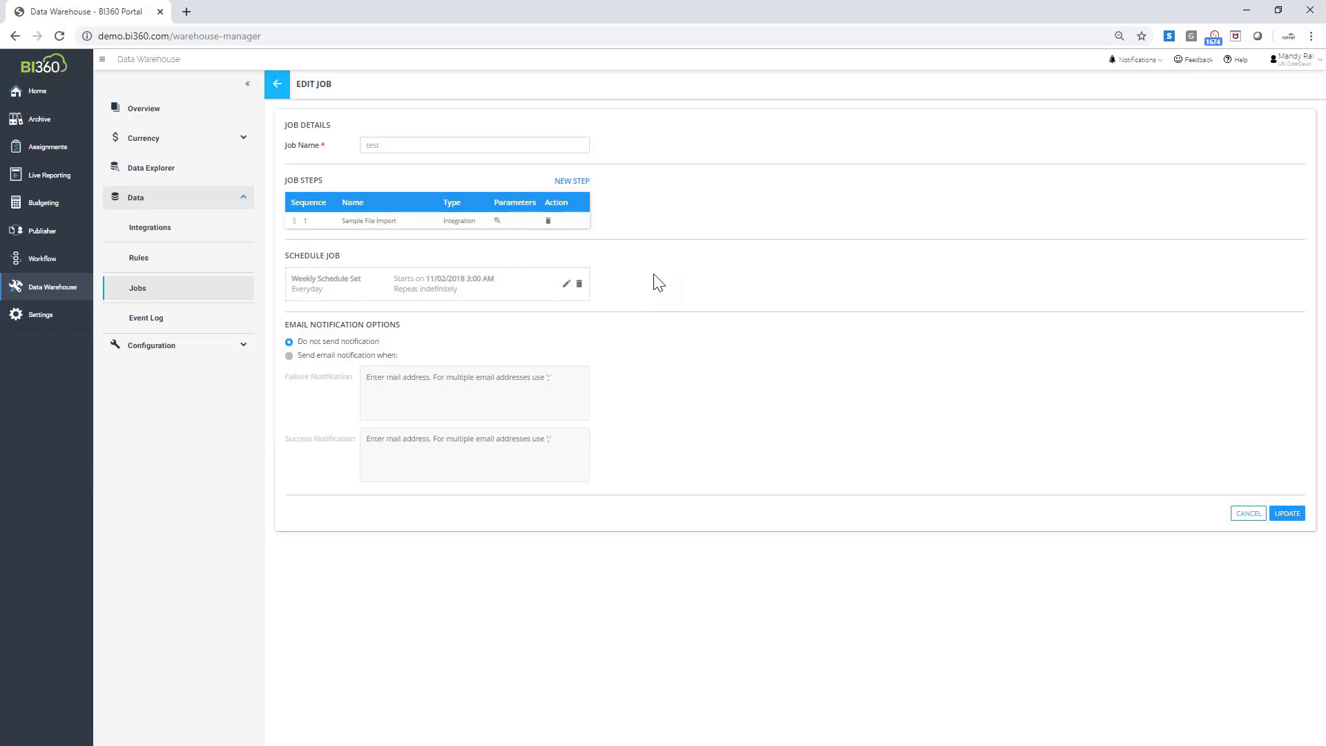
{"action": "left_click", "coordinate": [276, 84]}
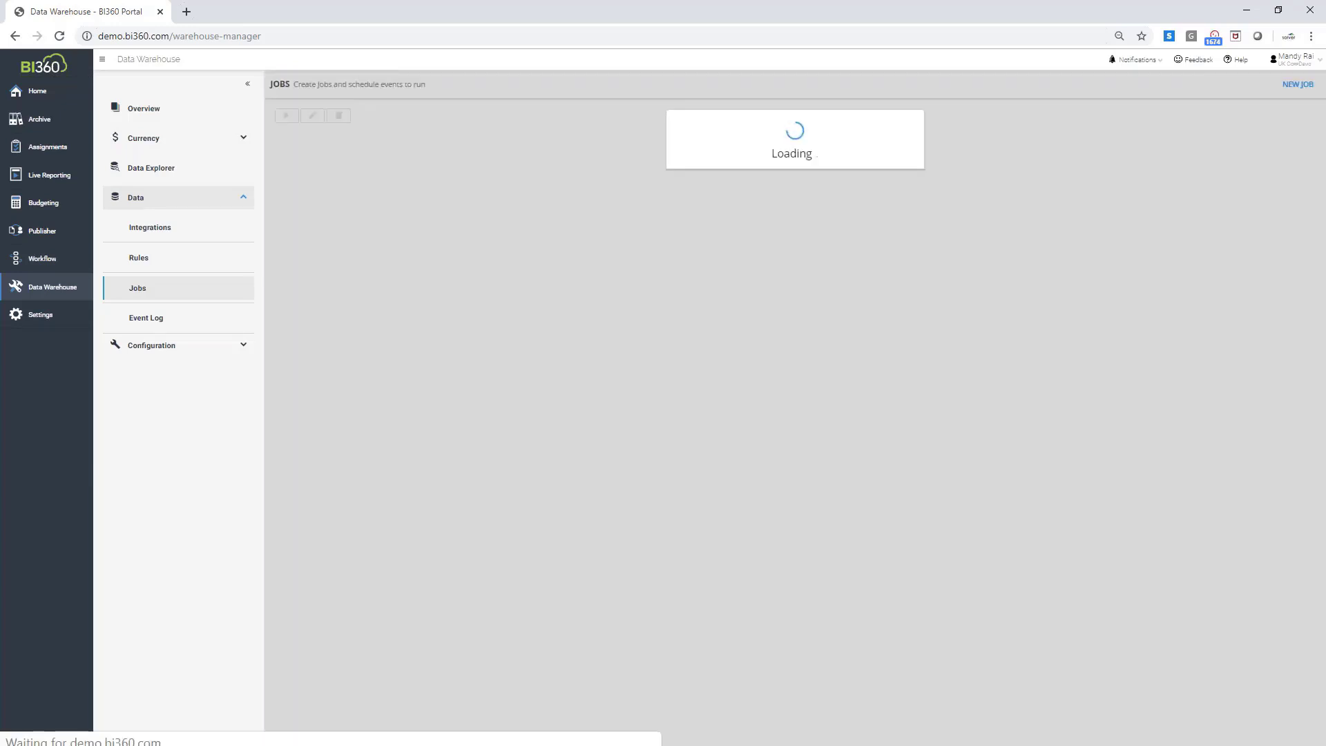
- Run the Sample File Import integration from the integrations list
{"action": "left_click", "coordinate": [173, 227]}
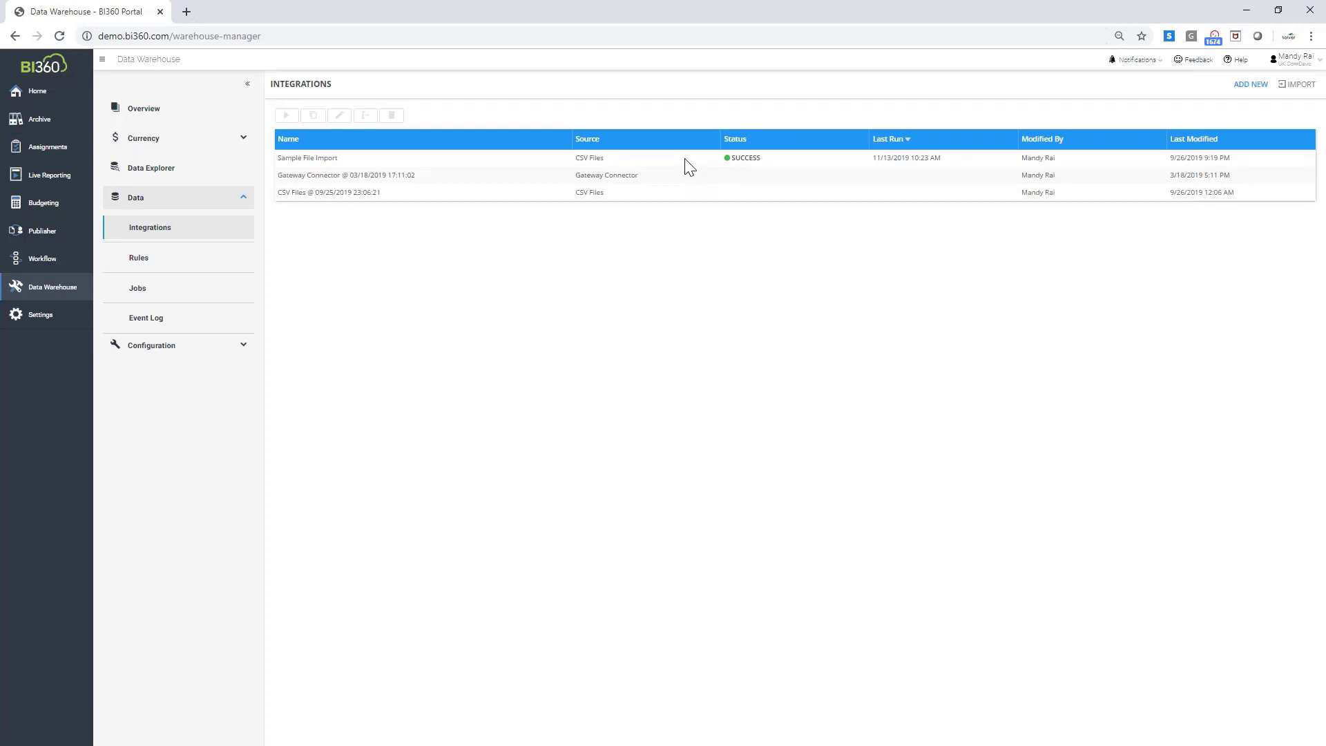
{"action": "left_click", "coordinate": [689, 166]}
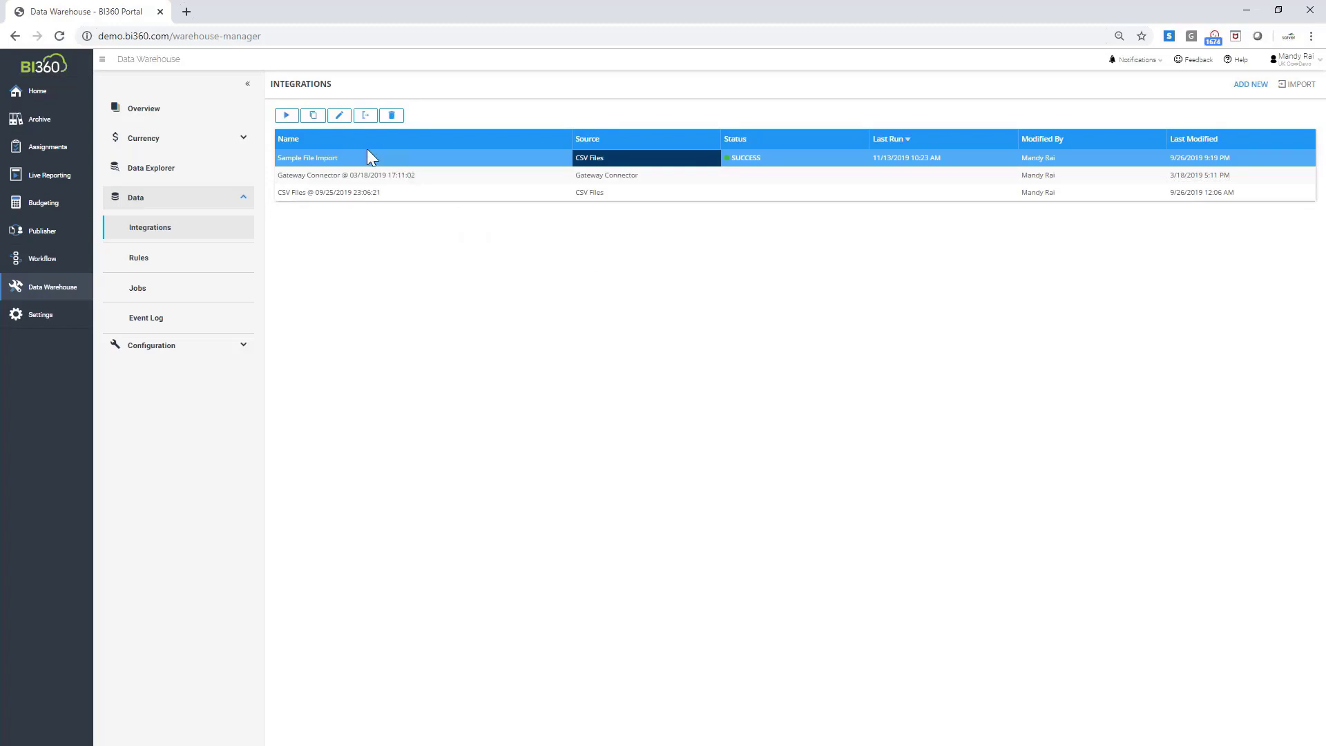
{"action": "left_click", "coordinate": [286, 116]}
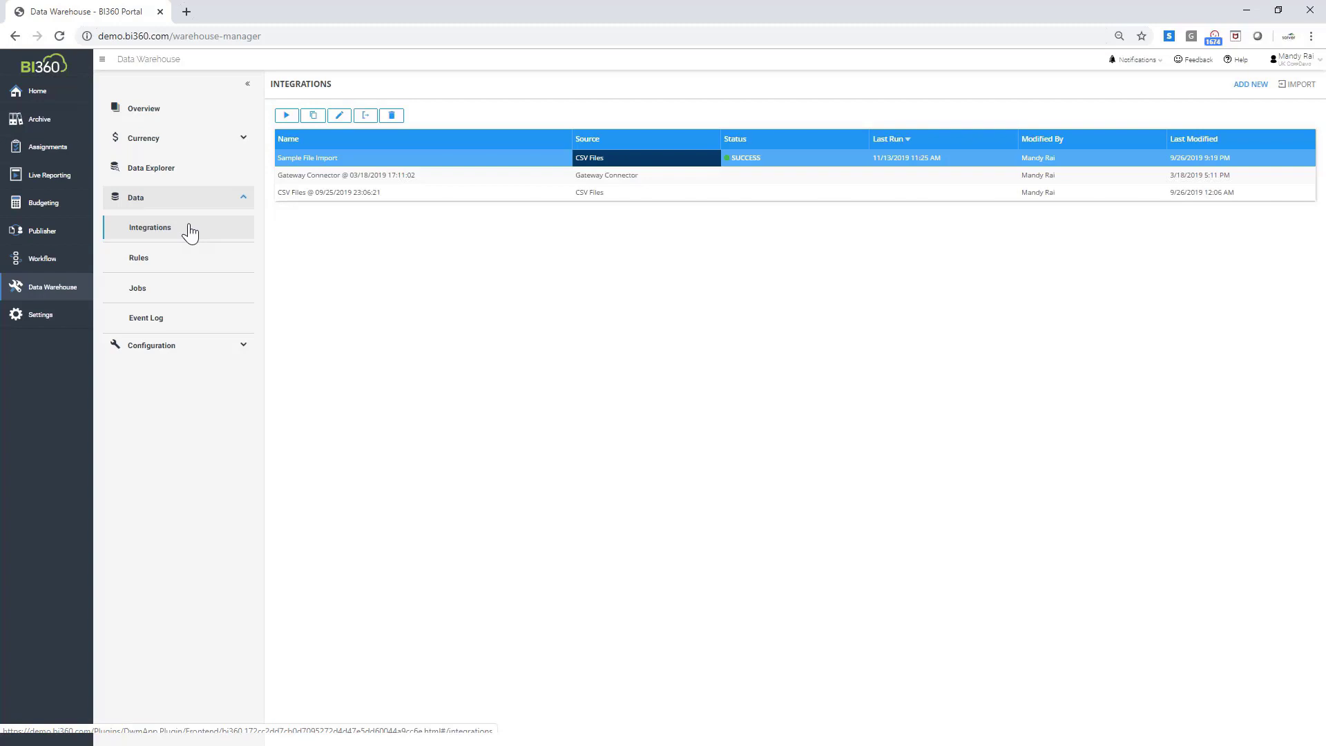
- Open the data transformation rules and look over the Currency_Translation and CopyVersions rules
{"action": "left_click", "coordinate": [175, 270]}
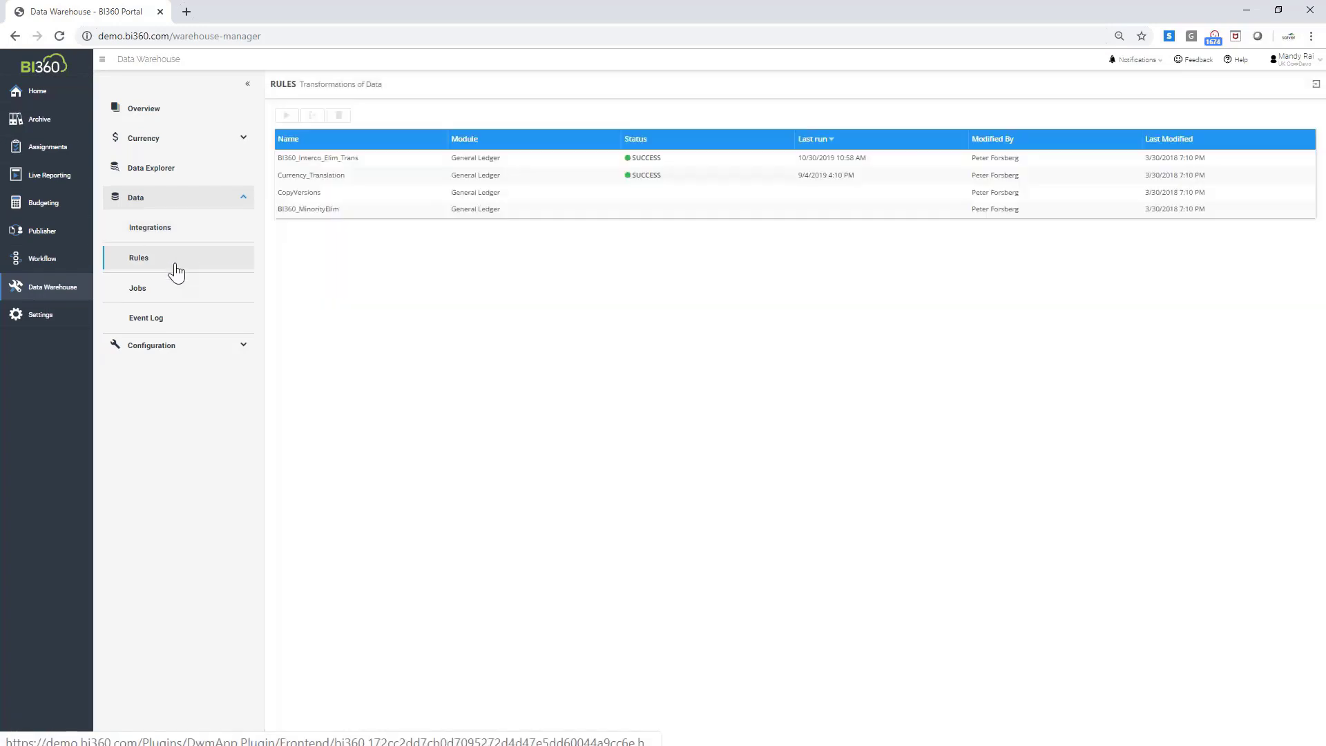
{"action": "left_click", "coordinate": [366, 181]}
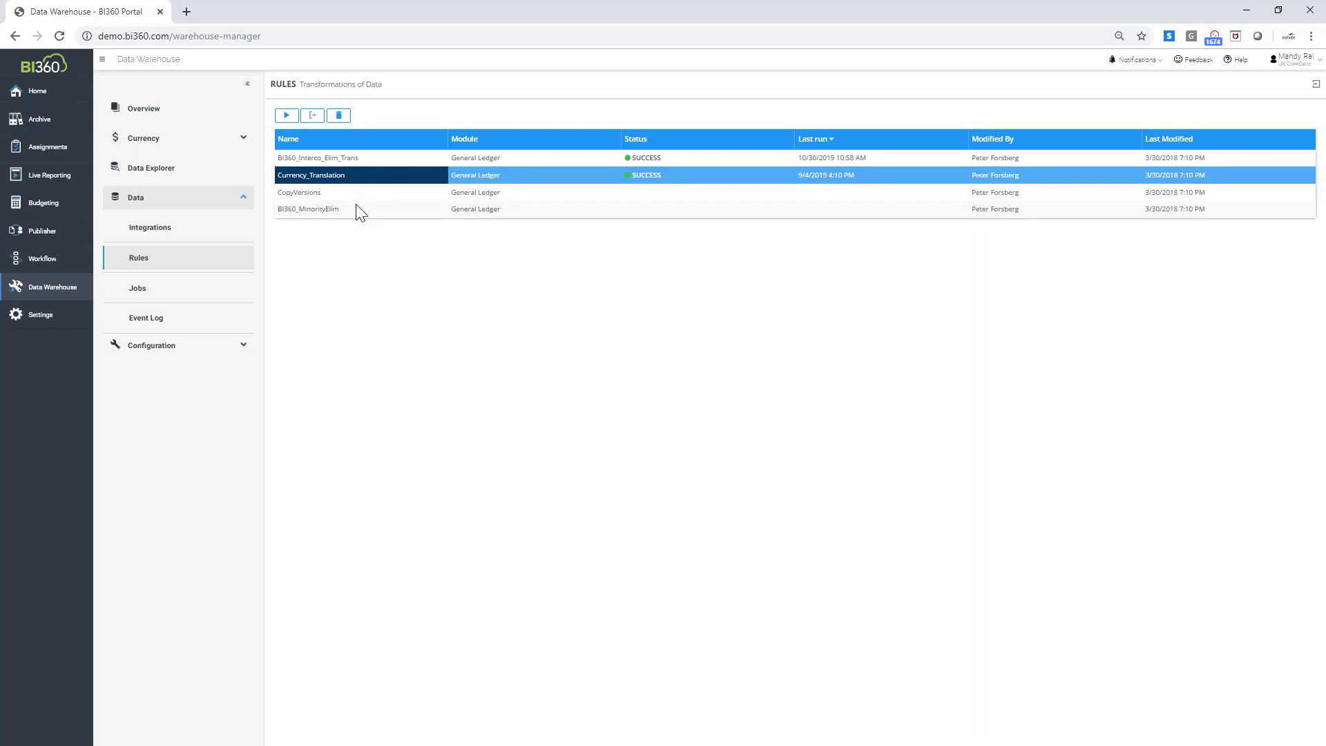
{"action": "left_click", "coordinate": [358, 196]}
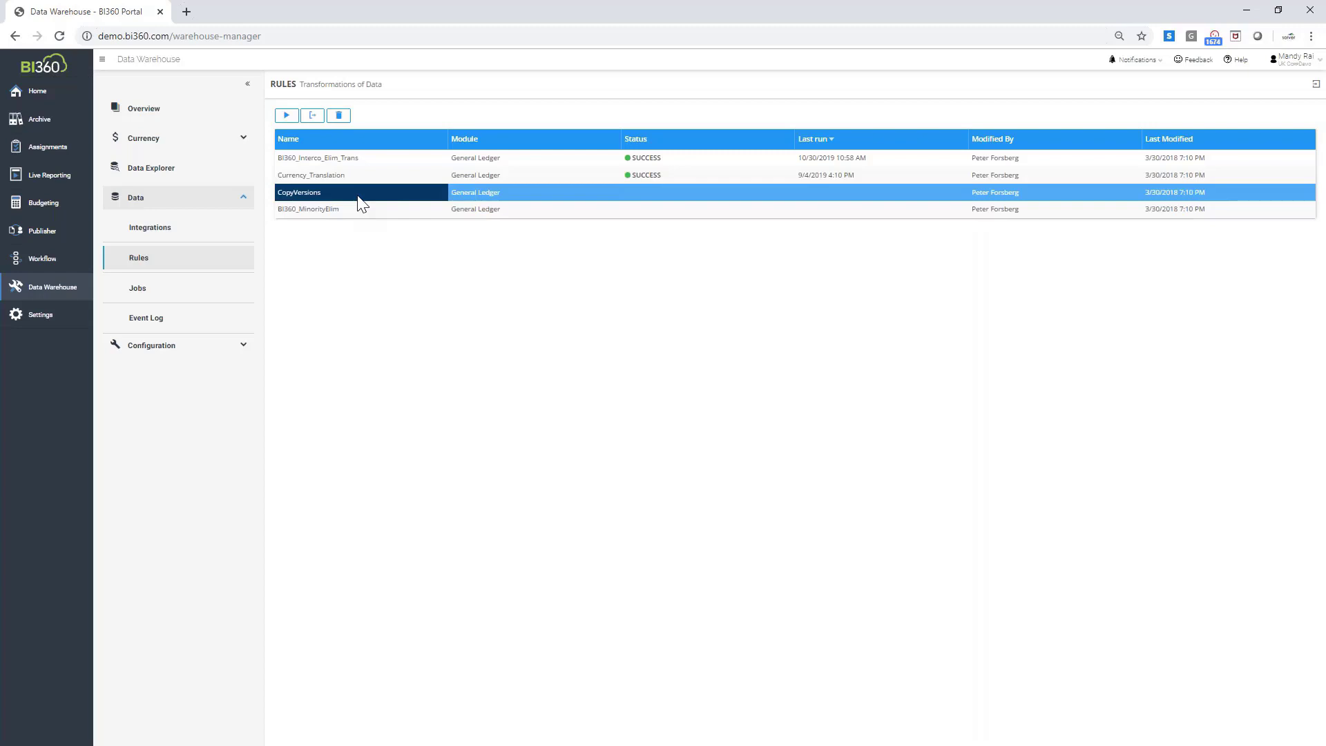
- Prepare to run the BI360_Interco_Elim_Trans rule with the ACT scenario and the ICMAIN category as parameters
{"action": "left_click", "coordinate": [439, 163]}
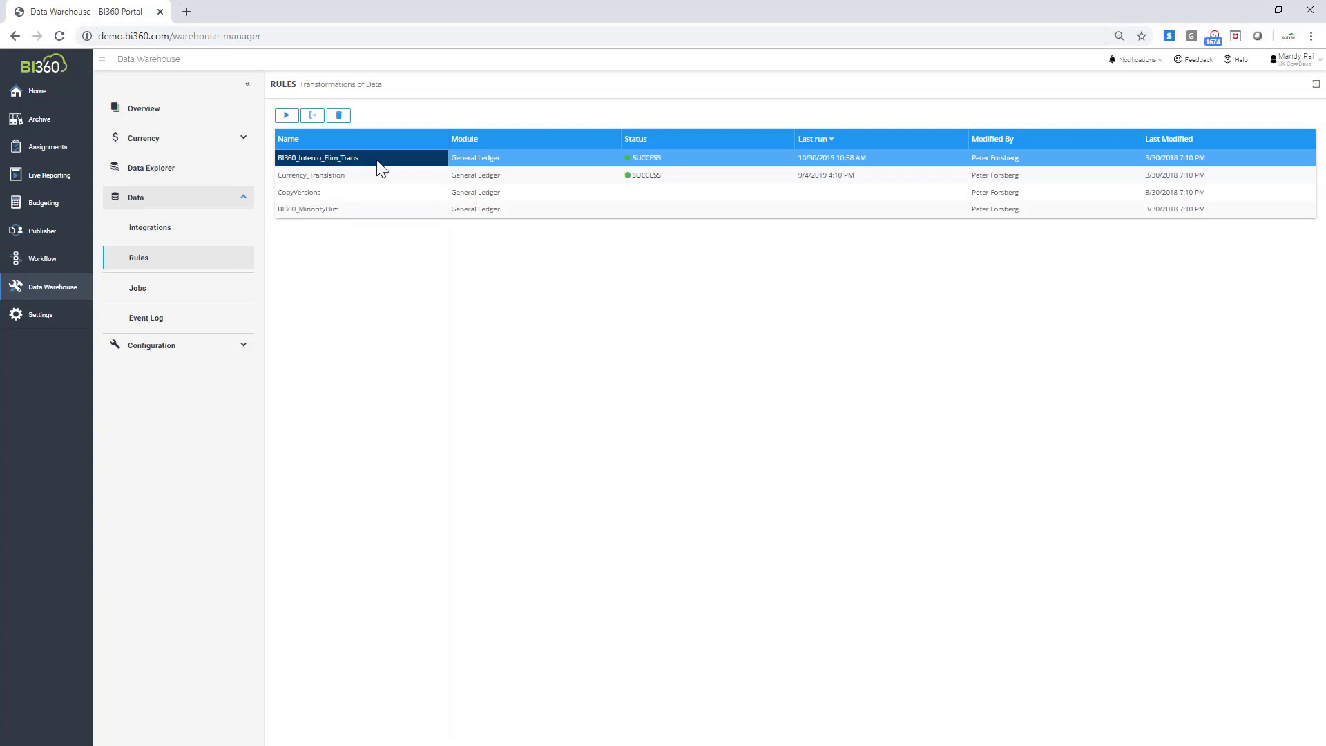
{"action": "left_click", "coordinate": [286, 115]}
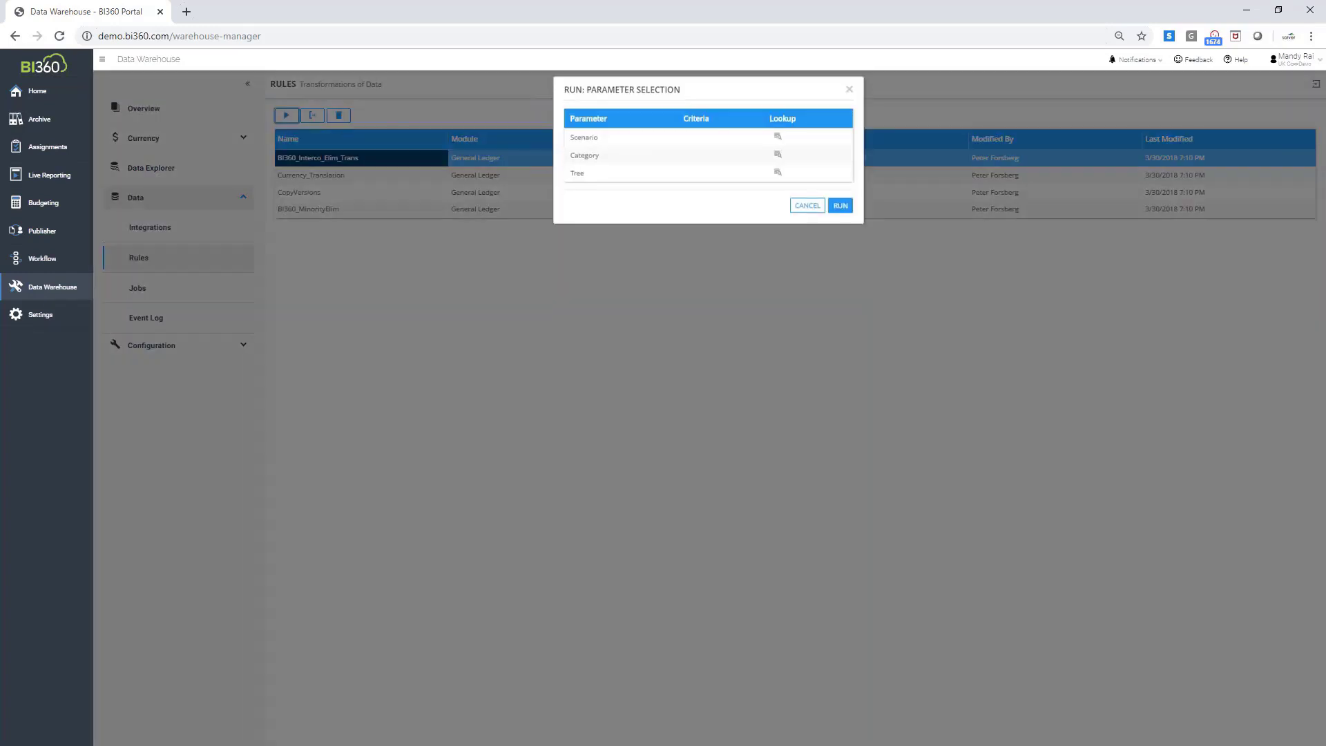
{"action": "left_click", "coordinate": [777, 142]}
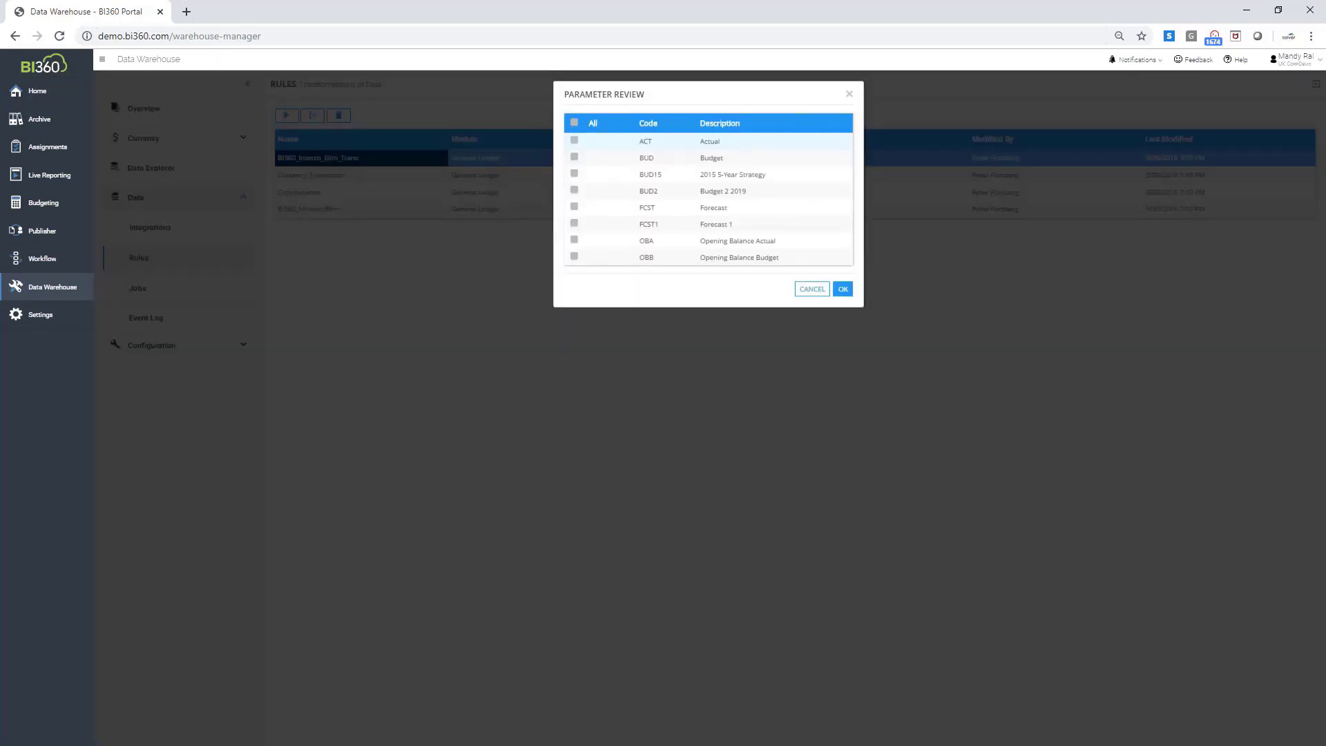
{"action": "left_click", "coordinate": [574, 141]}
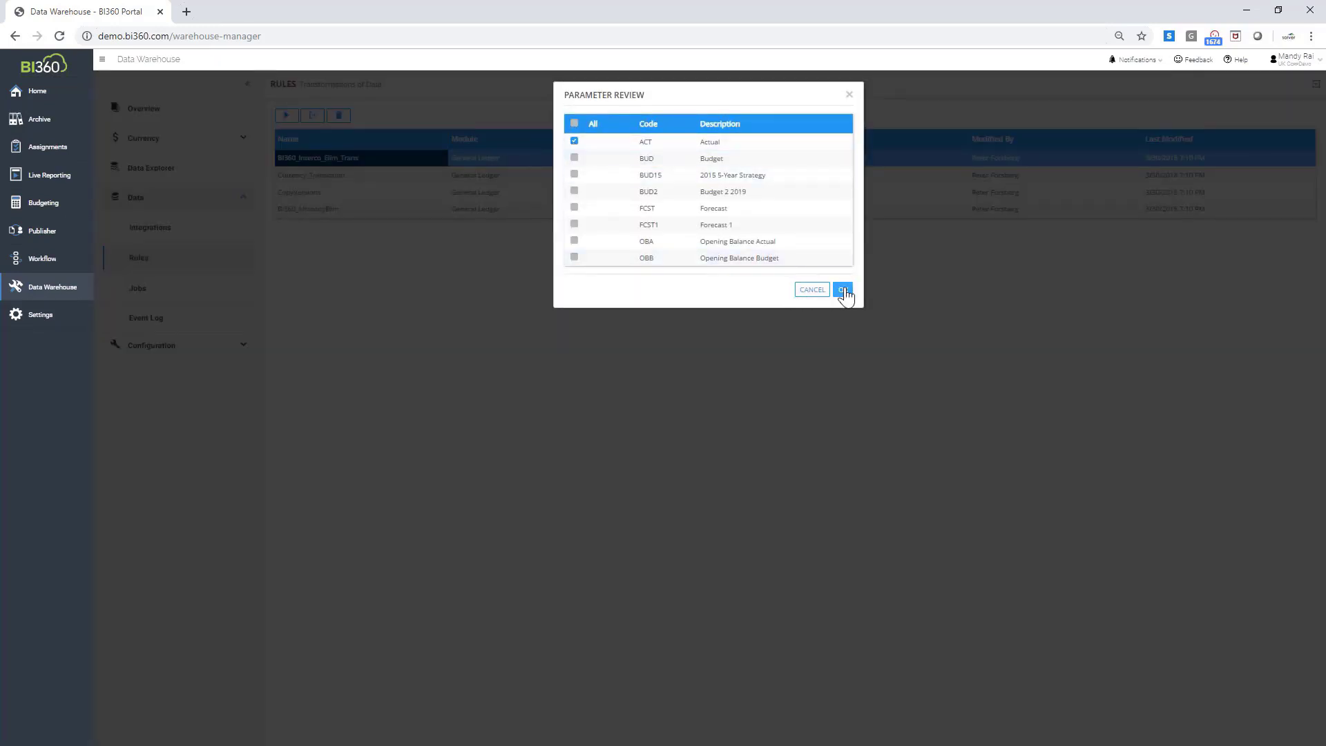
{"action": "left_click", "coordinate": [844, 290]}
{"action": "left_click", "coordinate": [776, 160]}
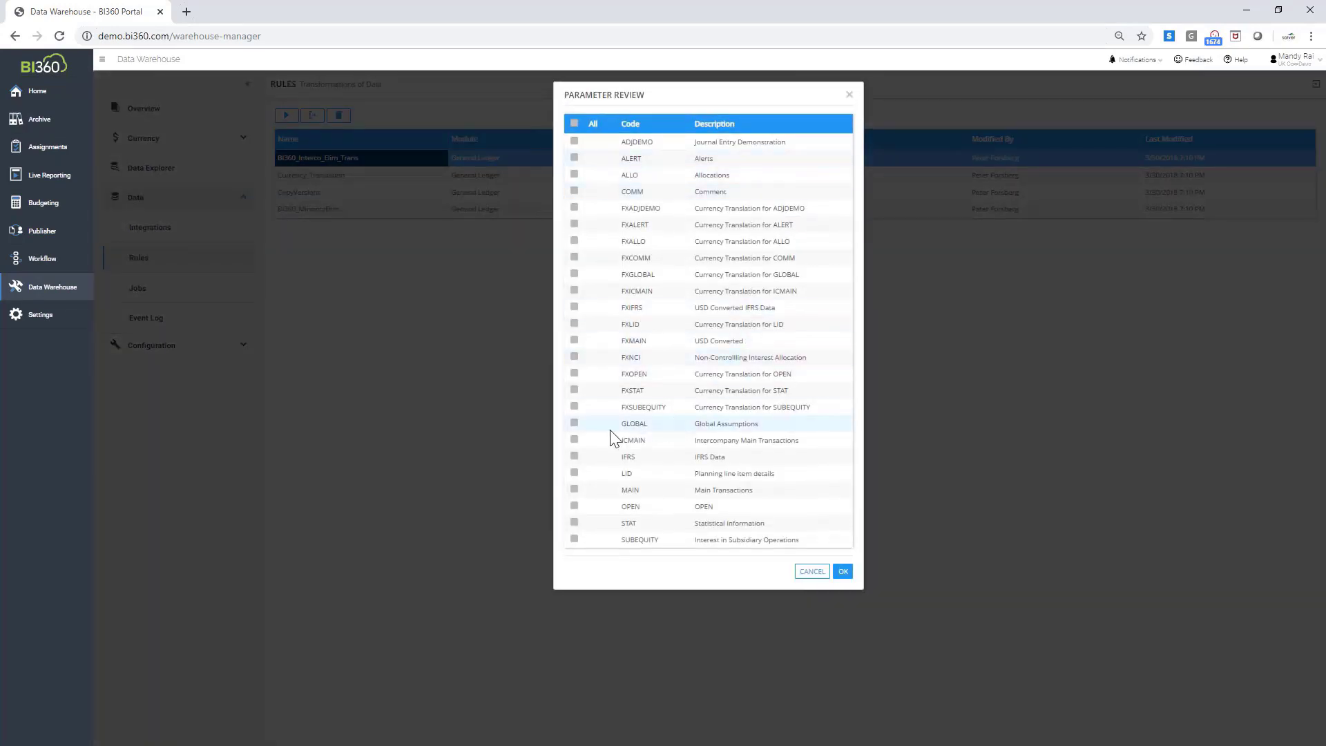
{"action": "left_click", "coordinate": [574, 440]}
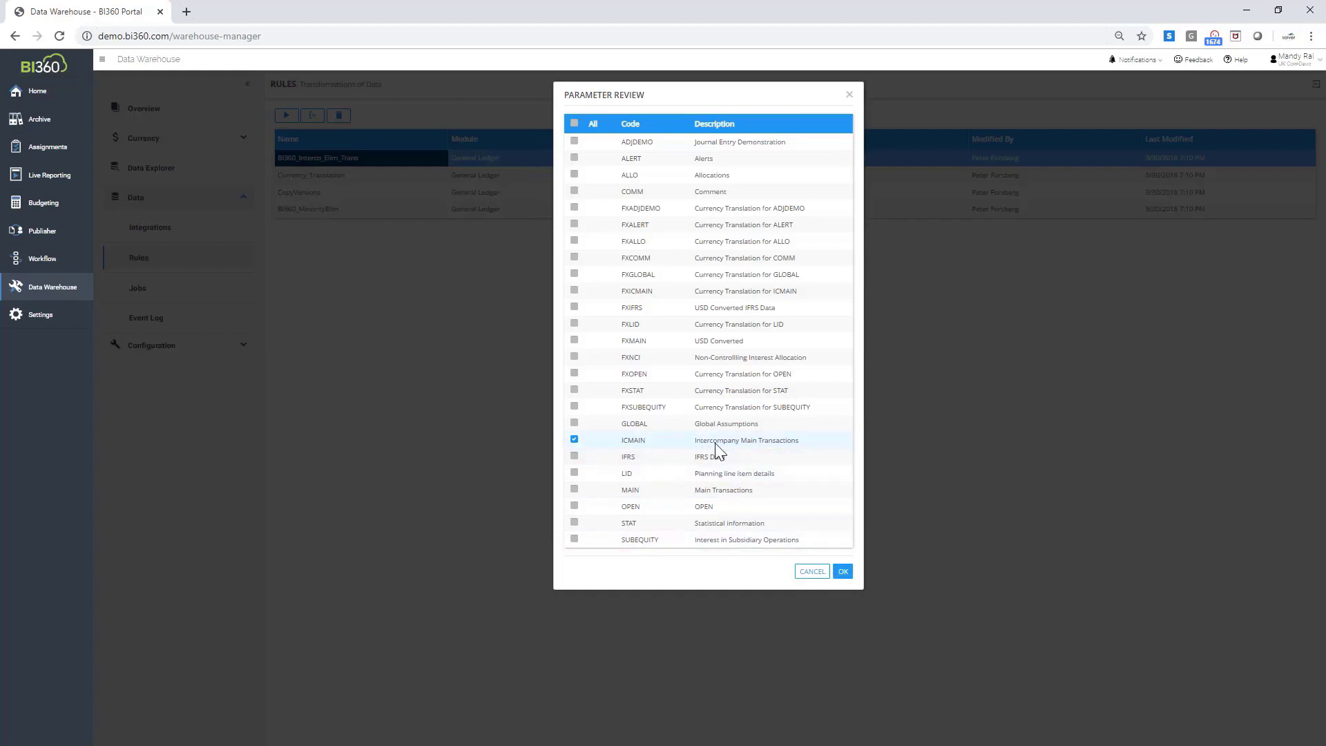
{"action": "left_click", "coordinate": [843, 571]}
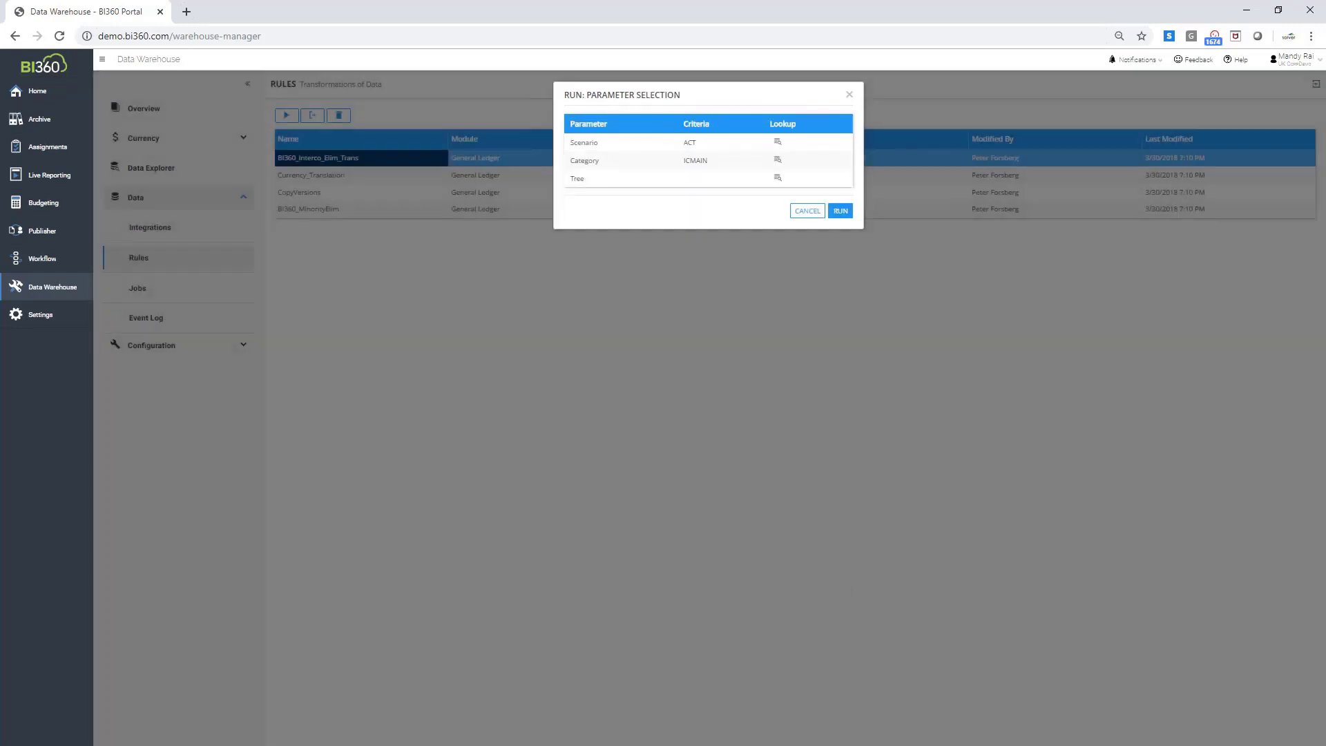
- Include all trees in the rule's Tree parameter and run the intercompany elimination rule
{"action": "left_click", "coordinate": [777, 179]}
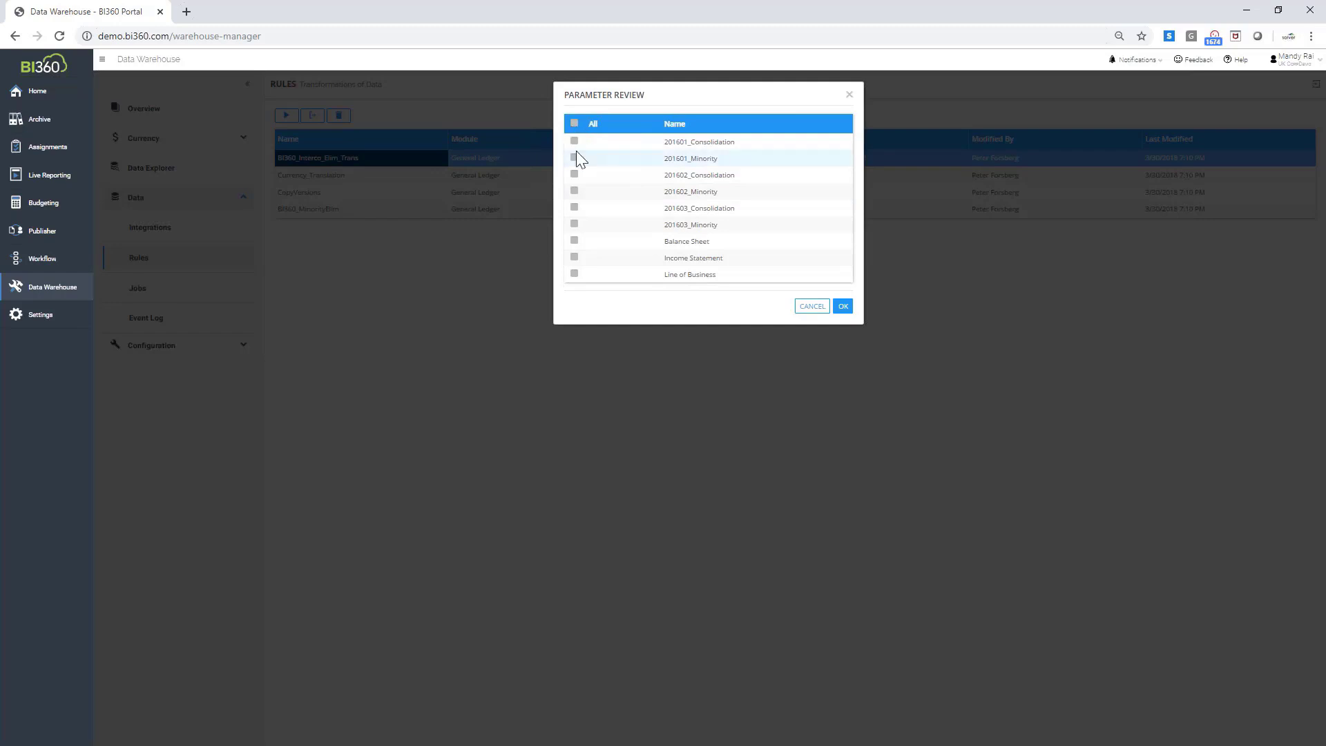
{"action": "left_click", "coordinate": [573, 128]}
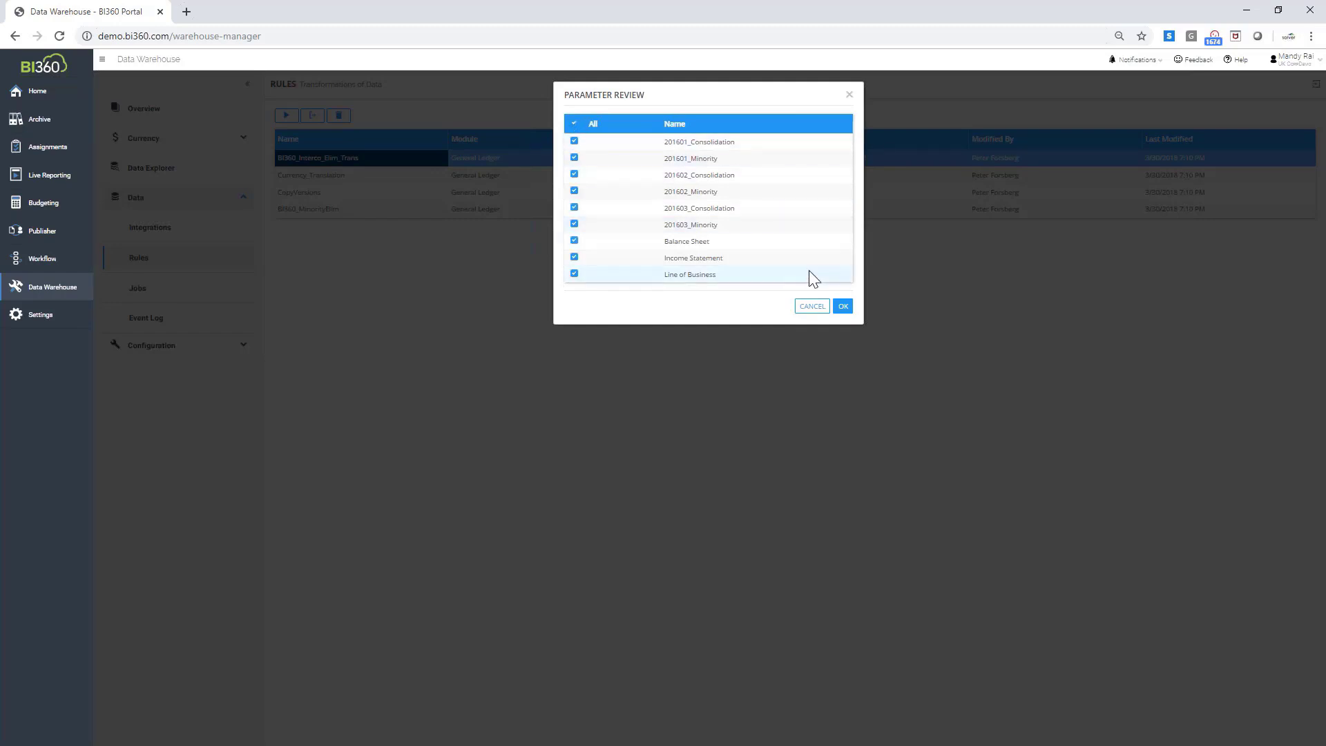
{"action": "left_click", "coordinate": [848, 312]}
{"action": "left_click", "coordinate": [839, 211]}
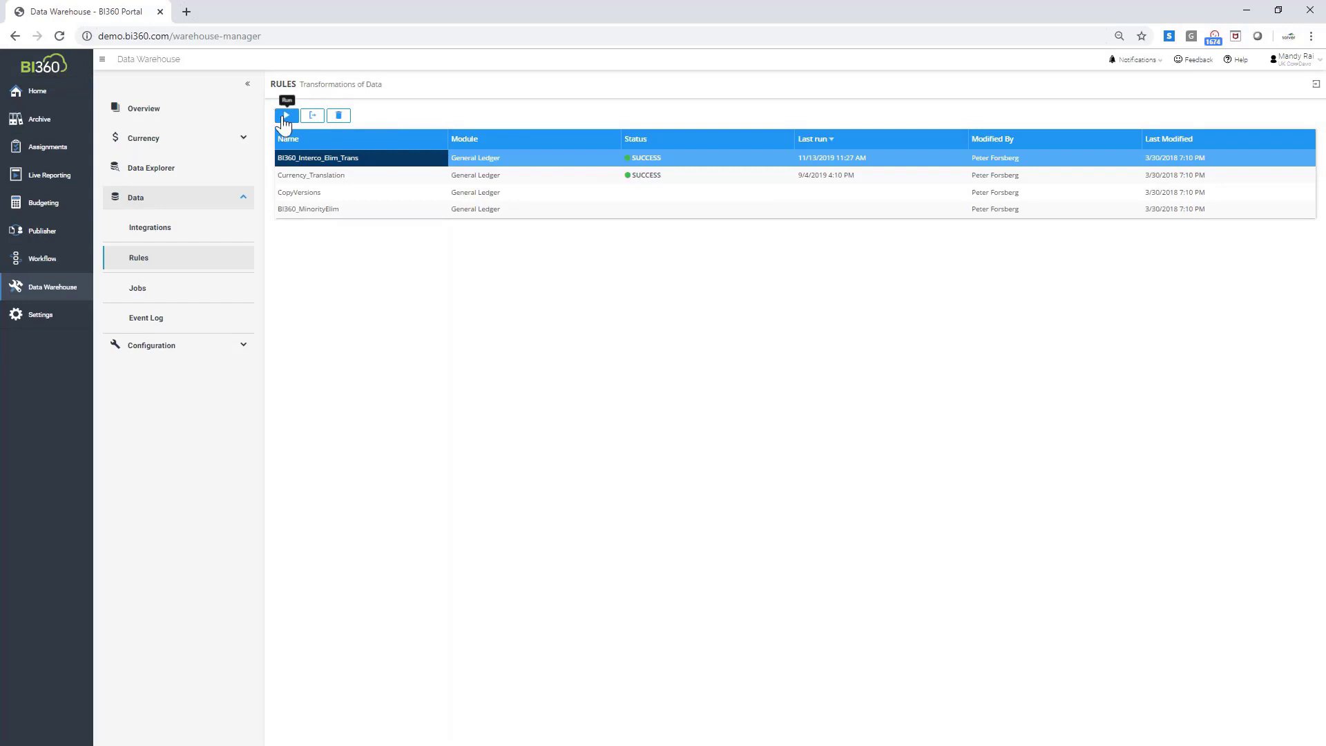
- Try adding the BI360_Interco_Elim_Trans rule as a new step of the test job, leaving the job without updating it
{"action": "left_click", "coordinate": [184, 299]}
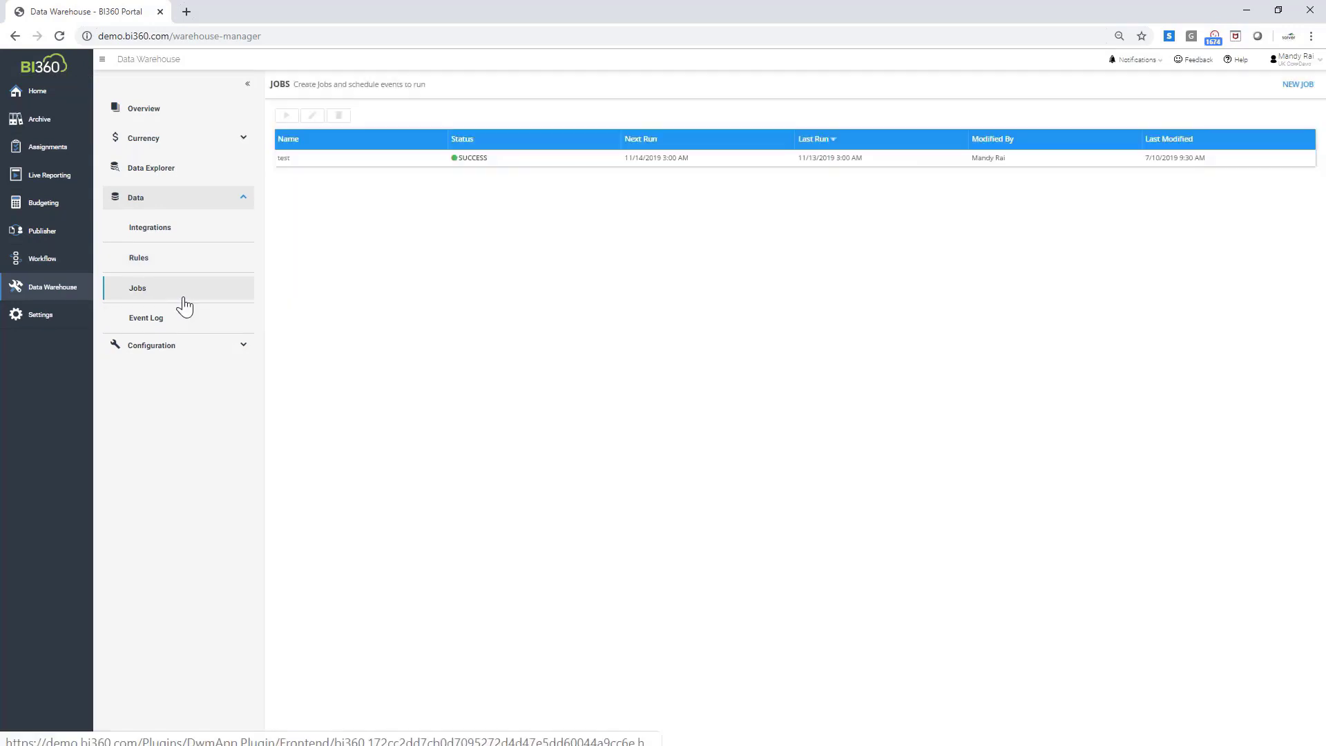
{"action": "left_click", "coordinate": [350, 159]}
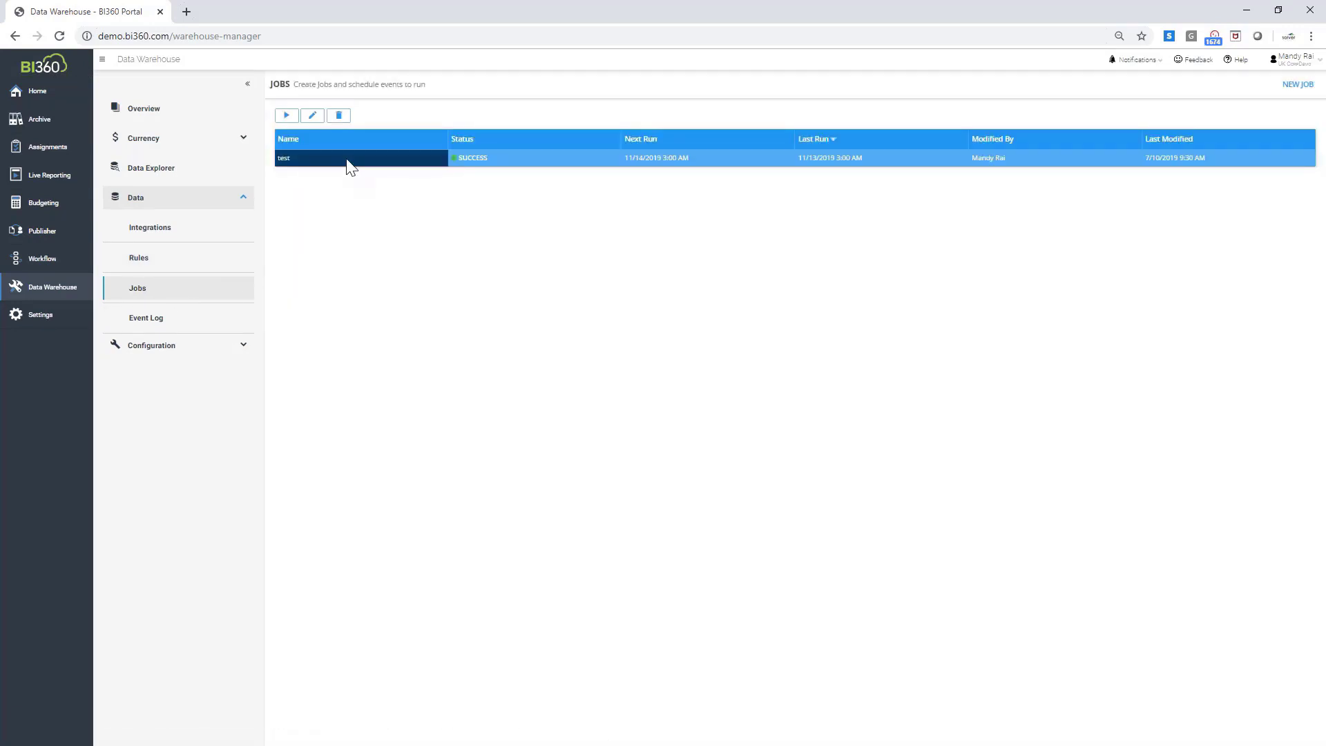
{"action": "left_click", "coordinate": [313, 115]}
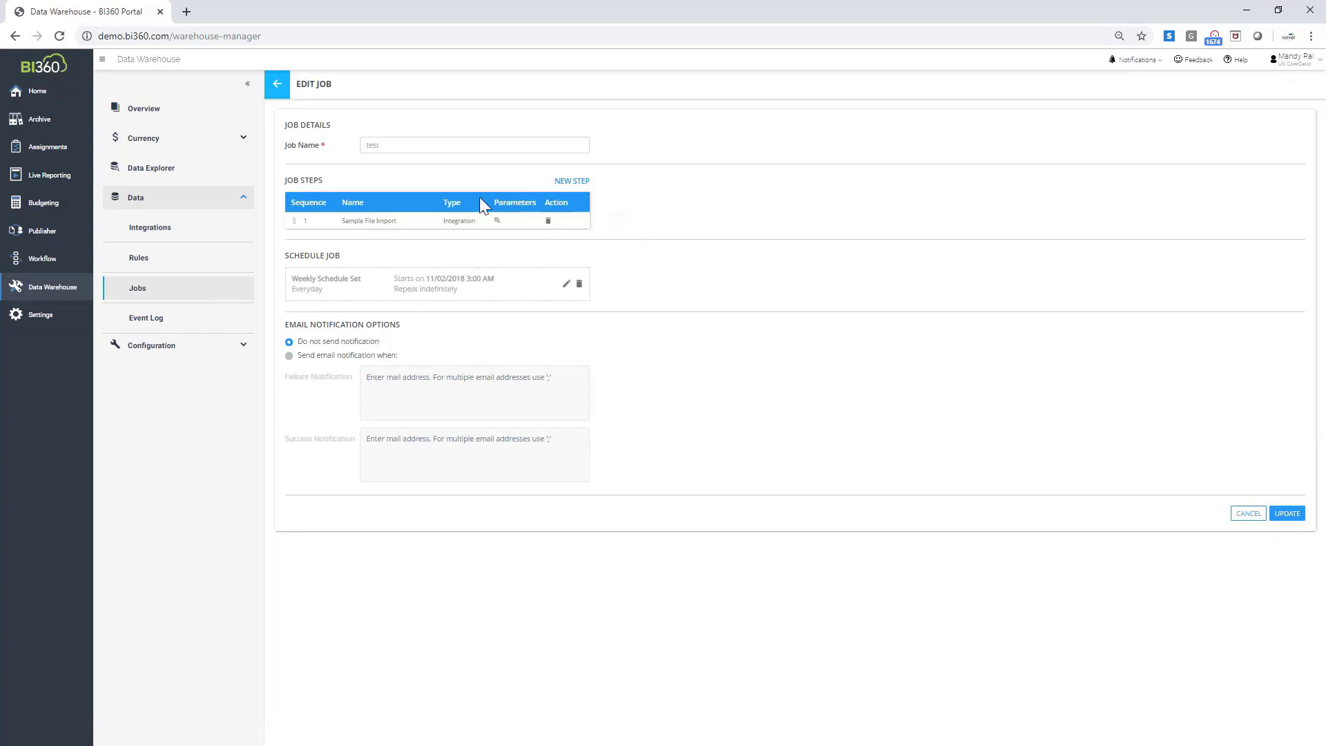
{"action": "left_click", "coordinate": [572, 181]}
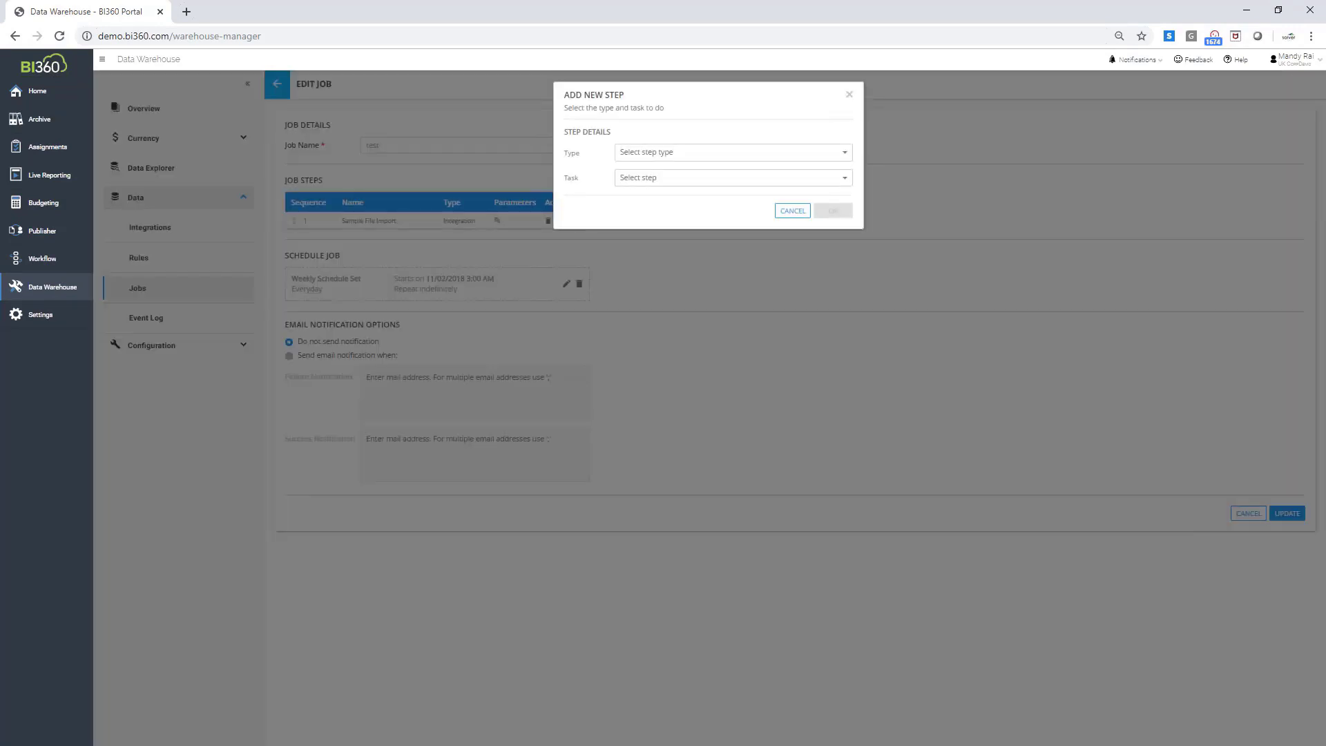
{"action": "left_click", "coordinate": [702, 152]}
{"action": "left_click", "coordinate": [635, 189]}
{"action": "left_click", "coordinate": [690, 177]}
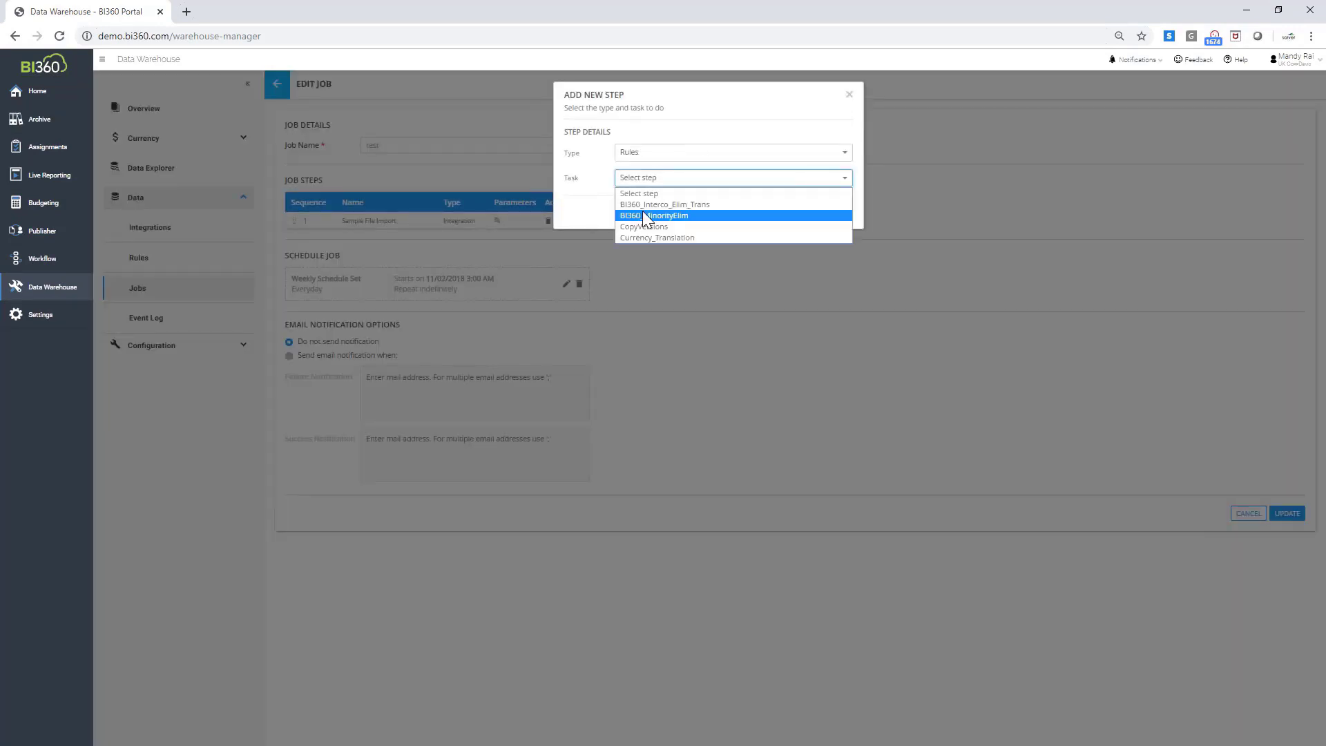
{"action": "left_click", "coordinate": [648, 204]}
{"action": "left_click", "coordinate": [832, 210]}
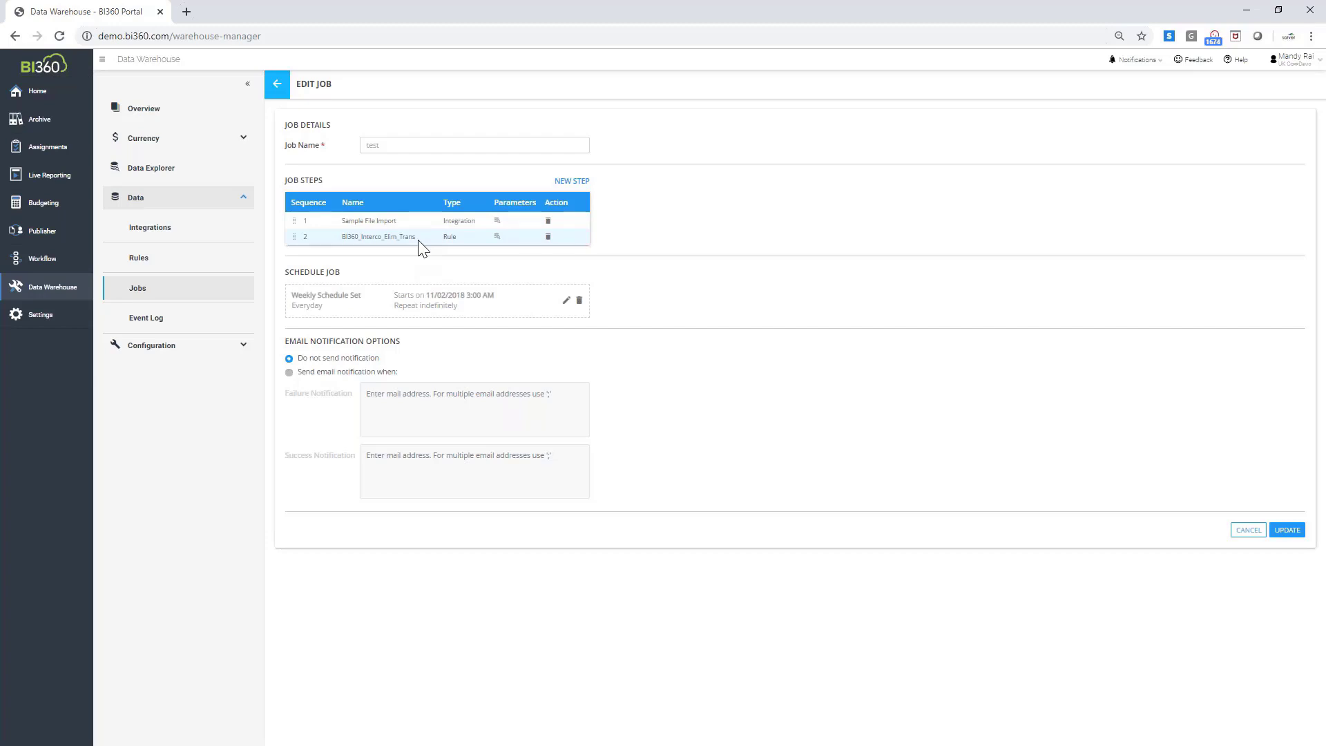
{"action": "left_click", "coordinate": [277, 86]}
- Open the currency rate configuration and compare the scenario rate types of the PLC and BSC account types
{"action": "left_click", "coordinate": [231, 143]}
{"action": "left_click", "coordinate": [199, 145]}
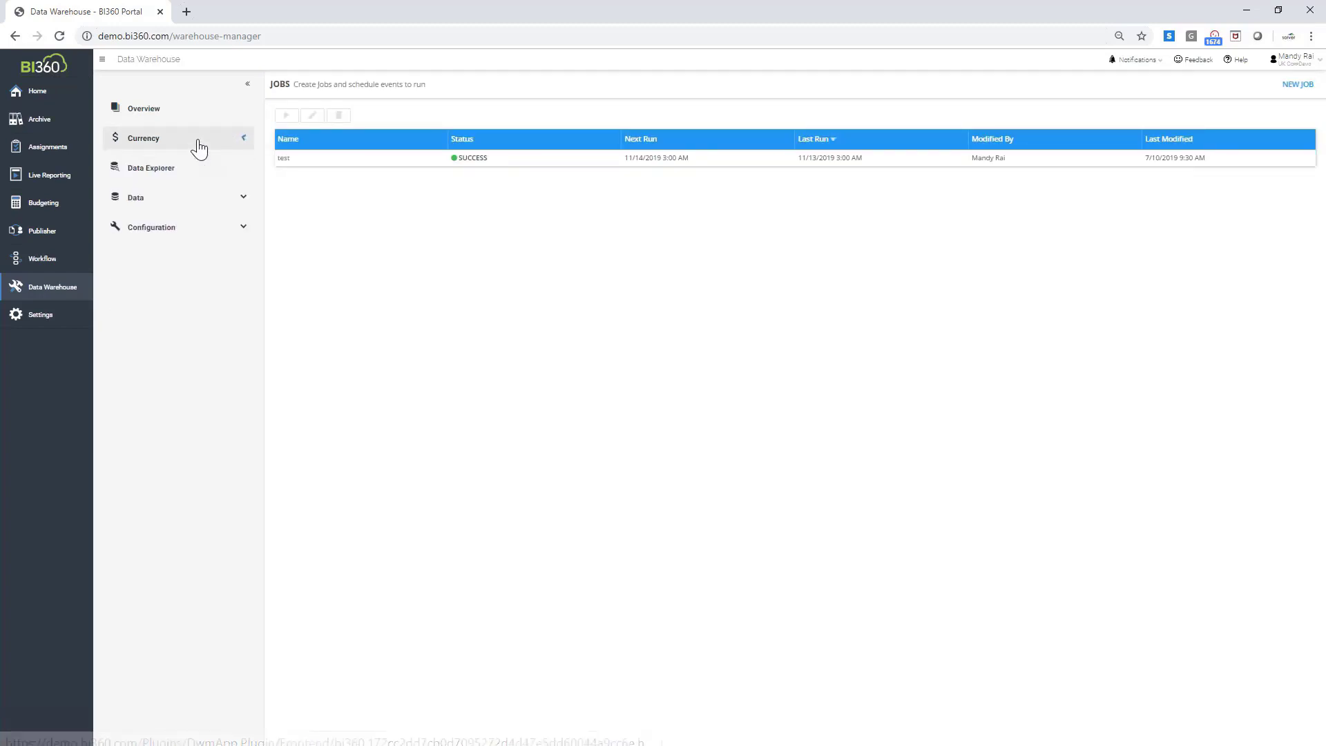
{"action": "left_click", "coordinate": [218, 146]}
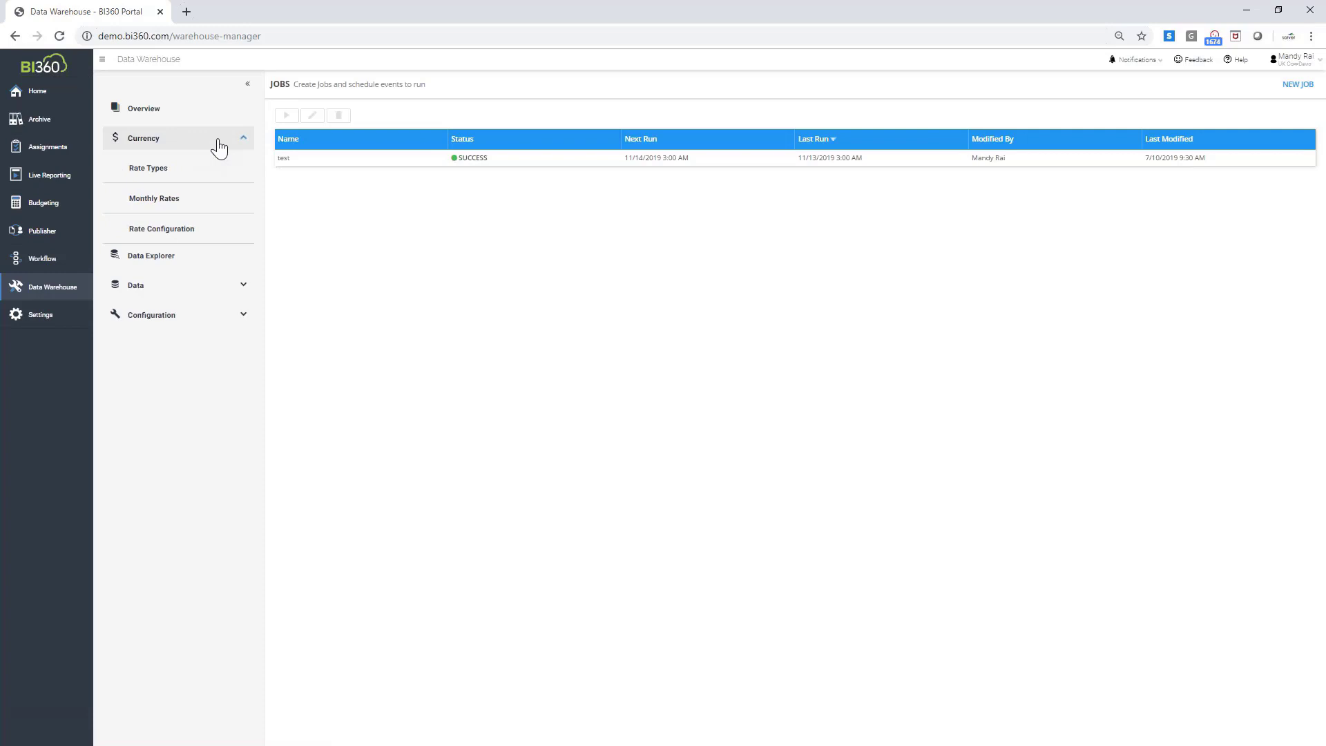
{"action": "left_click", "coordinate": [180, 230]}
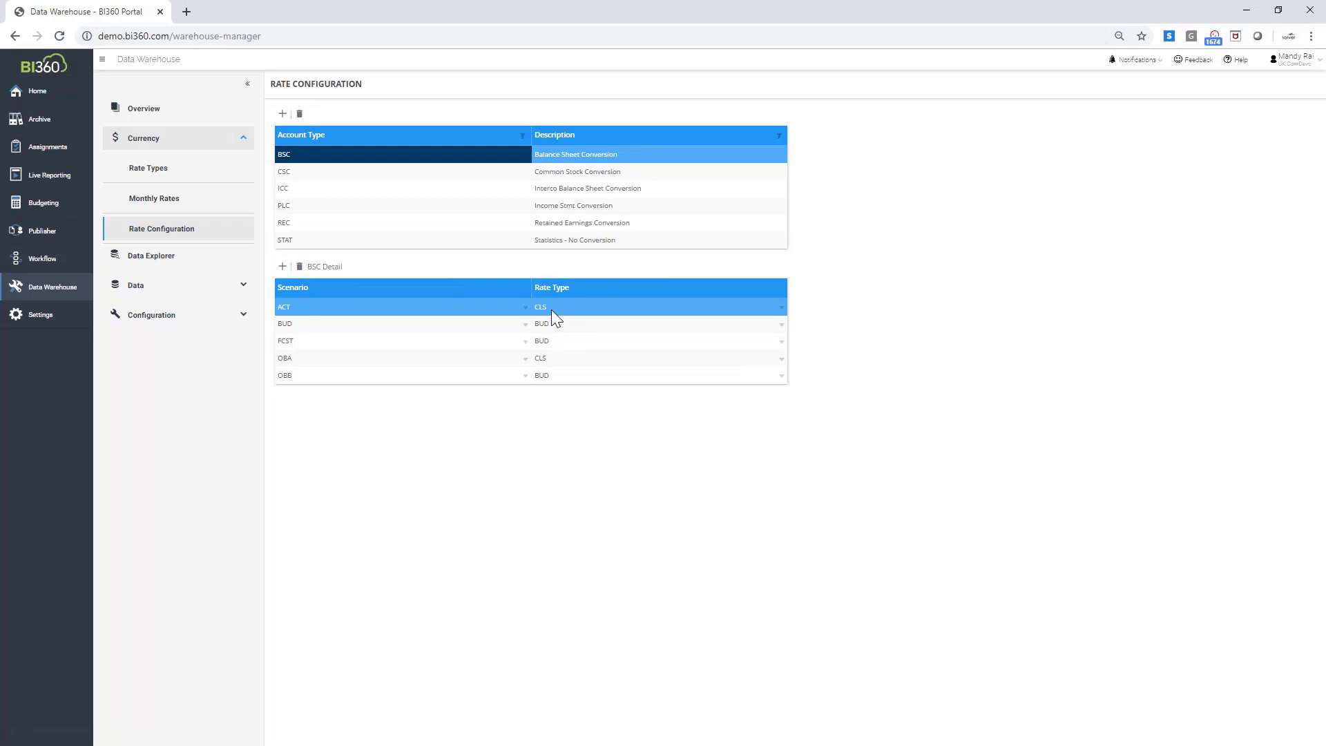
{"action": "left_click", "coordinate": [552, 205]}
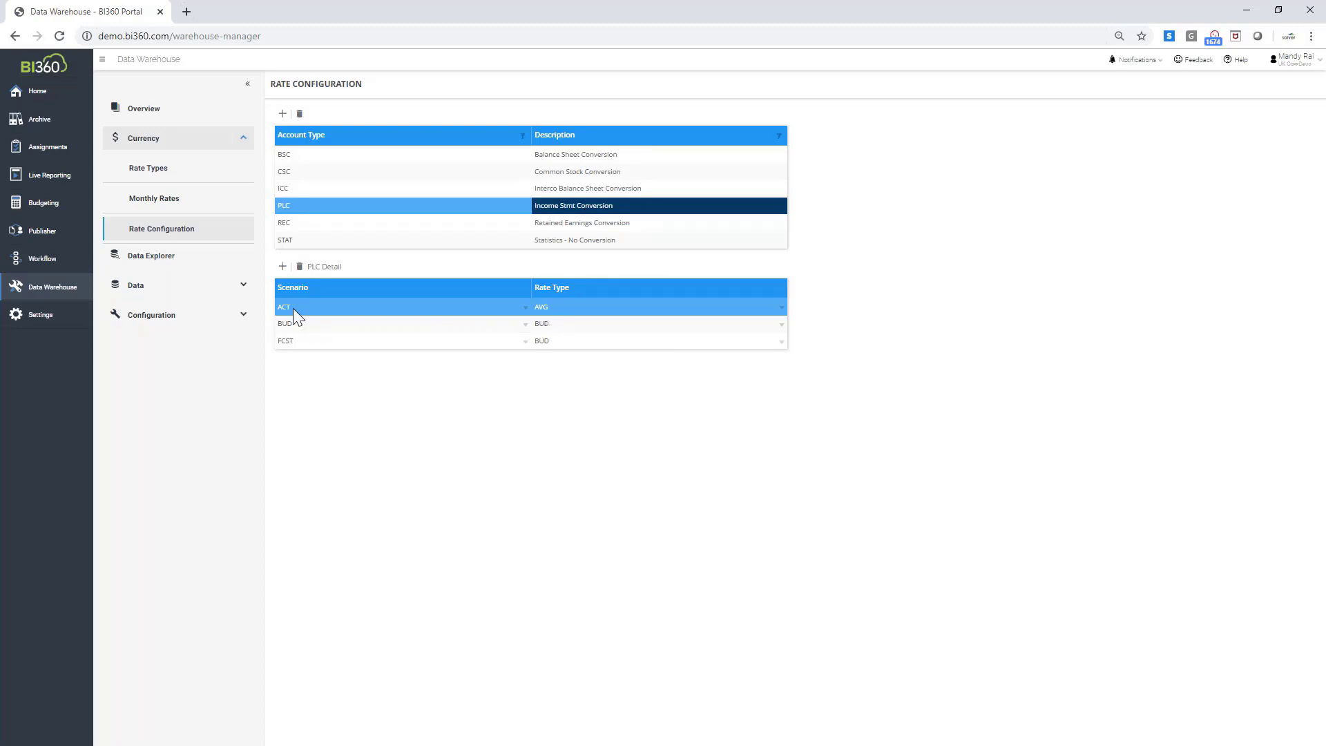
{"action": "left_click", "coordinate": [559, 158]}
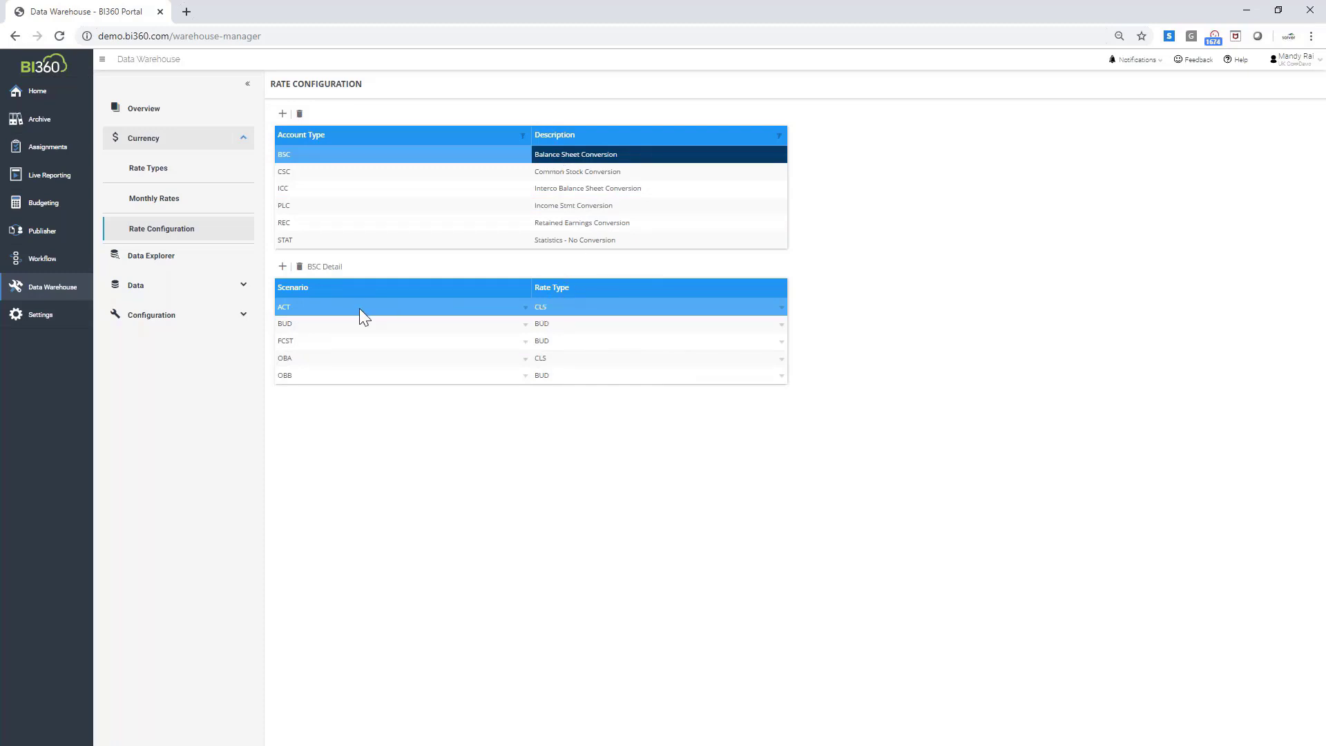
- Display the monthly currency rates for the AVG rate type and examine the USD, EUR, HKD and CAD rates
{"action": "left_click", "coordinate": [169, 206]}
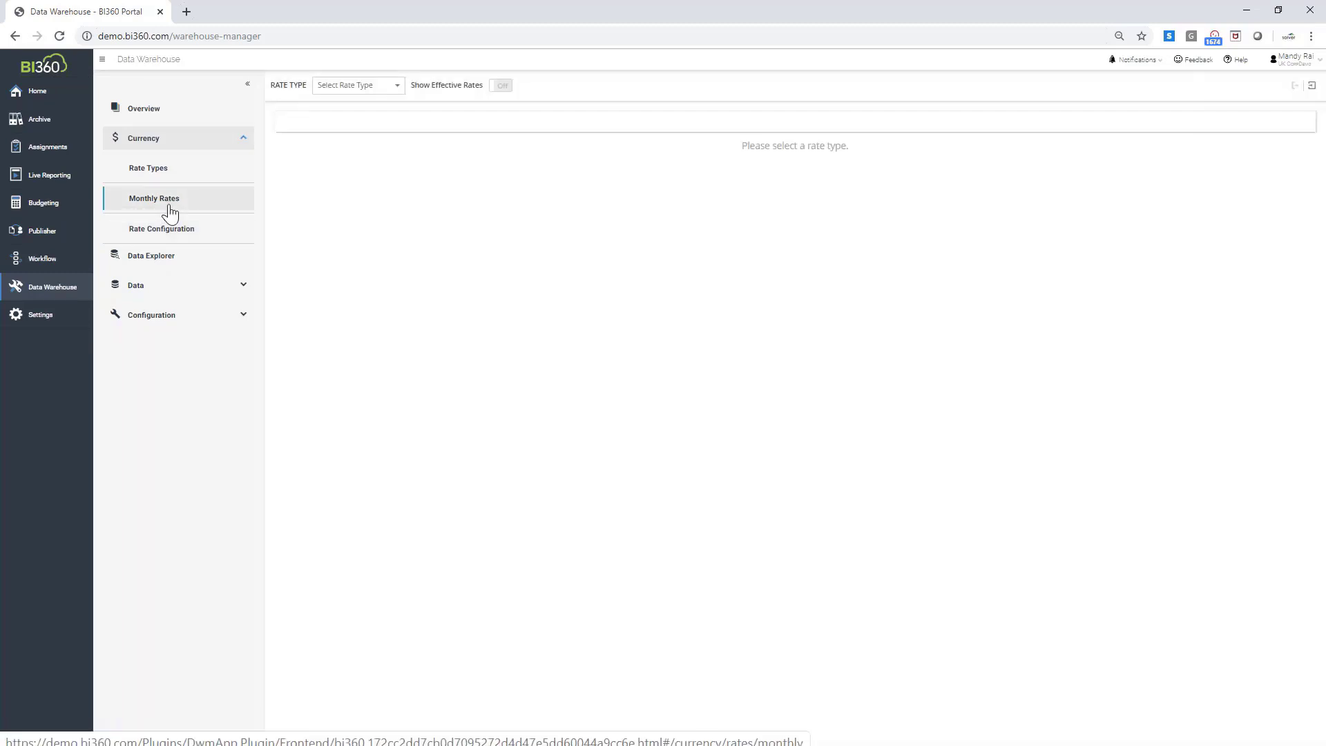
{"action": "left_click", "coordinate": [396, 87]}
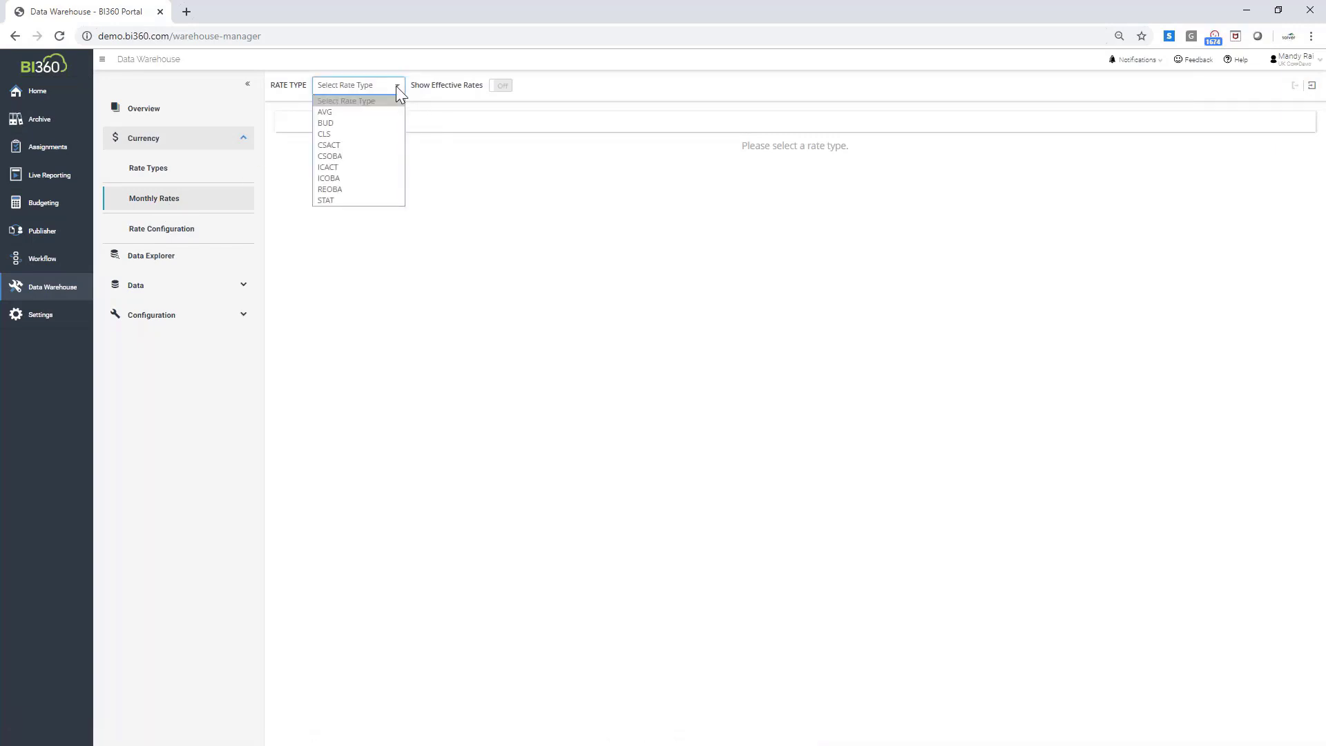
{"action": "left_click", "coordinate": [351, 115]}
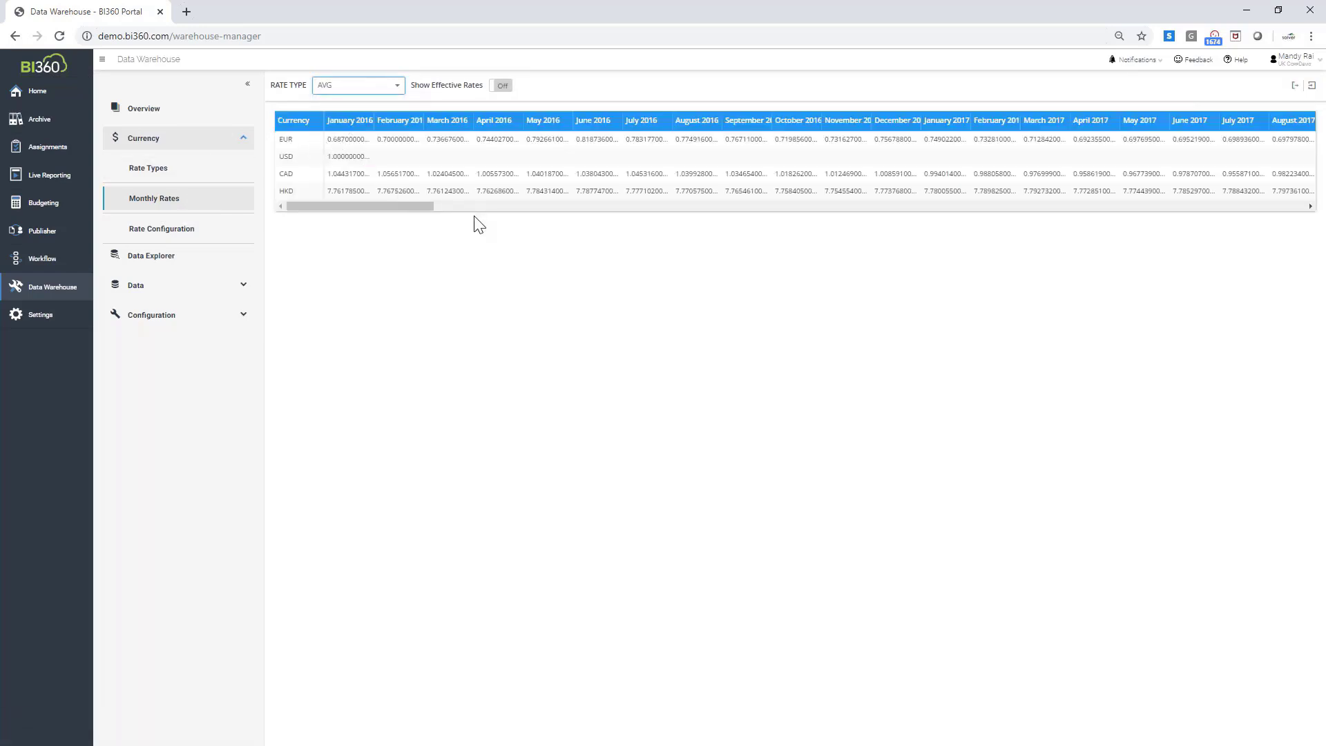
{"action": "left_click", "coordinate": [288, 156]}
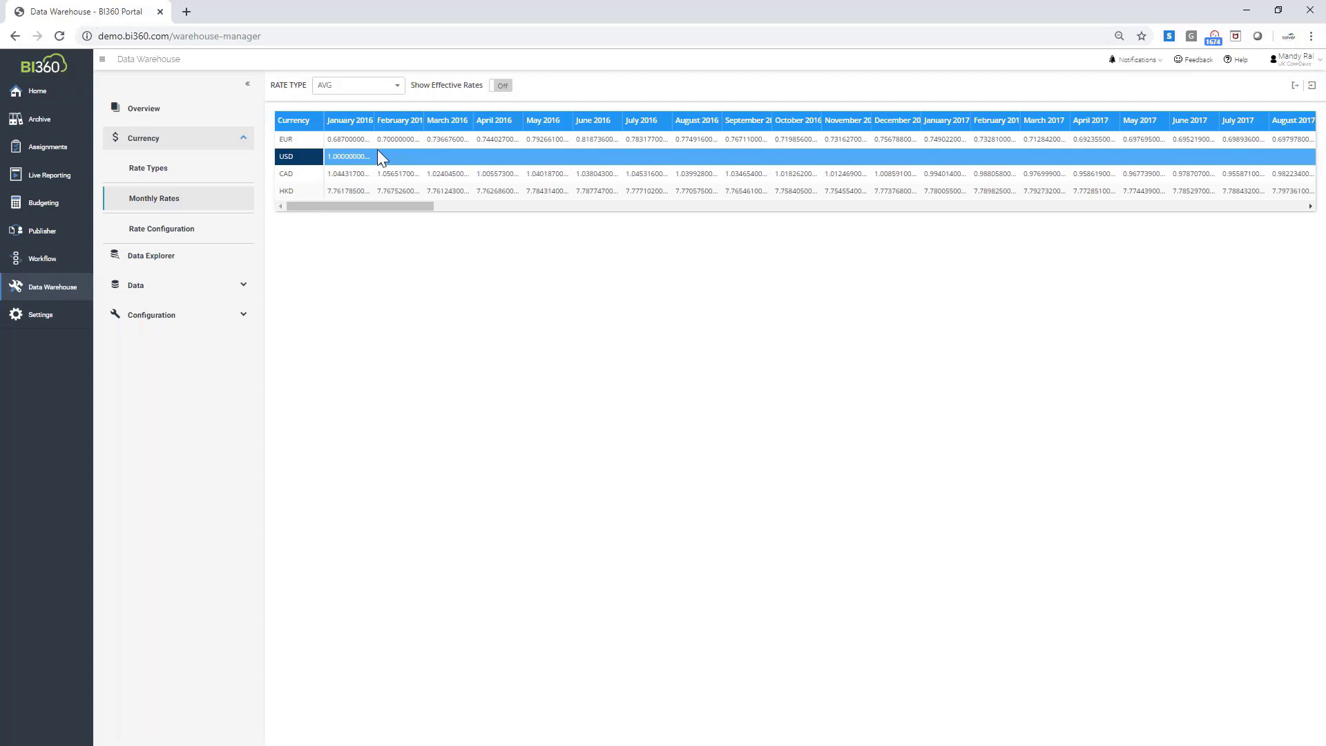
{"action": "left_click", "coordinate": [345, 139]}
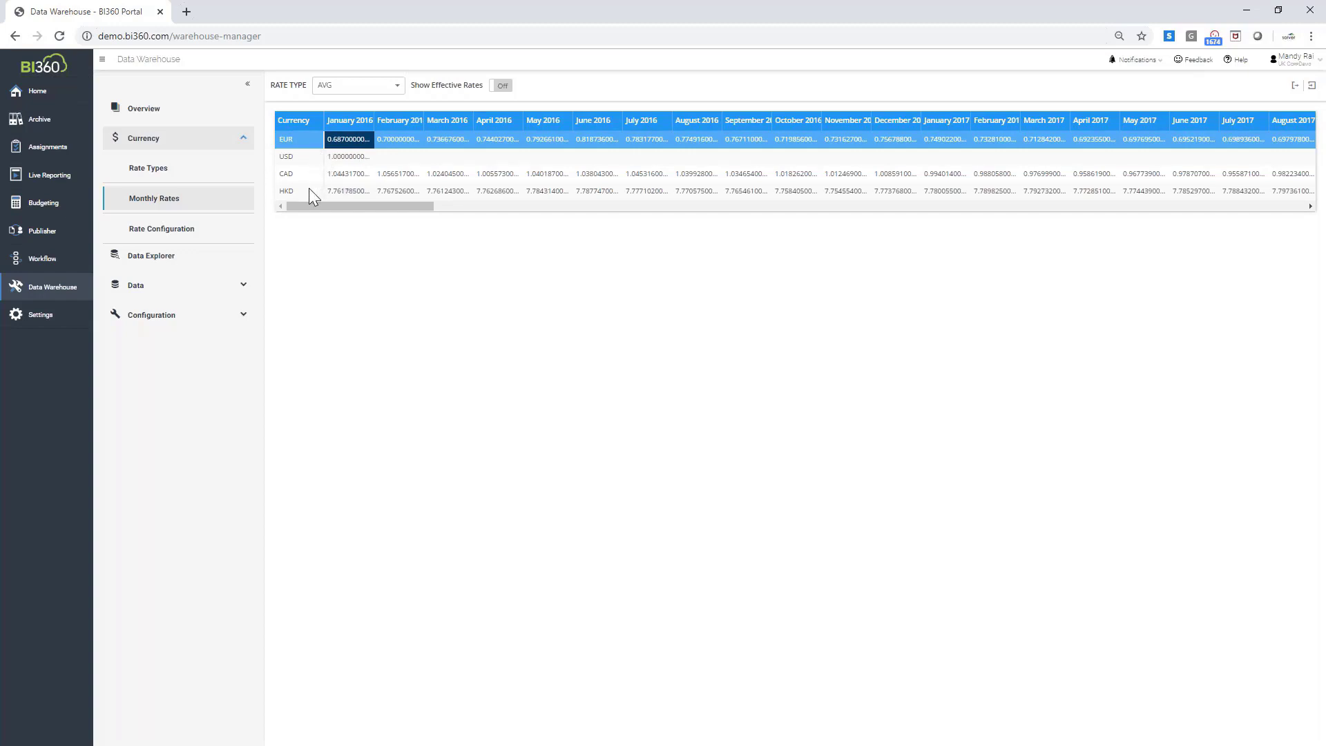
{"action": "left_click", "coordinate": [331, 191]}
{"action": "left_click", "coordinate": [348, 173]}
{"action": "left_click", "coordinate": [369, 139]}
{"action": "mouse_move", "coordinate": [368, 206]}
{"action": "left_mouse_down"}
{"action": "mouse_move", "coordinate": [619, 204]}
{"action": "mouse_move", "coordinate": [343, 204]}
{"action": "left_mouse_up"}
- Set the EUR average rate for February 2016 to 0.68
{"action": "left_click", "coordinate": [394, 142]}
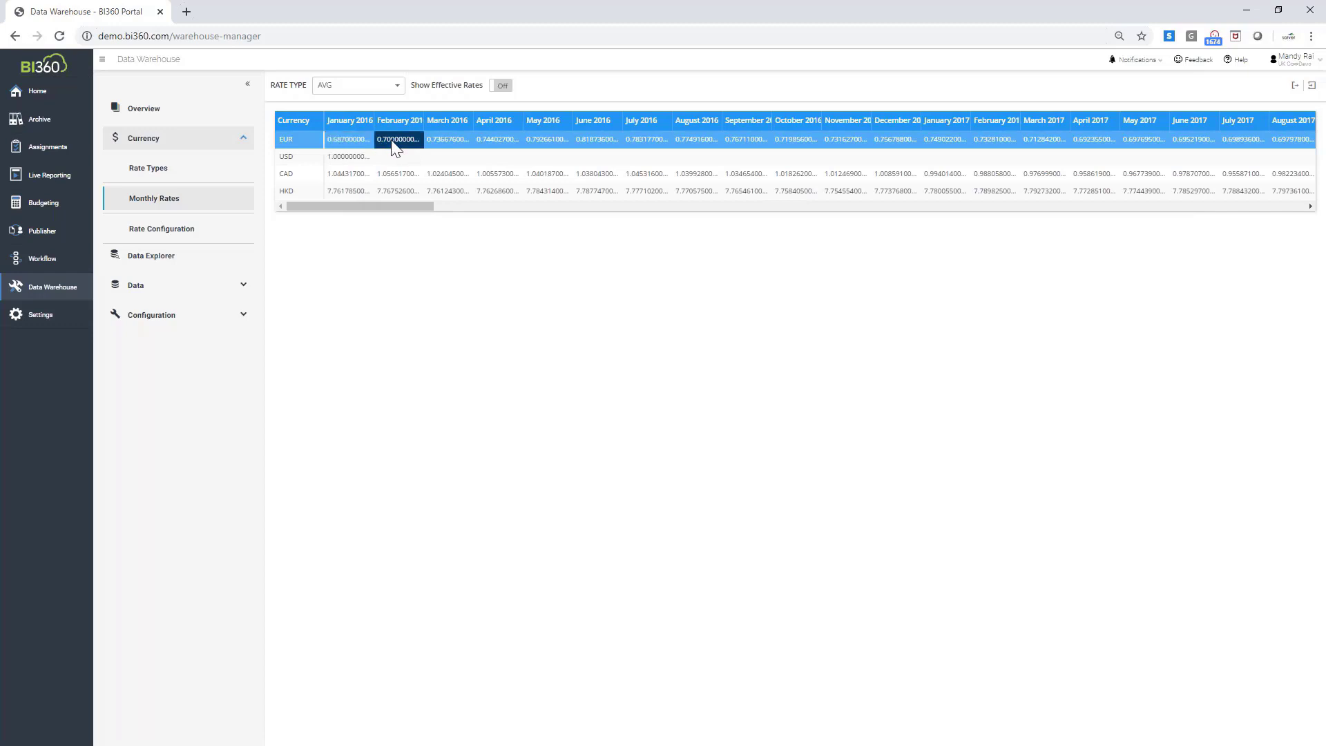
{"action": "type", "text": "0.68"}
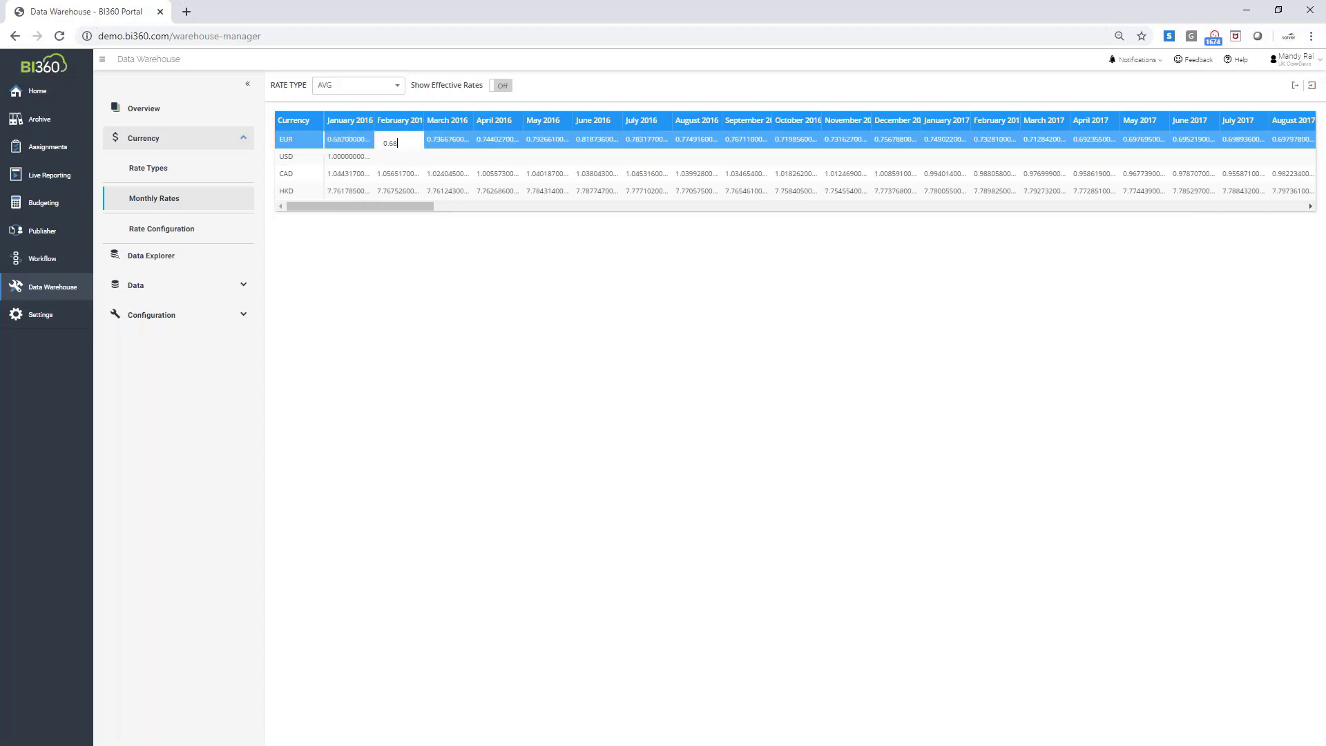
{"action": "key", "text": "Return"}
{"action": "left_click_drag", "start_coordinate": [413, 206], "coordinate": [390, 253]}
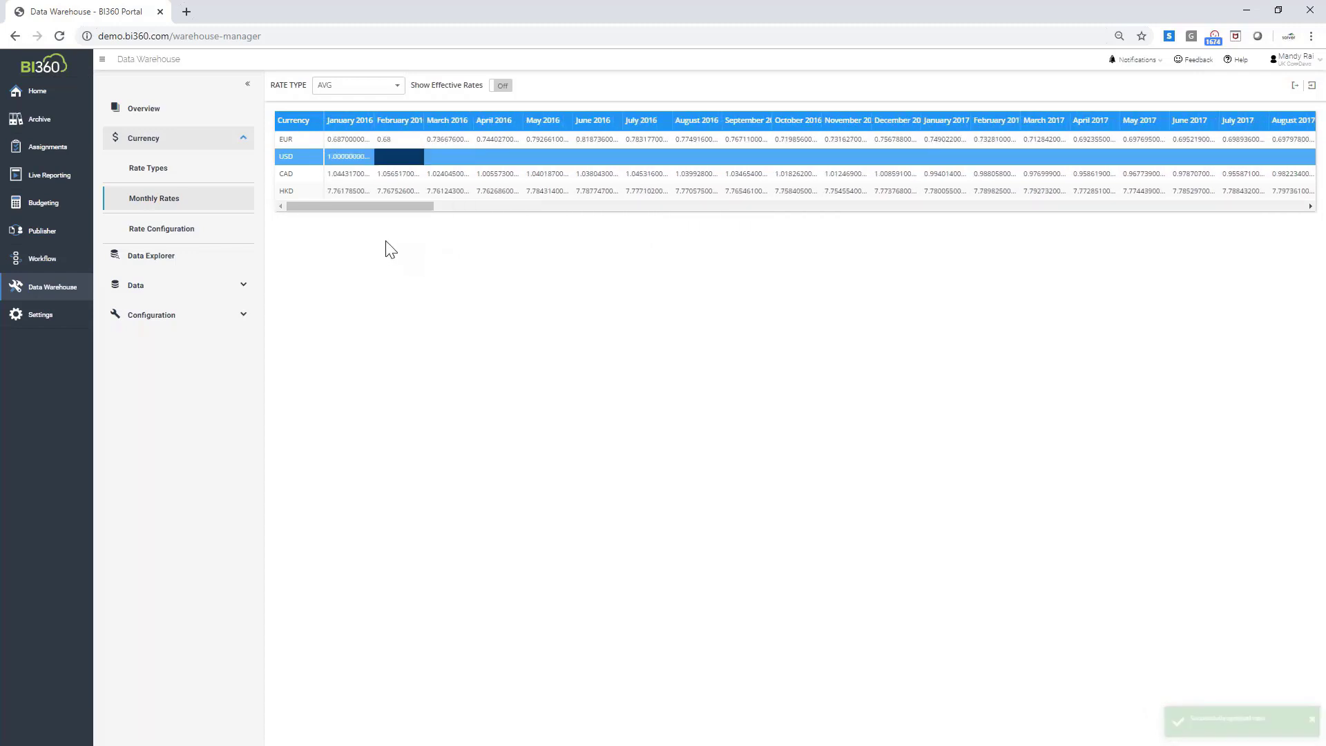
{"action": "mouse_move", "coordinate": [392, 211]}
{"action": "left_mouse_down"}
{"action": "mouse_move", "coordinate": [1089, 228]}
{"action": "mouse_move", "coordinate": [389, 227]}
{"action": "left_mouse_up"}
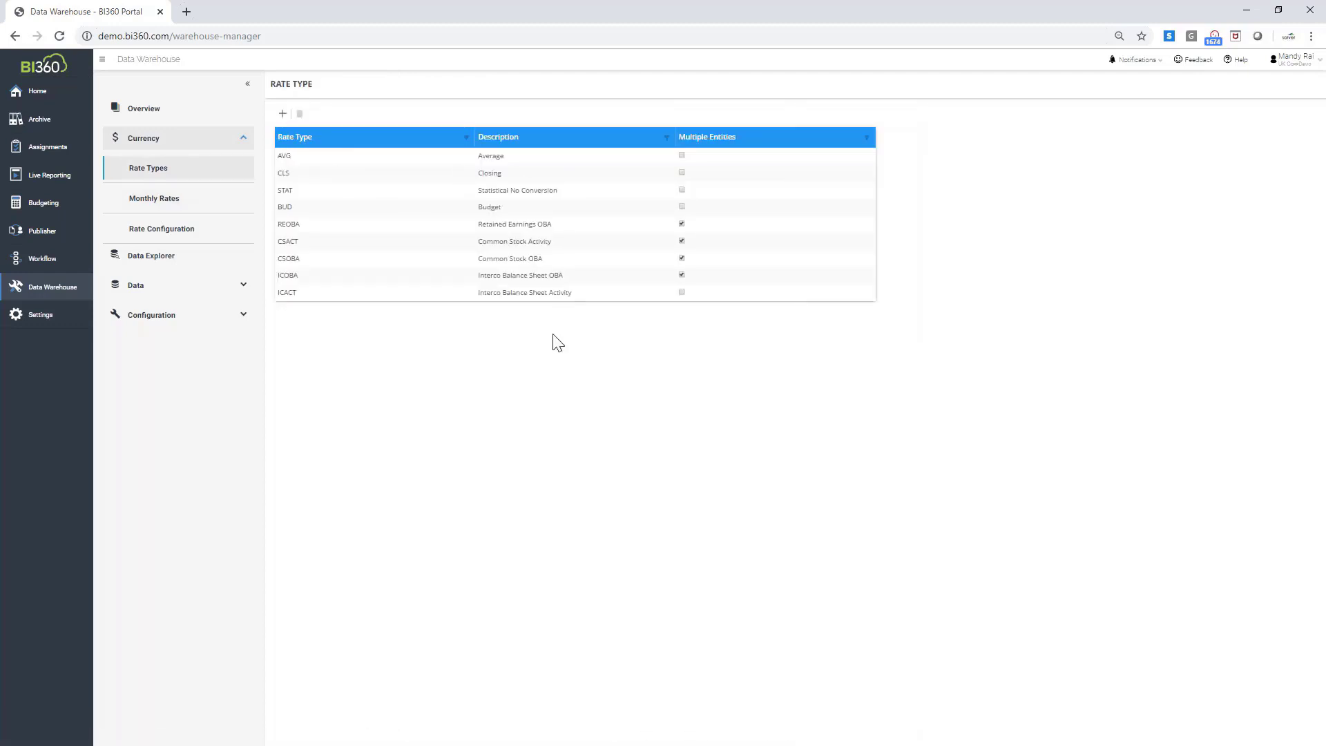
- Open the data warehouse overview, review the General Ledger module's Account dimension members, and return to the overview
{"action": "left_click", "coordinate": [223, 141]}
{"action": "left_click", "coordinate": [208, 117]}
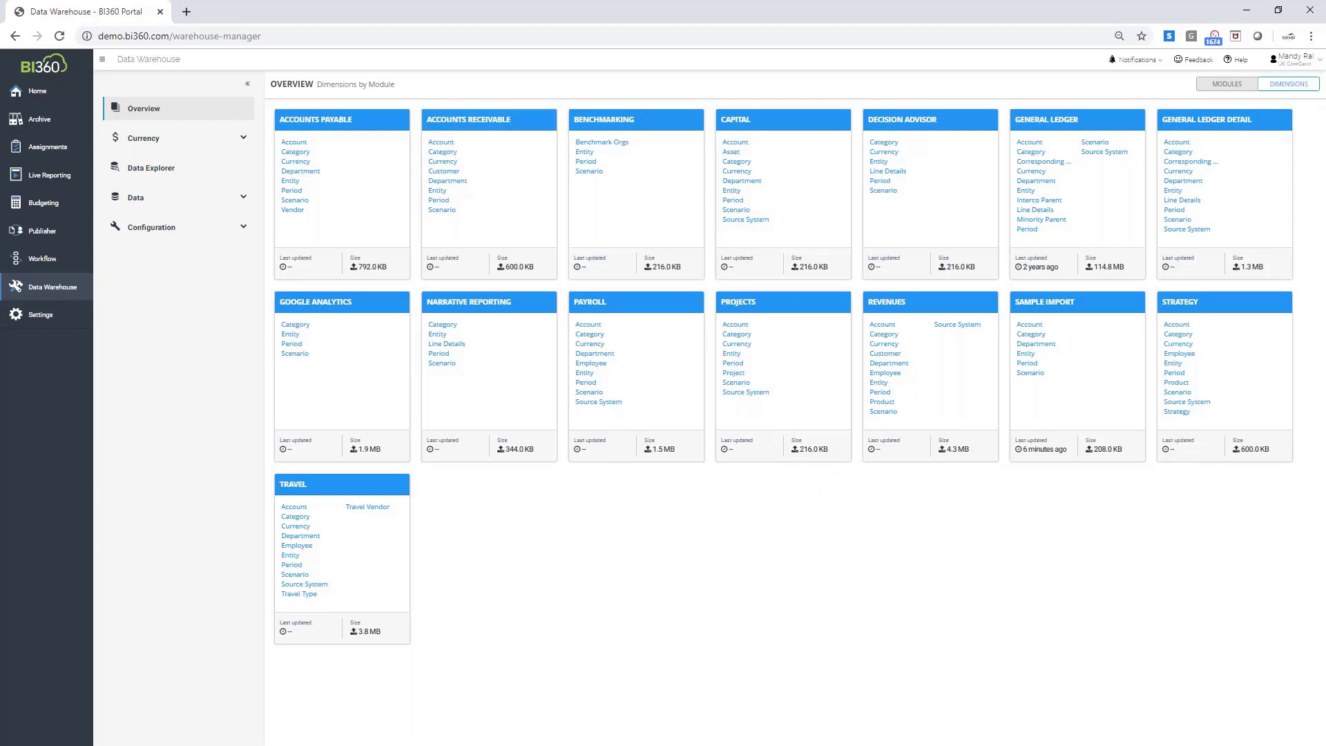
{"action": "left_click", "coordinate": [1033, 145]}
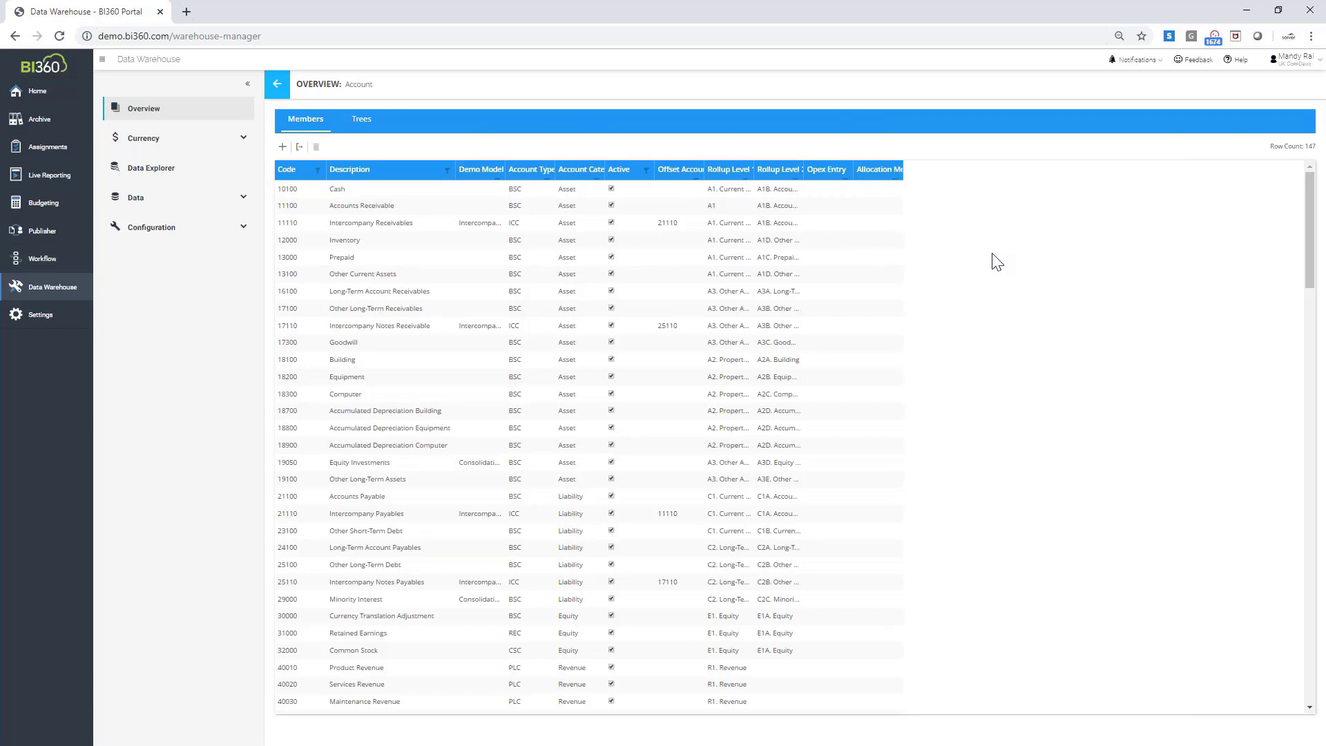
{"action": "left_click", "coordinate": [277, 84]}
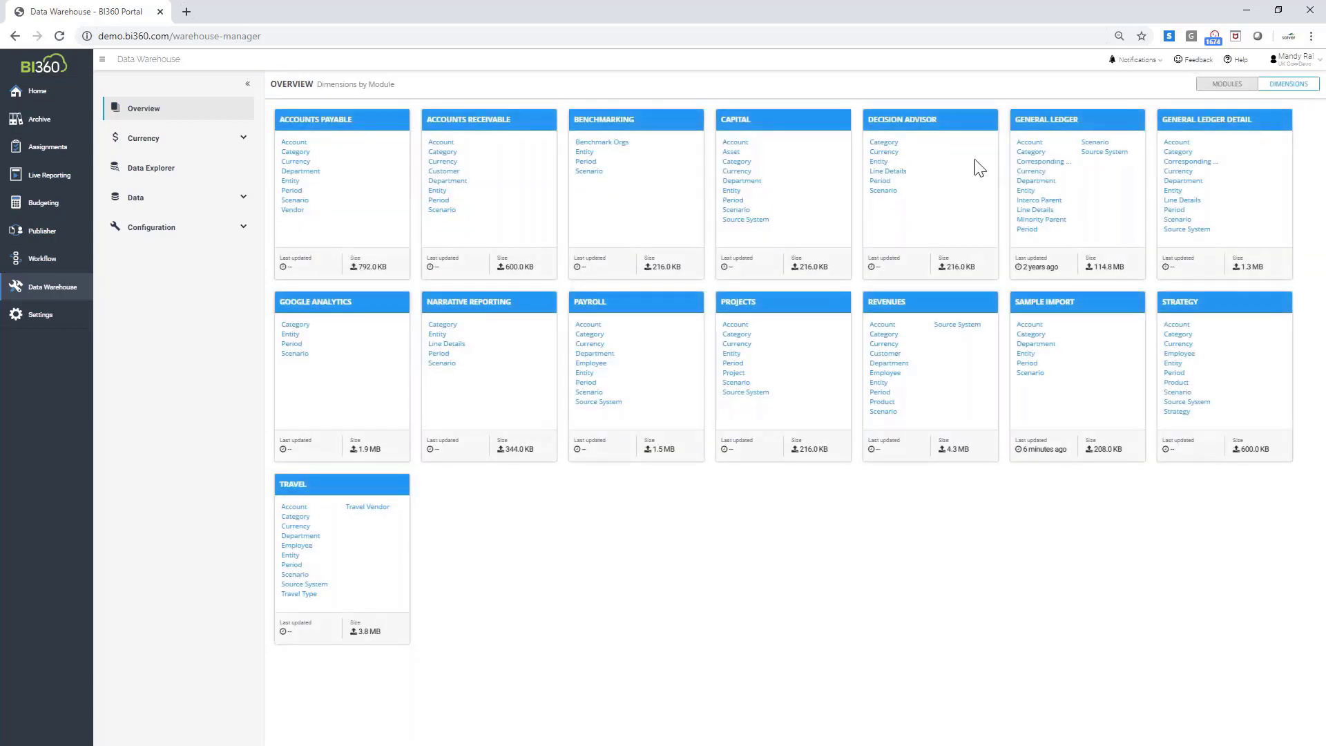
- Open the General Ledger module's Entity dimension, review its members, and display the Line of Business tree
{"action": "left_click", "coordinate": [1025, 191]}
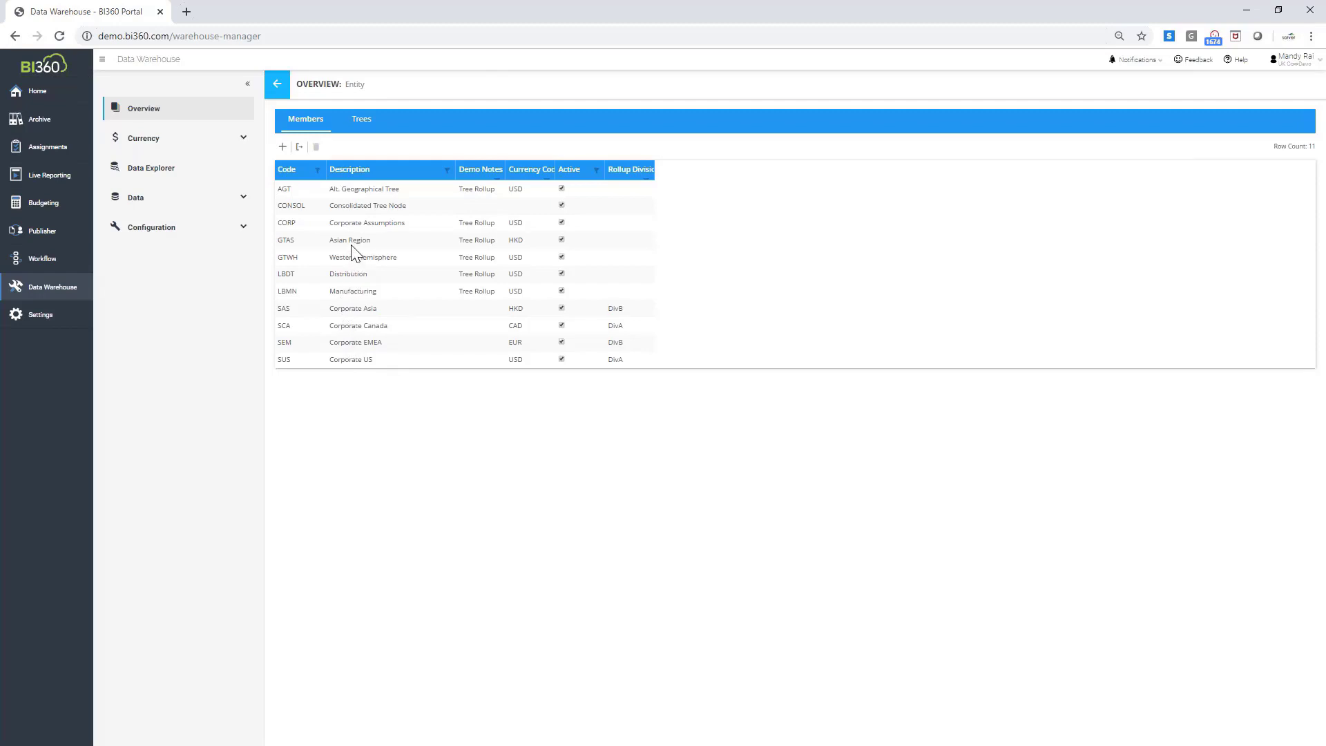
{"action": "left_click", "coordinate": [361, 123]}
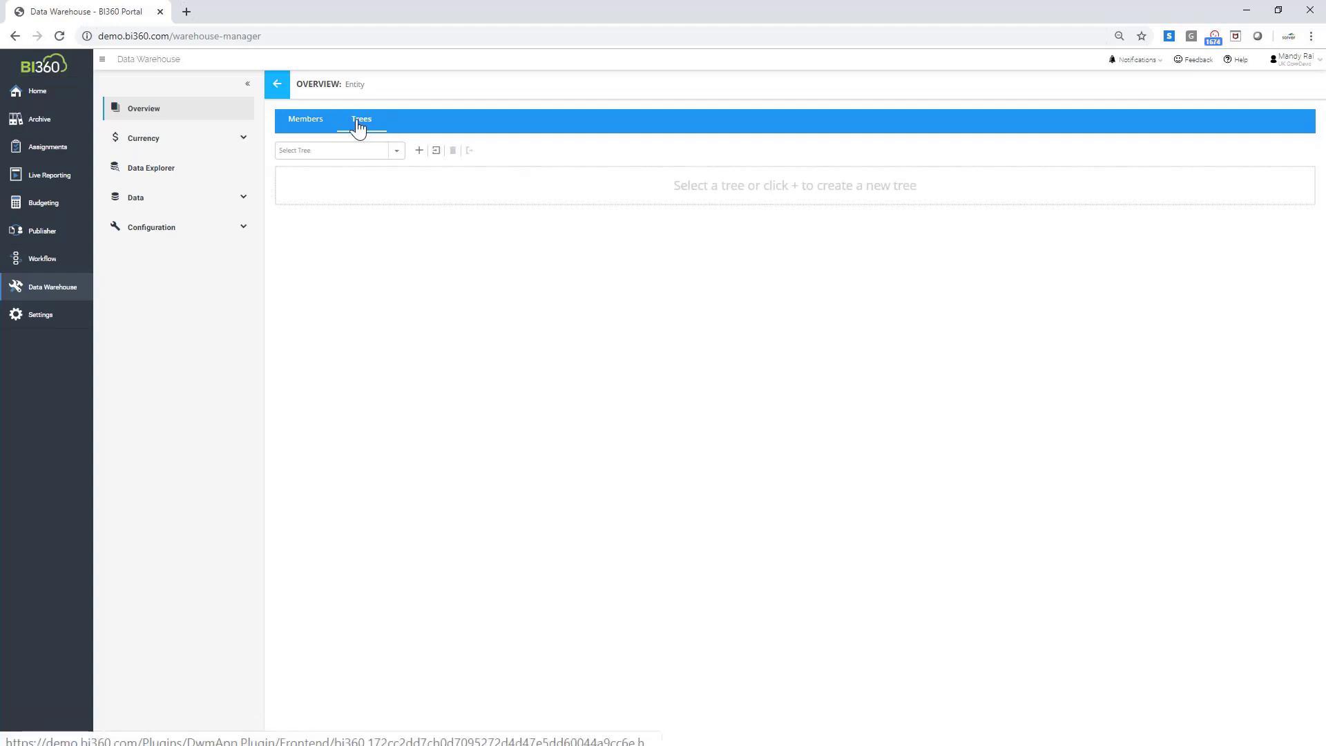
{"action": "left_click", "coordinate": [395, 152]}
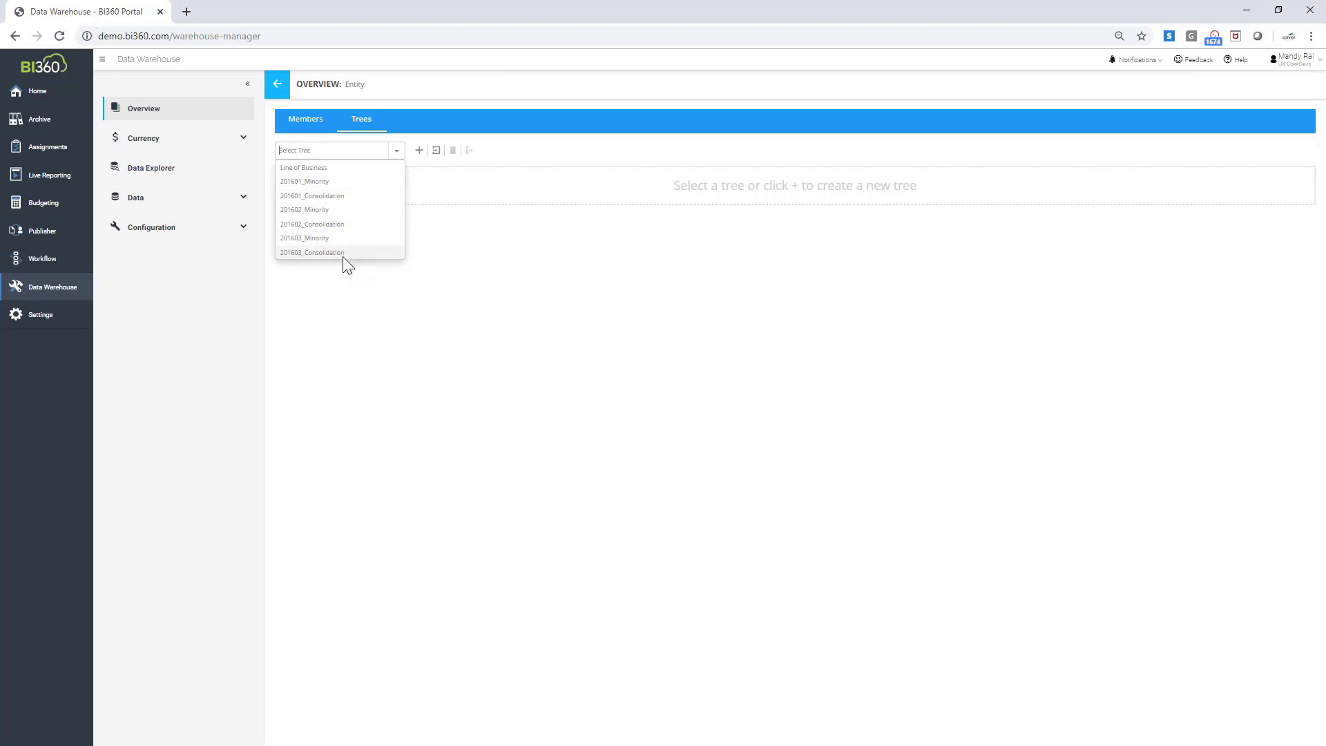
{"action": "left_click", "coordinate": [338, 169]}
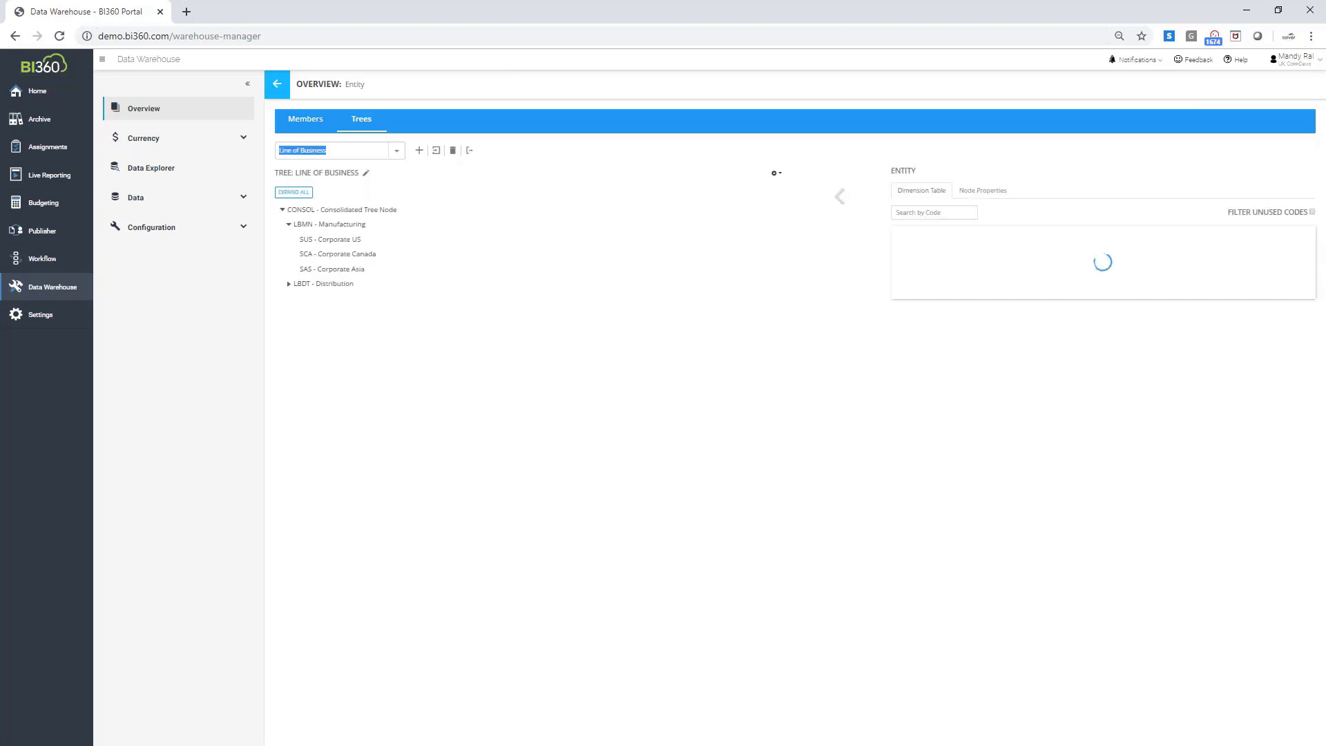
- Examine the child entities of the Manufacturing and Distribution nodes in the Line of Business tree
{"action": "left_click", "coordinate": [289, 224]}
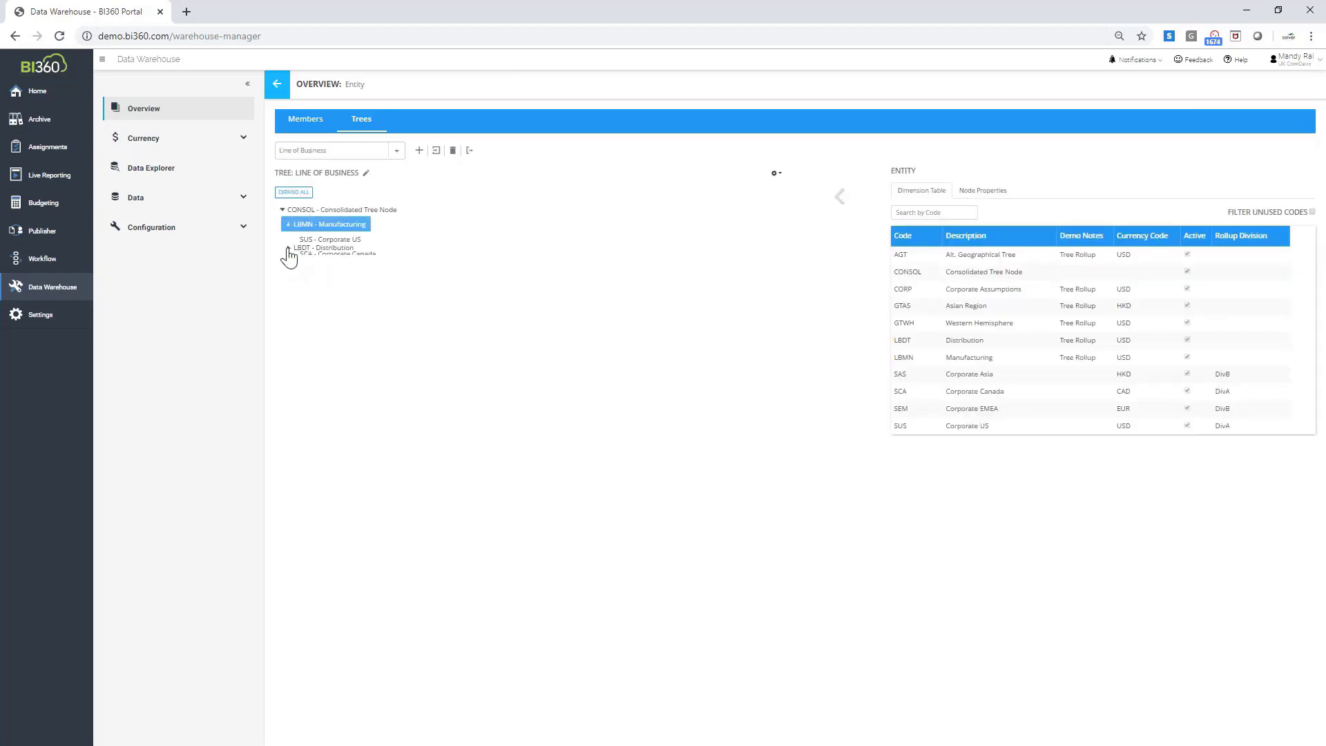
{"action": "left_click", "coordinate": [367, 210]}
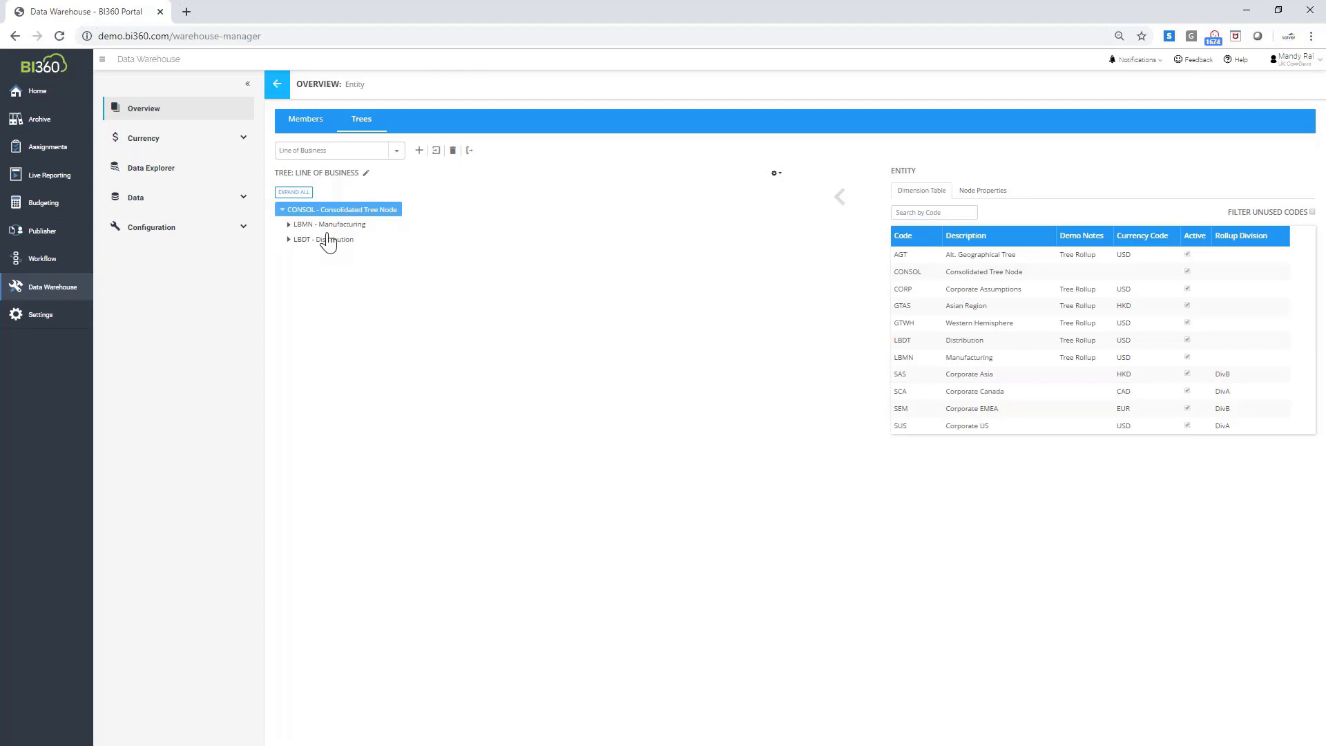
{"action": "left_click", "coordinate": [288, 225]}
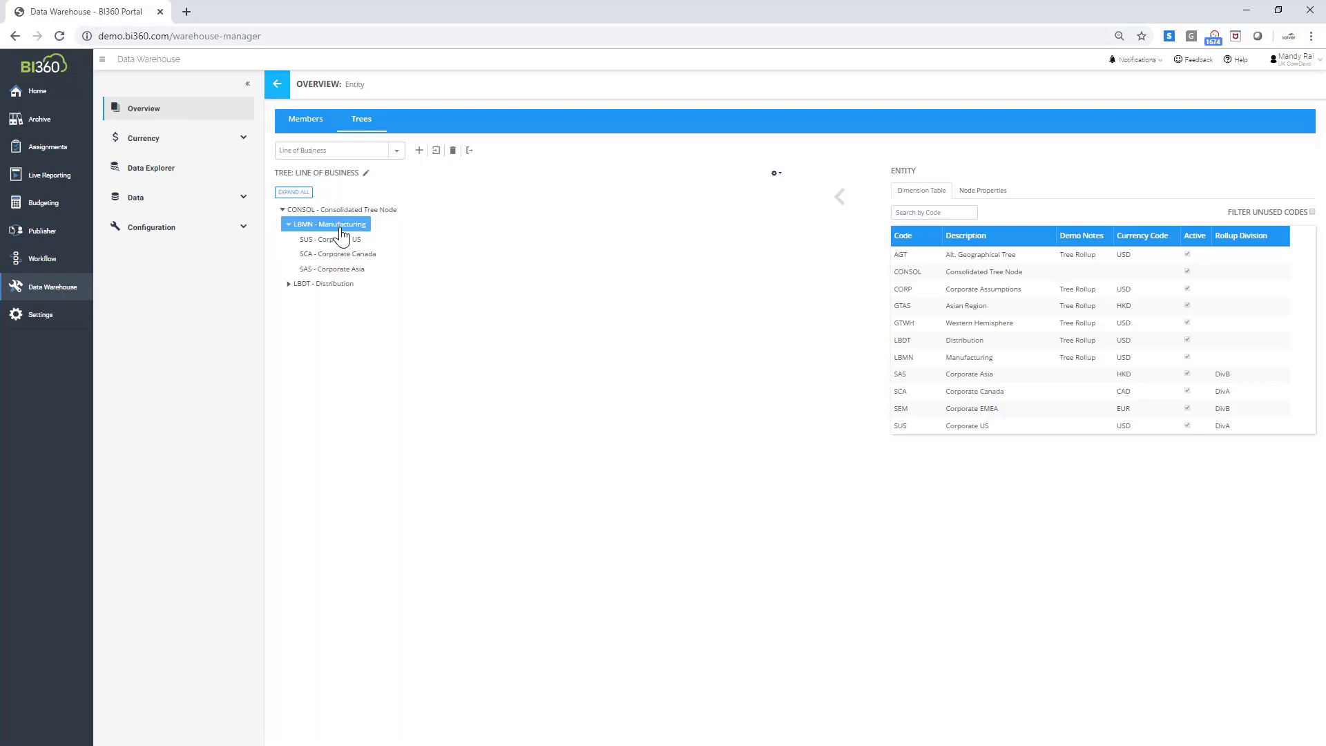
{"action": "left_click", "coordinate": [289, 284]}
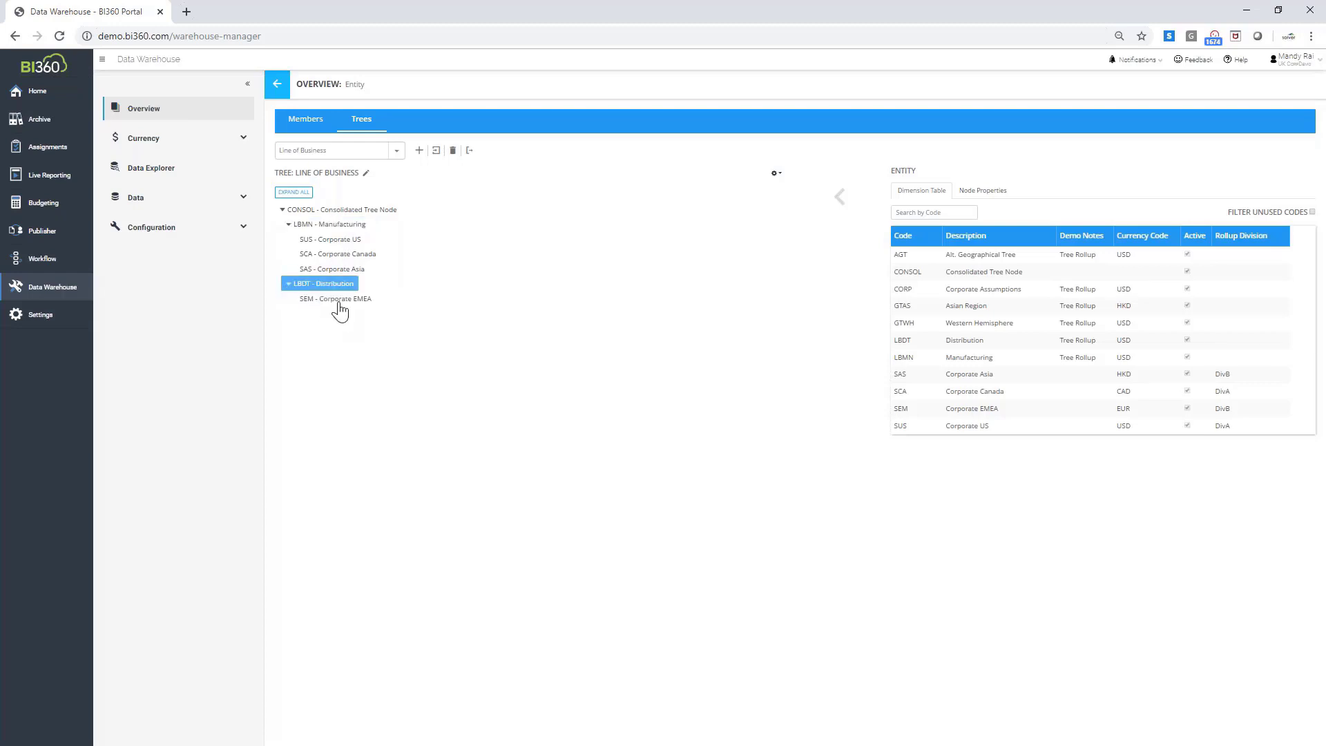
{"action": "left_click", "coordinate": [352, 299]}
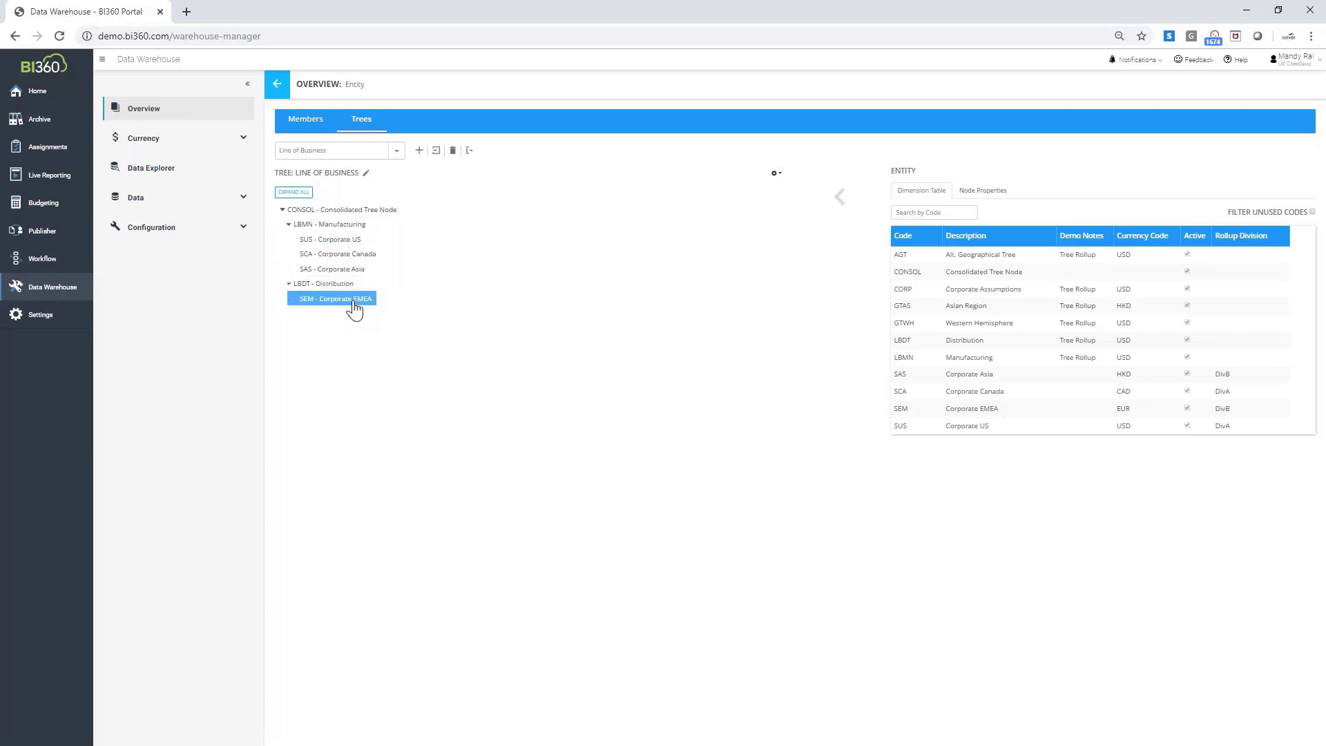
- Compare the percent ownership of the Corporate EMEA, Distribution, Manufacturing and Consolidated Tree Node entries in their node properties
{"action": "left_click", "coordinate": [974, 197]}
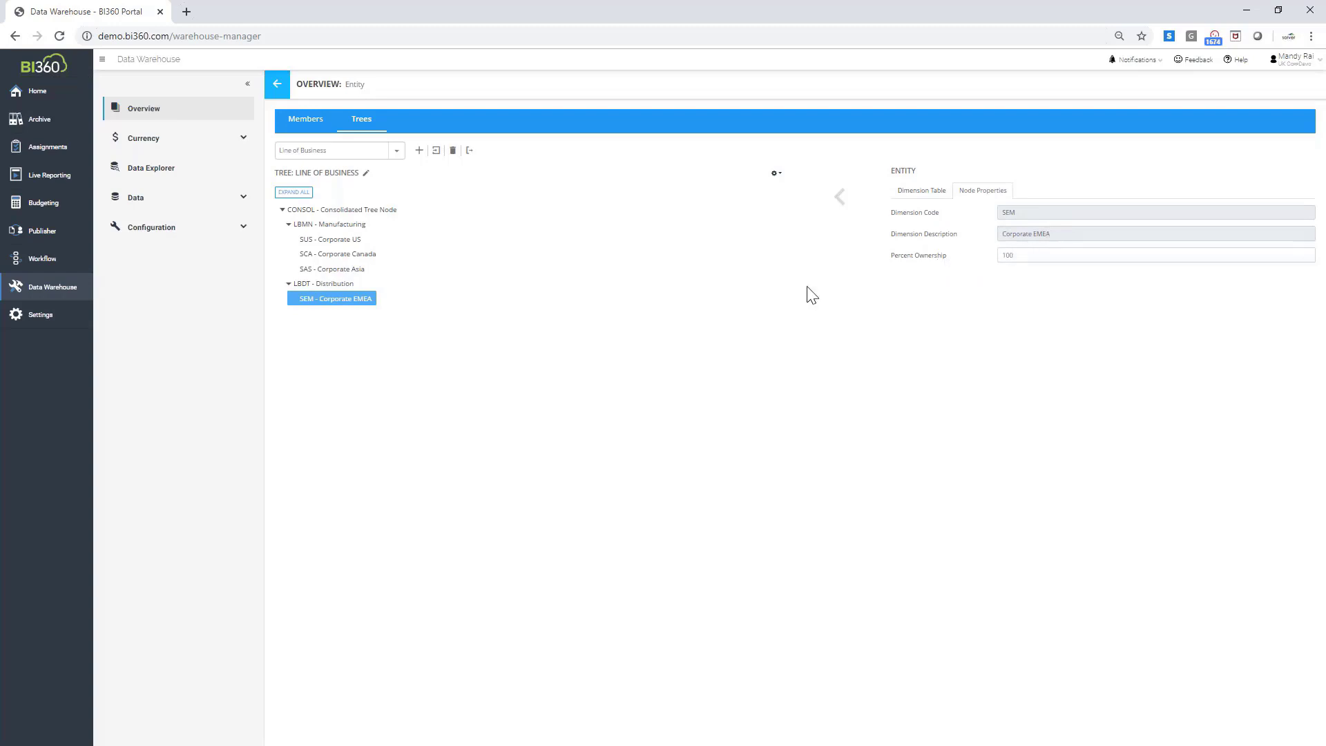
{"action": "left_click", "coordinate": [335, 284]}
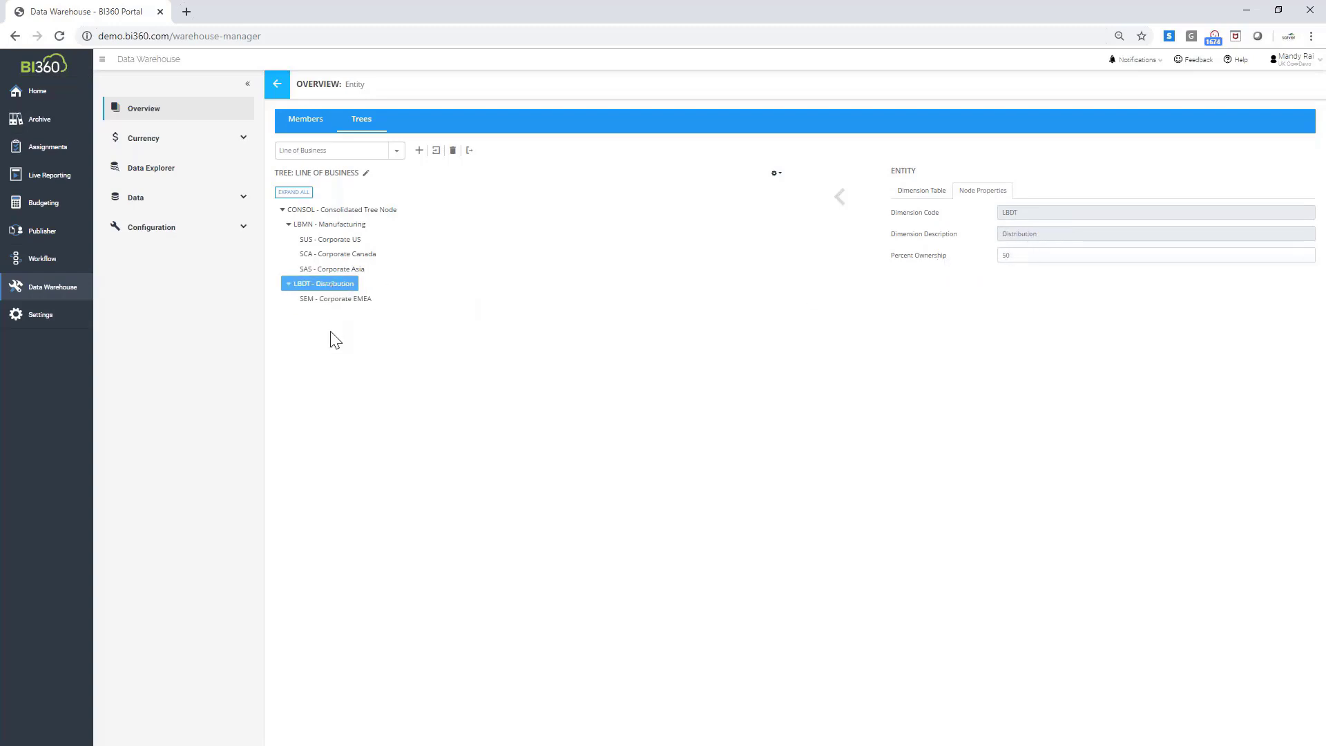
{"action": "left_click", "coordinate": [288, 224]}
{"action": "left_click", "coordinate": [289, 240]}
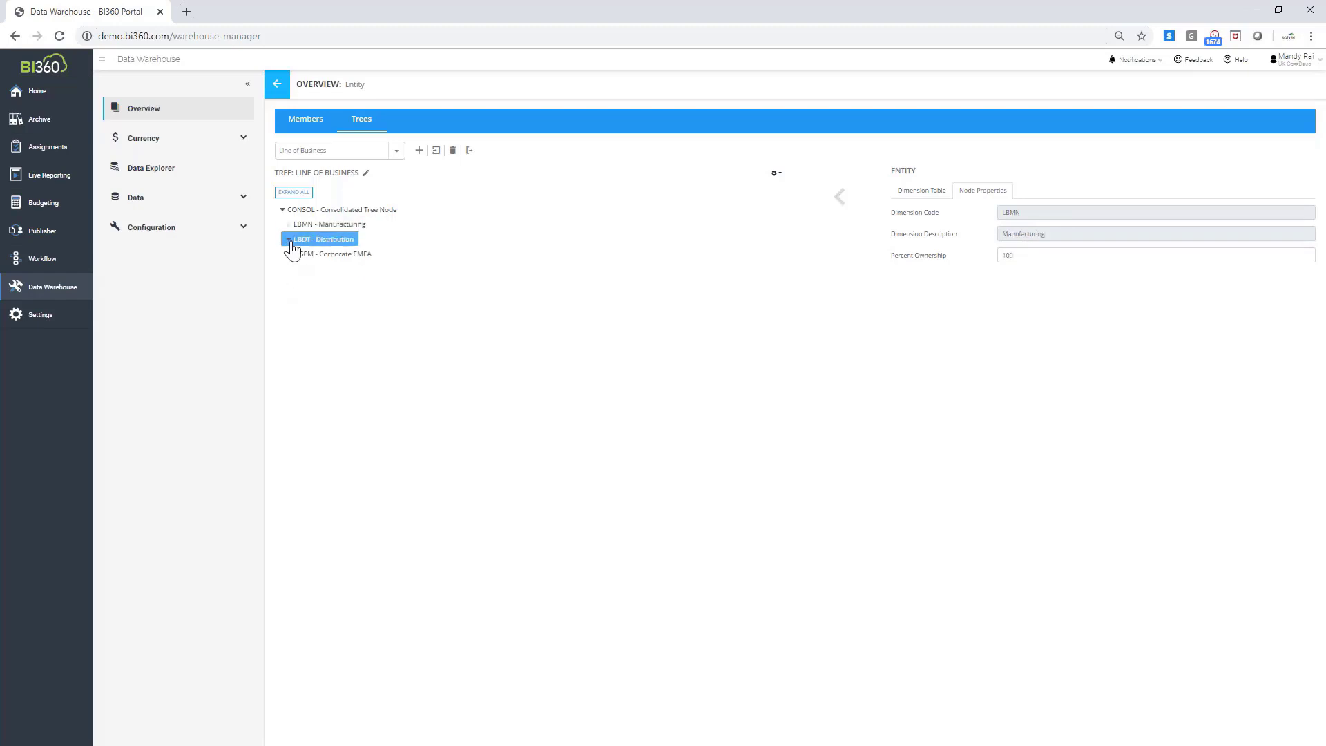
{"action": "left_click", "coordinate": [322, 212]}
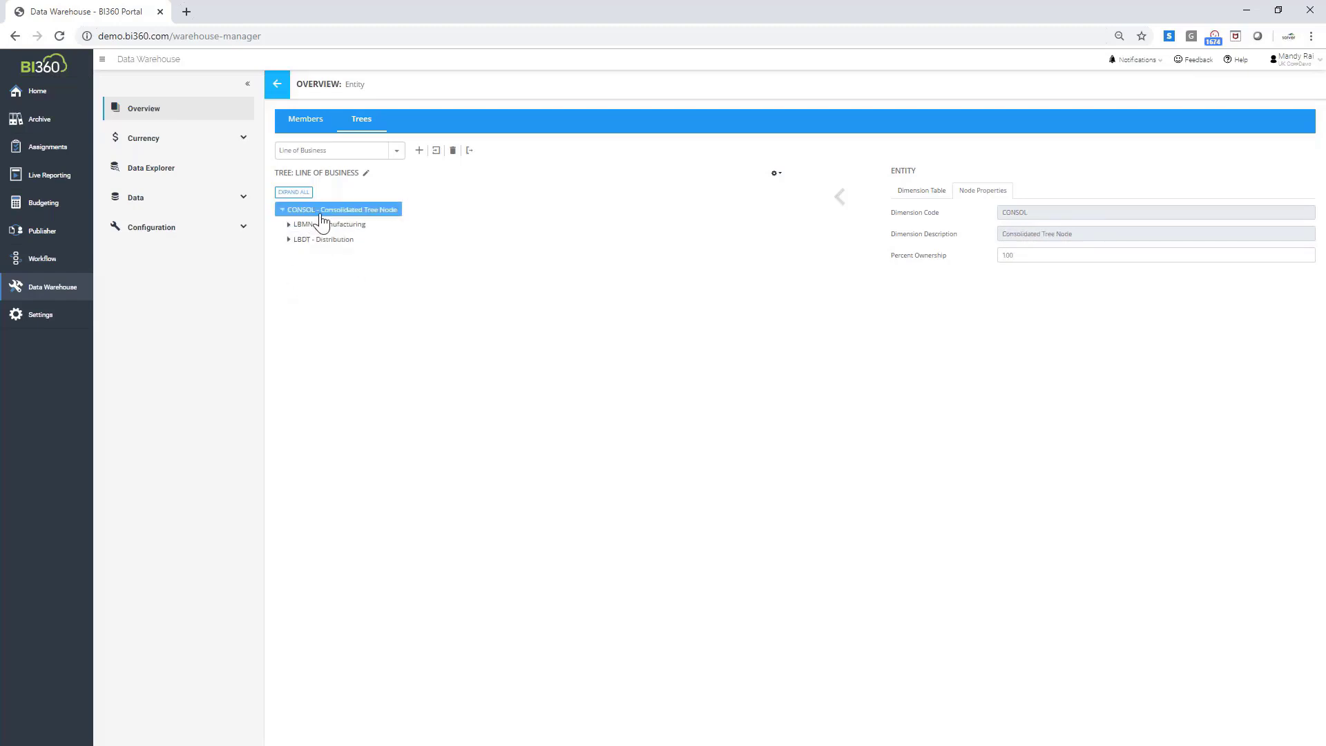
{"action": "double_click", "coordinate": [314, 226]}
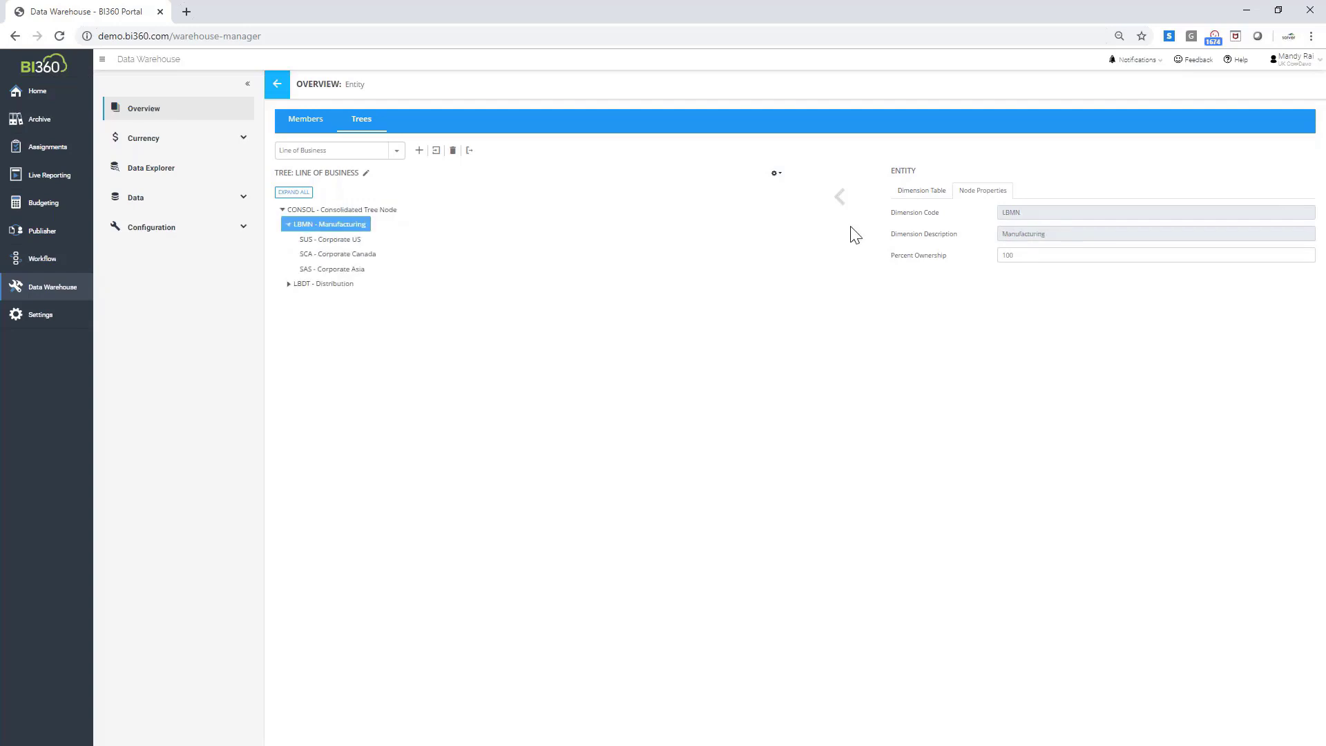
{"action": "double_click", "coordinate": [323, 285]}
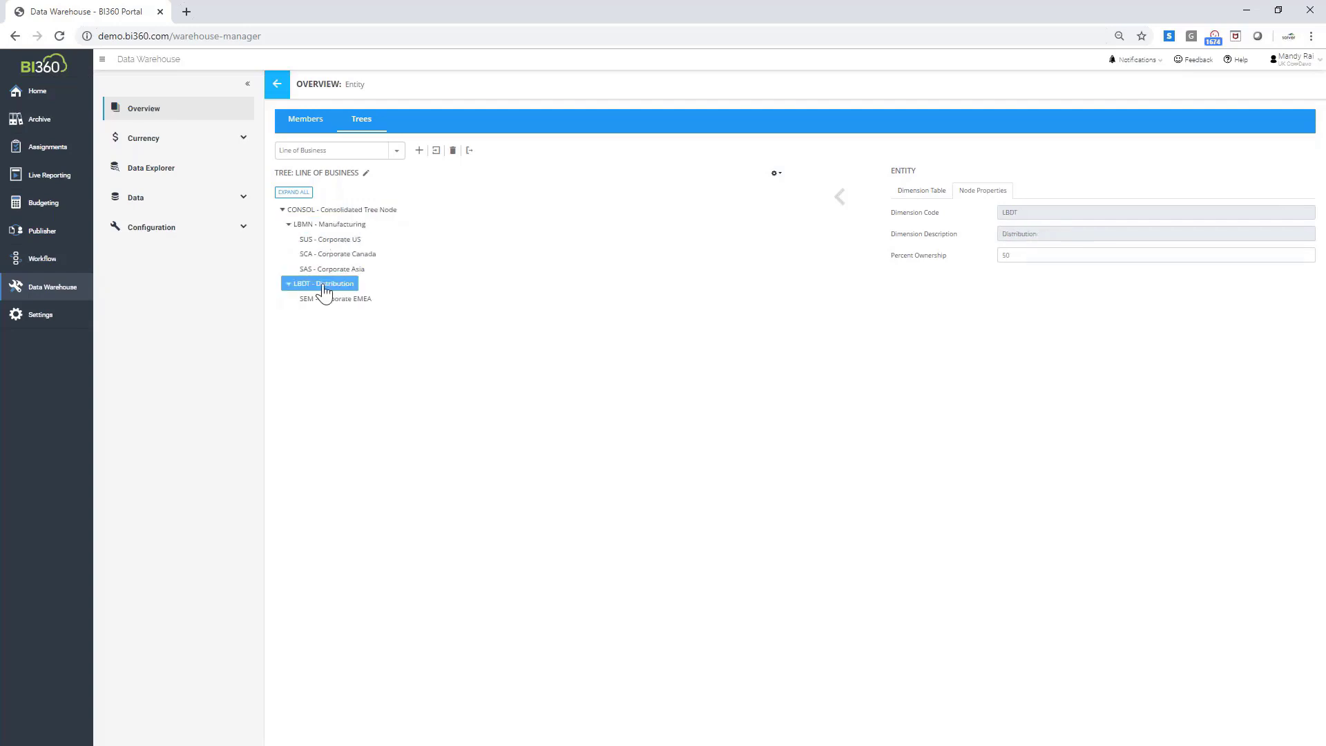
{"action": "left_click", "coordinate": [327, 304]}
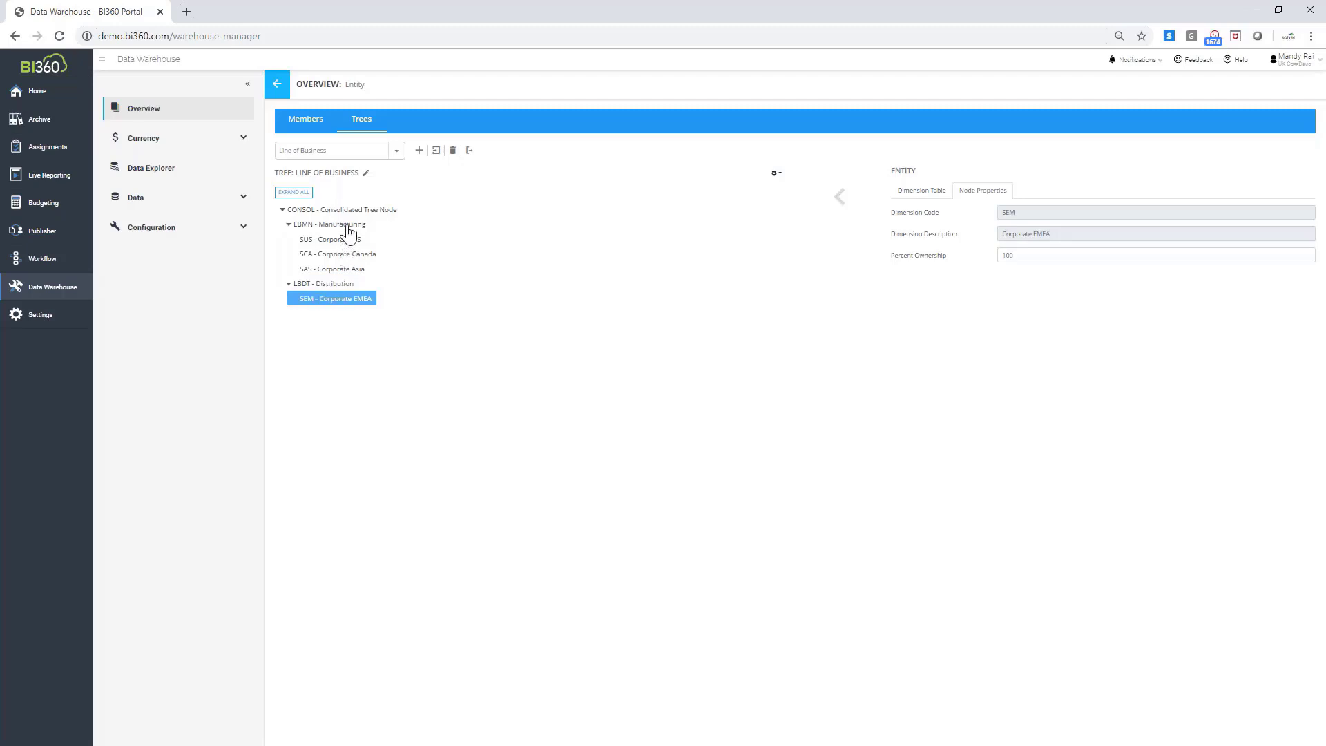
- Move the Corporate US entity from Manufacturing to beneath Corporate EMEA and check its percent ownership
{"action": "left_click", "coordinate": [352, 242]}
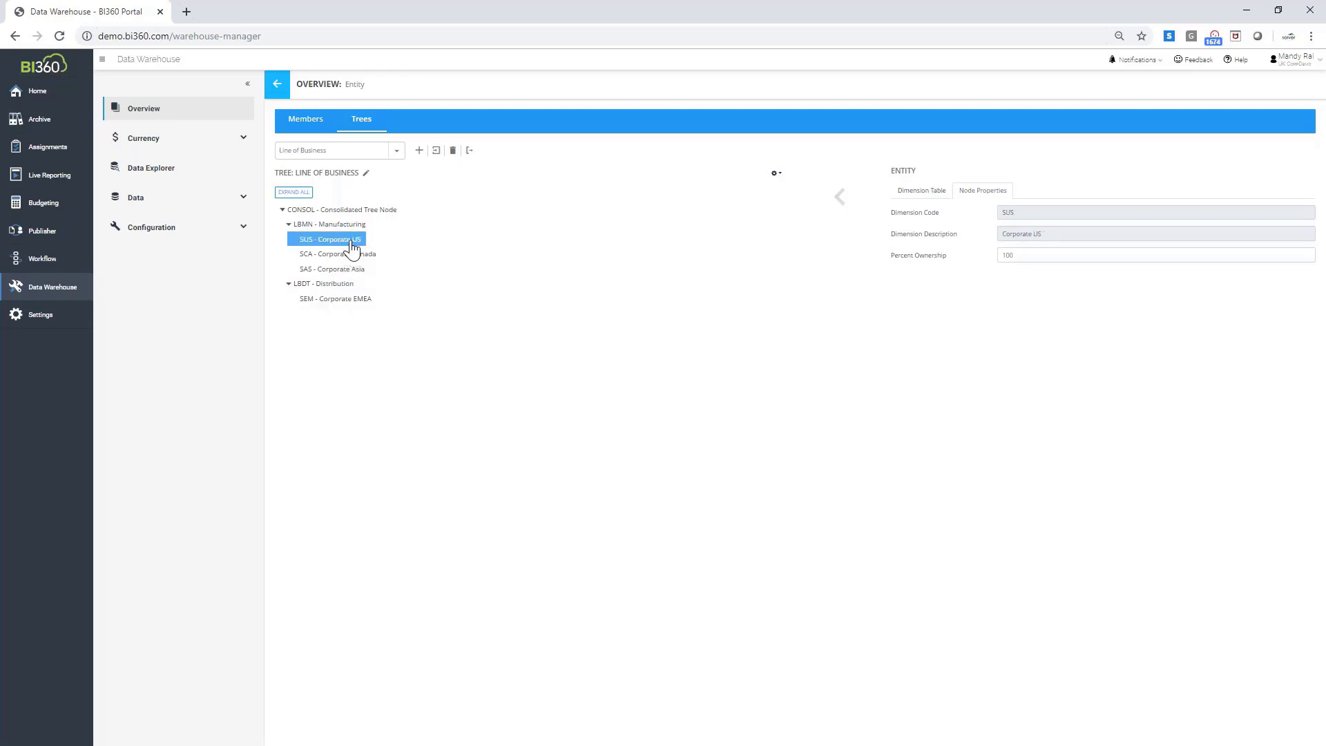
{"action": "left_click_drag", "start_coordinate": [352, 245], "coordinate": [359, 299]}
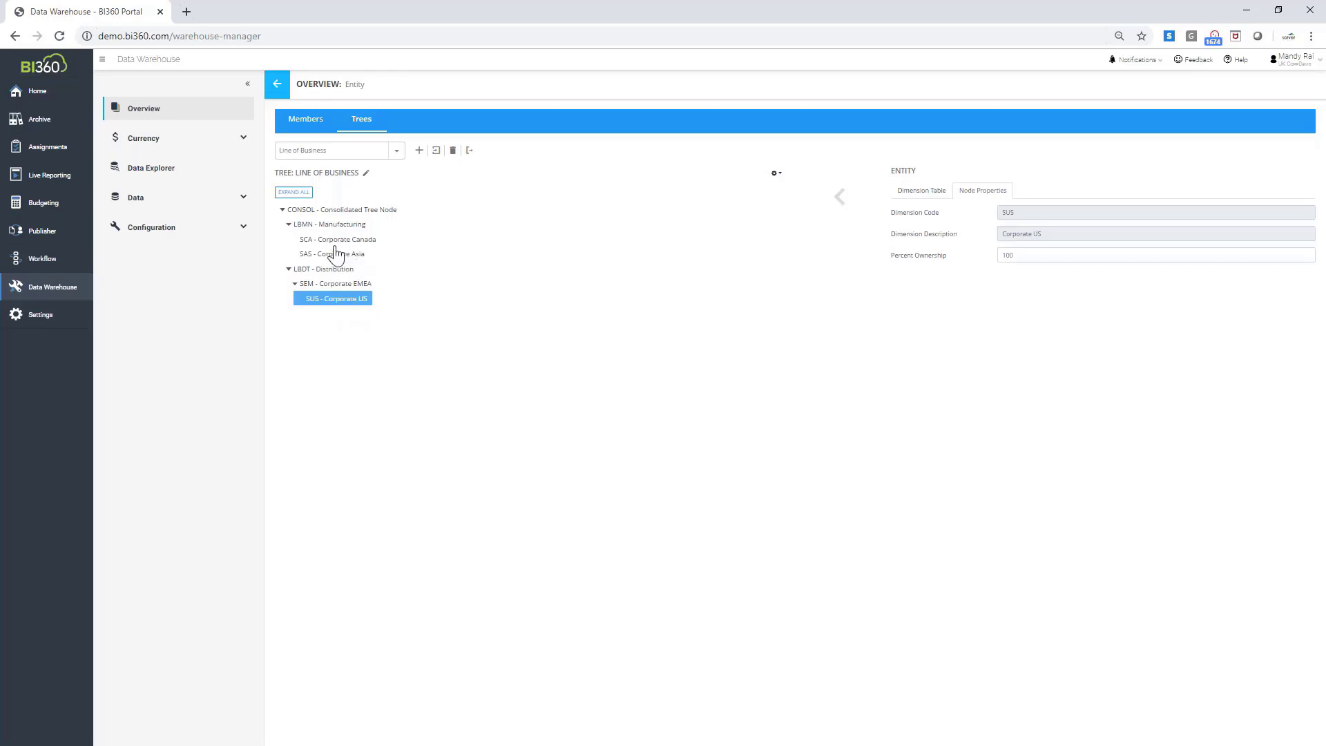
{"action": "double_click", "coordinate": [1027, 253]}
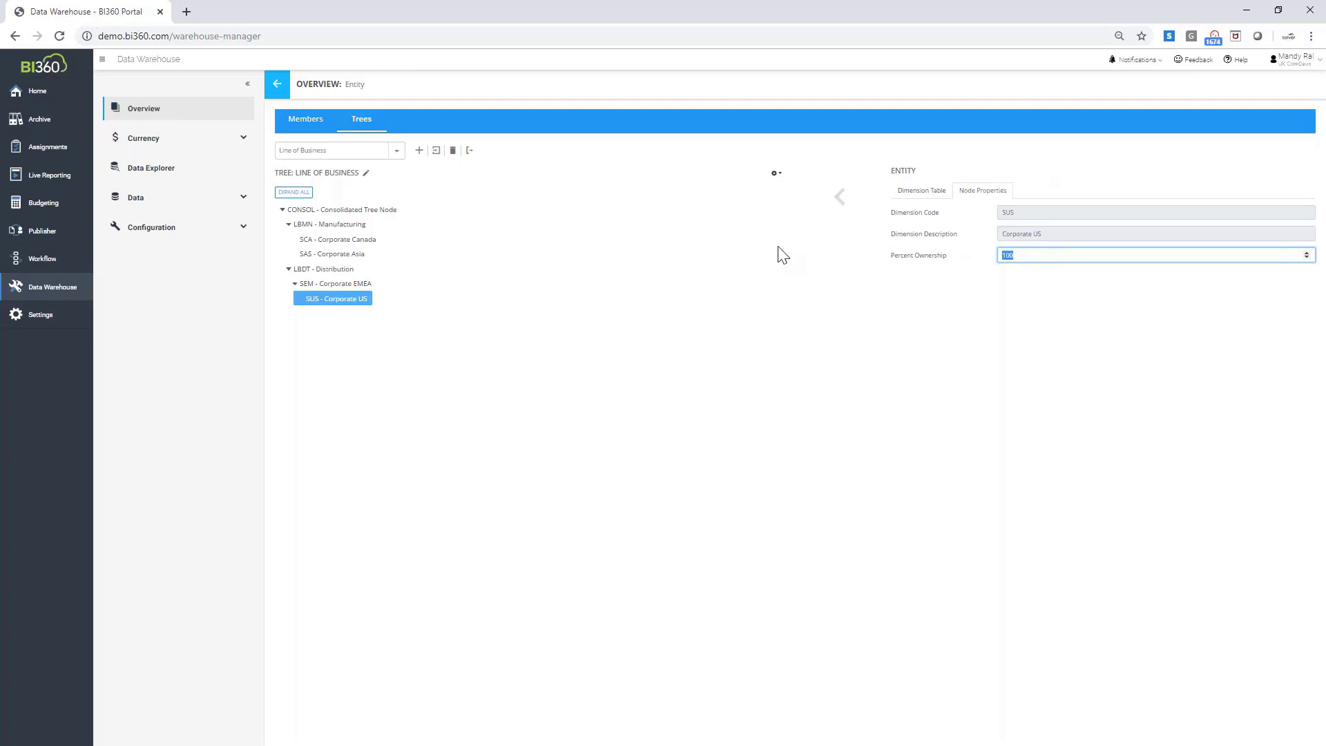
- Review the entity dimension table, selecting Corporate Asia, and save the Line of Business tree
{"action": "left_click", "coordinate": [940, 190]}
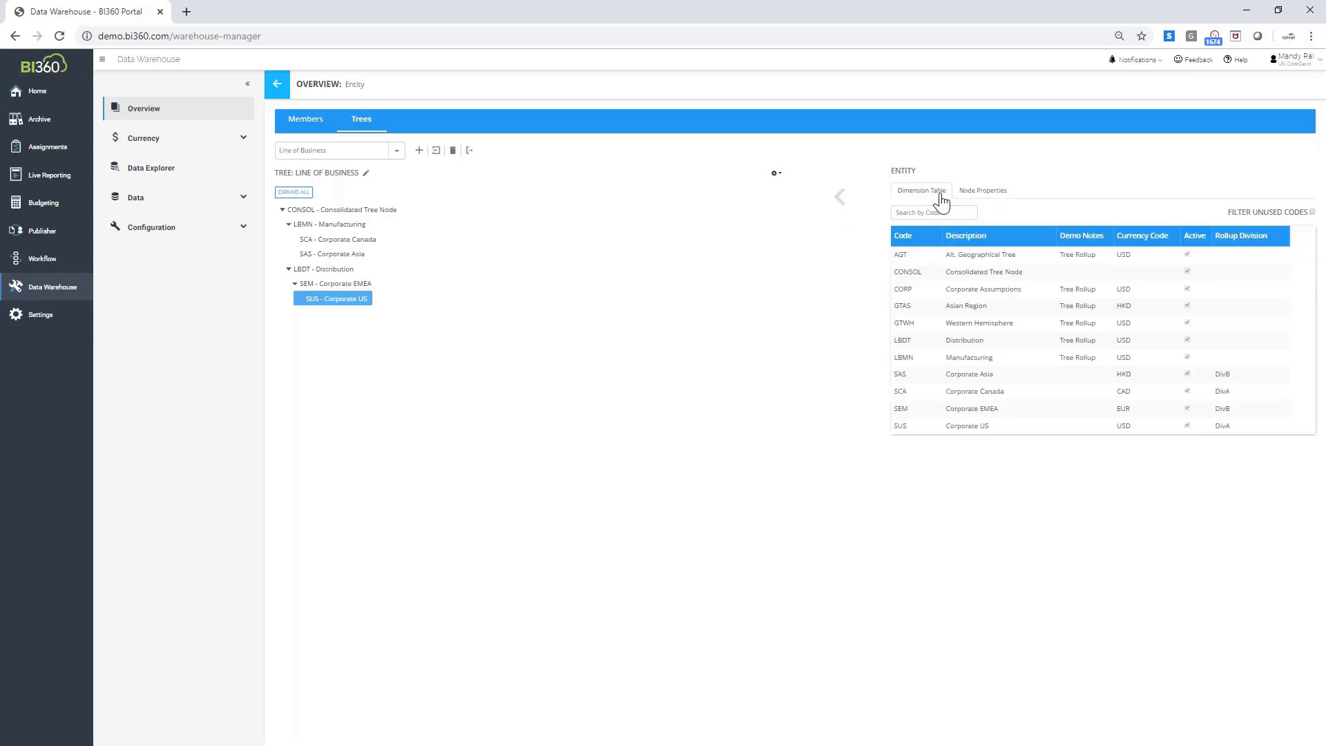
{"action": "left_click", "coordinate": [958, 373]}
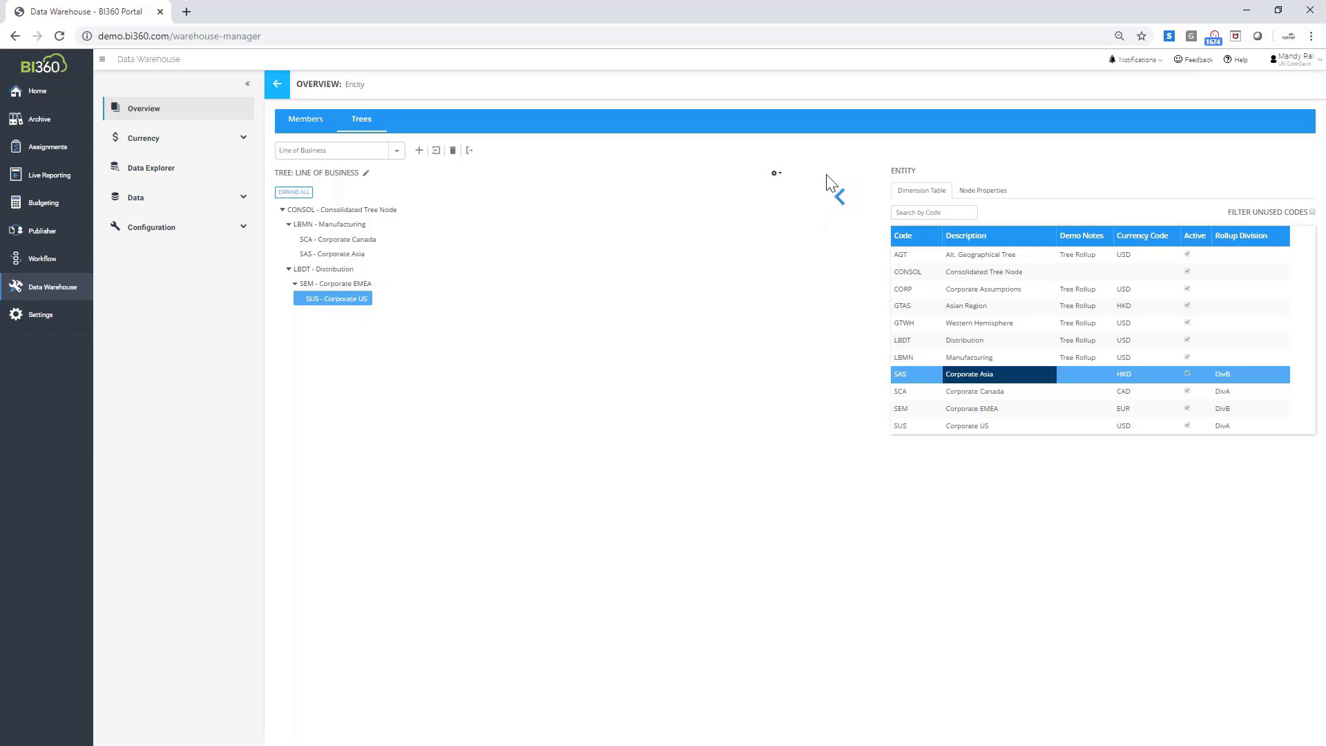
{"action": "left_click", "coordinate": [775, 173]}
{"action": "left_click", "coordinate": [753, 193]}
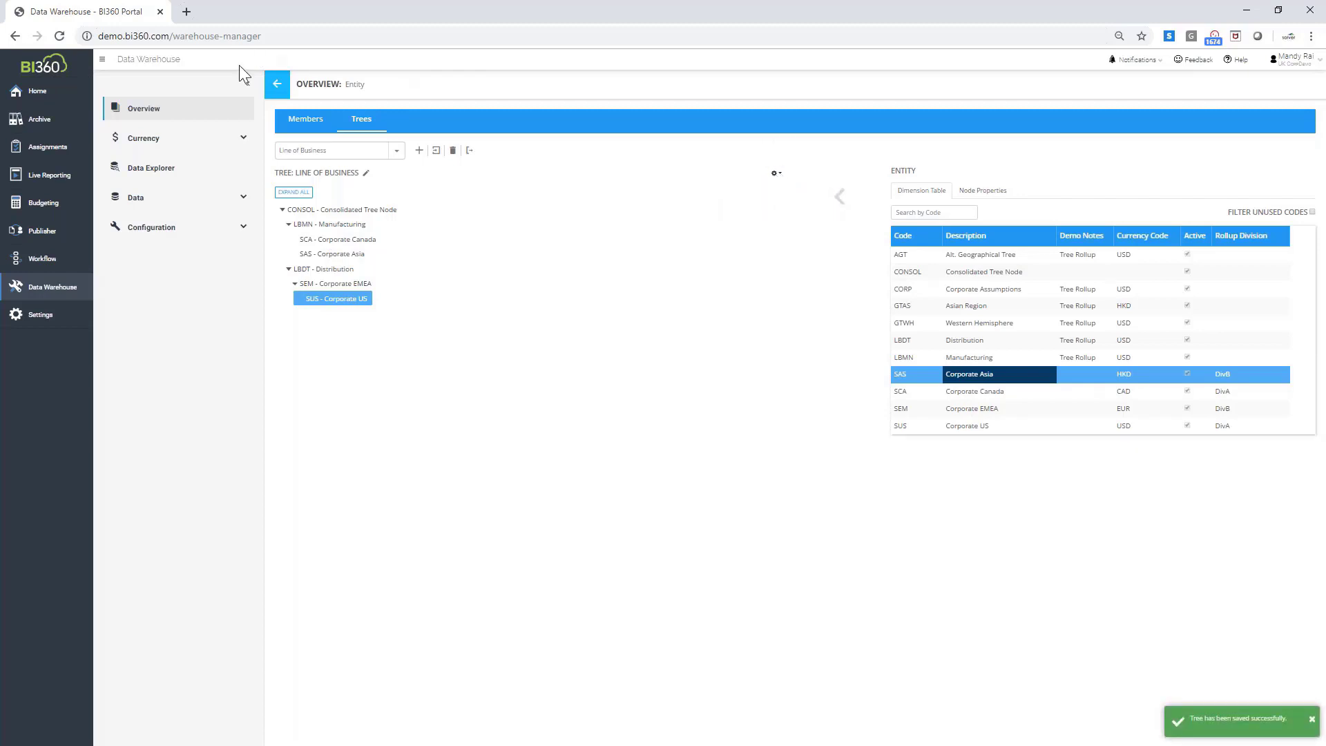
- Filter the Live Reporting reports to the 4. Consolidation category and open R338 - P&L - Consolidated - Multi Tab with Tree
{"action": "left_click", "coordinate": [41, 288]}
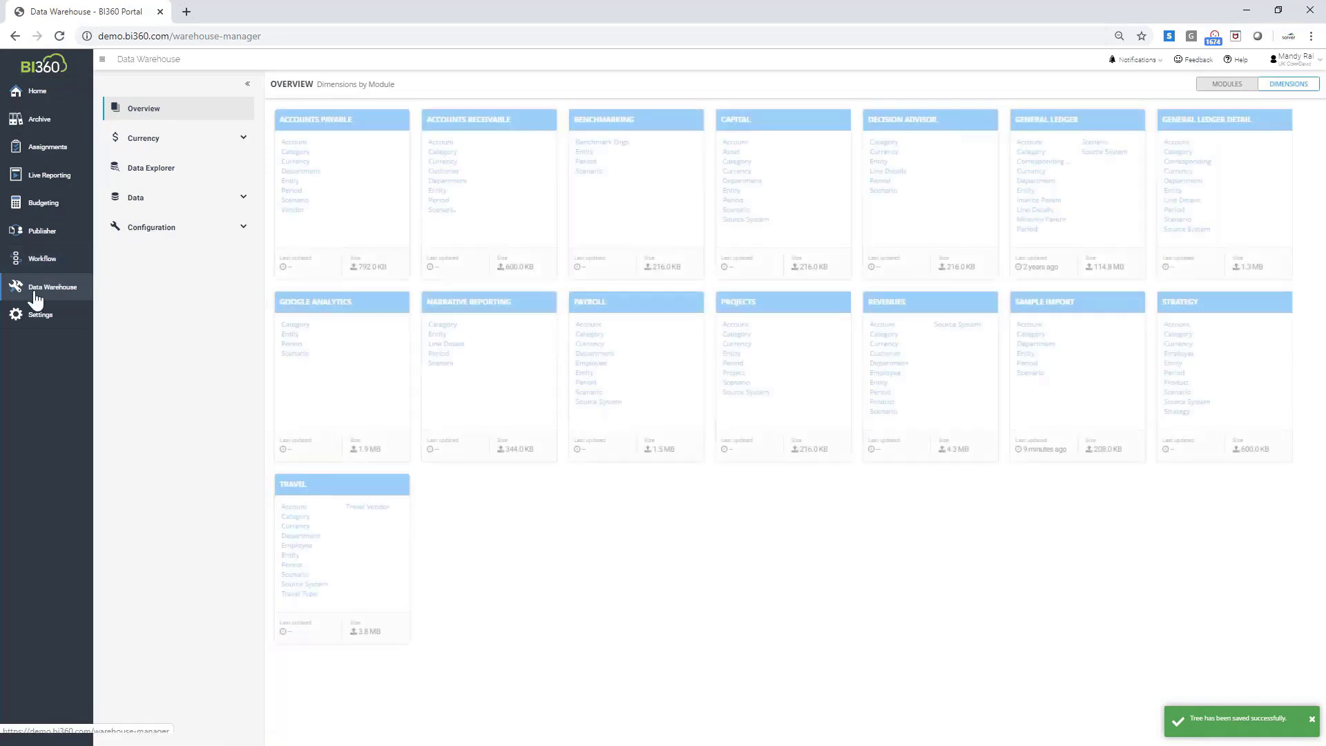
{"action": "left_click", "coordinate": [50, 176]}
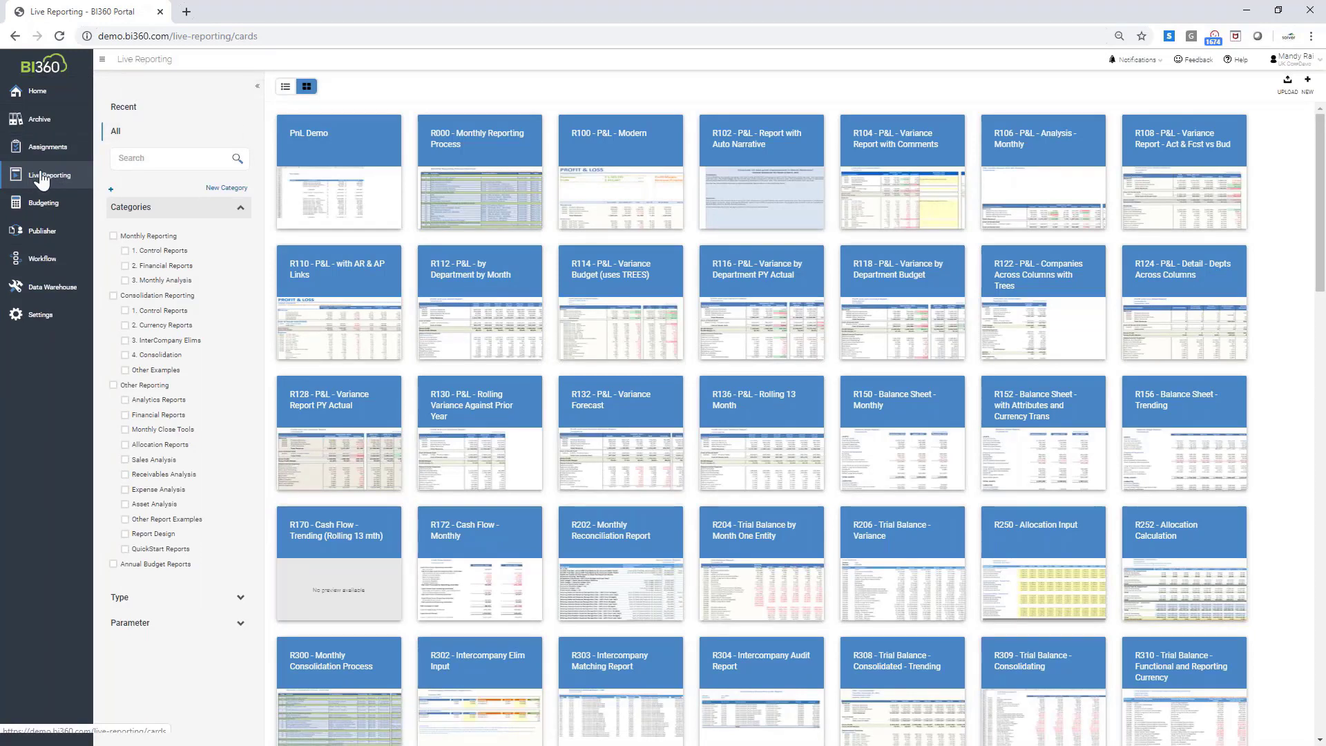
{"action": "mouse_move", "coordinate": [1170, 582]}
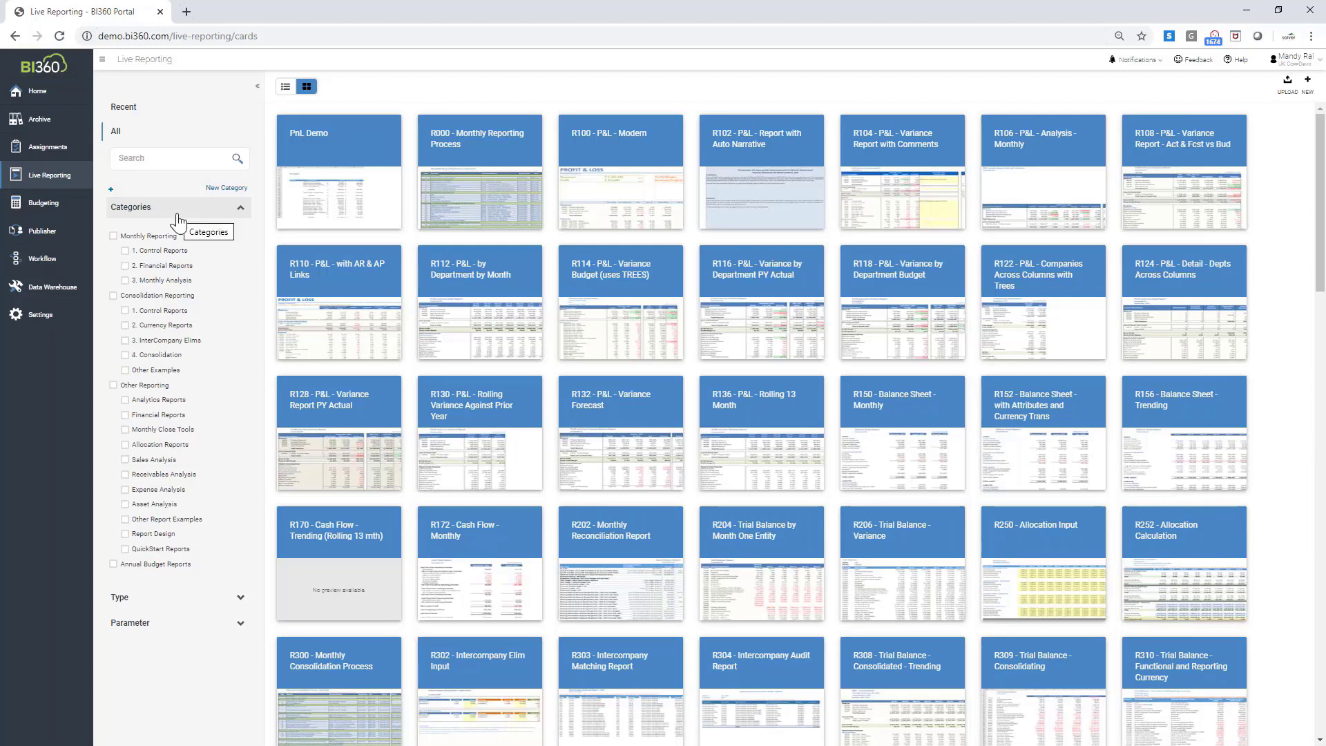
{"action": "left_click", "coordinate": [149, 357]}
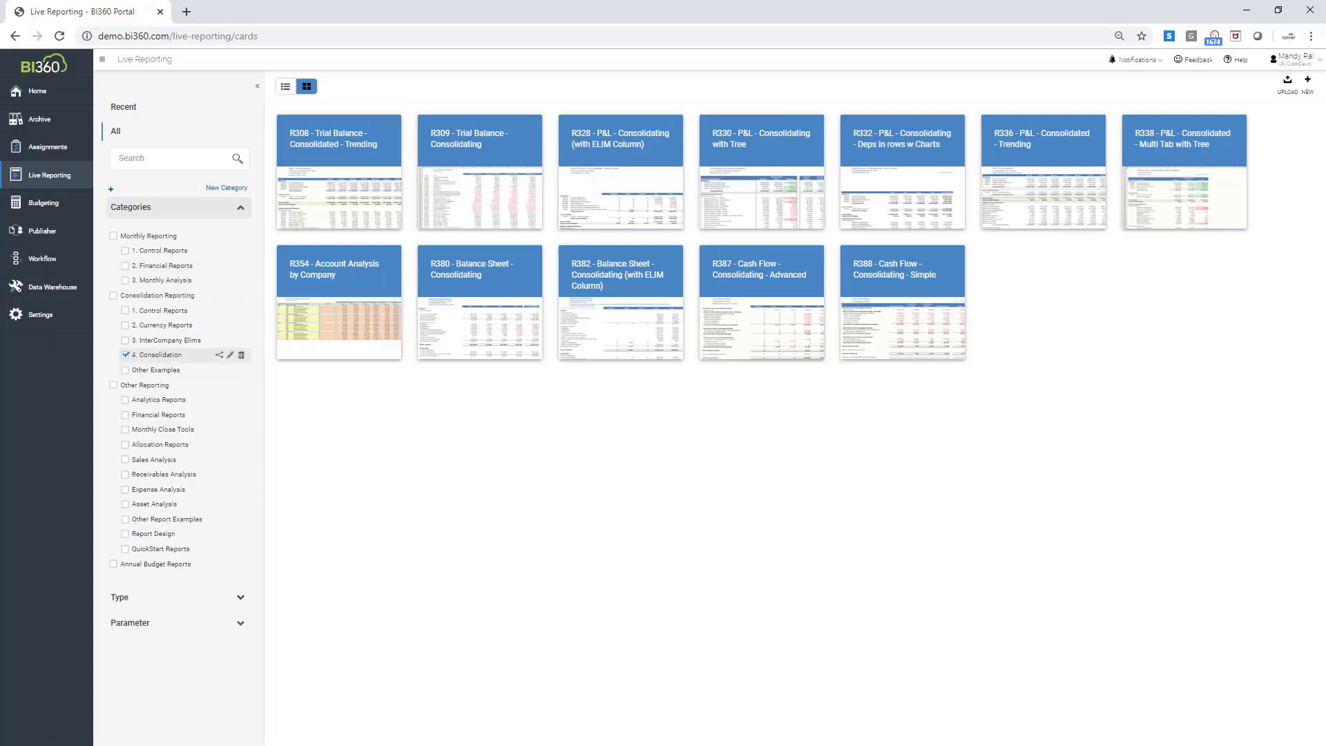
{"action": "mouse_move", "coordinate": [1159, 199]}
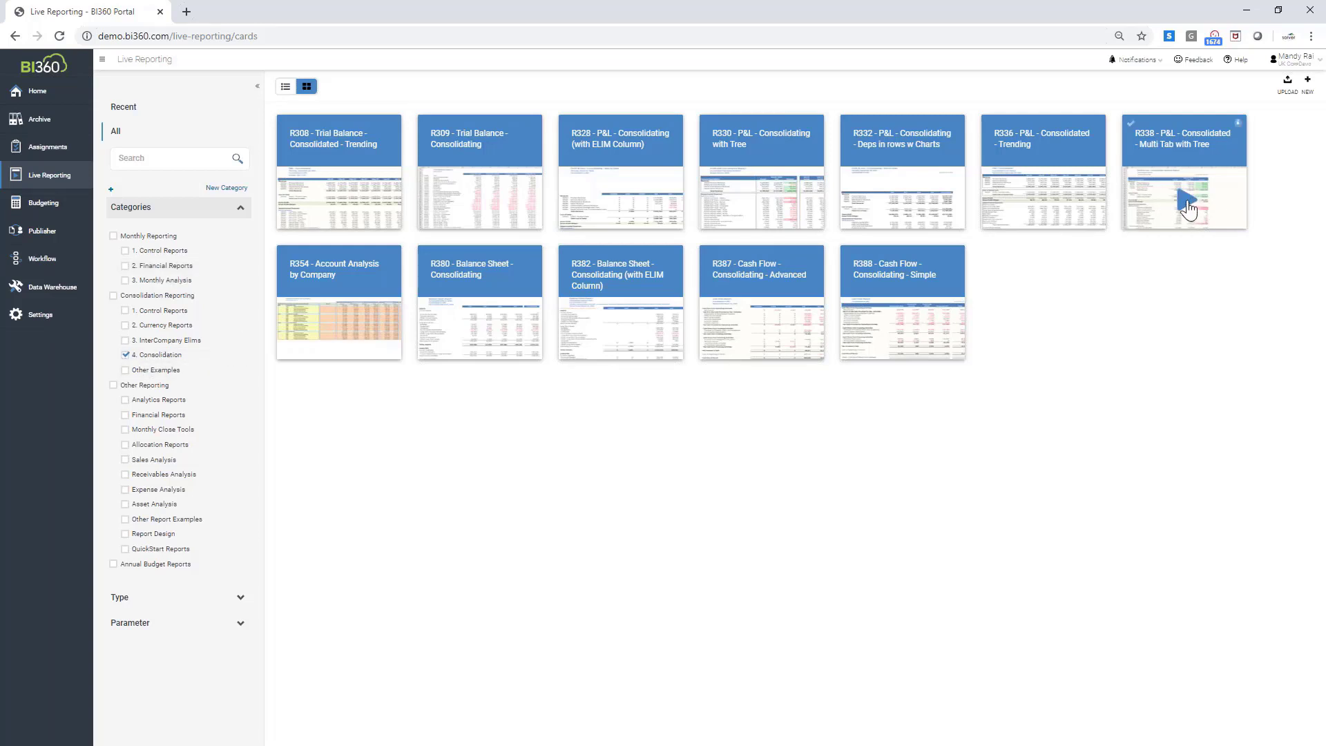
{"action": "left_click", "coordinate": [1188, 202]}
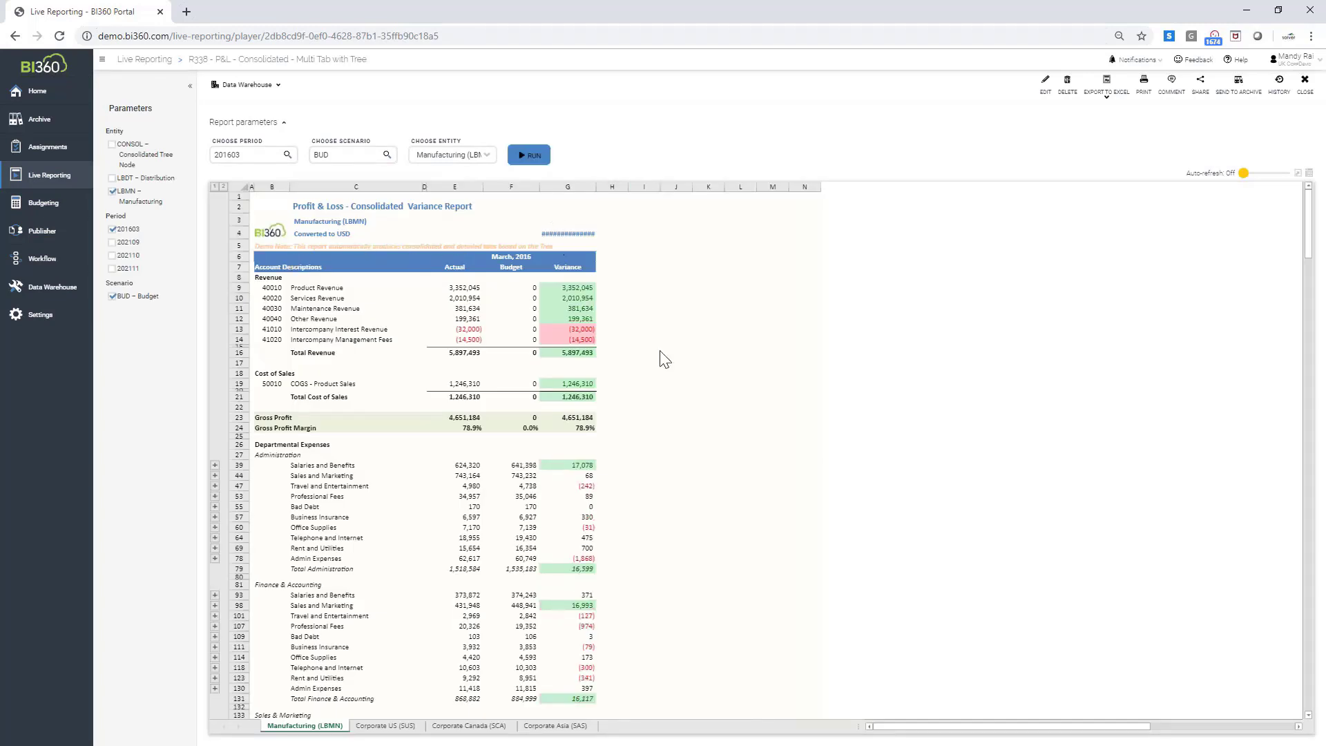
- Widen the report's Variance column and set the report period to 201602
{"action": "left_click_drag", "start_coordinate": [596, 187], "coordinate": [631, 186]}
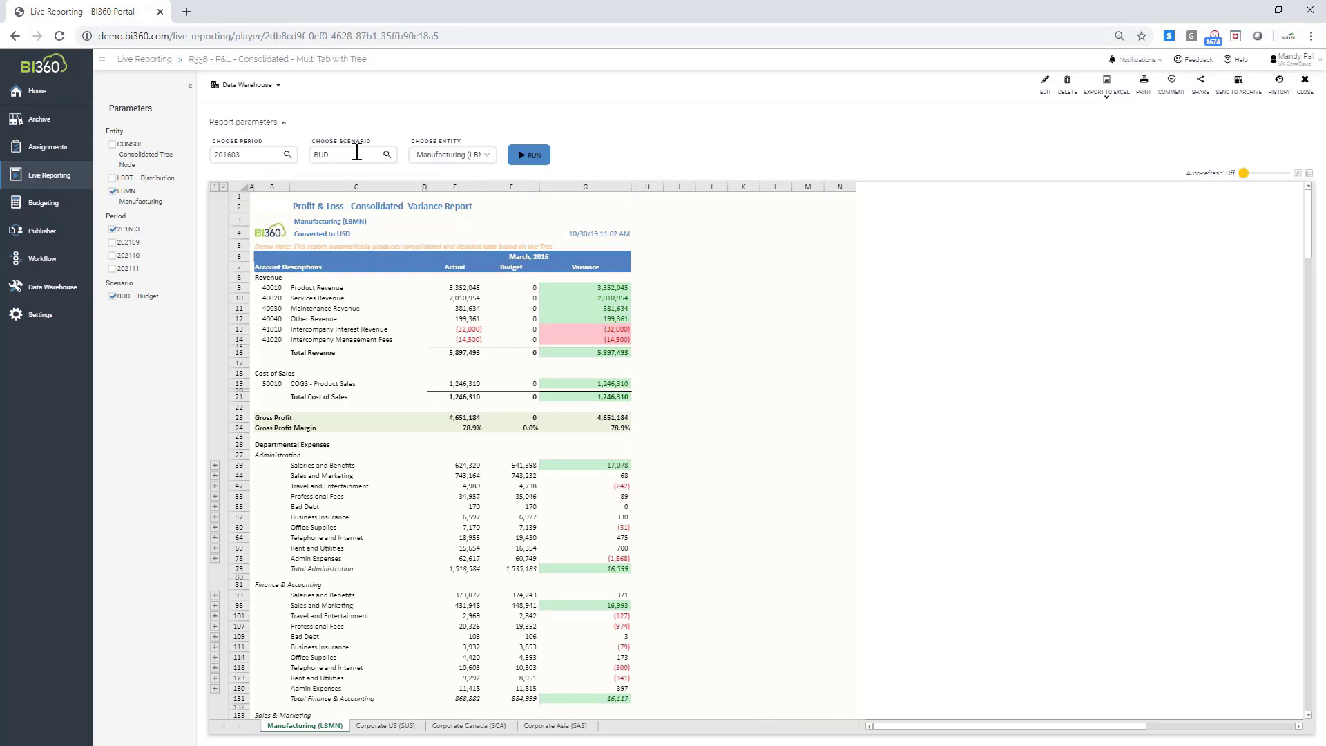
{"action": "left_click", "coordinate": [271, 150]}
{"action": "left_click", "coordinate": [287, 154]}
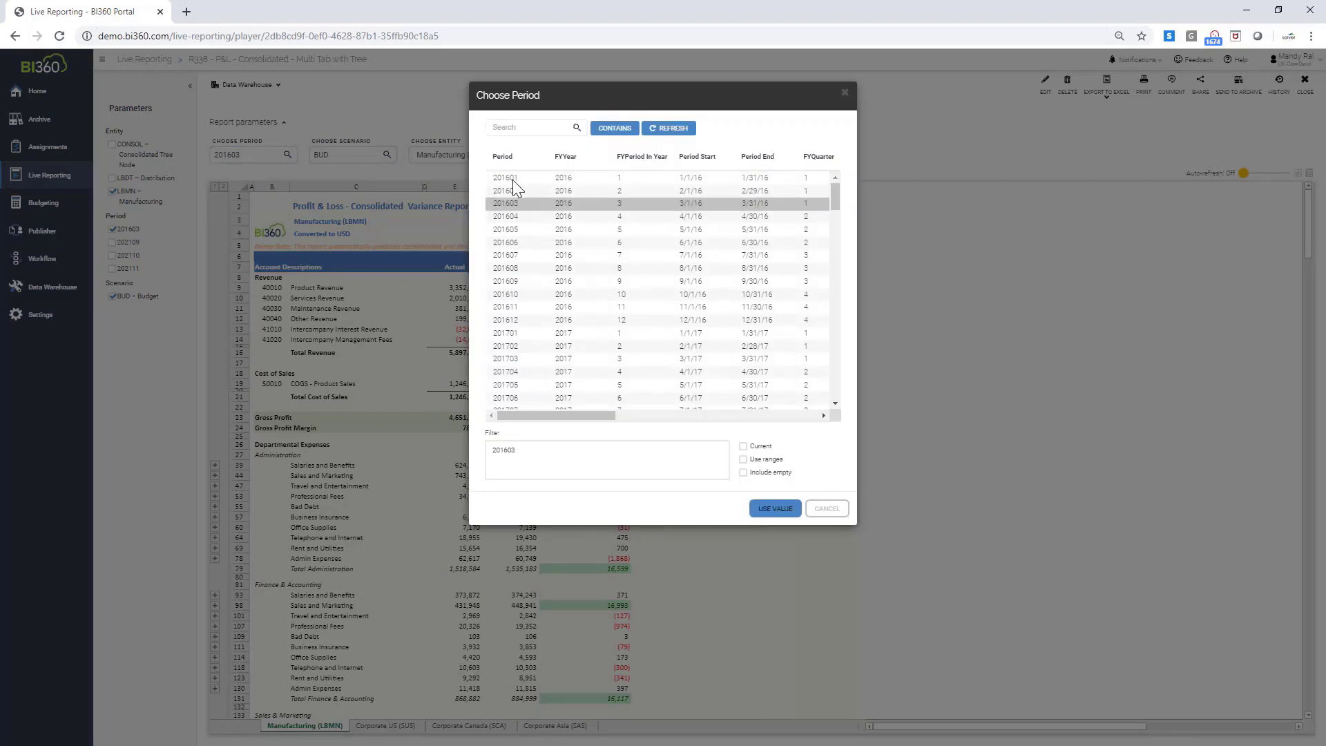
{"action": "left_click", "coordinate": [511, 192]}
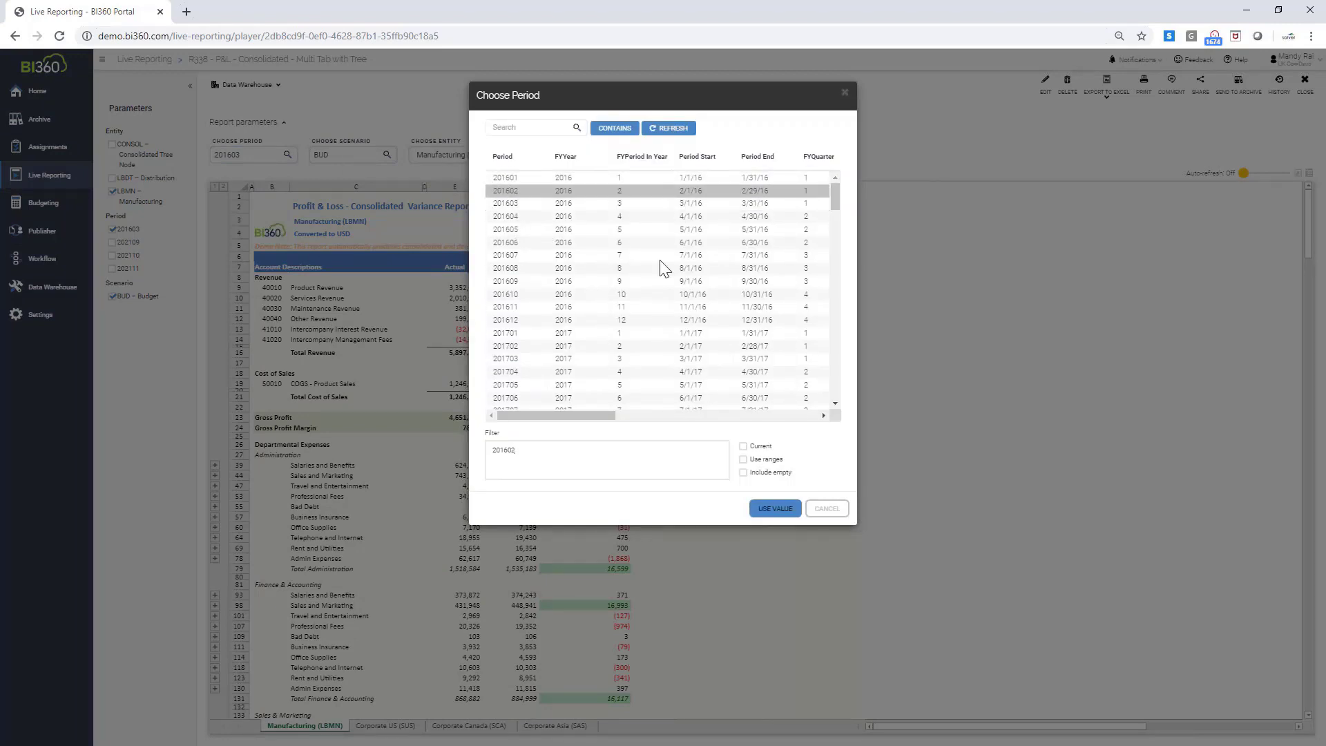
{"action": "left_click", "coordinate": [775, 509]}
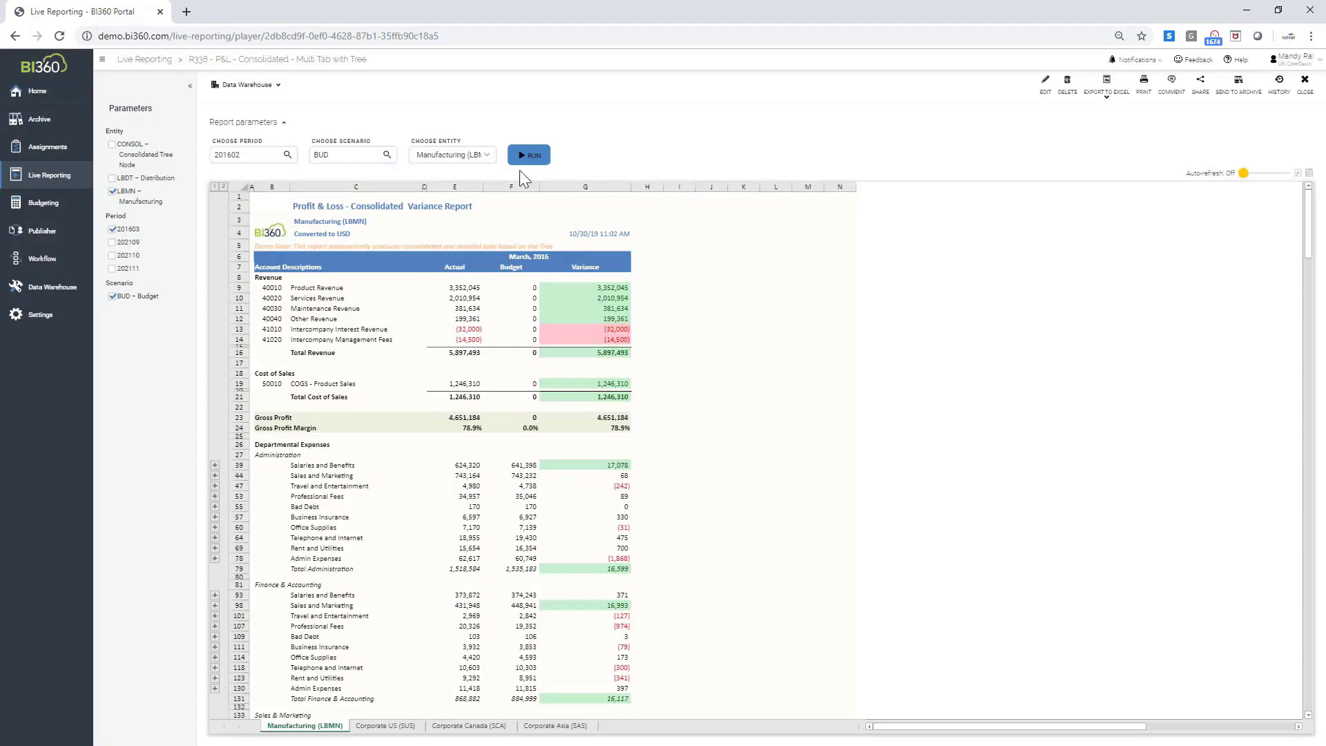
- Review the report's scenario choices and the child entities beneath Manufacturing and Distribution in the Line of Business Tree
{"action": "left_click", "coordinate": [386, 154]}
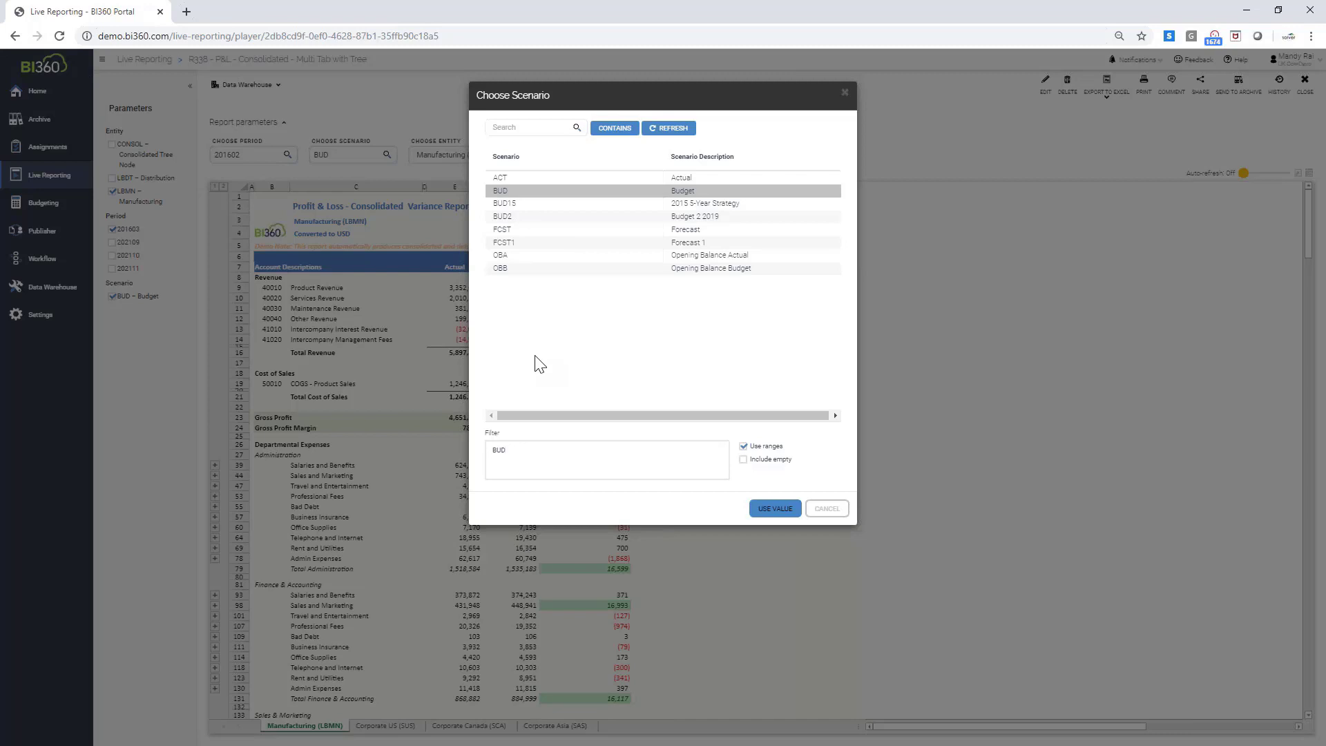
{"action": "left_click", "coordinate": [840, 511]}
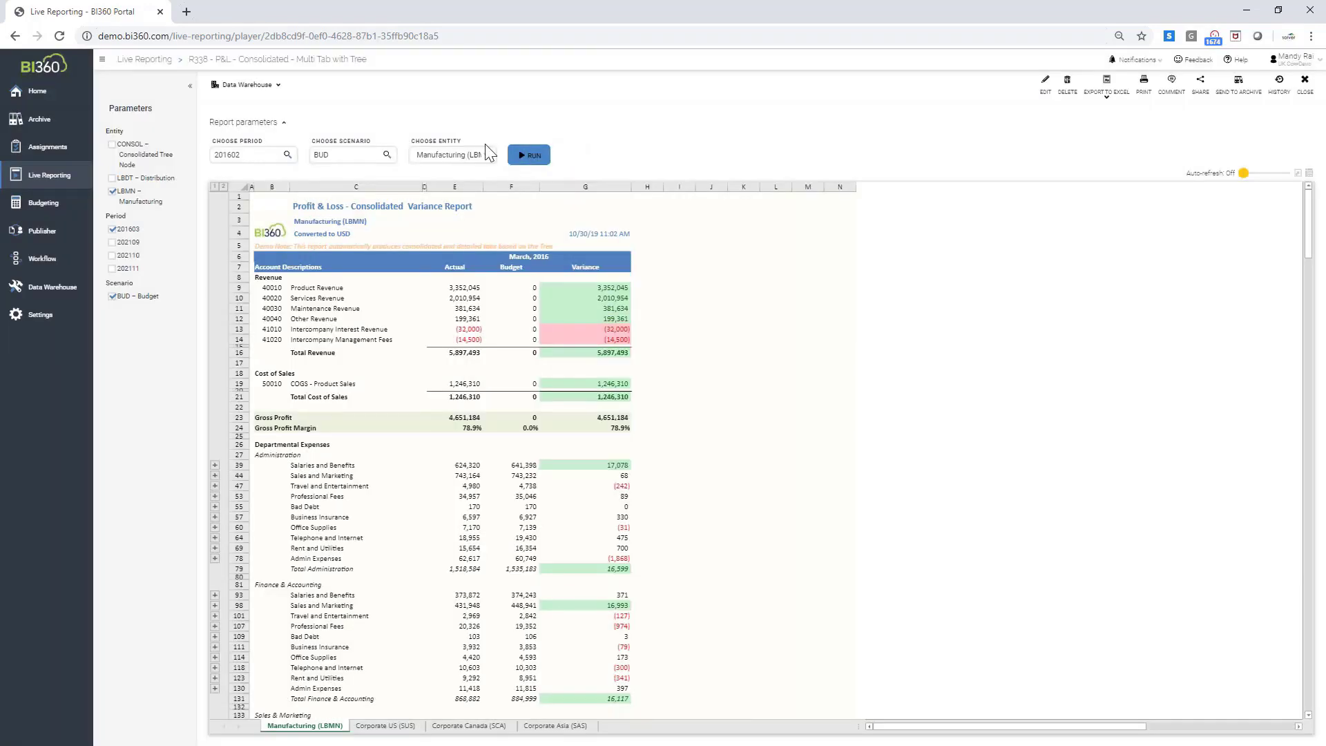
{"action": "left_click", "coordinate": [487, 159]}
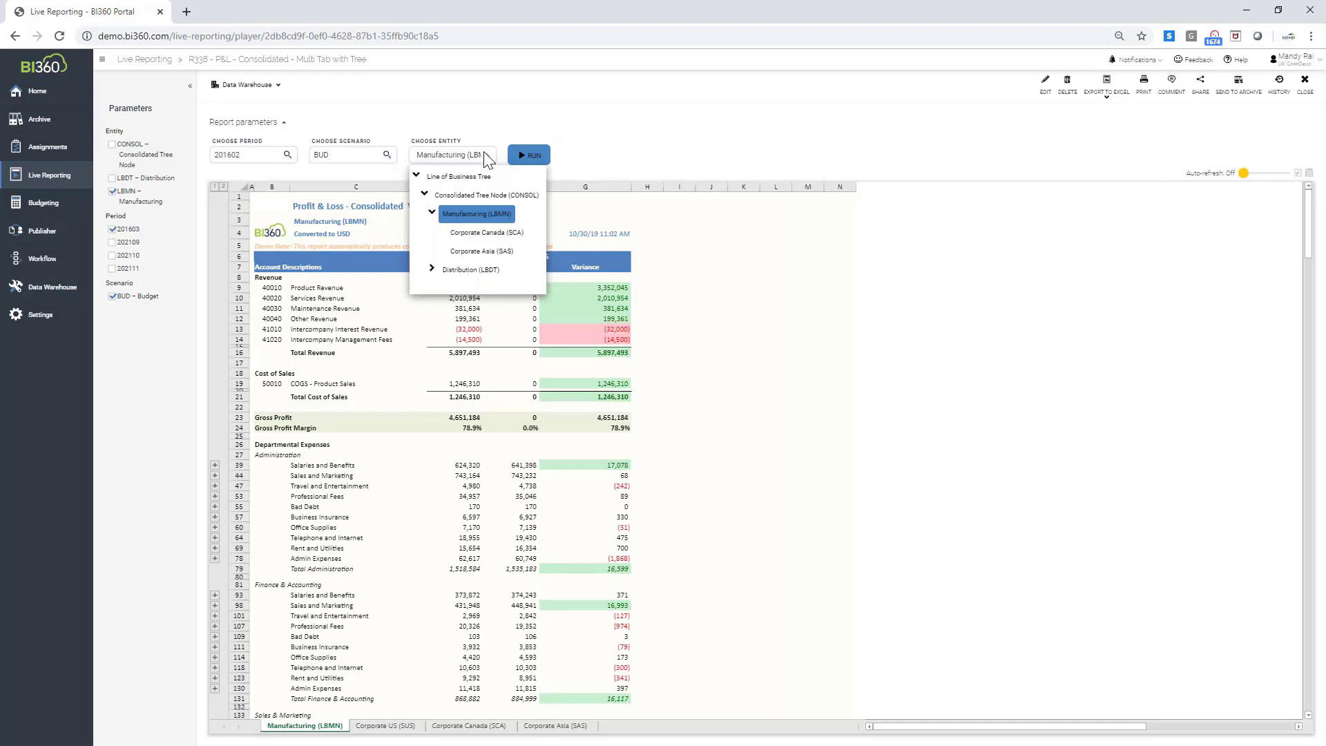
{"action": "left_click", "coordinate": [416, 176]}
{"action": "left_click", "coordinate": [468, 179]}
{"action": "left_click", "coordinate": [487, 154]}
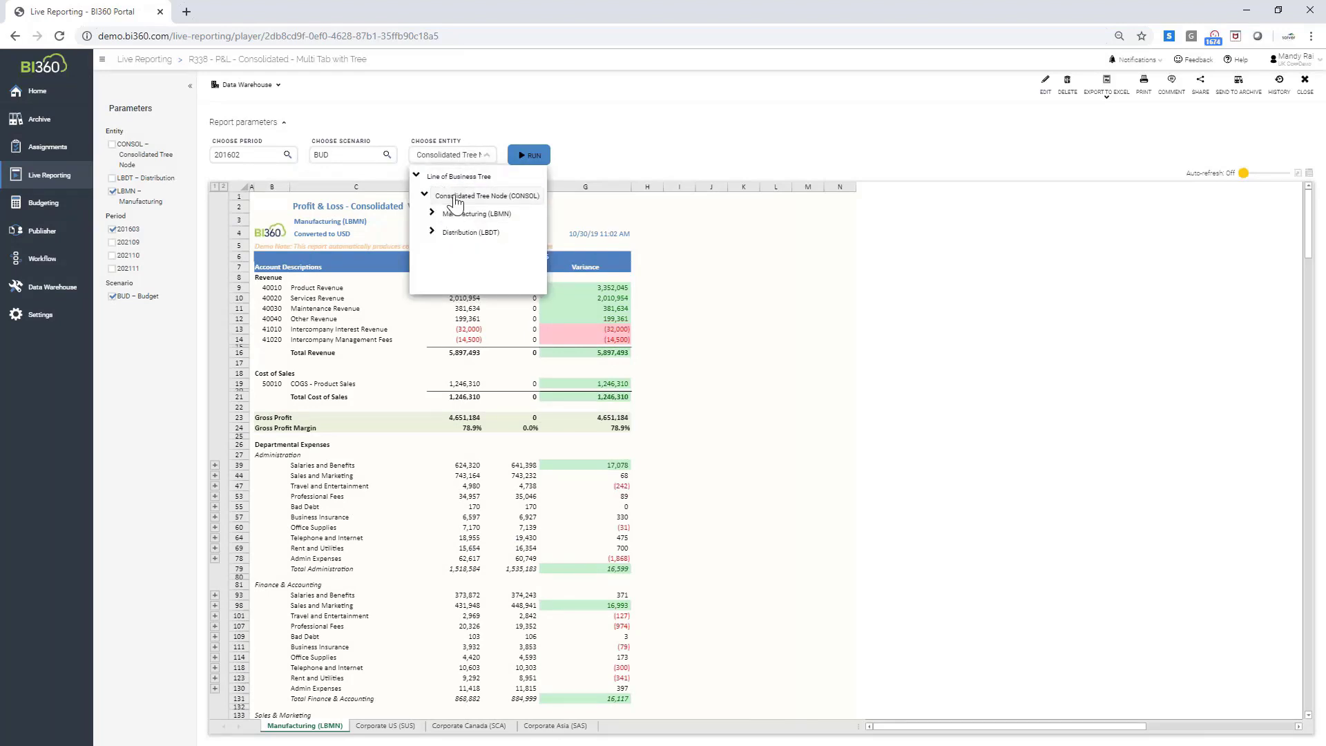
{"action": "left_click", "coordinate": [481, 197]}
{"action": "left_click", "coordinate": [432, 213]}
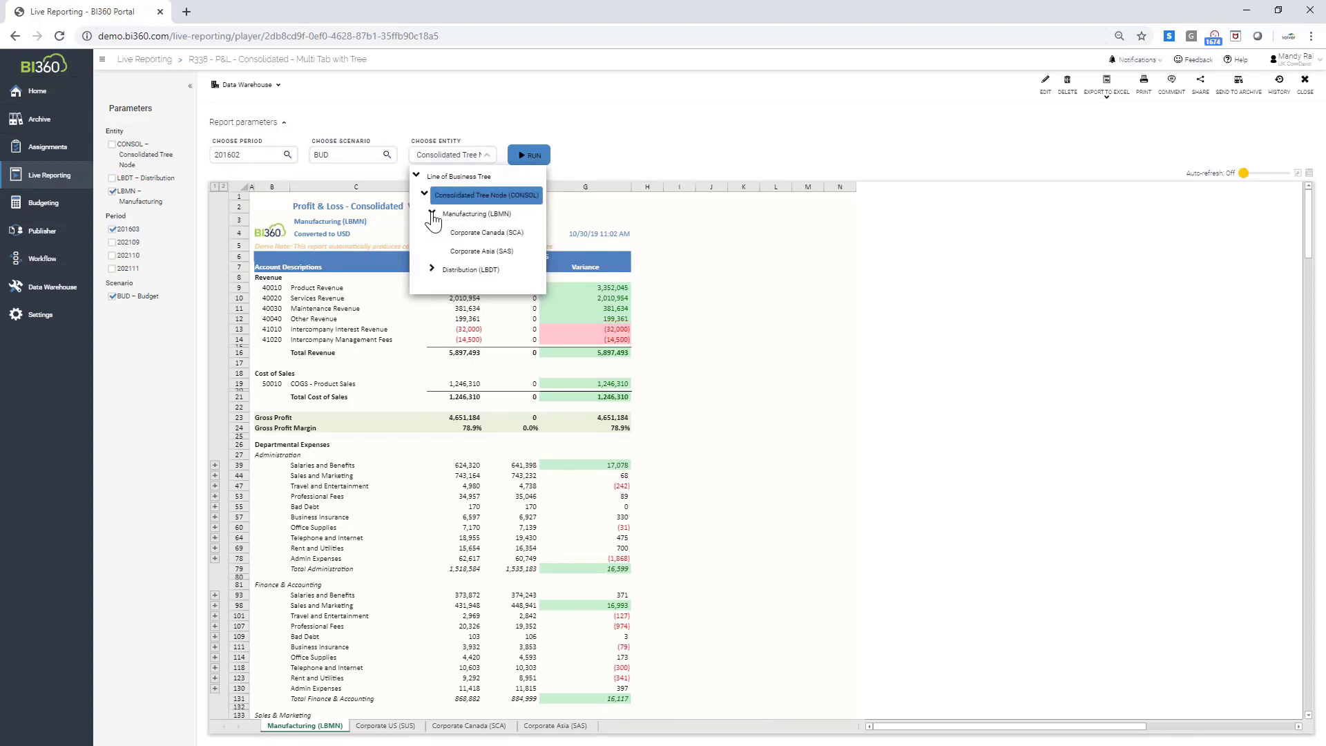
{"action": "left_click", "coordinate": [432, 268]}
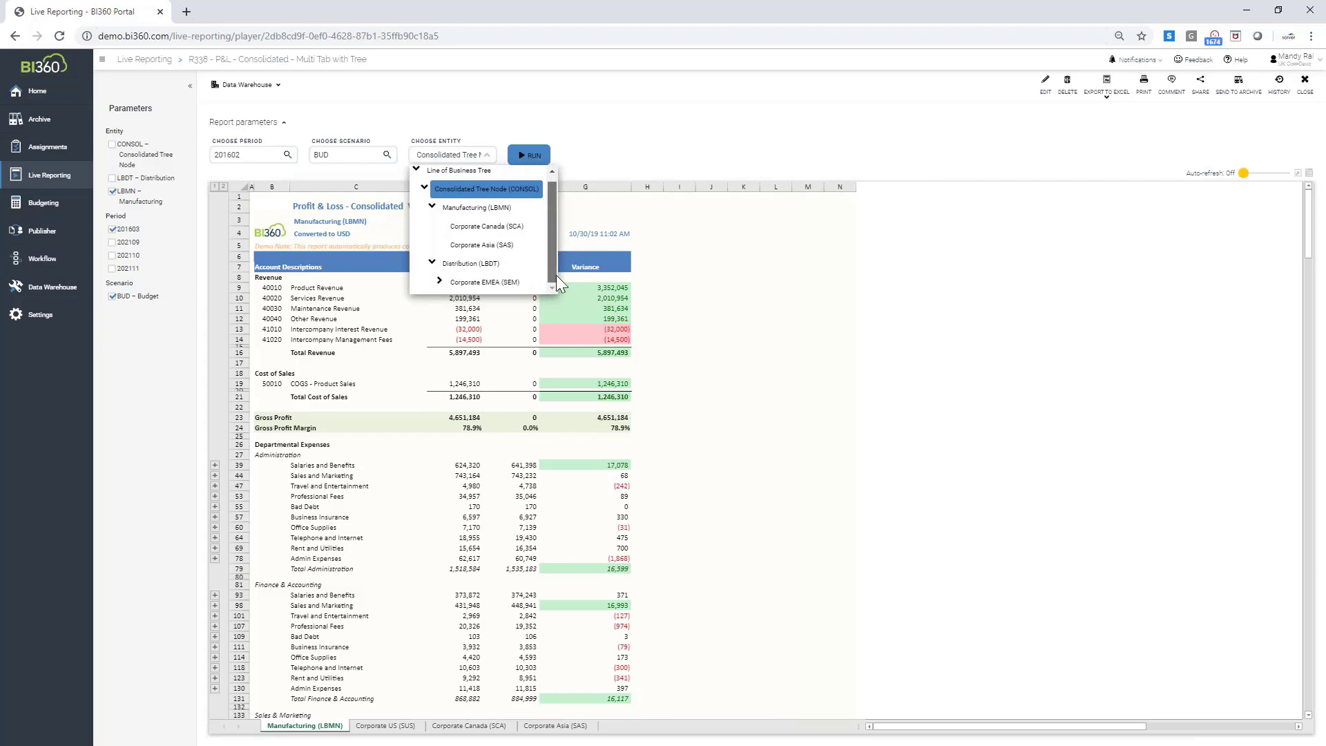
{"action": "scroll", "coordinate": [442, 207], "scroll_direction": "up", "scroll_amount": 1}
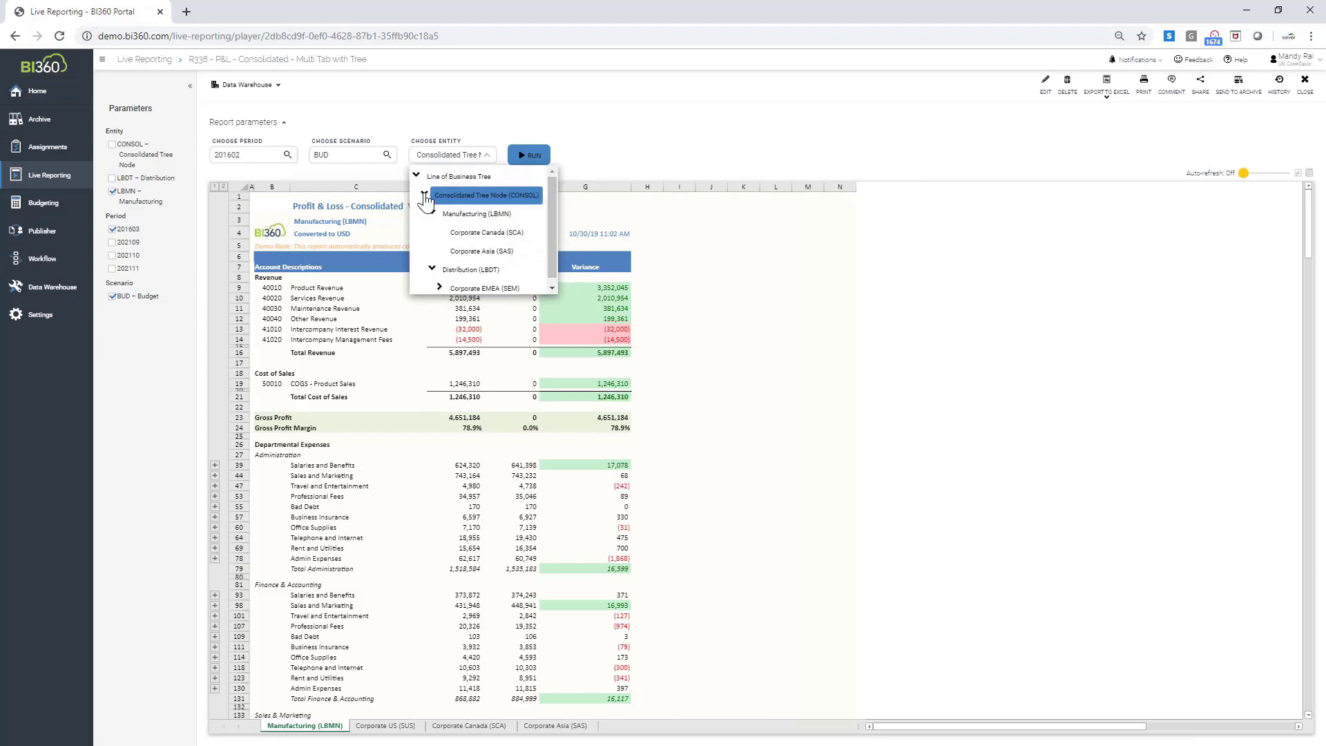
- Set the report entity to Consolidated Tree Node (CONSOL) and run the report
{"action": "left_click", "coordinate": [426, 197]}
{"action": "left_click", "coordinate": [476, 196]}
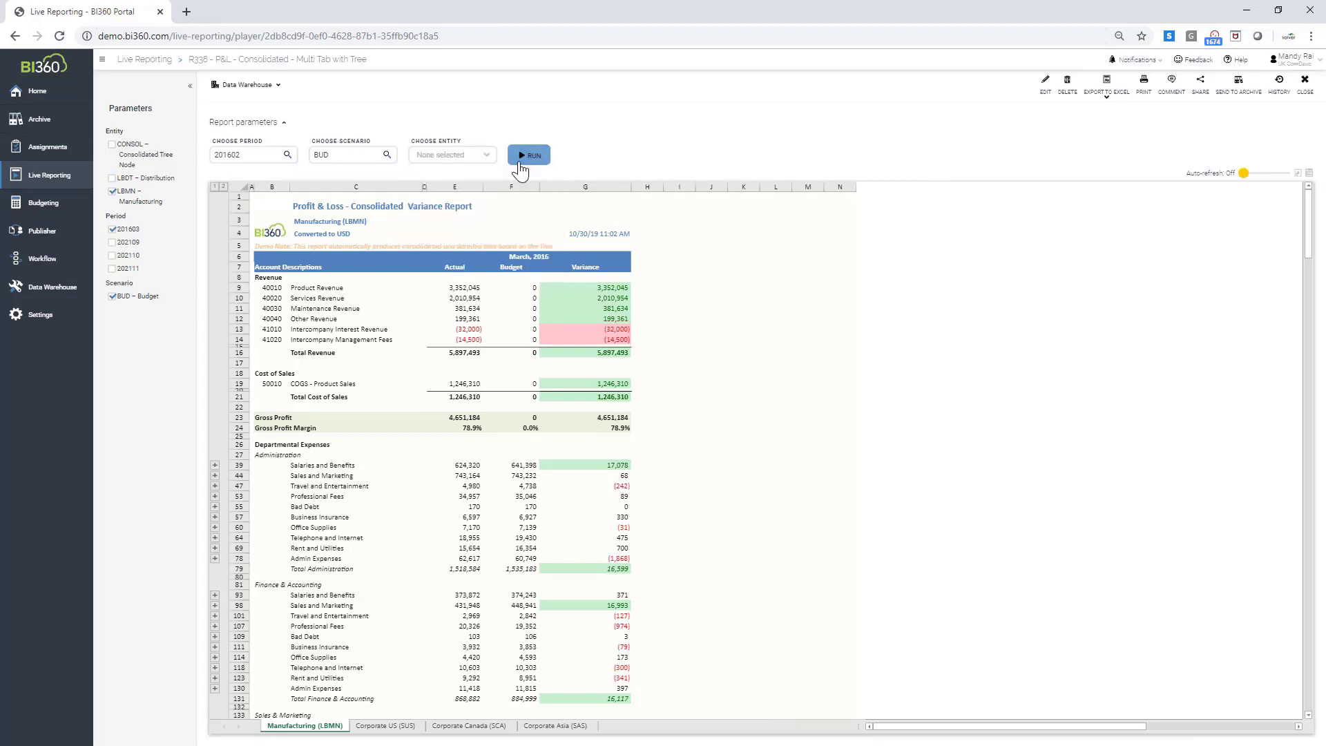
{"action": "left_click", "coordinate": [484, 156]}
{"action": "left_click", "coordinate": [468, 199]}
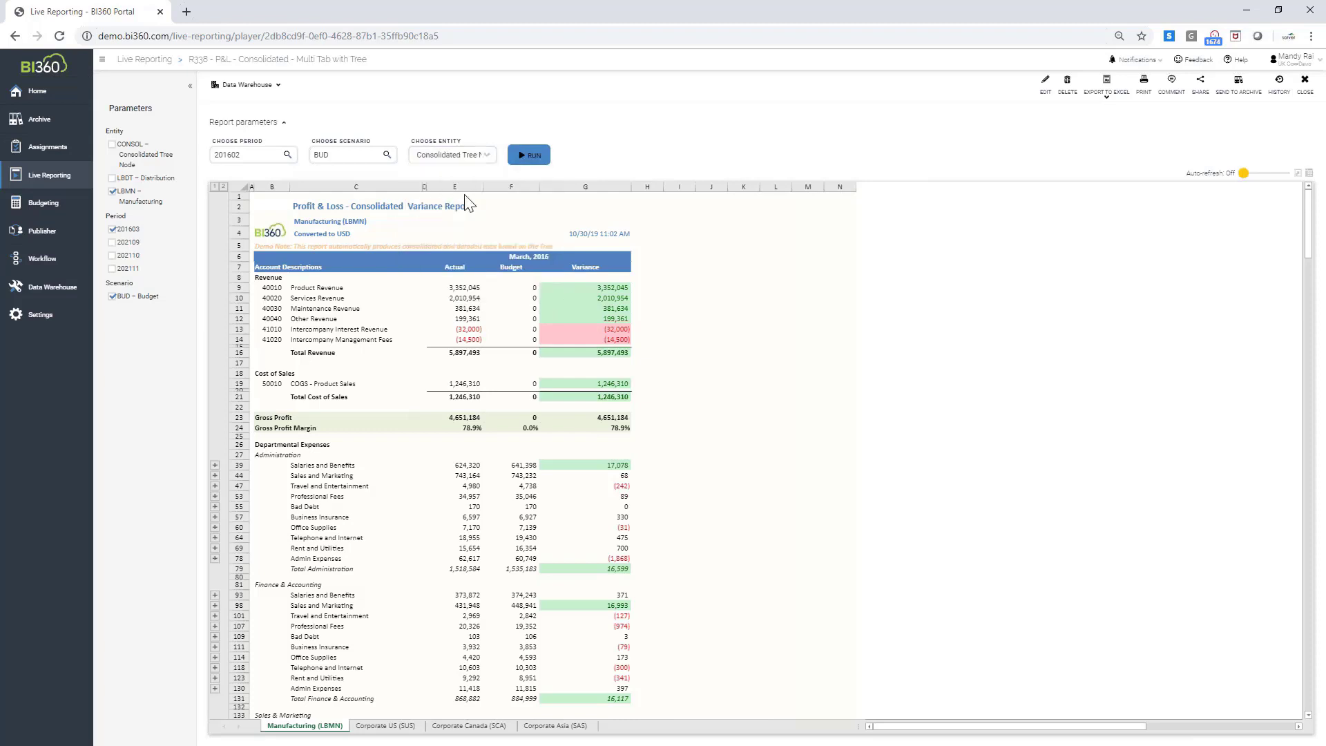
{"action": "left_click", "coordinate": [536, 161]}
{"action": "left_click", "coordinate": [534, 156]}
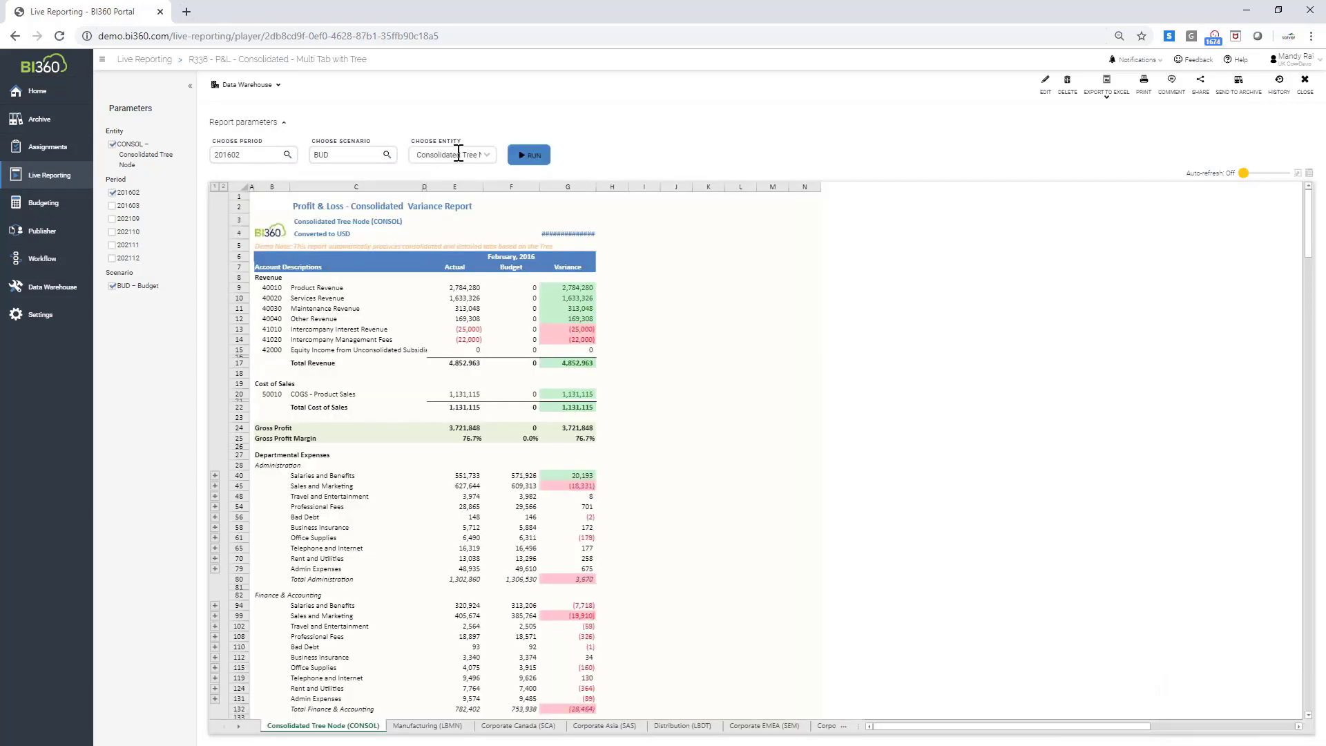
- Widen the consolidated report's Variance column and switch the report to full-screen view
{"action": "left_click_drag", "start_coordinate": [598, 187], "coordinate": [627, 187]}
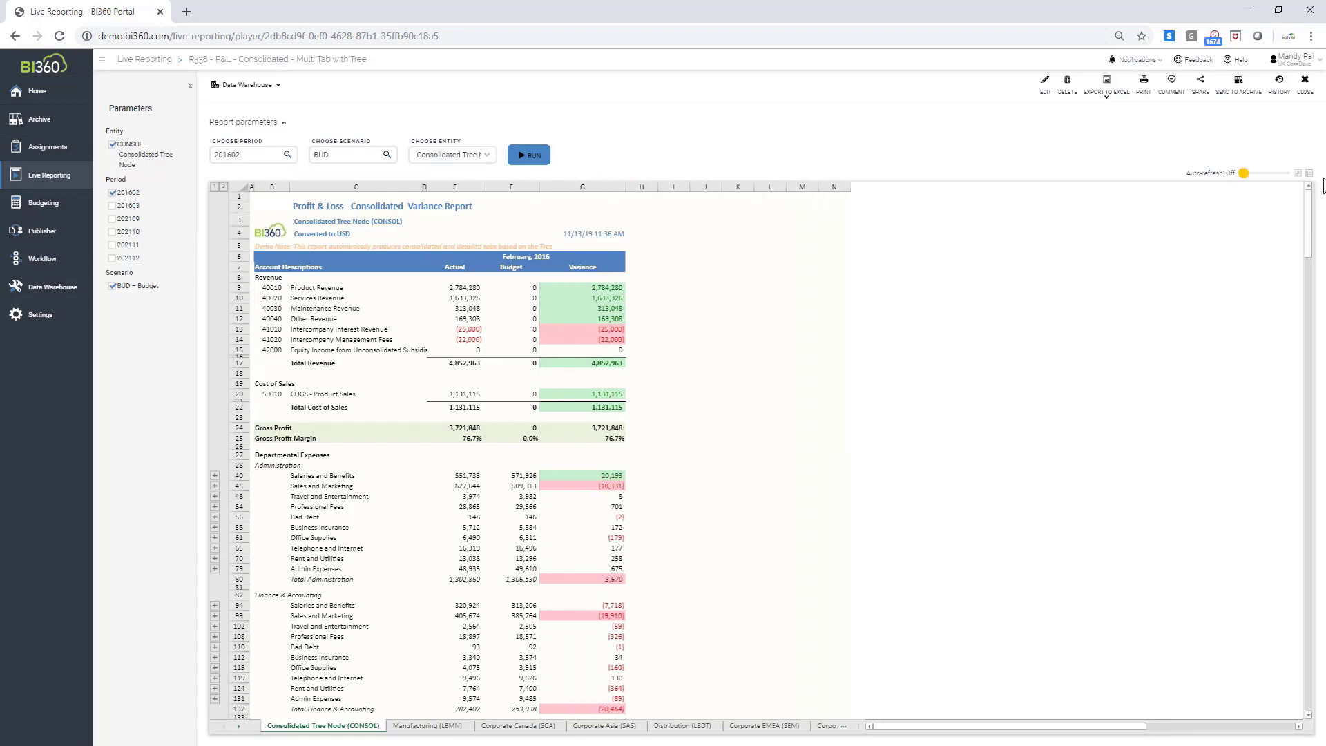
{"action": "left_click", "coordinate": [1296, 175]}
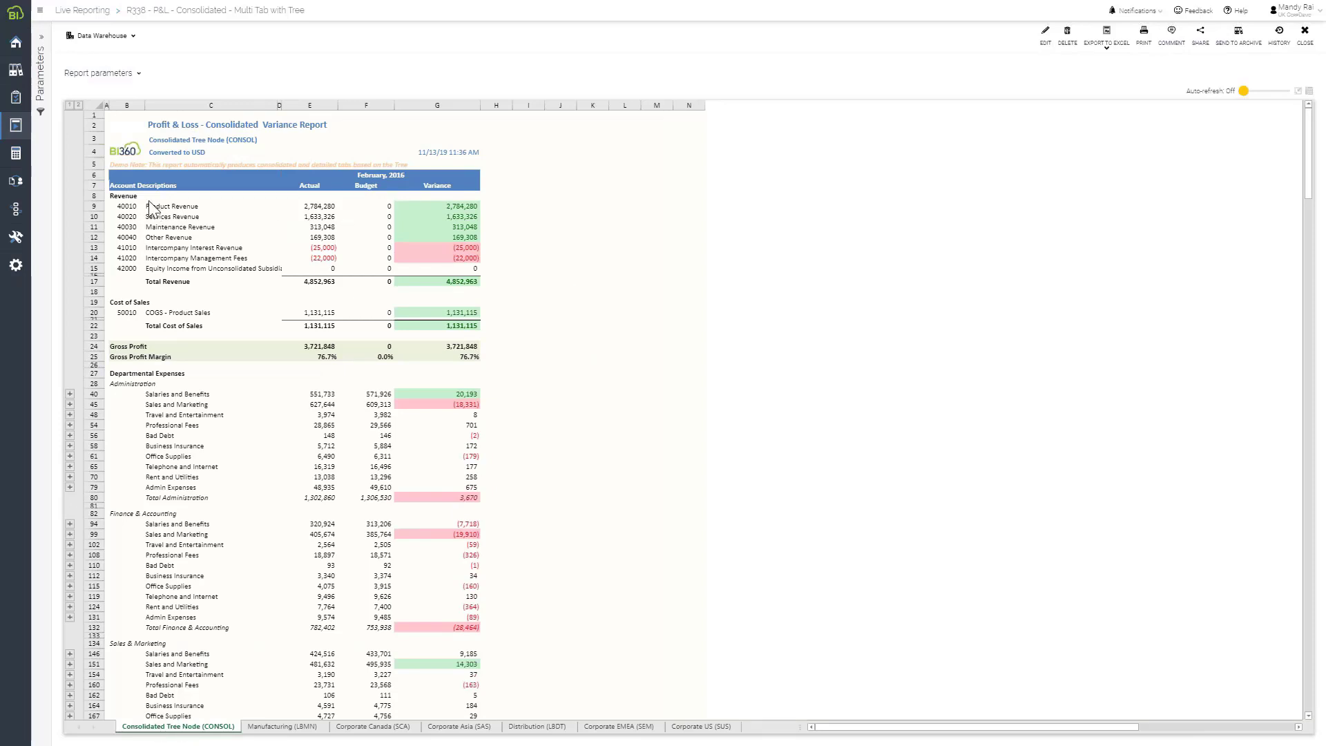
- Highlight the revenue account descriptions with their Actual and Budget figures, and the Variance column down to Total Cost of Sales
{"action": "left_click_drag", "start_coordinate": [158, 211], "coordinate": [200, 258]}
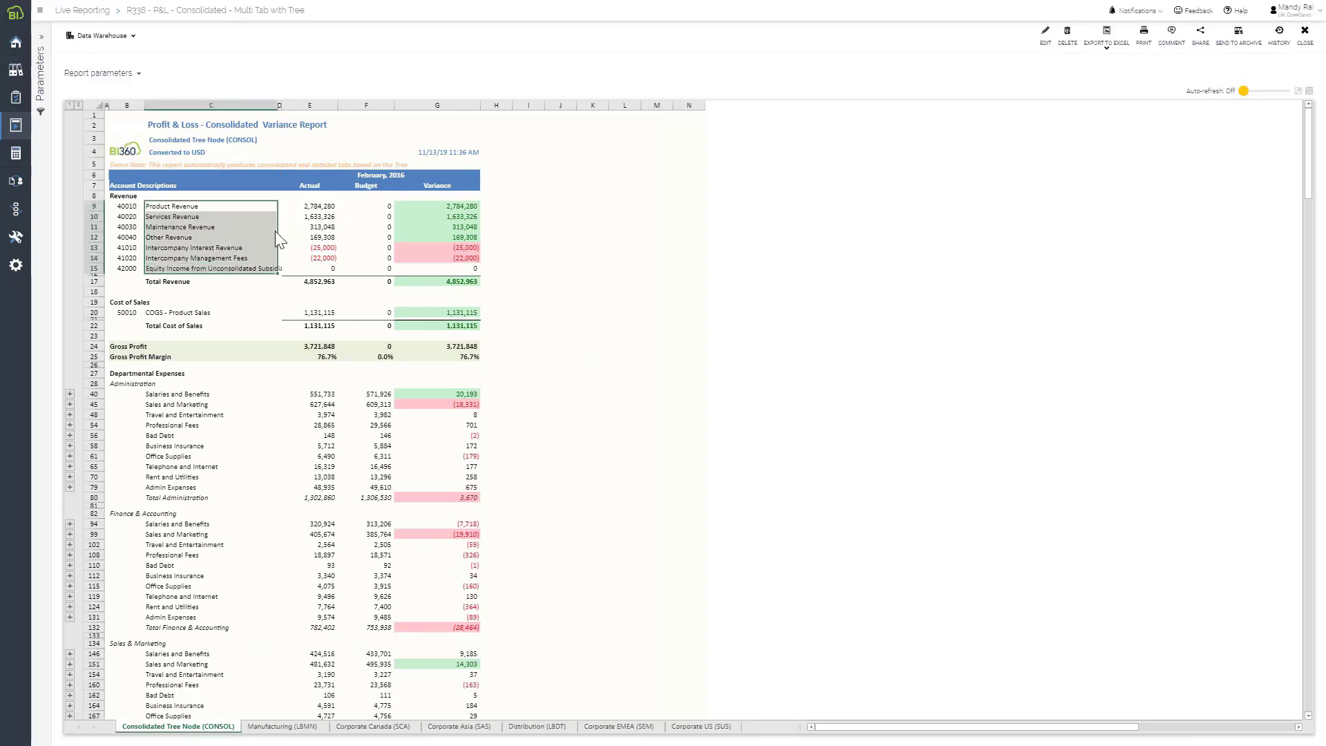
{"action": "left_click_drag", "start_coordinate": [311, 206], "coordinate": [318, 258]}
{"action": "left_click_drag", "start_coordinate": [390, 209], "coordinate": [391, 281]}
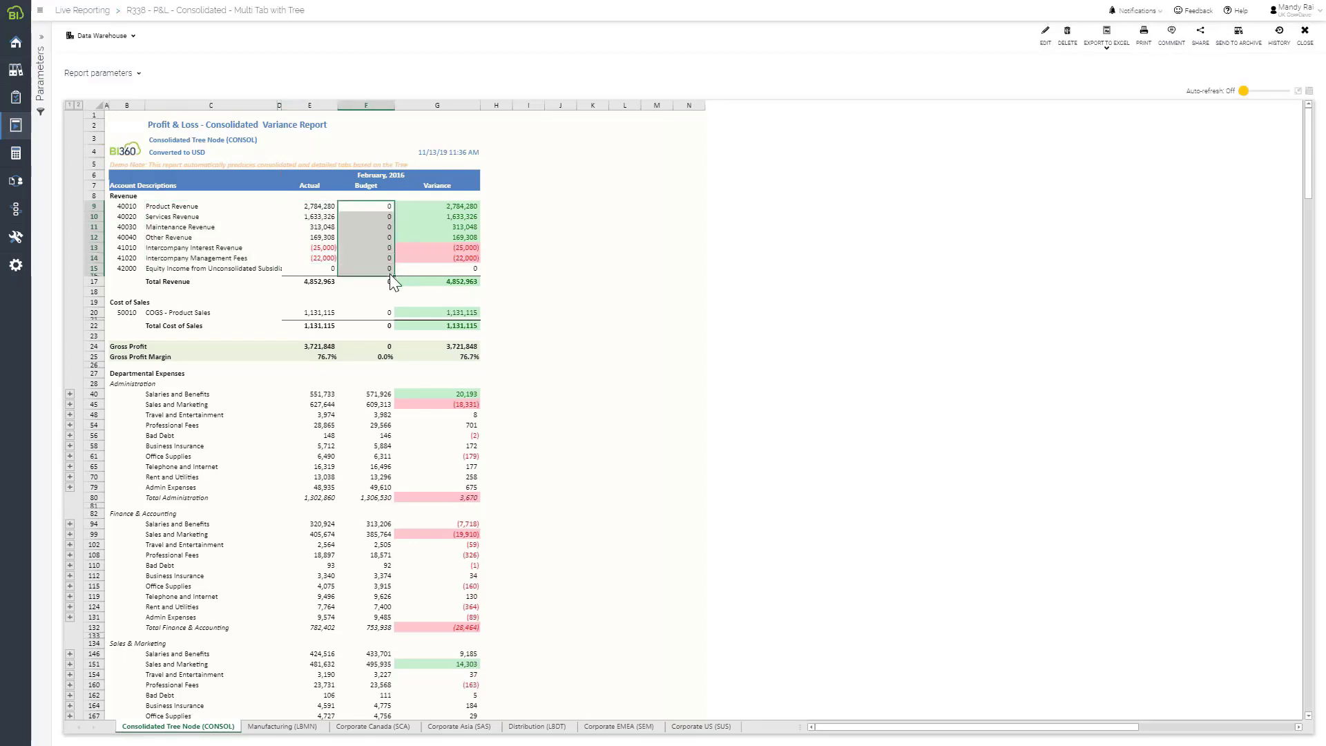
{"action": "left_click_drag", "start_coordinate": [433, 190], "coordinate": [437, 331]}
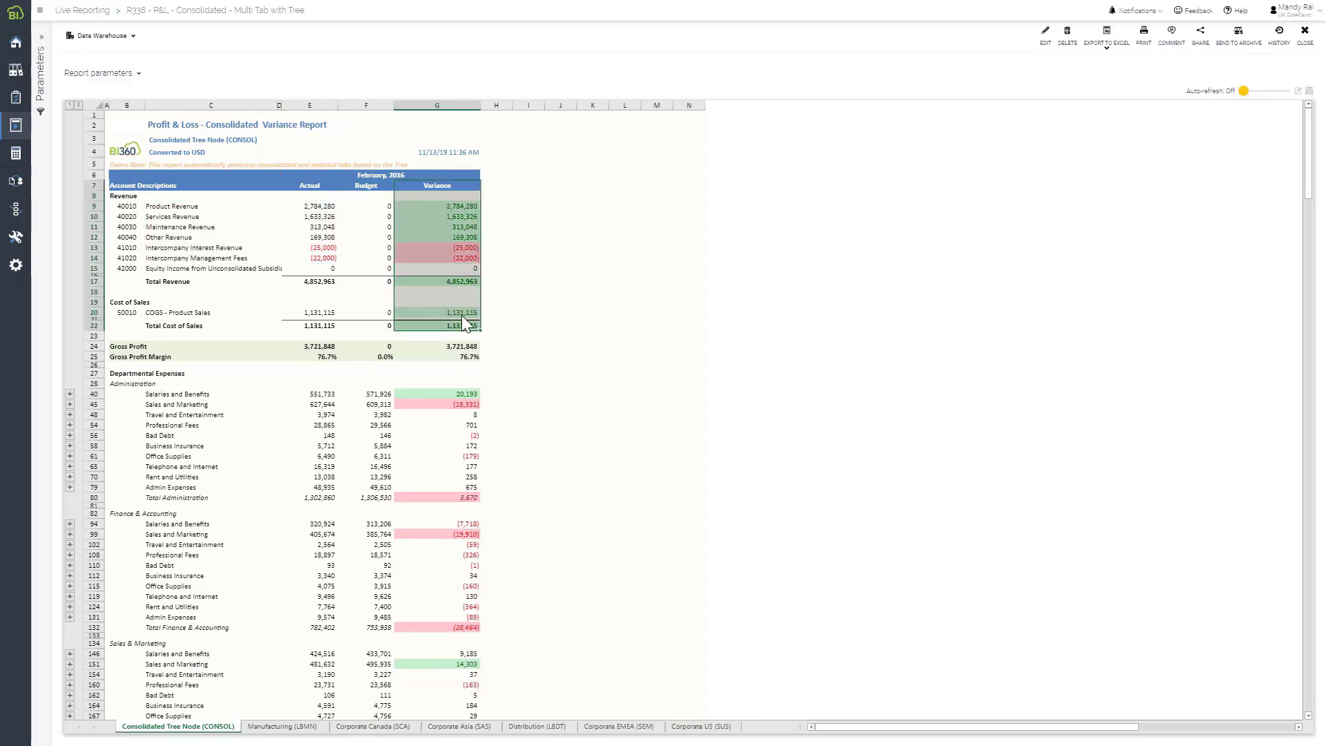
- Examine the departmental expense sections, expanding and collapsing the account detail for Administration's Salaries and Benefits
{"action": "scroll", "coordinate": [461, 315], "scroll_direction": "down", "scroll_amount": 5}
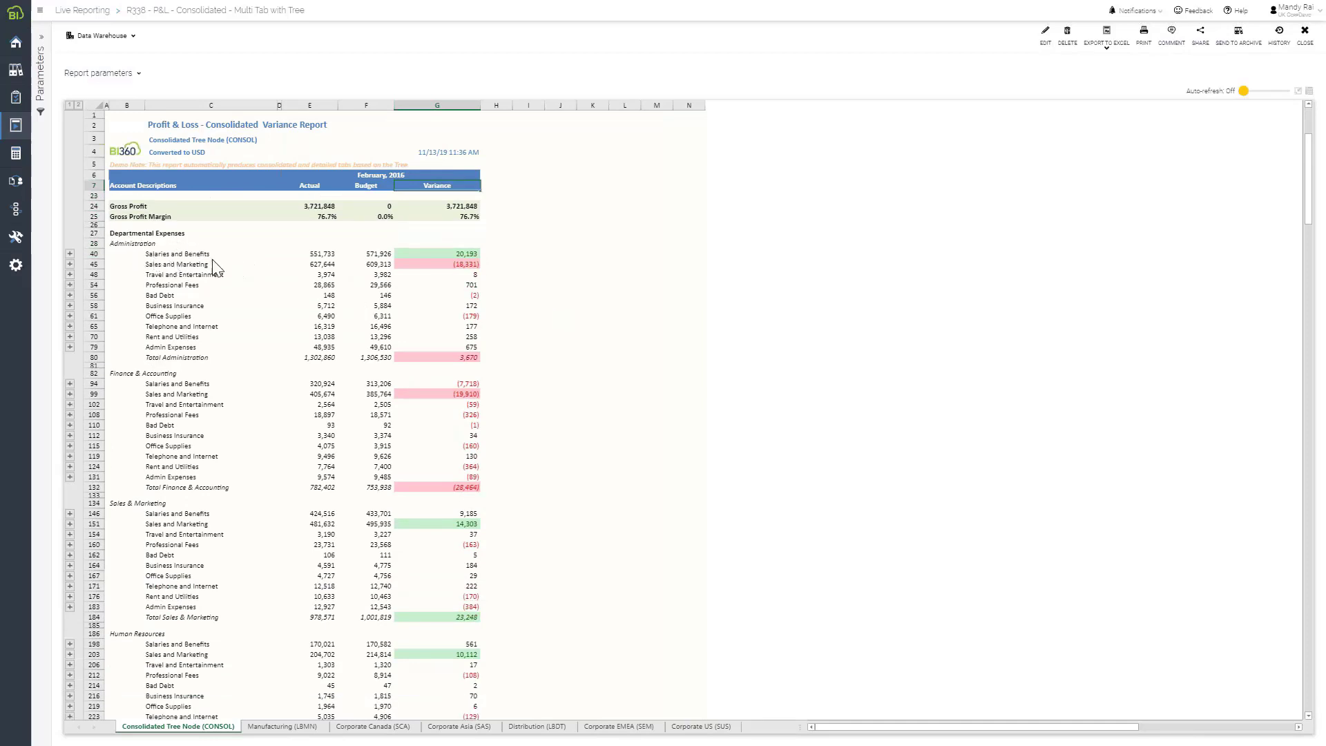
{"action": "left_click", "coordinate": [129, 244]}
{"action": "left_click", "coordinate": [136, 509]}
{"action": "left_click", "coordinate": [143, 636]}
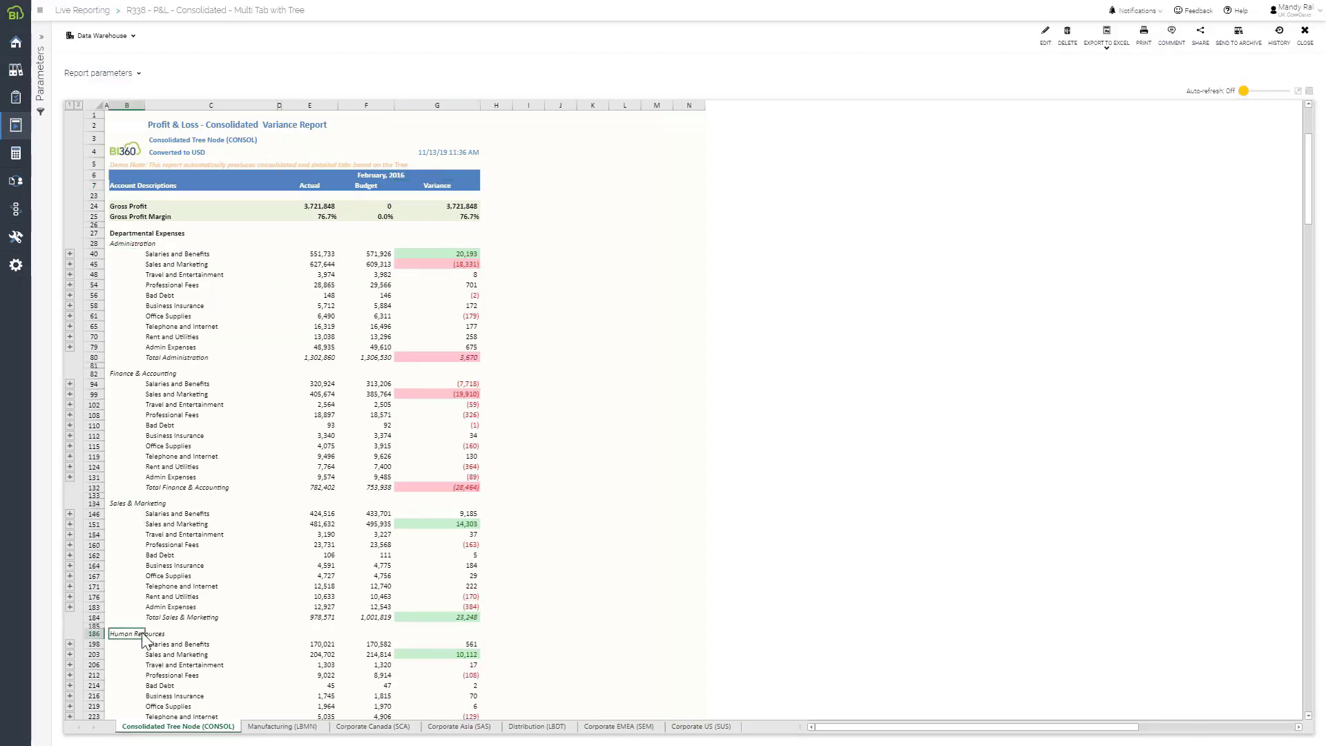
{"action": "left_click", "coordinate": [70, 254]}
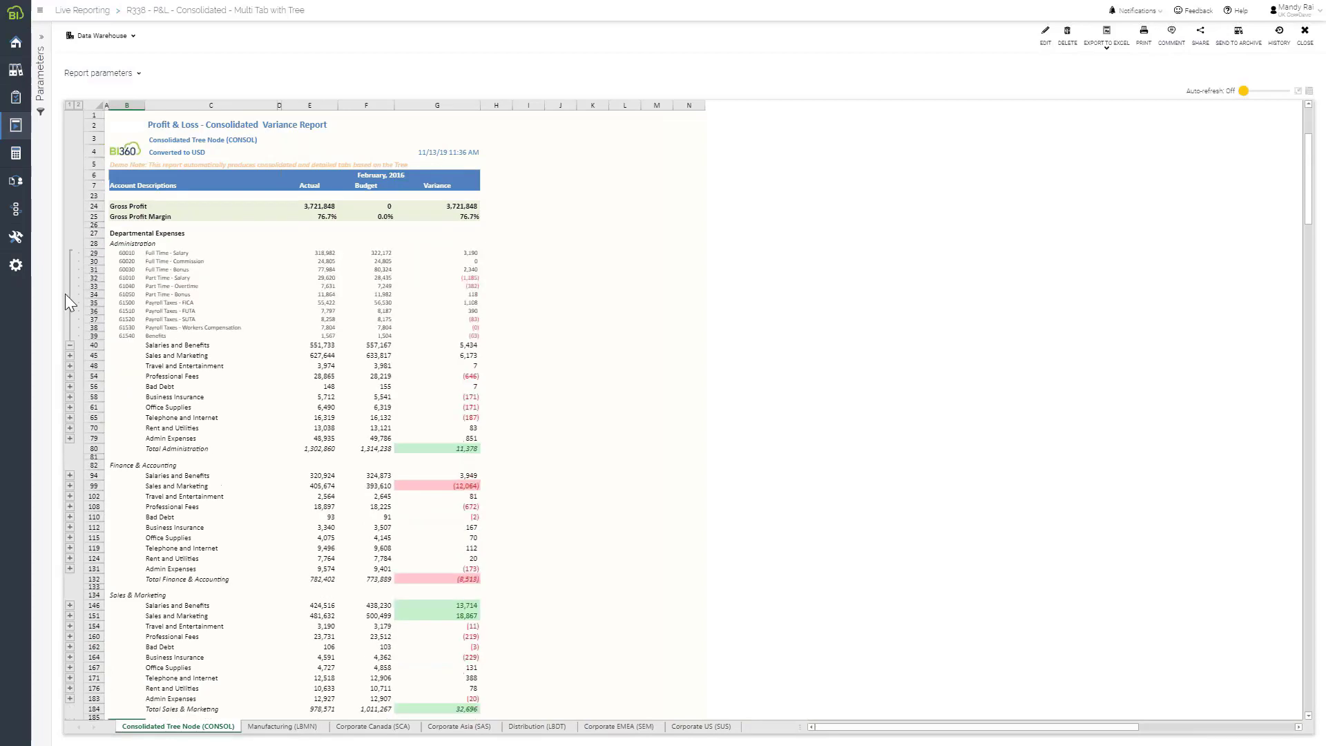
{"action": "left_click", "coordinate": [70, 344]}
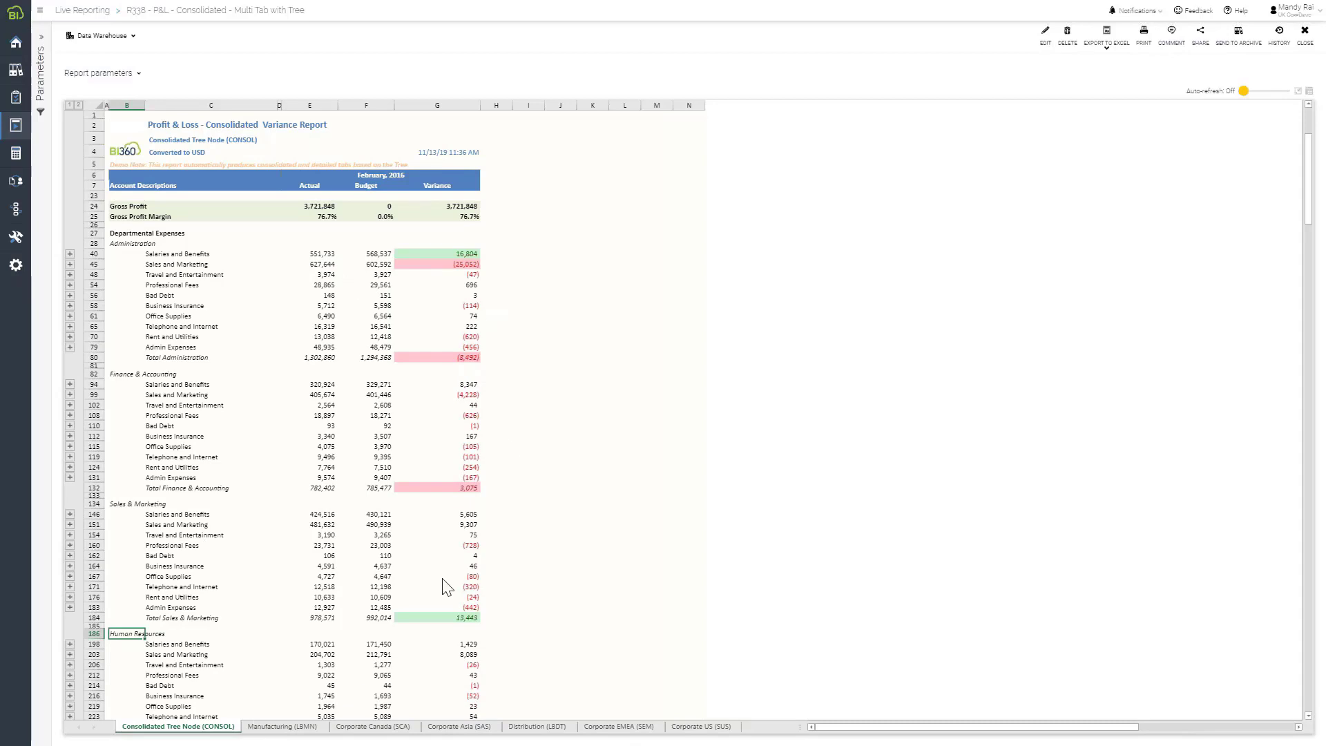
- View the Manufacturing (LBMN) sheet, widening its Variance column and examining its expenses down to EBITDA
{"action": "left_click", "coordinate": [269, 726]}
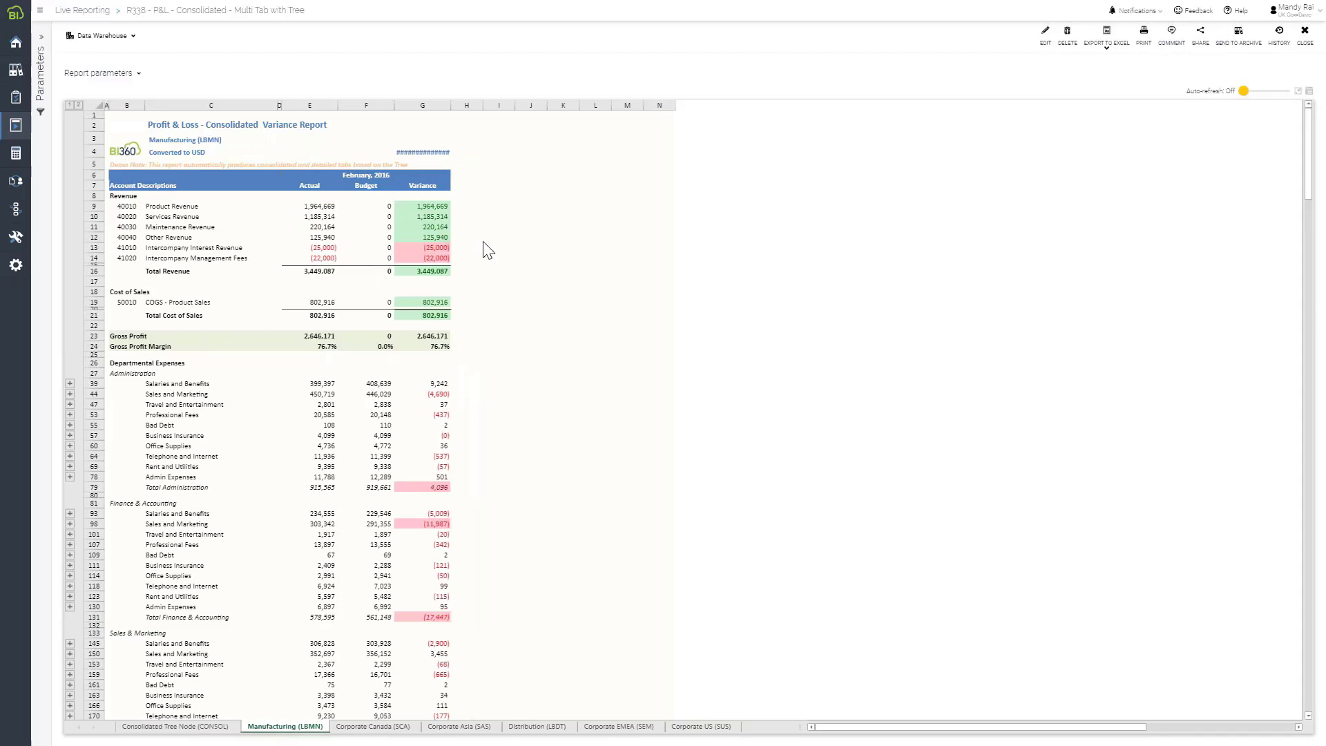
{"action": "left_click_drag", "start_coordinate": [451, 105], "coordinate": [477, 105]}
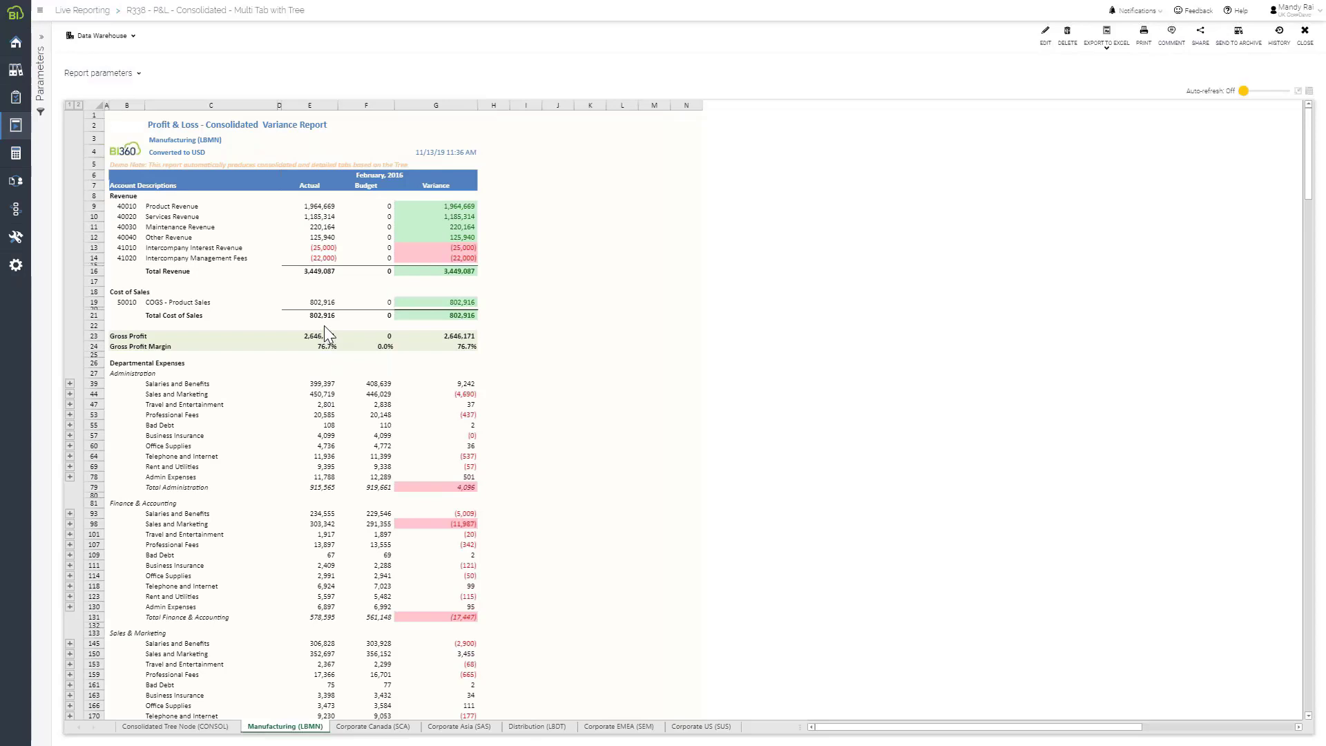
{"action": "scroll", "coordinate": [325, 334], "scroll_direction": "down", "scroll_amount": 10}
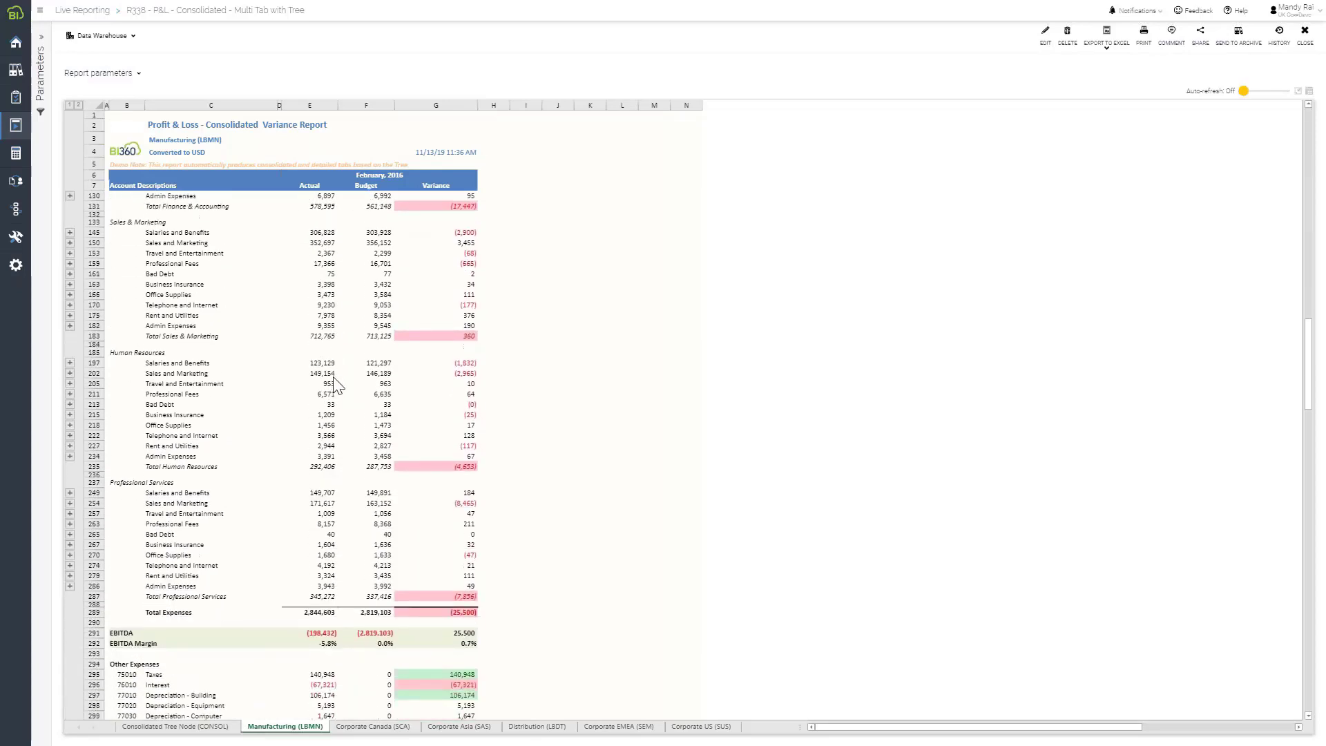
- Drill down from Corporate Asia's actual Product Revenue to the General Ledger transactions
{"action": "left_click", "coordinate": [363, 726]}
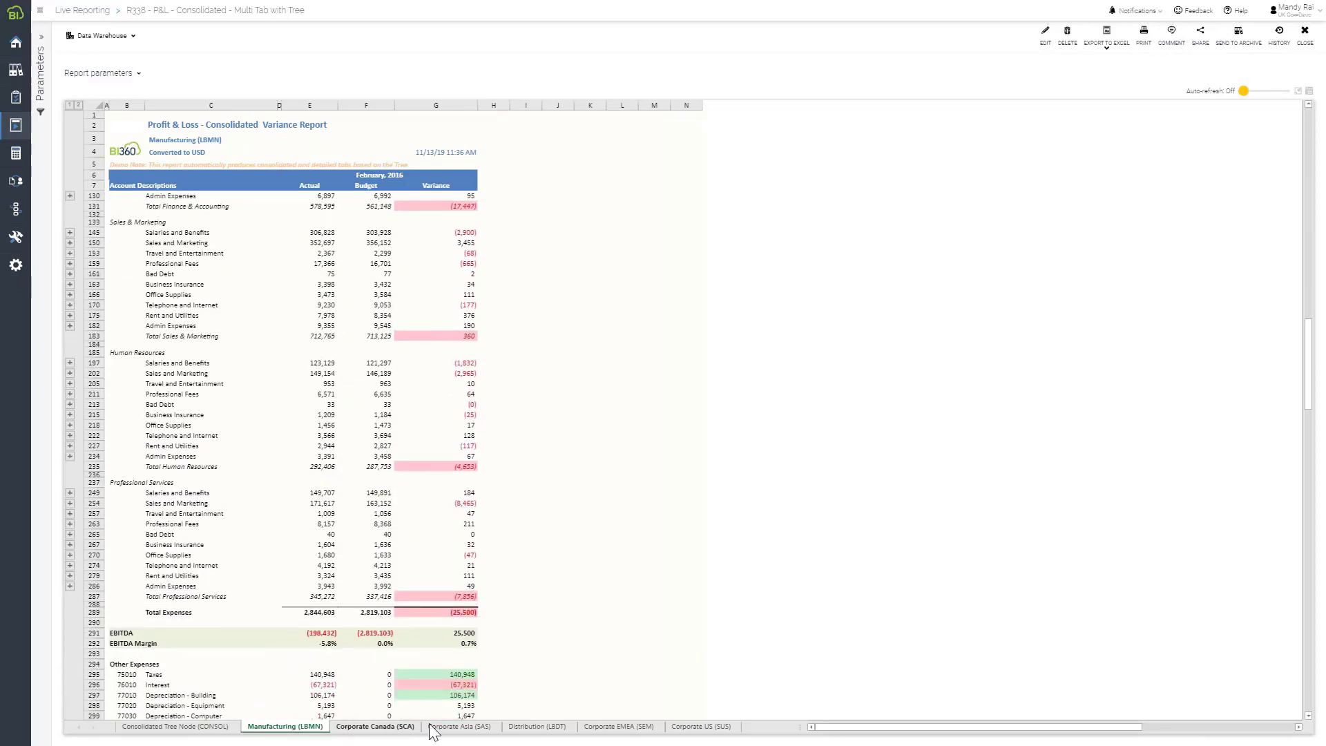
{"action": "left_click", "coordinate": [466, 728]}
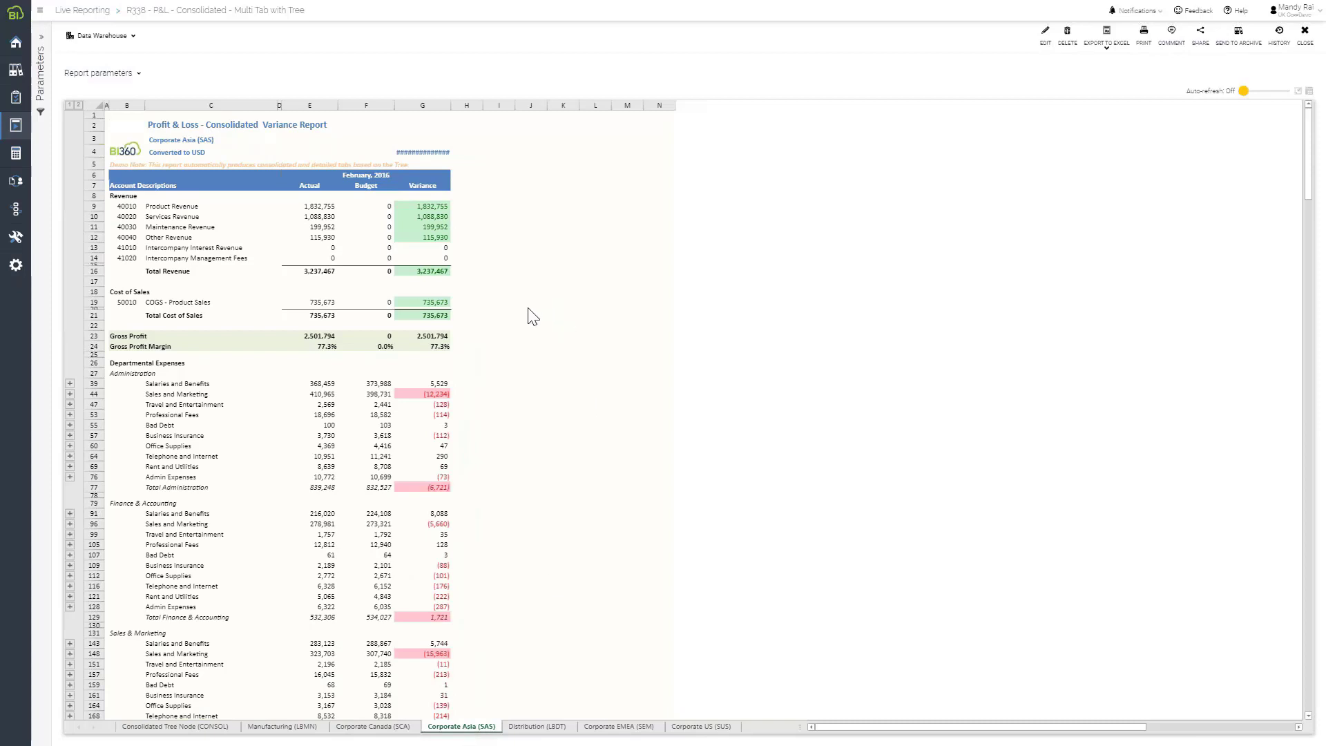
{"action": "left_click", "coordinate": [324, 208]}
{"action": "double_click", "coordinate": [325, 209]}
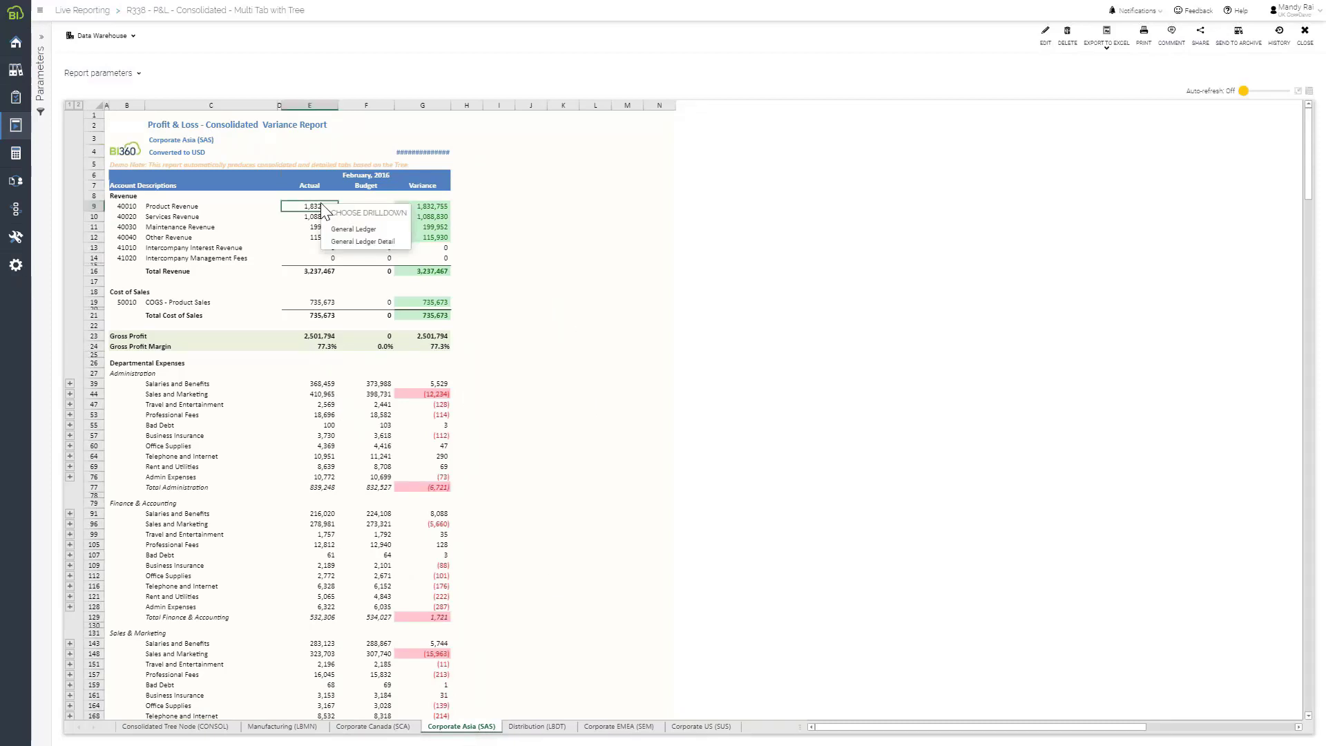
{"action": "left_click", "coordinate": [345, 232]}
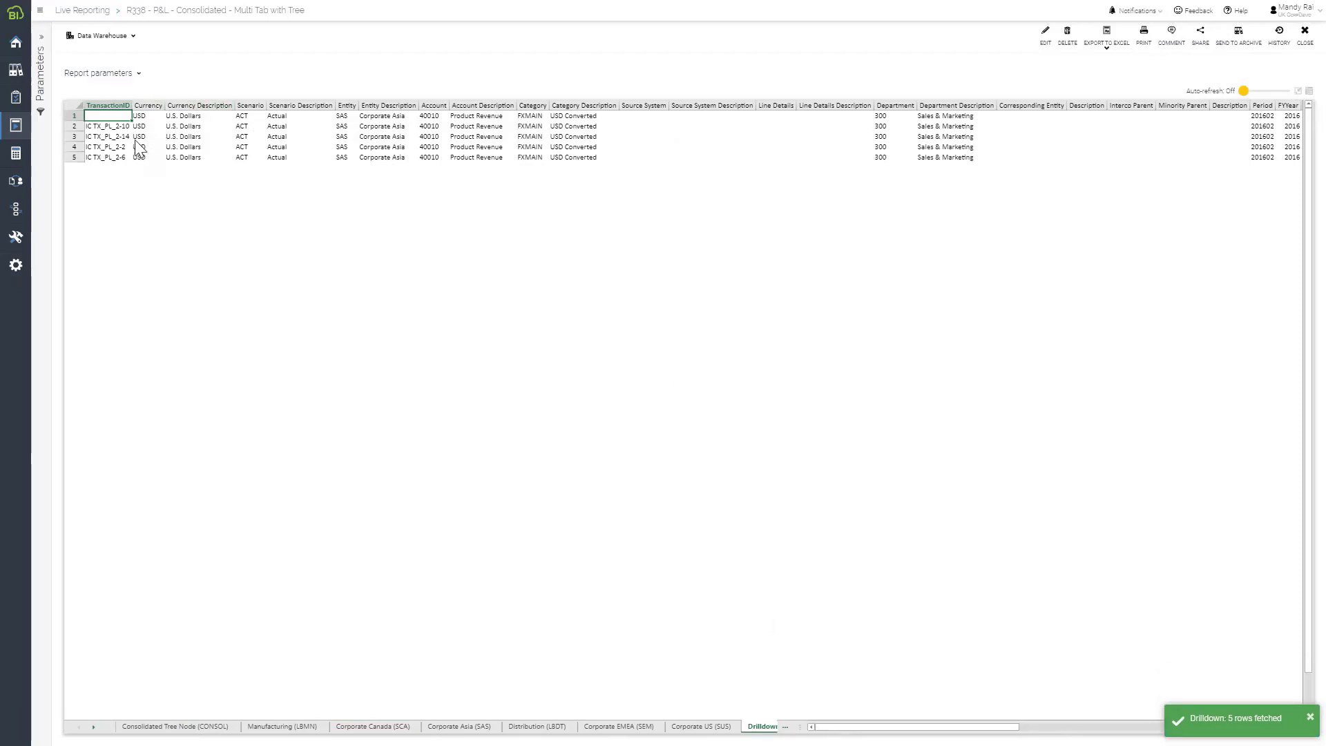
- Widen the drilldown's TransactionID column and highlight the Category and Category Description values of the transactions
{"action": "left_click_drag", "start_coordinate": [132, 105], "coordinate": [162, 105]}
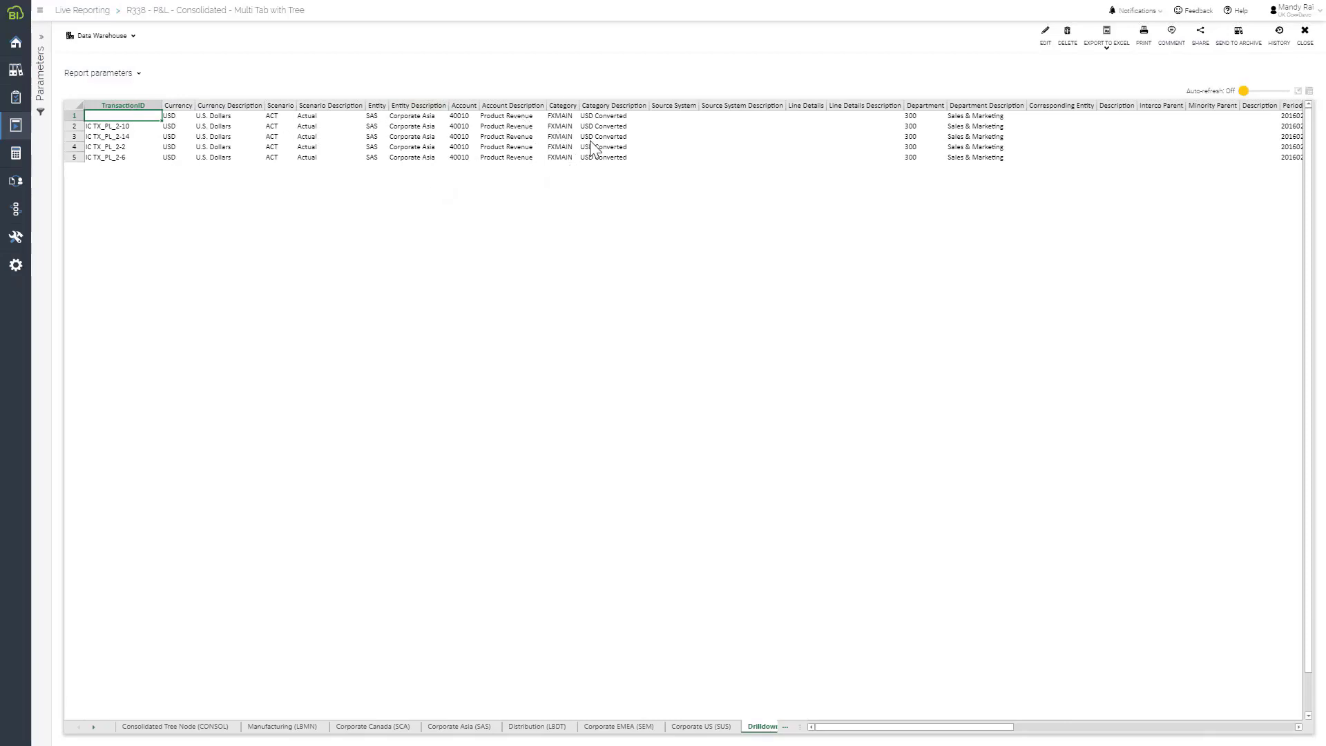
{"action": "left_click_drag", "start_coordinate": [877, 732], "coordinate": [793, 722]}
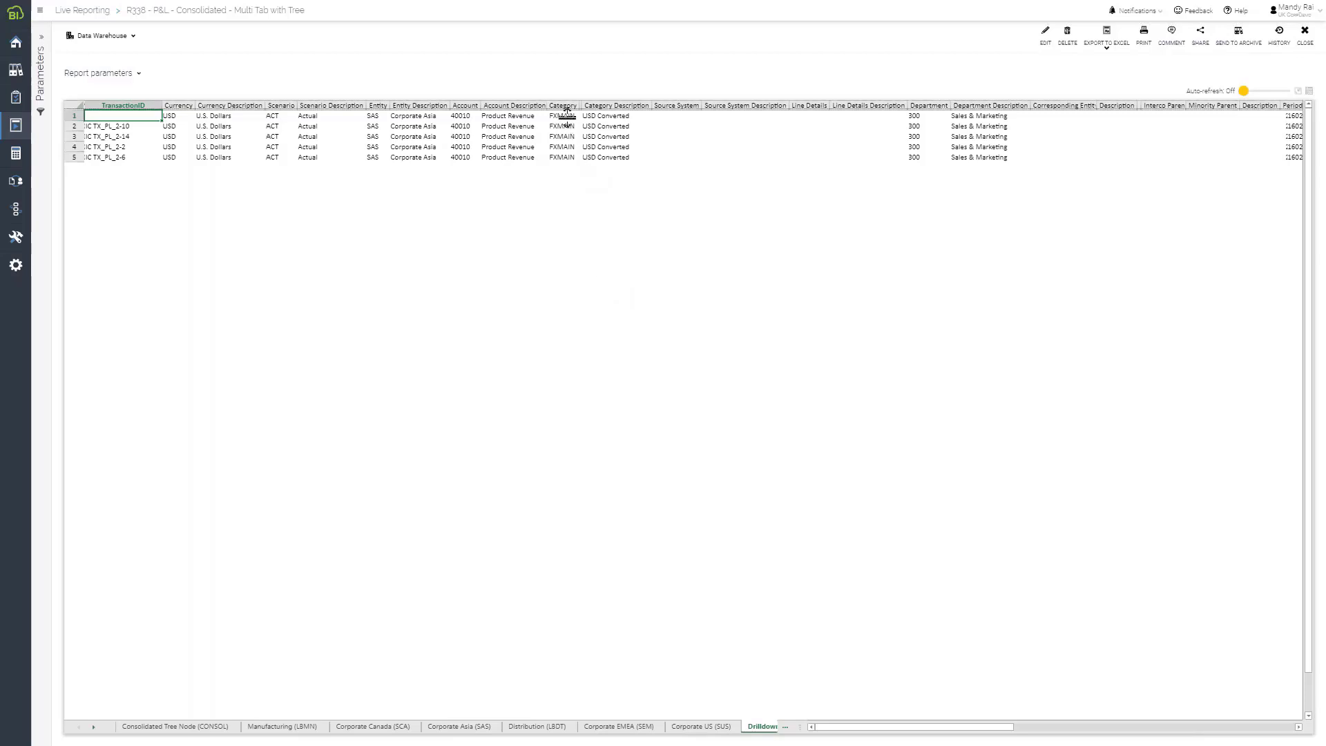
{"action": "left_click_drag", "start_coordinate": [557, 159], "coordinate": [621, 235]}
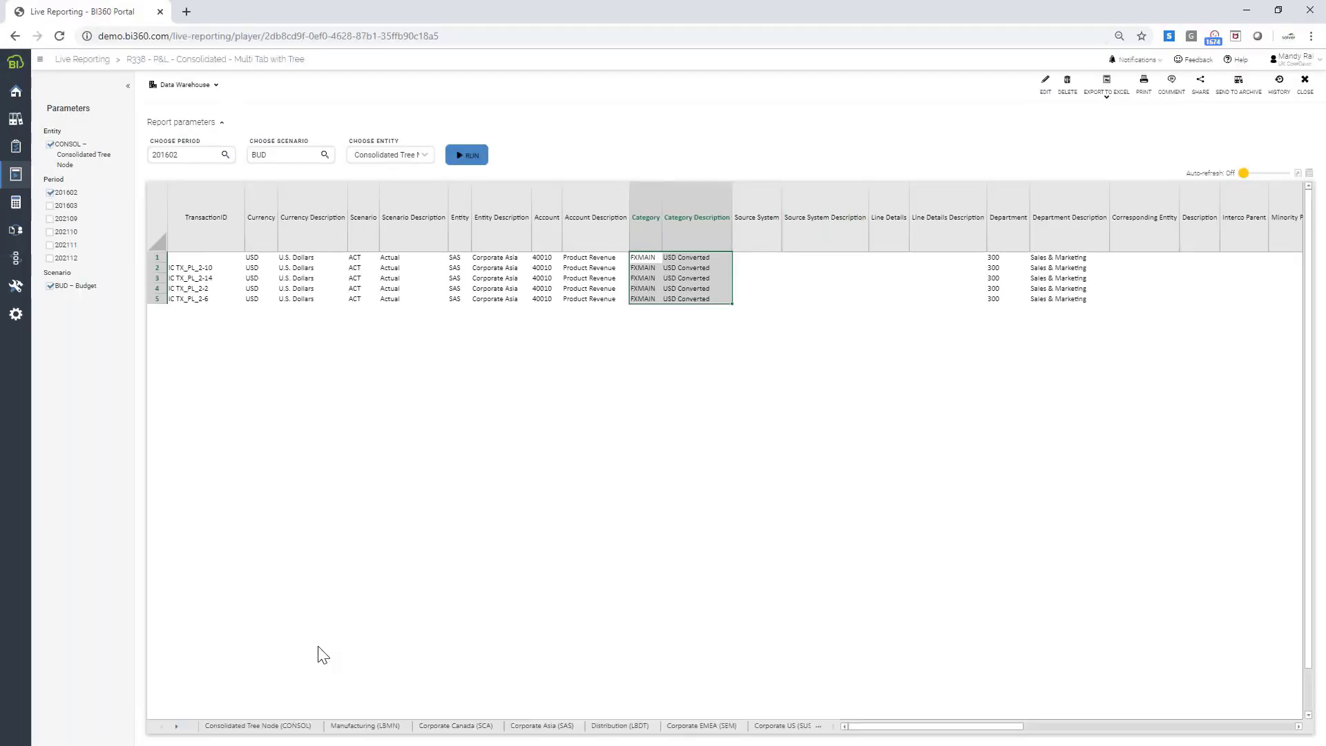
- Look through the report sheets from Consolidated Tree Node (CONSOL) to Corporate Asia (SAS) and Corporate EMEA (SEM)
{"action": "left_click", "coordinate": [263, 725]}
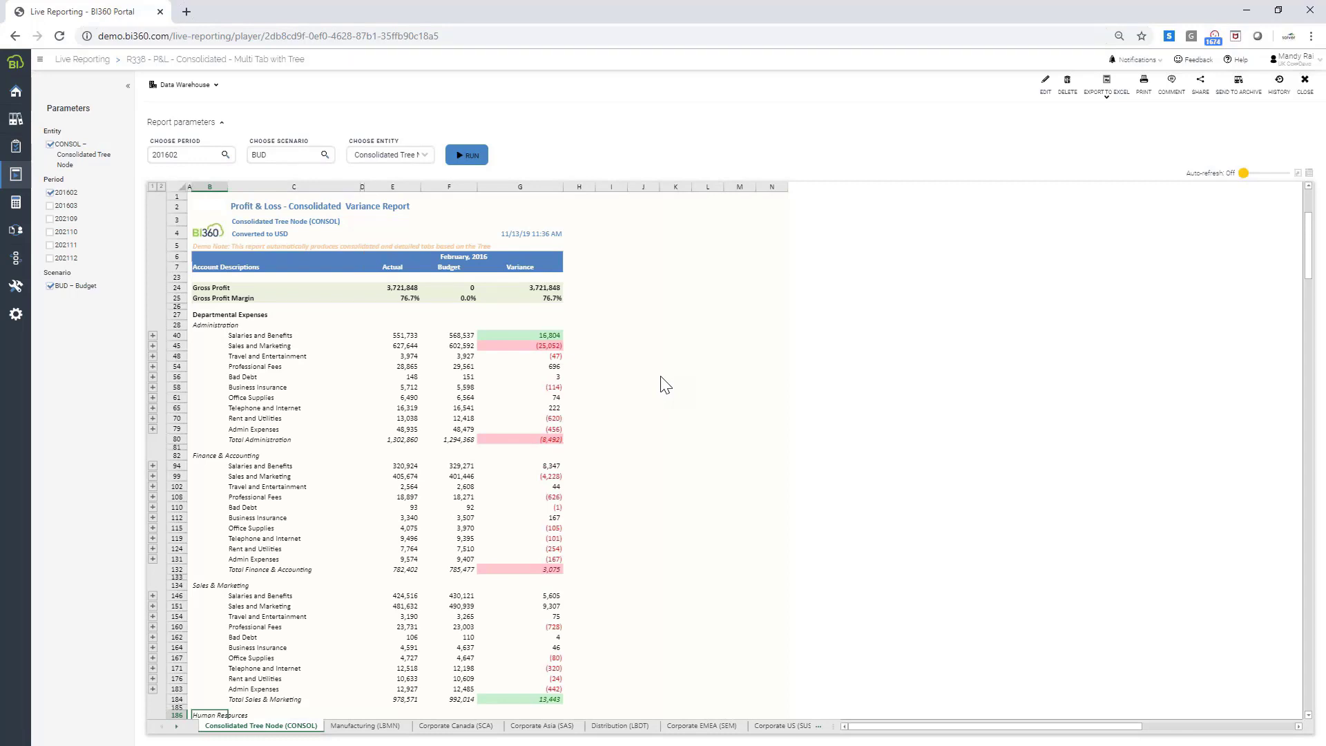
{"action": "left_click", "coordinate": [368, 731]}
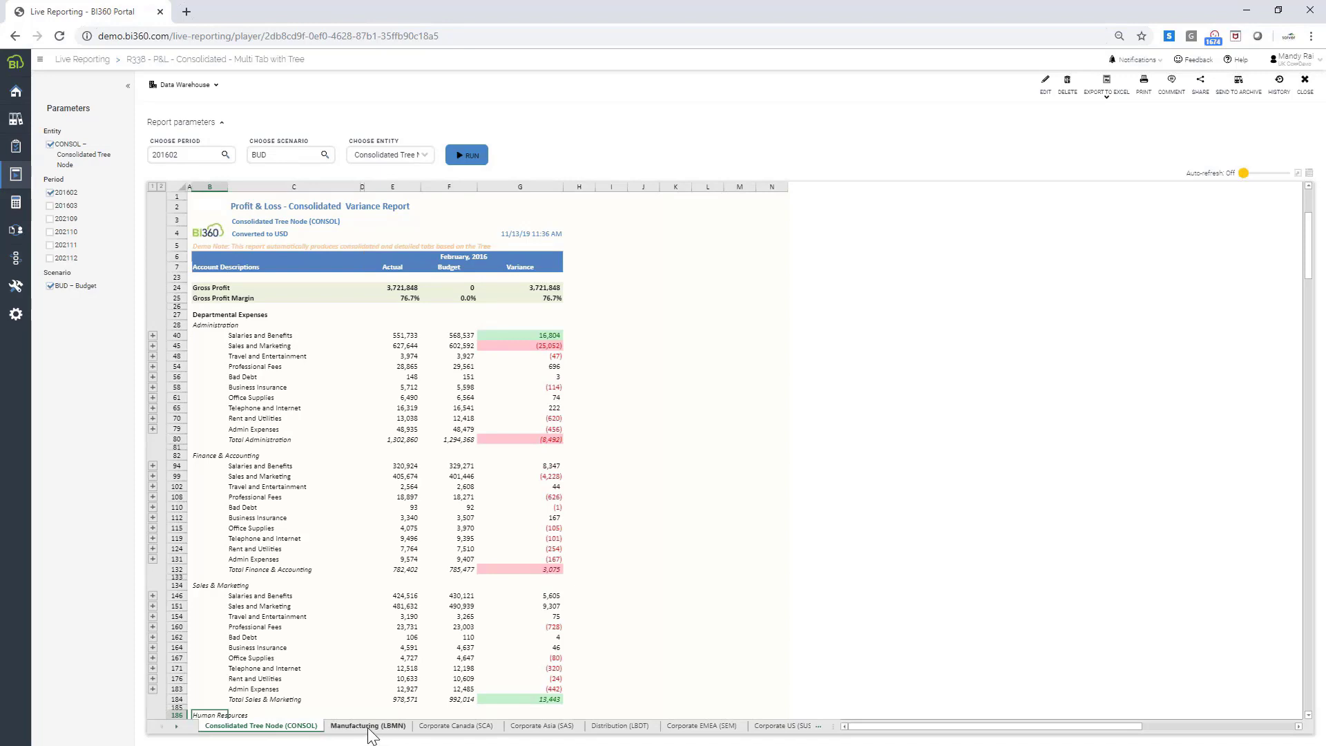
{"action": "left_click", "coordinate": [457, 731]}
{"action": "left_click", "coordinate": [538, 730]}
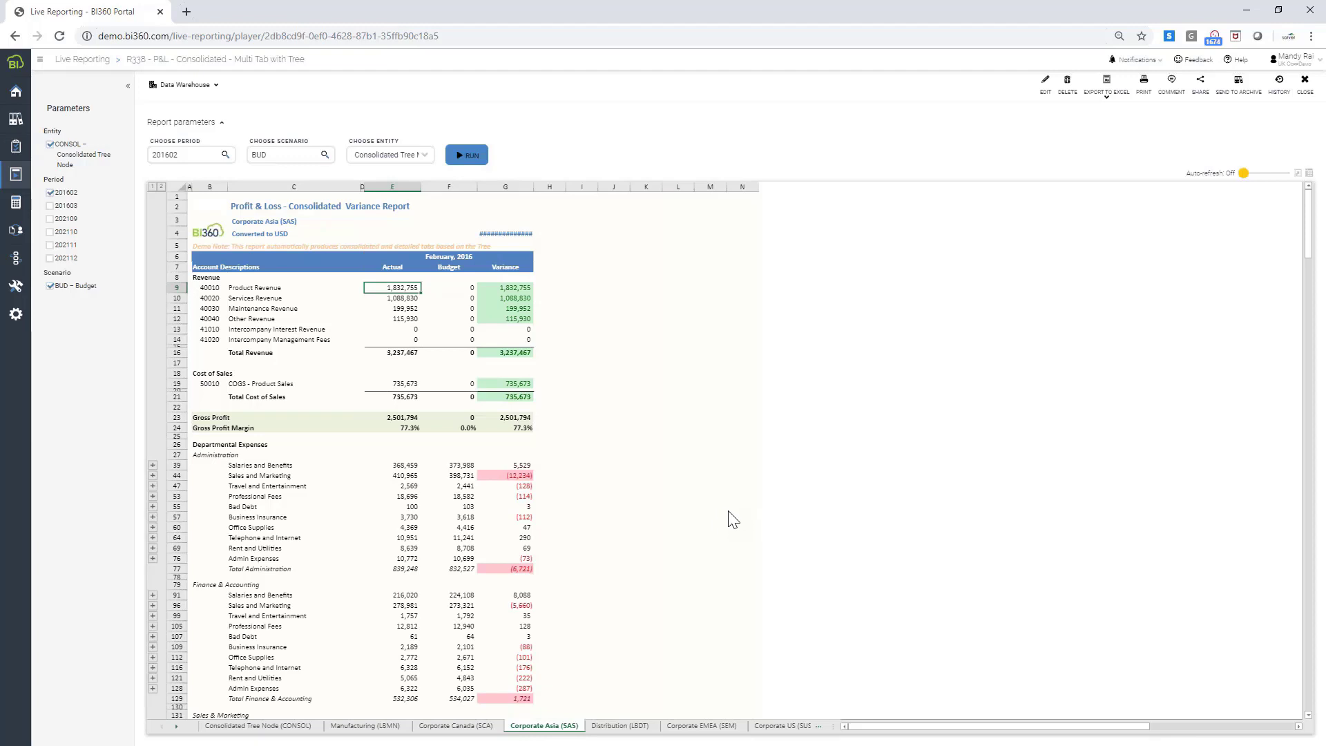
{"action": "left_click", "coordinate": [705, 726]}
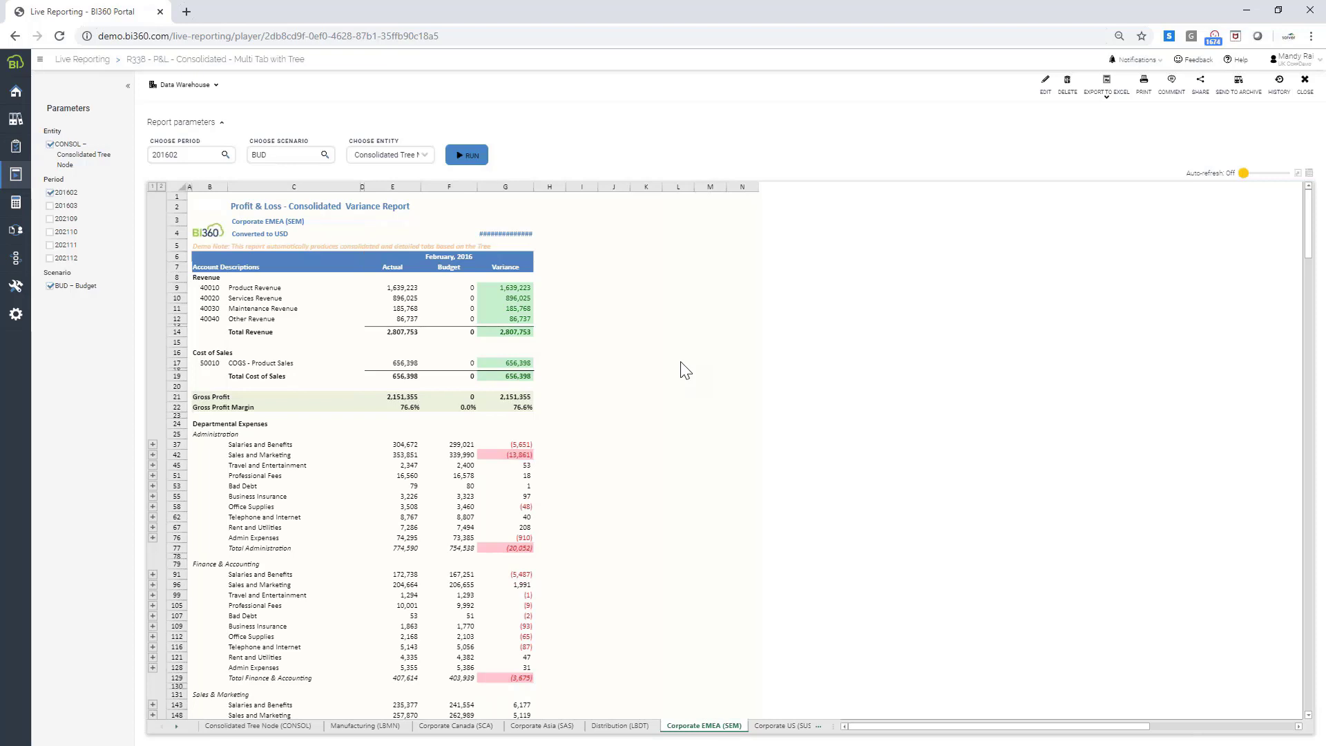
- Close the P&L report and search the Live Reporting library for r380
{"action": "left_click", "coordinate": [1305, 81]}
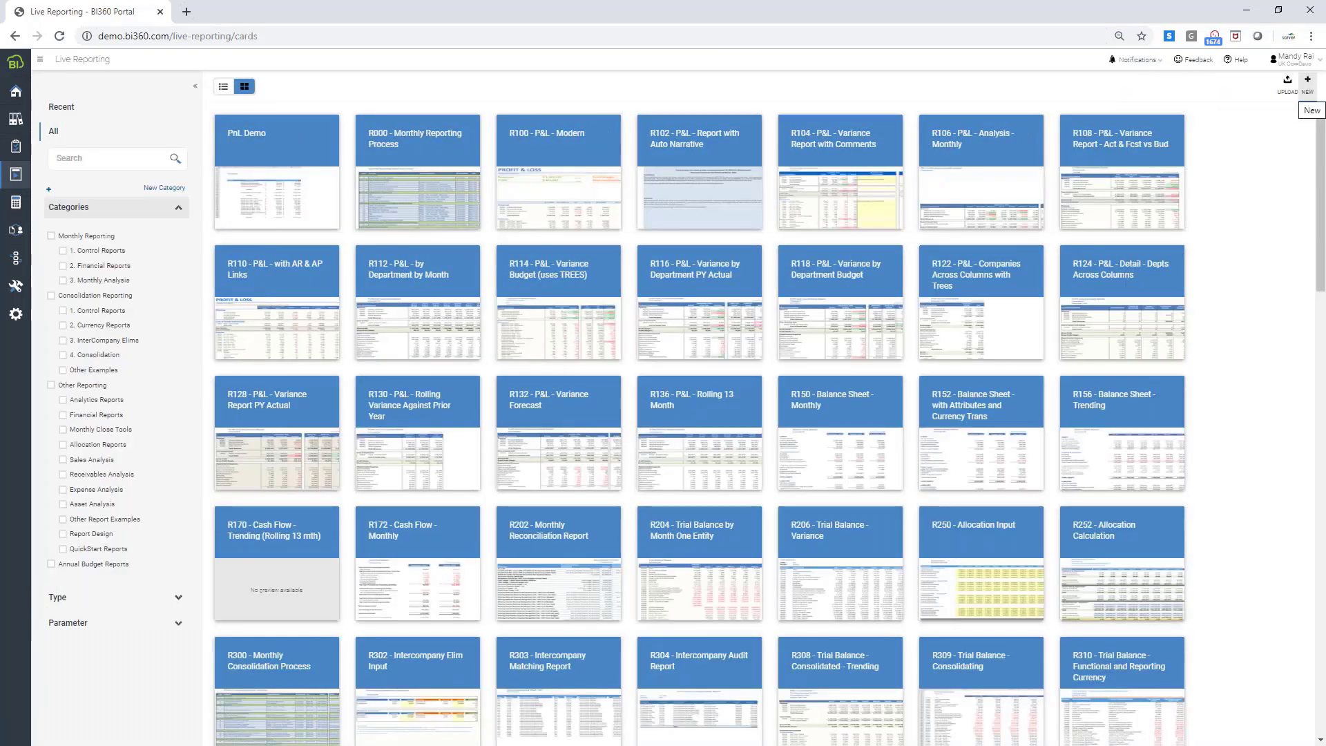
{"action": "left_click", "coordinate": [95, 157]}
{"action": "type", "text": "r380"}
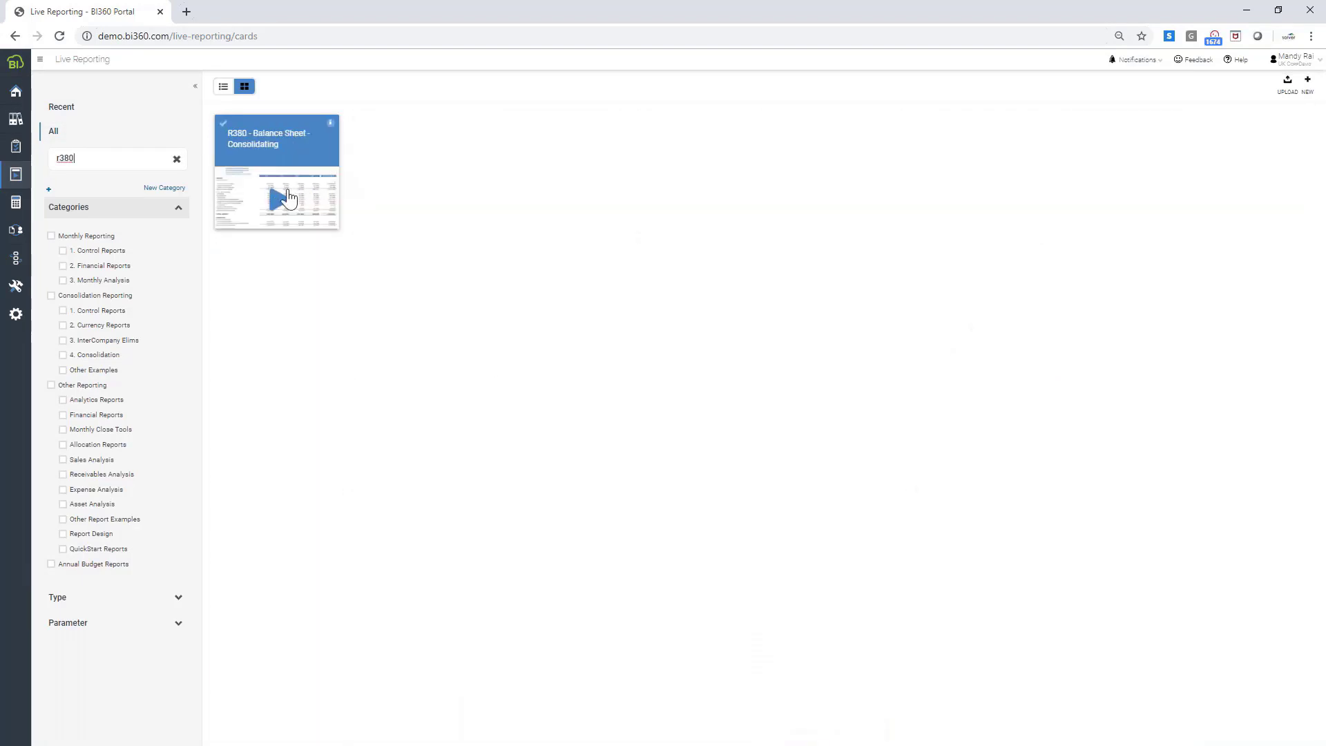
- Open R380 - Balance Sheet - Consolidating in full view, drill down from SAS's Accounts Receivable to the General Ledger transactions and highlight their details
{"action": "left_click", "coordinate": [288, 198]}
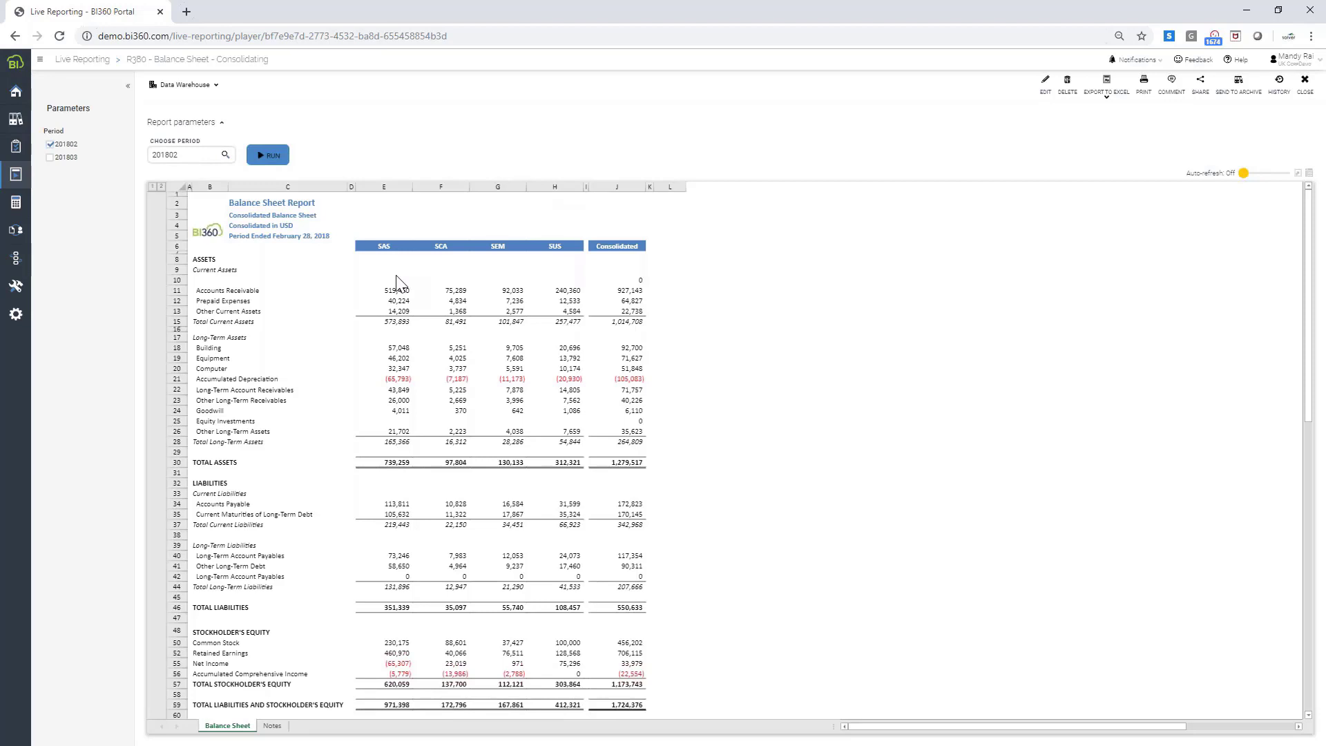
{"action": "left_click", "coordinate": [1298, 175]}
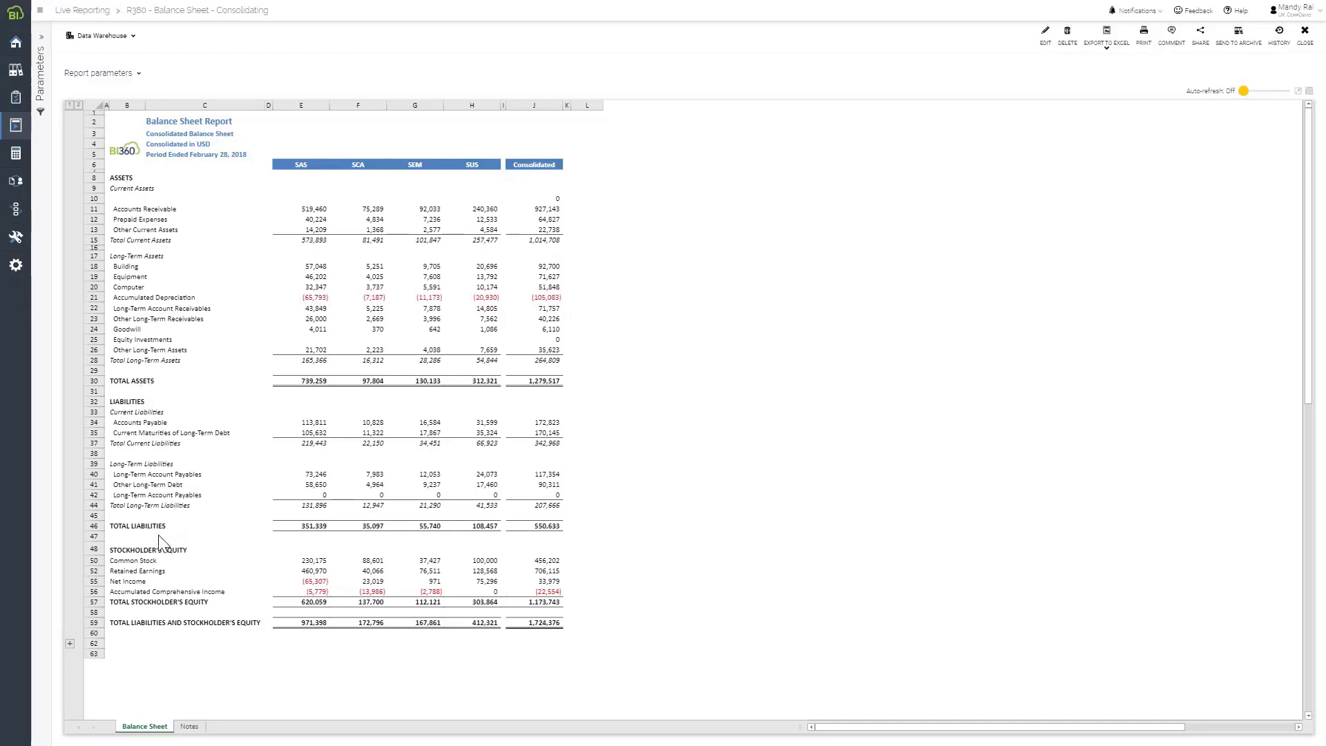
{"action": "left_click", "coordinate": [320, 214]}
{"action": "left_click", "coordinate": [355, 237]}
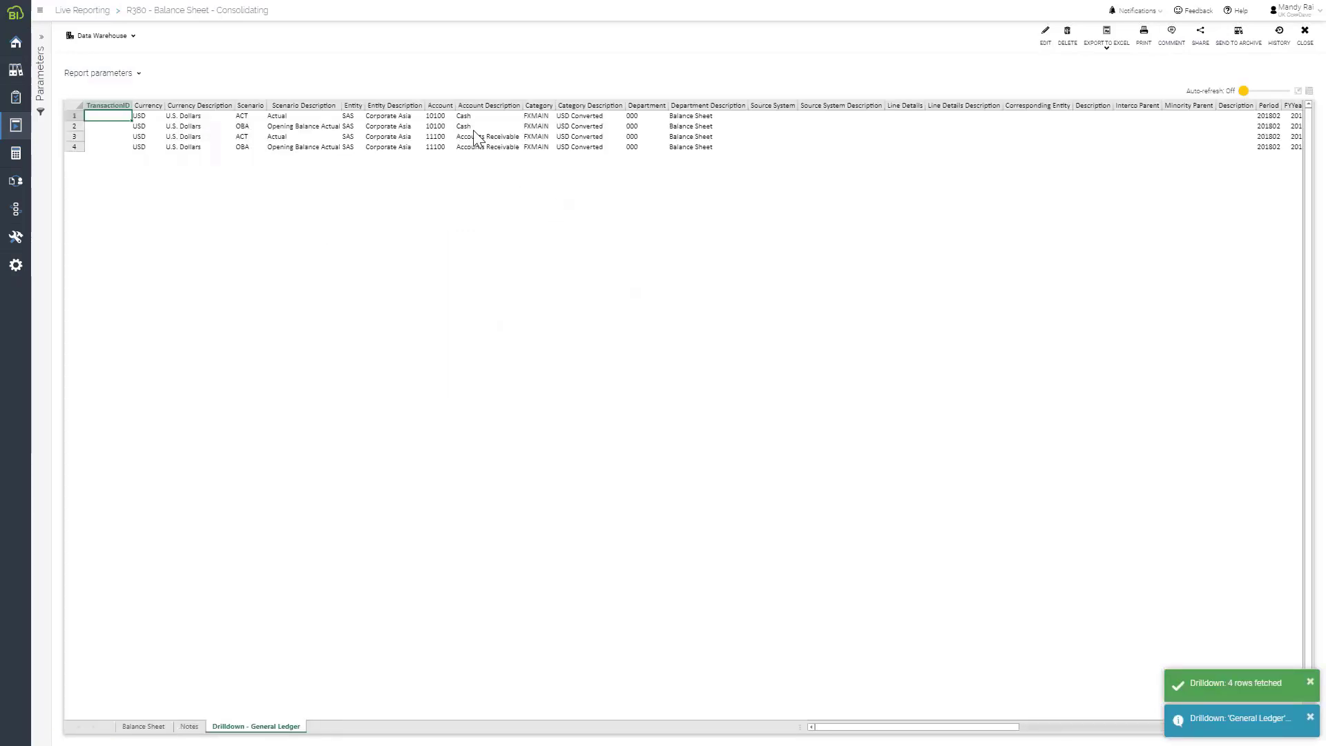
{"action": "left_click_drag", "start_coordinate": [467, 118], "coordinate": [1213, 152]}
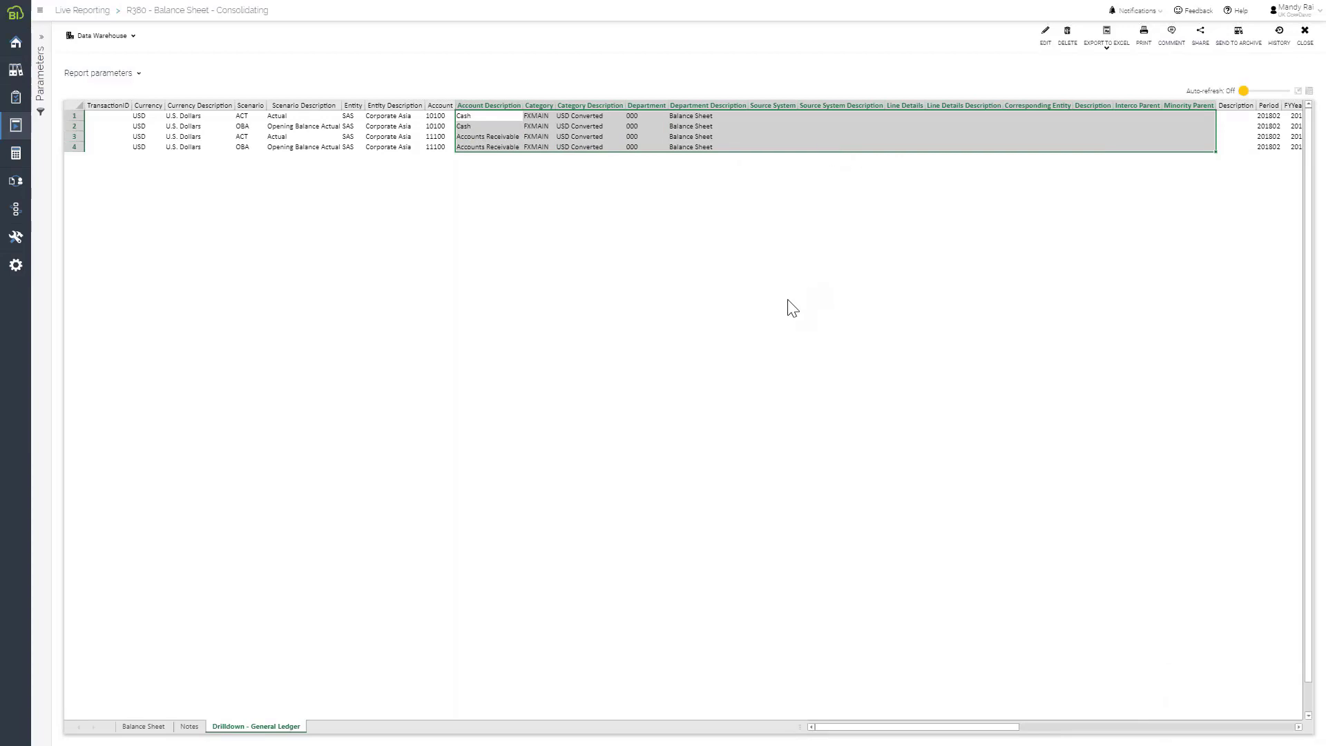
- Close the R380 balance sheet report and switch from Live Reporting to the Budgeting library with the navigation labels expanded
{"action": "left_click", "coordinate": [1305, 31]}
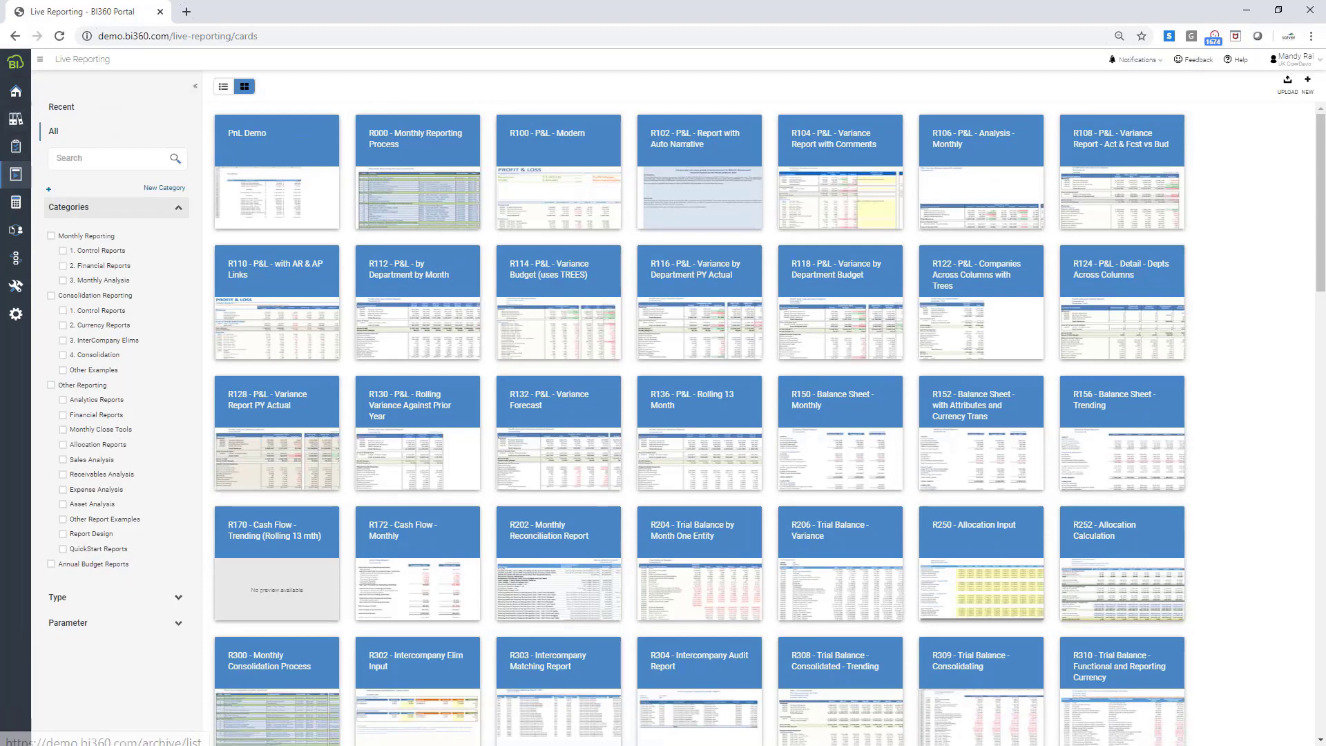
{"action": "left_click", "coordinate": [195, 85]}
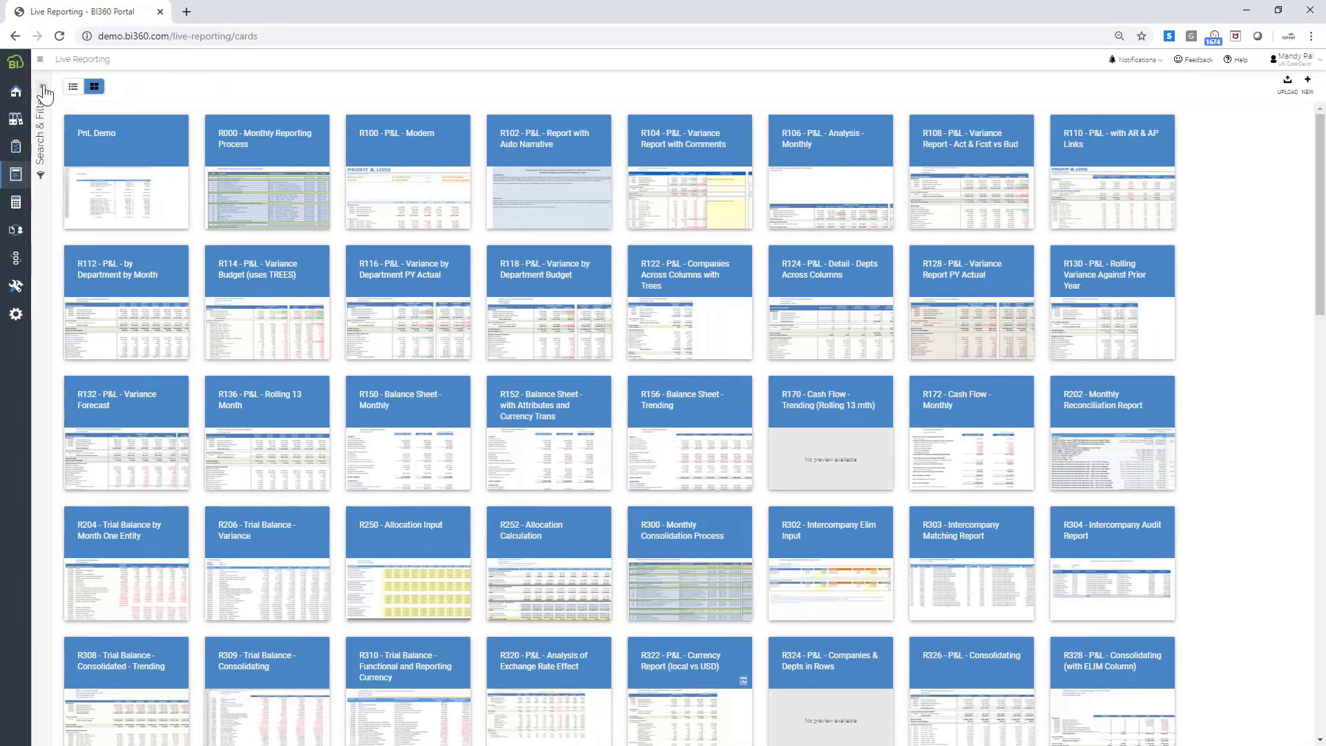
{"action": "left_click", "coordinate": [42, 87]}
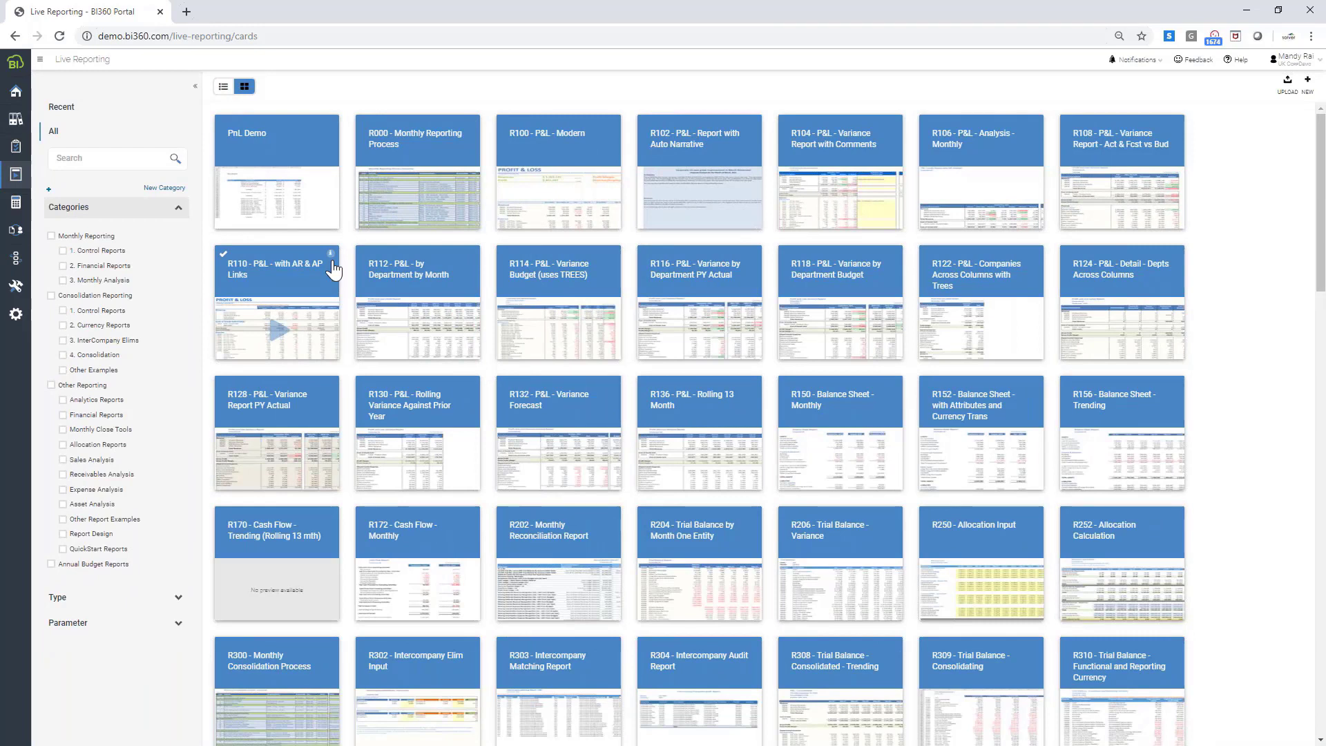
{"action": "left_click", "coordinate": [40, 59]}
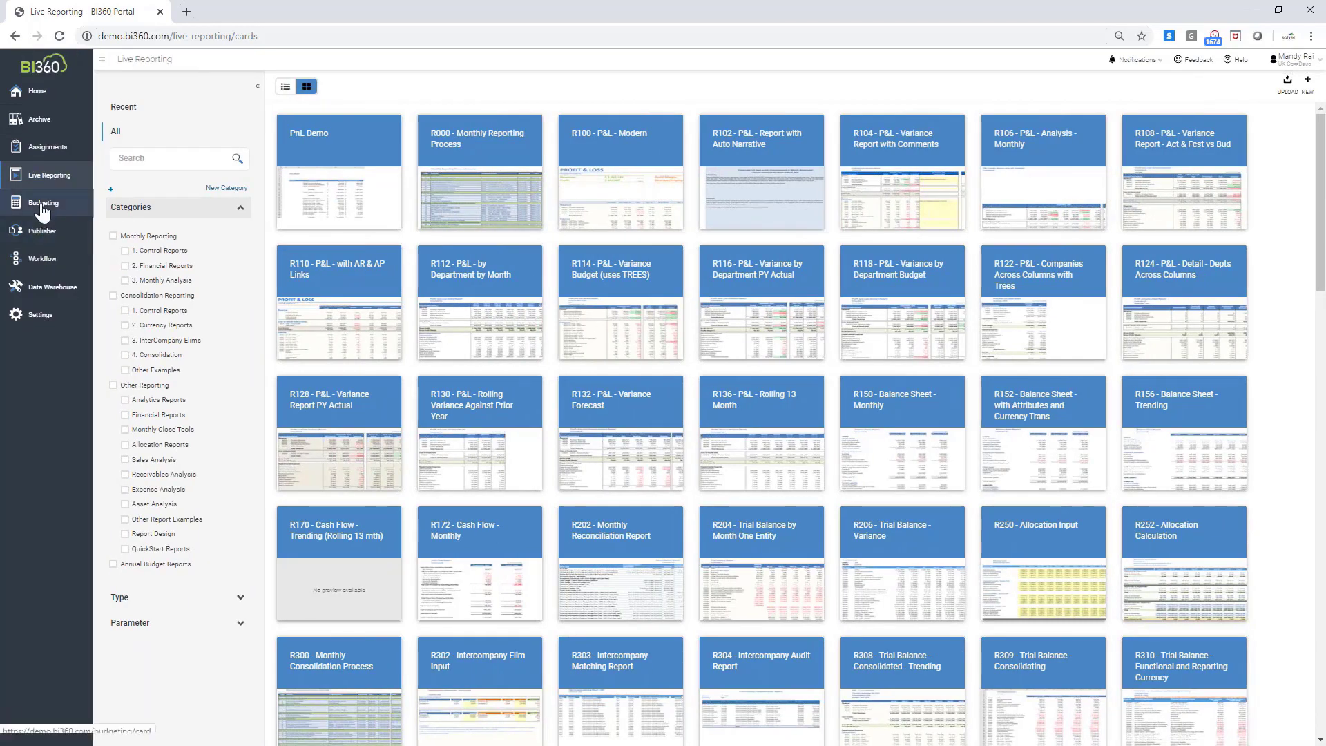
{"action": "left_click", "coordinate": [43, 206]}
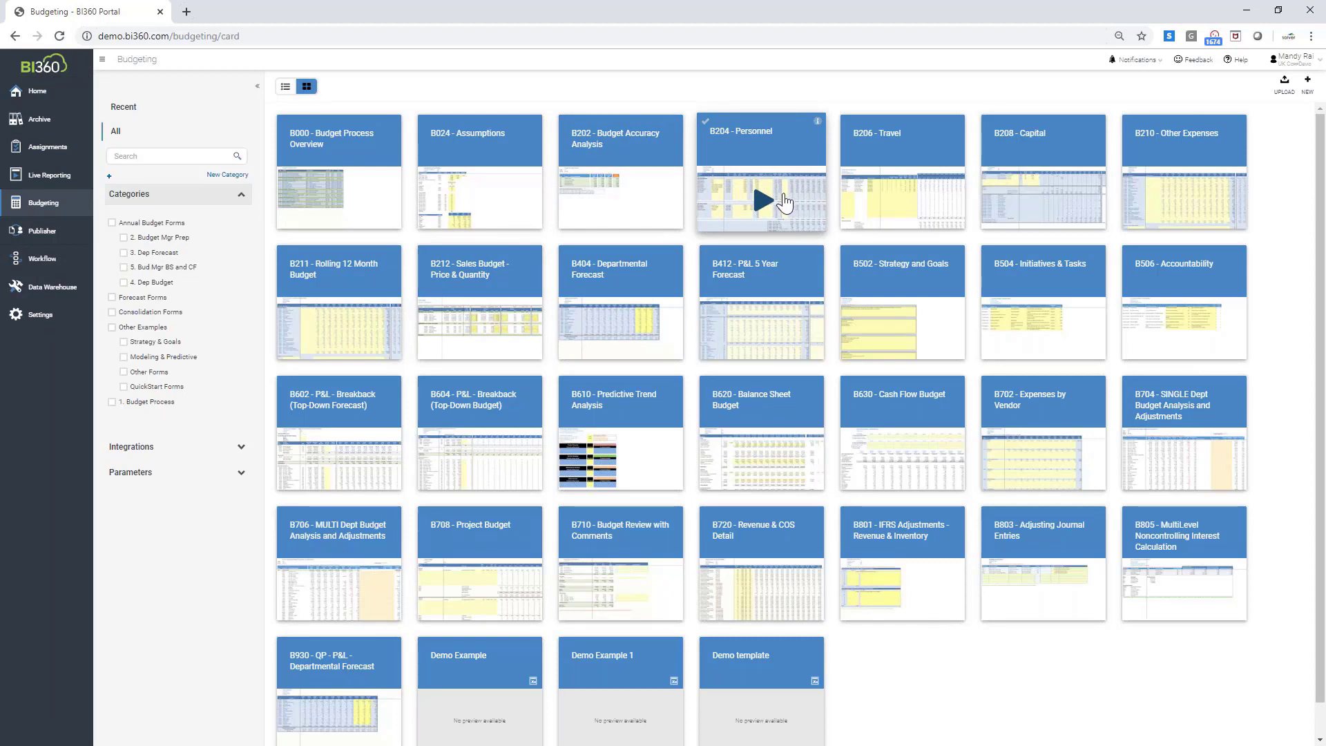
- Look at the B024 - Assumptions and B803 - Adjusting Journal Entries input forms, returning to the Budgeting library after each
{"action": "left_click", "coordinate": [481, 202]}
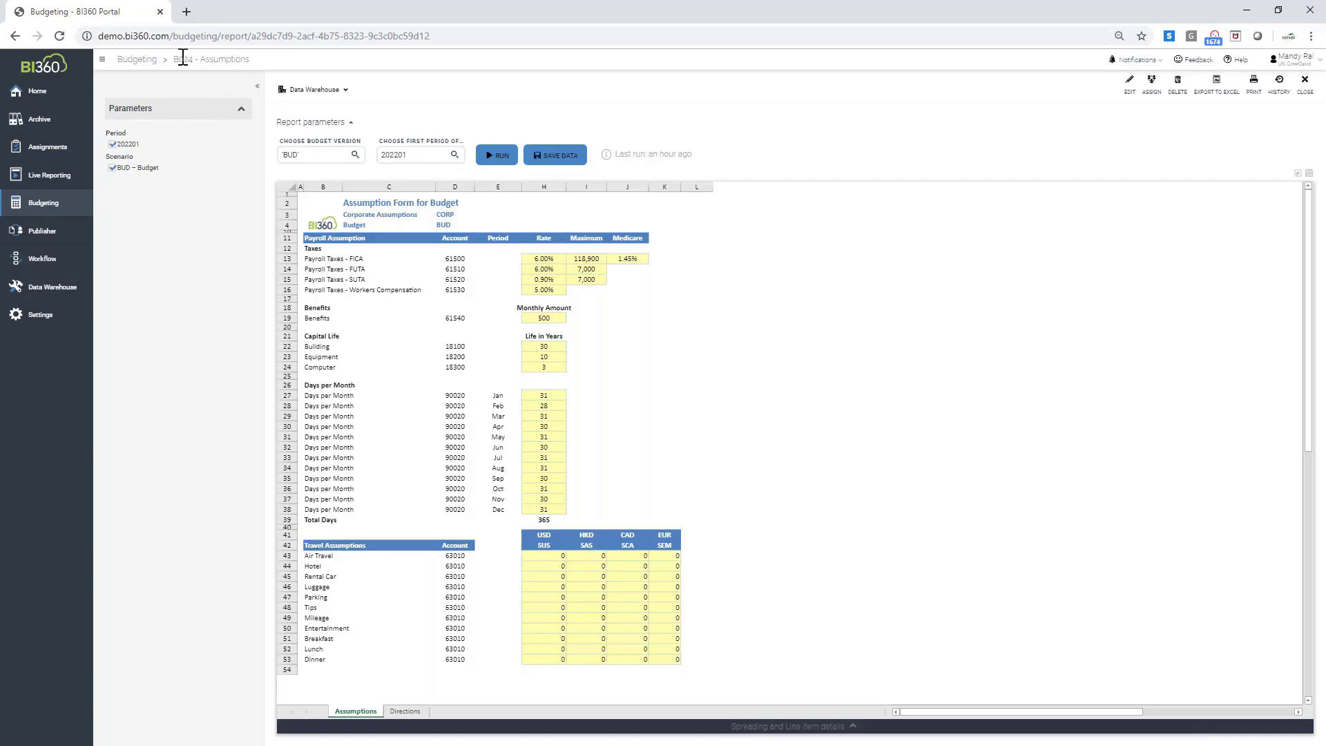
{"action": "left_click", "coordinate": [147, 61]}
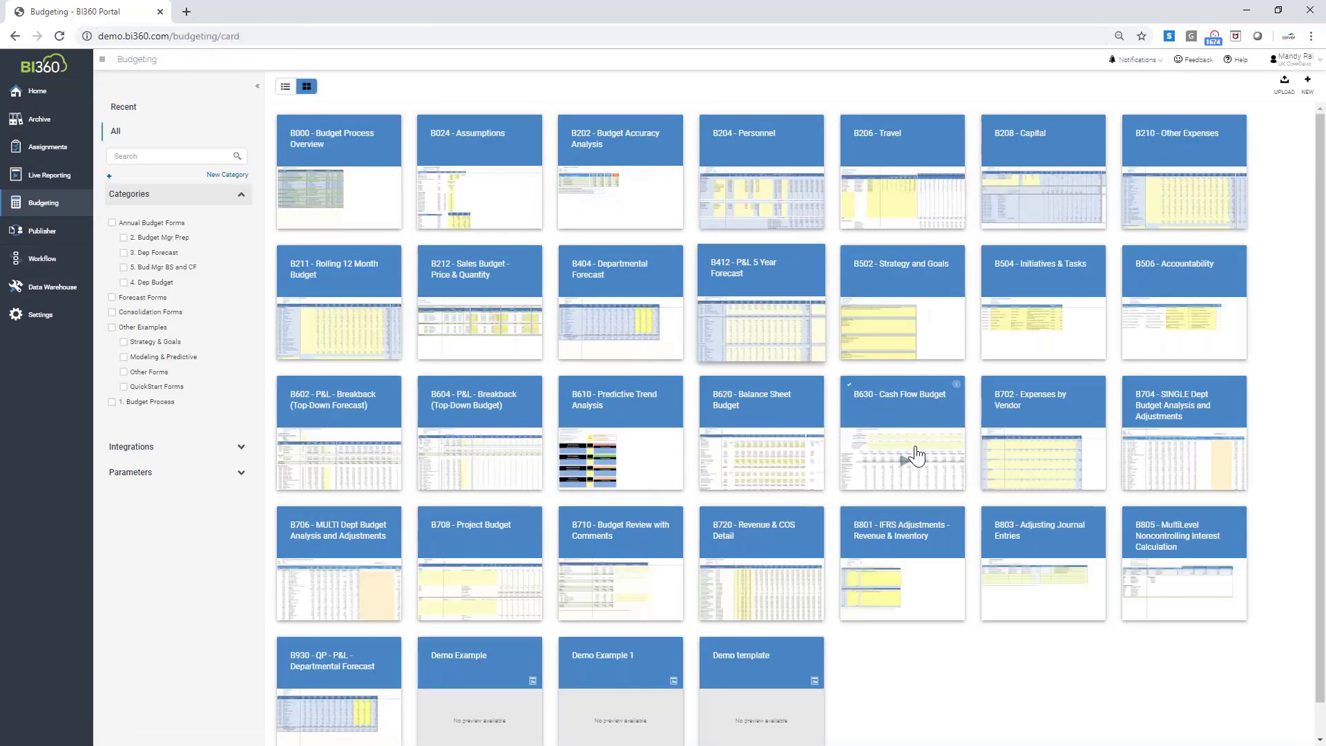
{"action": "left_click", "coordinate": [1045, 592]}
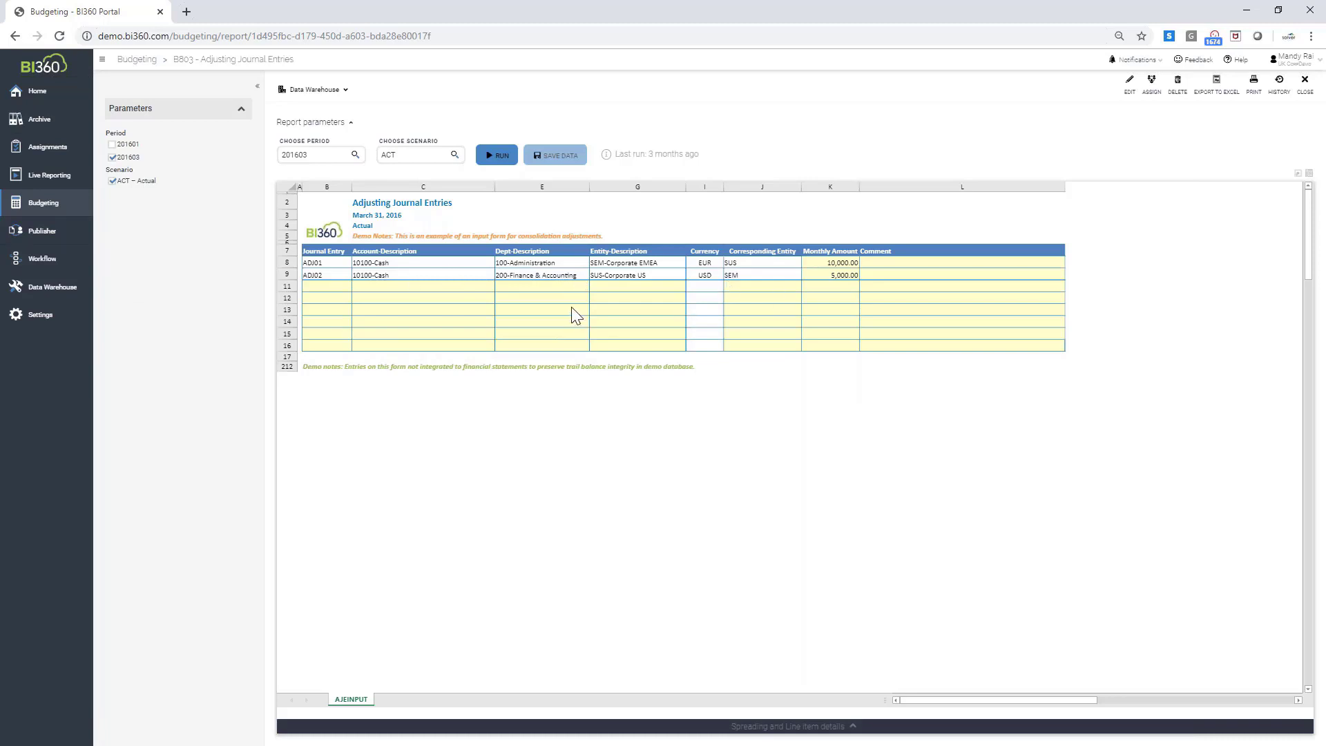
{"action": "left_click", "coordinate": [46, 204]}
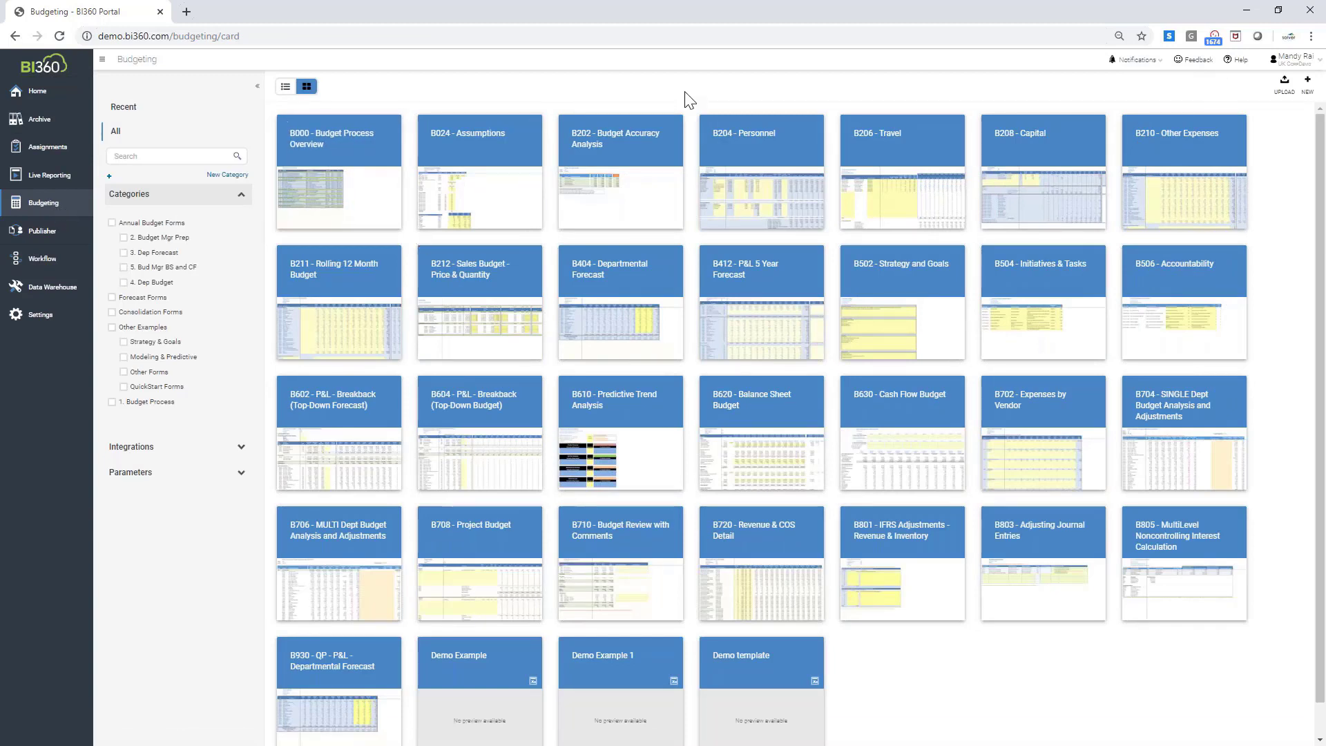
- Open the B024 - Assumptions form in full view and highlight the payroll tax assumptions and the Benefits row
{"action": "left_click", "coordinate": [476, 204]}
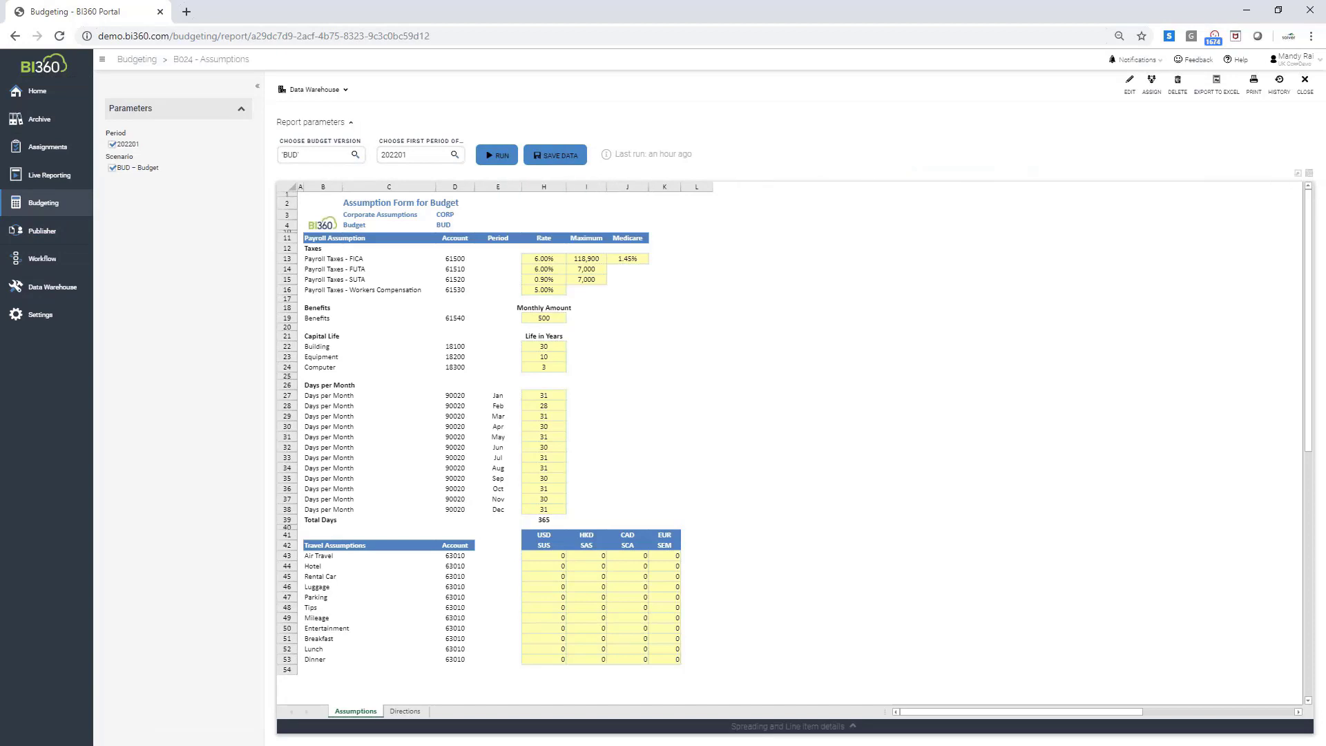
{"action": "left_click", "coordinate": [1299, 174]}
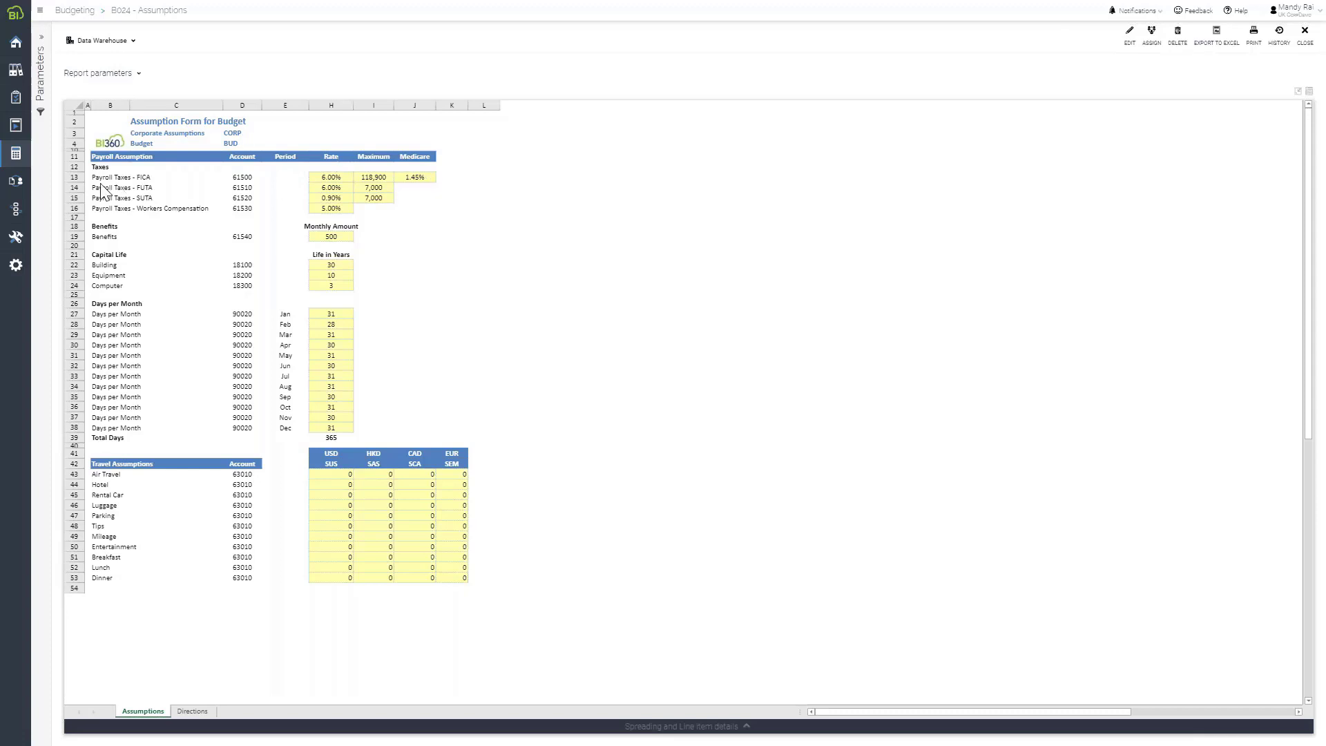
{"action": "left_click_drag", "start_coordinate": [156, 175], "coordinate": [409, 209]}
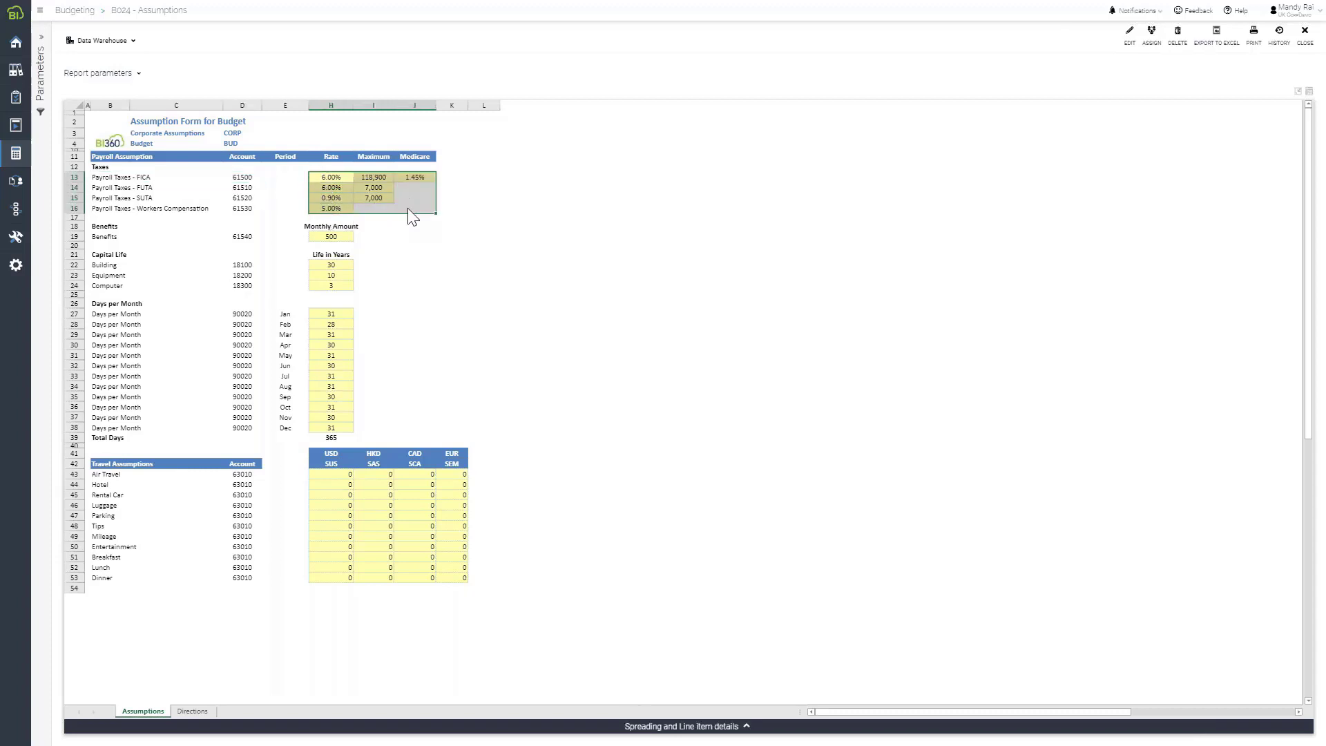
{"action": "left_click", "coordinate": [500, 219]}
{"action": "left_click_drag", "start_coordinate": [104, 237], "coordinate": [329, 234]}
{"action": "left_click", "coordinate": [240, 237]}
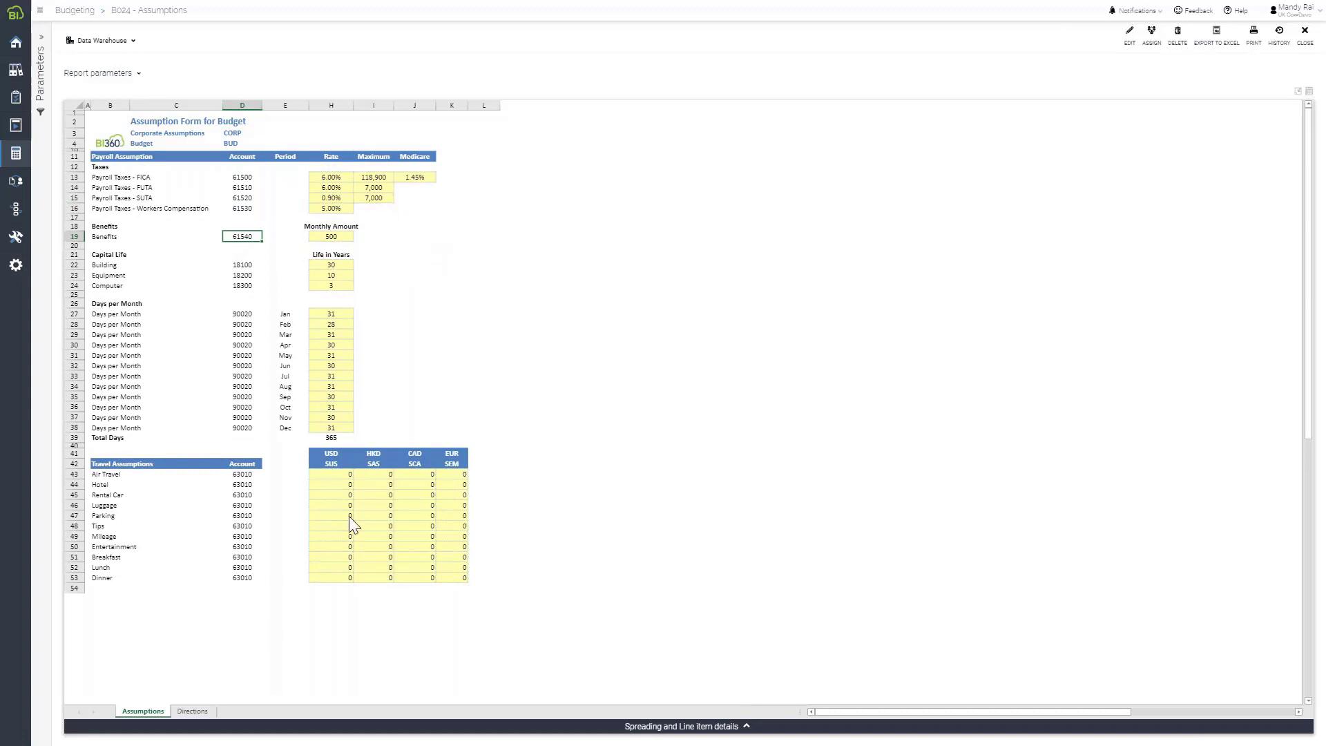
- Set the Payroll Taxes - FICA rate to 0.10 and the Benefits monthly amount to 1000, and save the form's data
{"action": "left_click", "coordinate": [333, 176]}
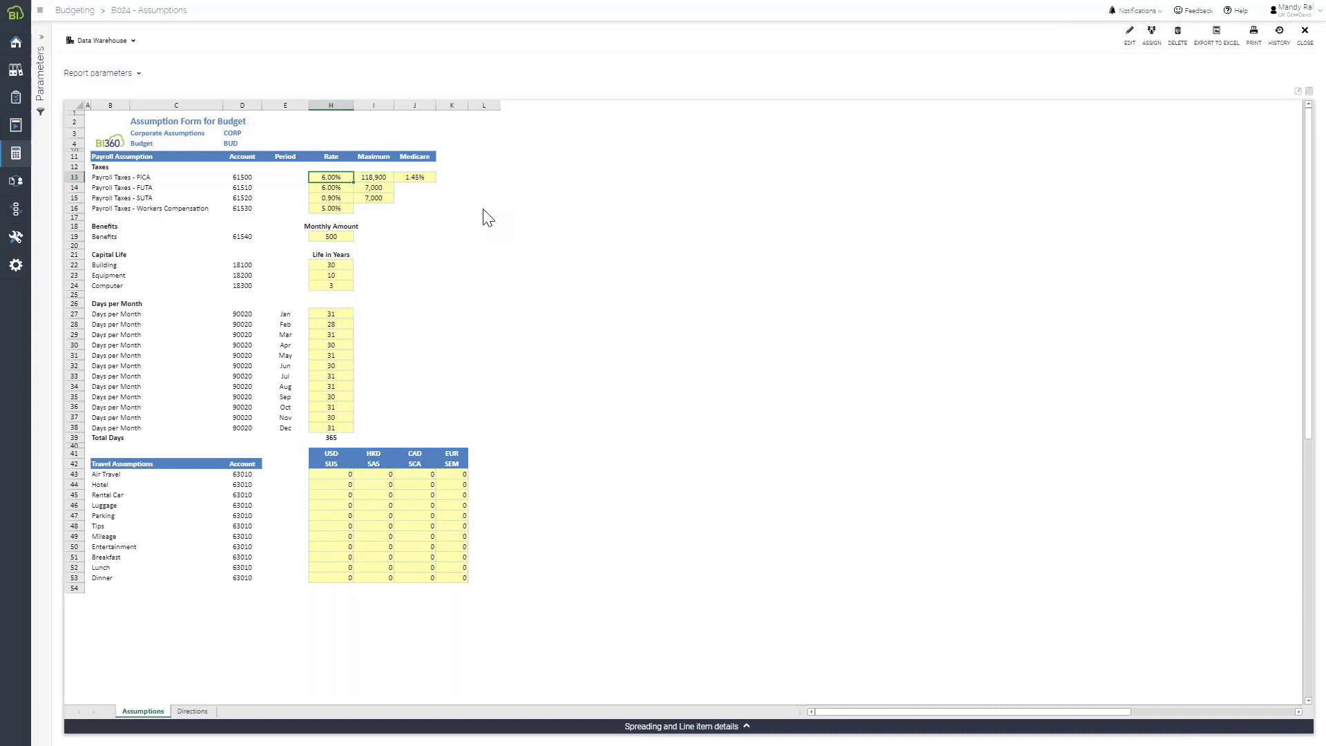
{"action": "type", "text": "0.10"}
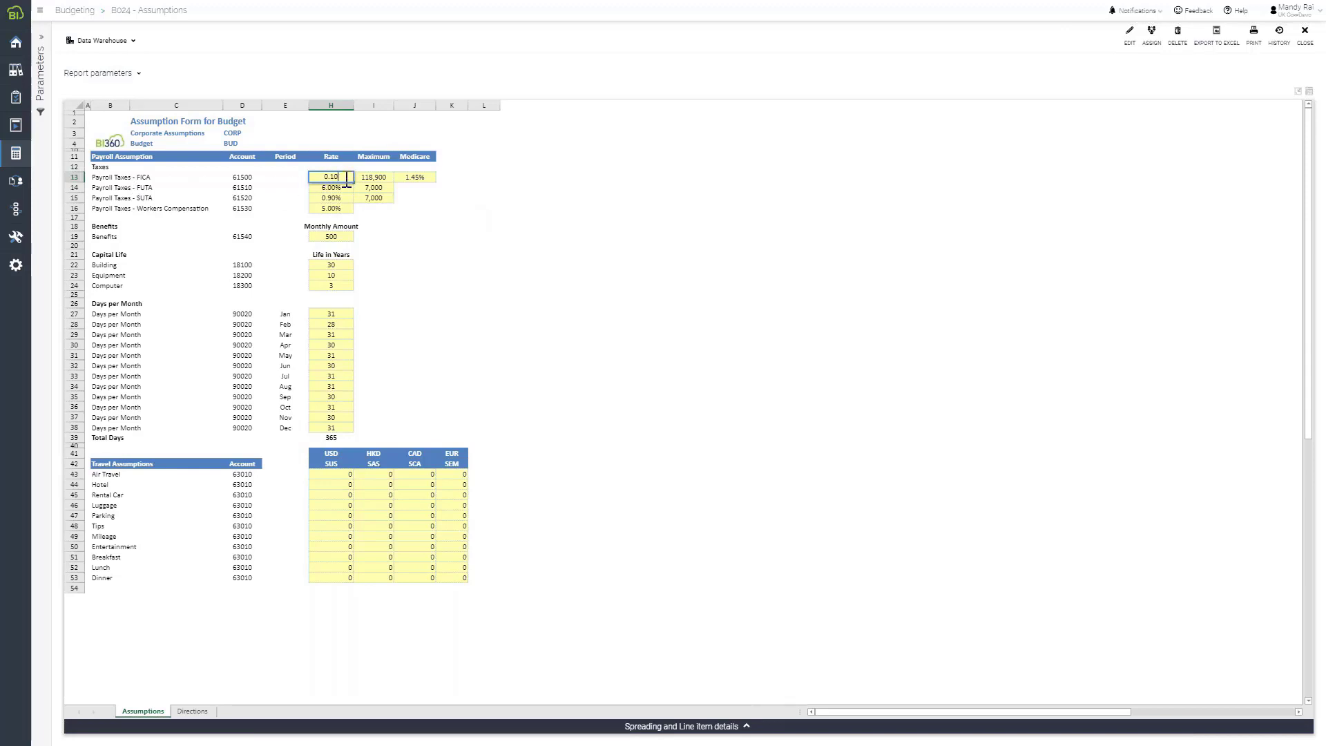
{"action": "key", "text": "Return"}
{"action": "left_click", "coordinate": [331, 239]}
{"action": "type", "text": "1000"}
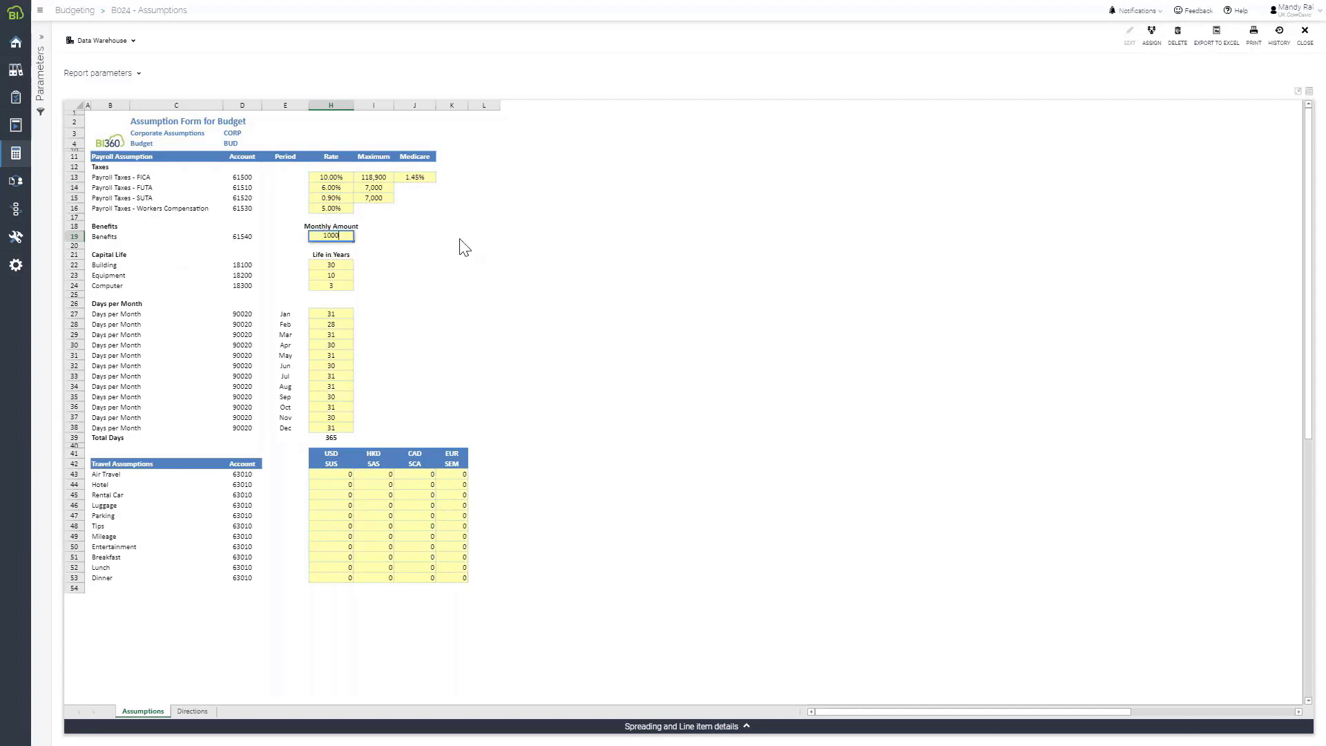
{"action": "key", "text": "Return"}
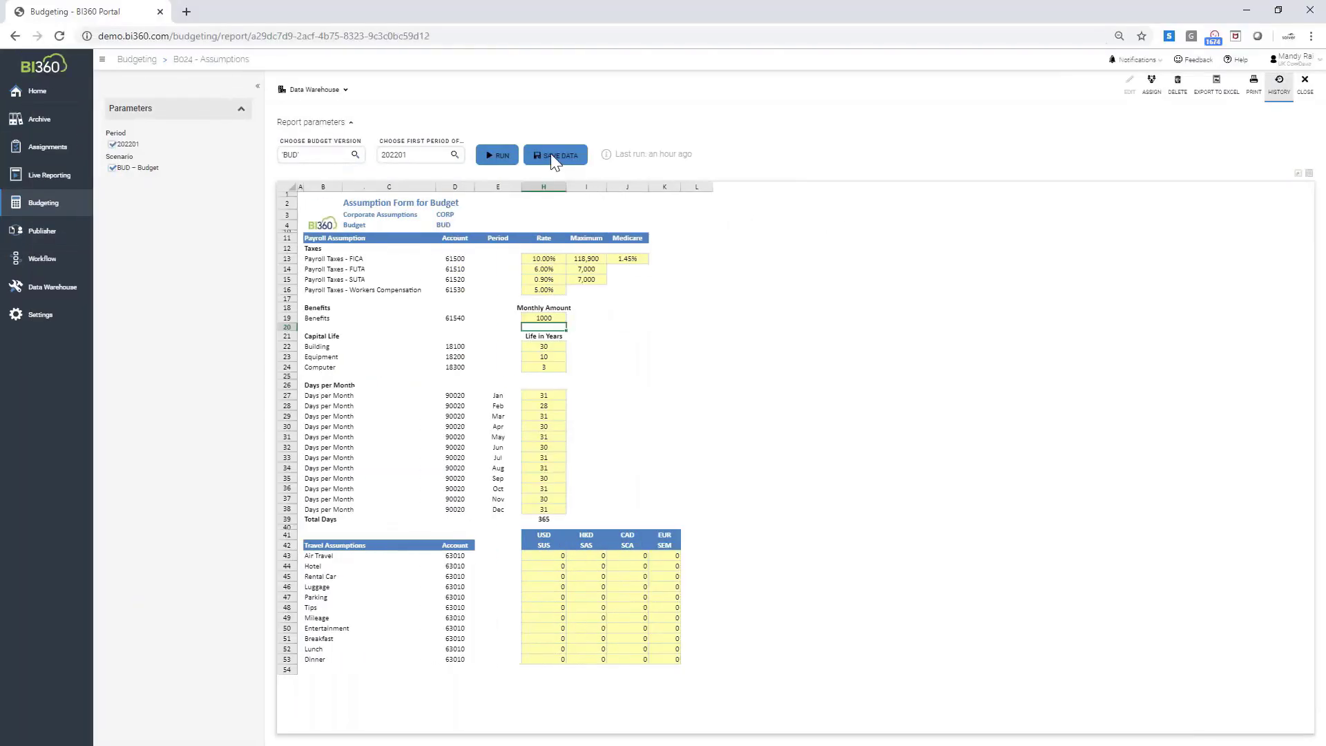
{"action": "left_click", "coordinate": [555, 154]}
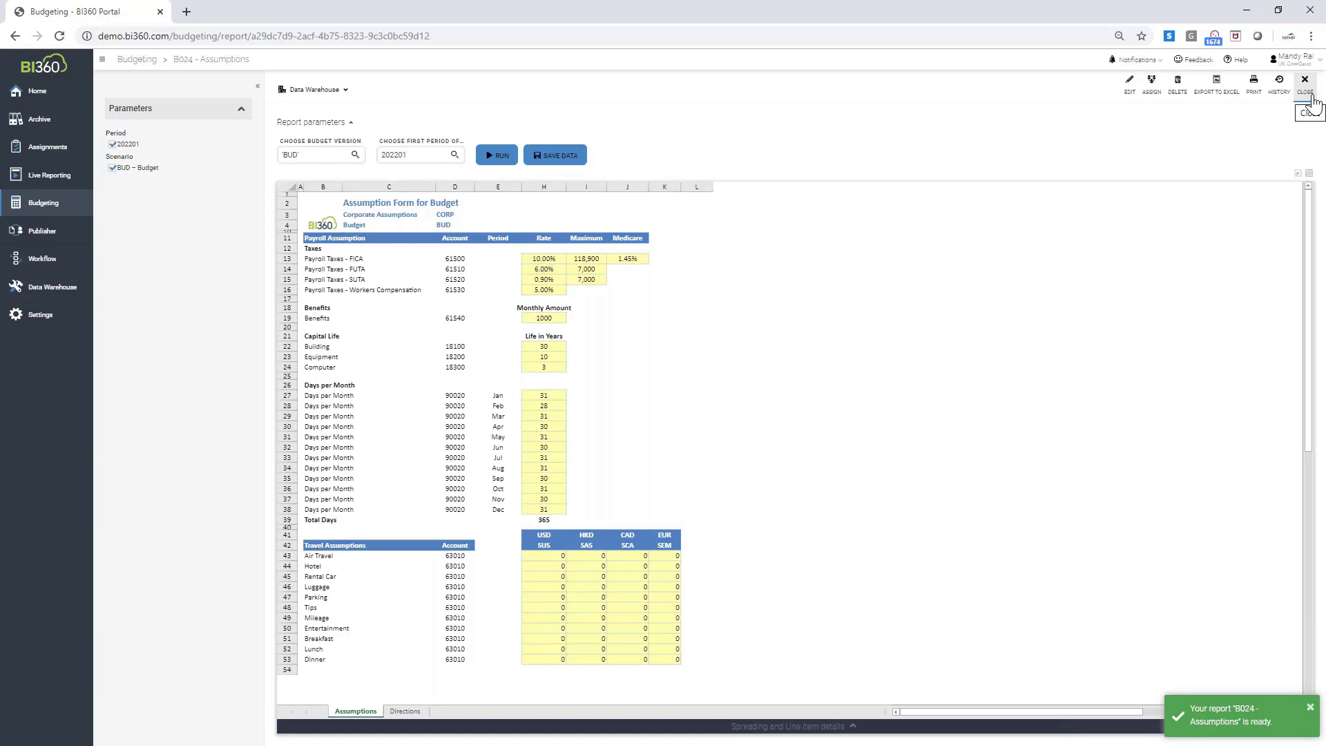
- Close the assumptions form and open the B204 - Personnel budget form with its parameters pane collapsed
{"action": "left_click", "coordinate": [1304, 82]}
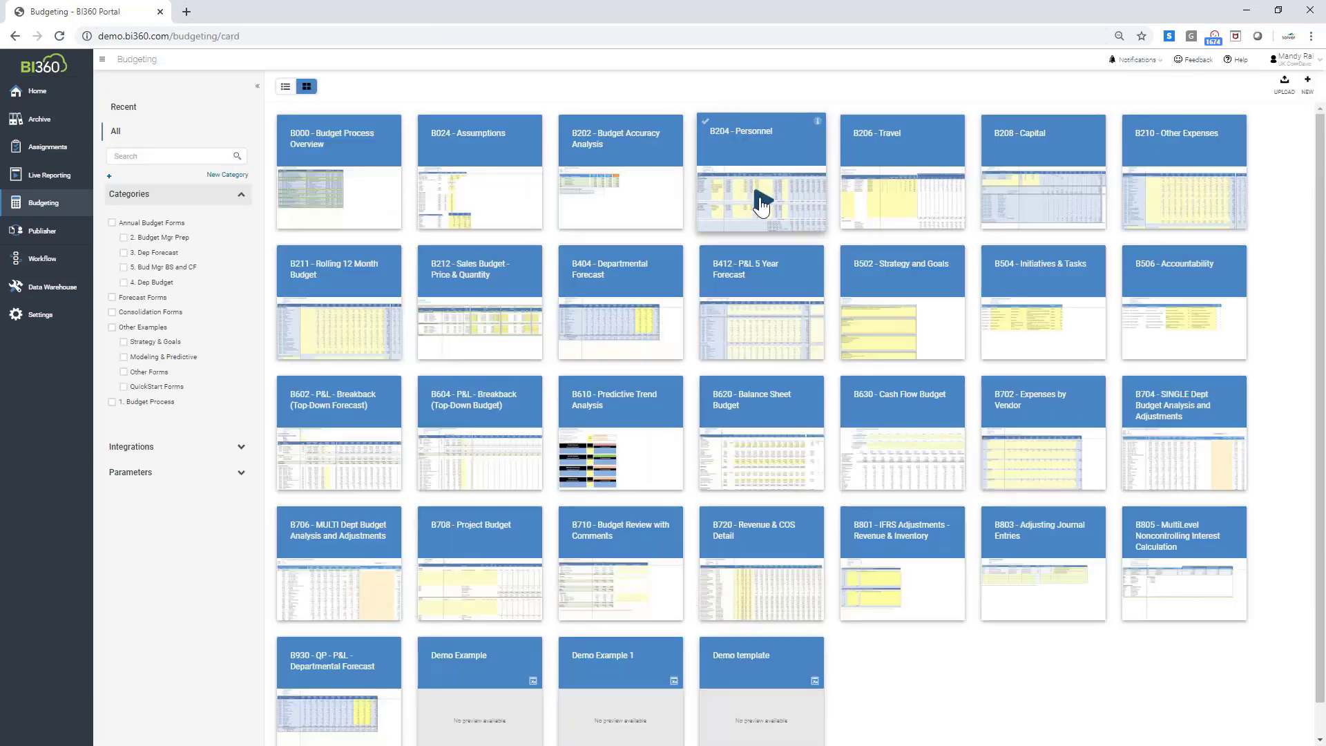
{"action": "left_click", "coordinate": [762, 203]}
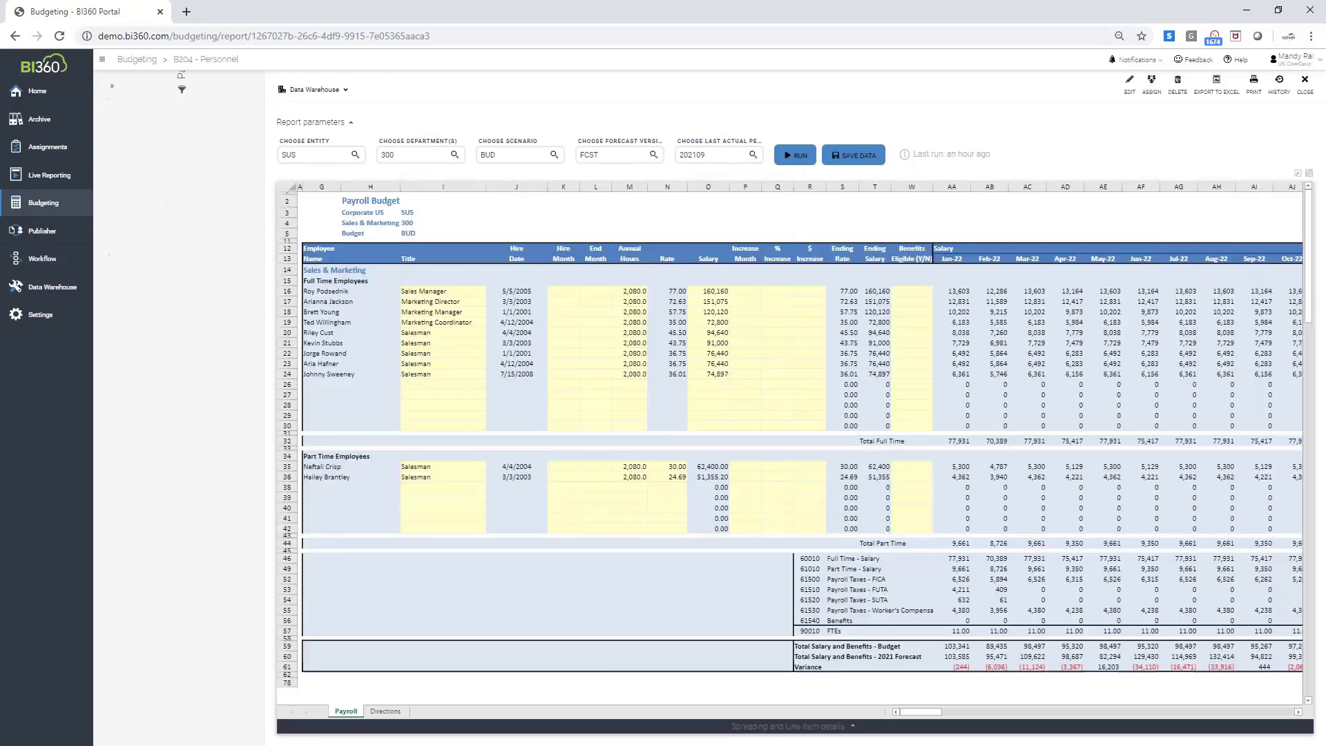
{"action": "left_click", "coordinate": [255, 86]}
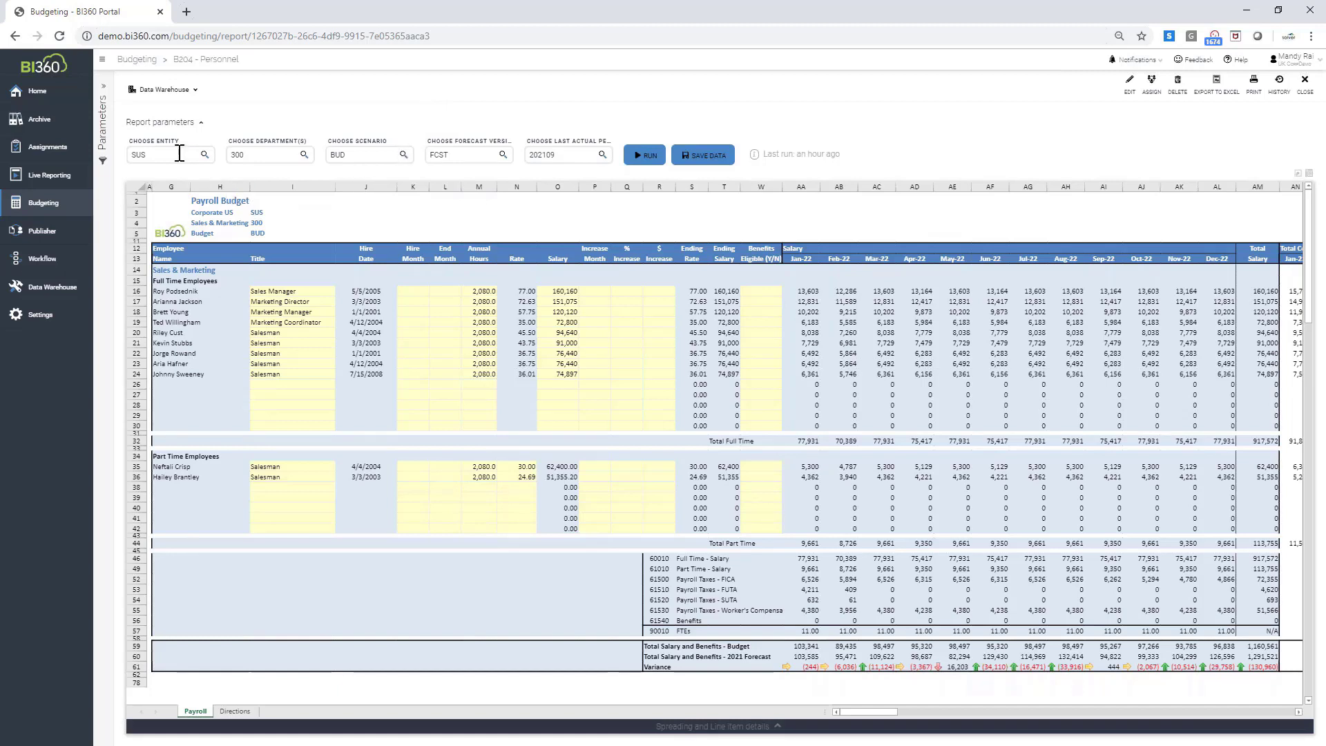
- Run the personnel budget for entity SUS (Corporate US) and department 300 (Sales & Marketing)
{"action": "left_click", "coordinate": [204, 155]}
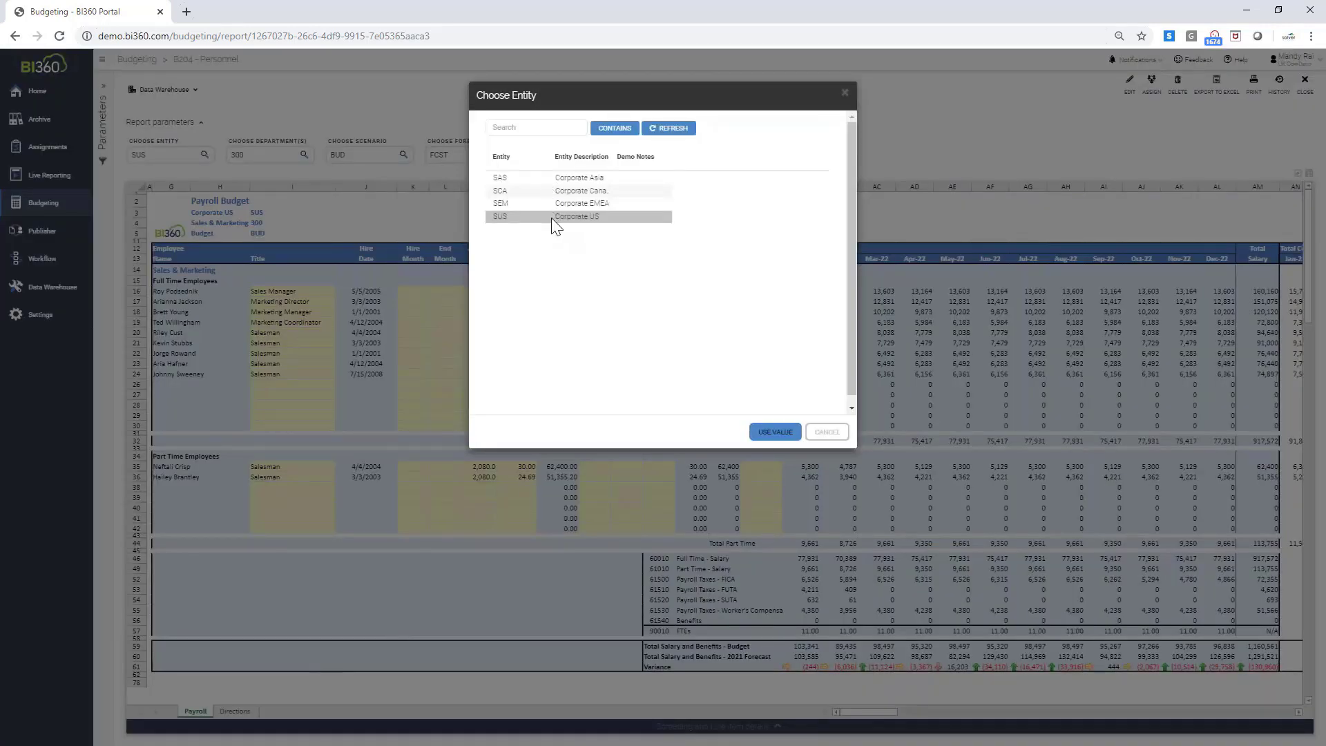
{"action": "left_click", "coordinate": [775, 433]}
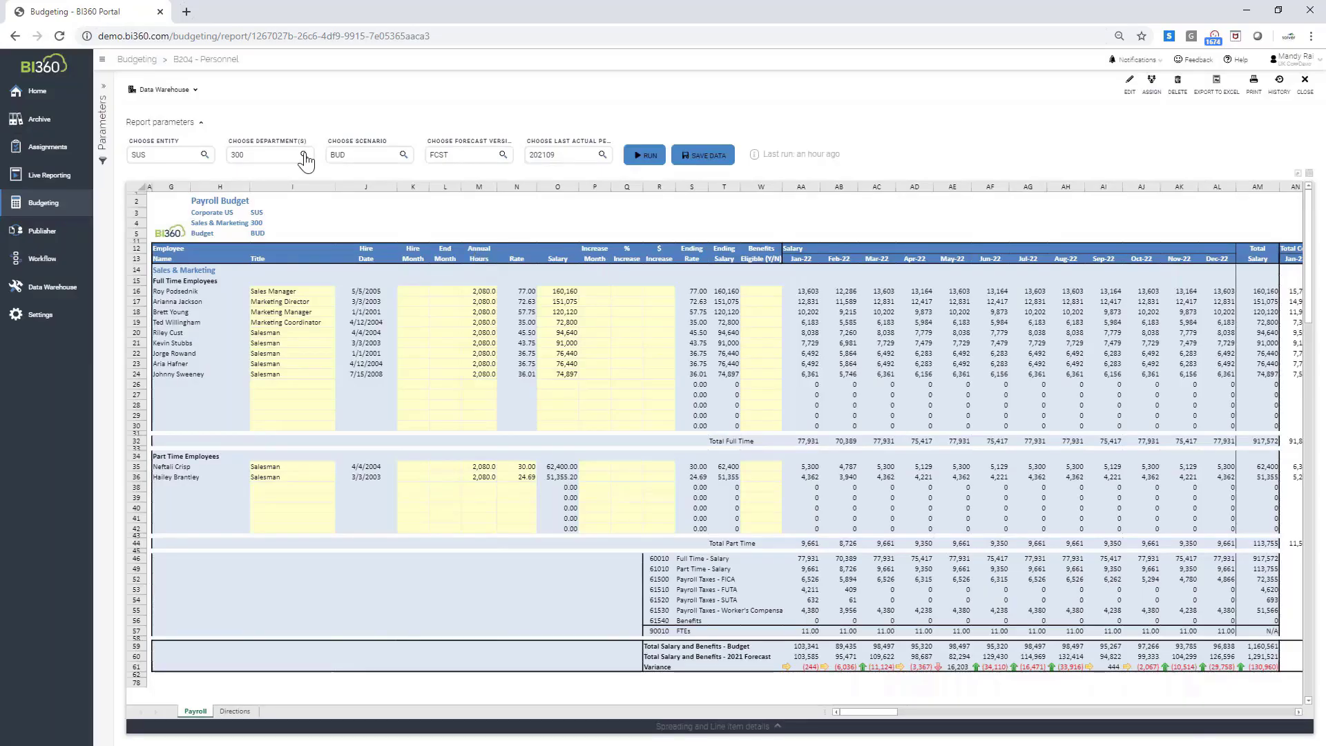
{"action": "left_click", "coordinate": [304, 154]}
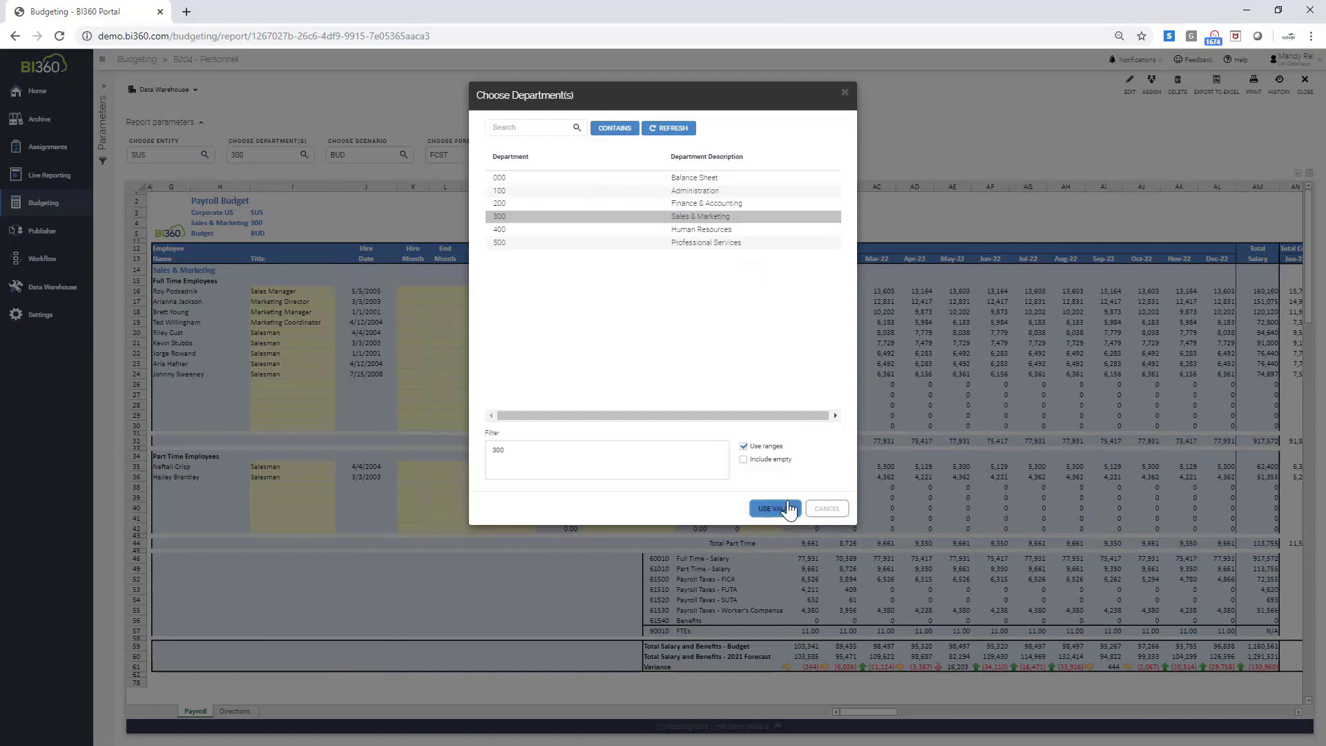
{"action": "left_click", "coordinate": [789, 509]}
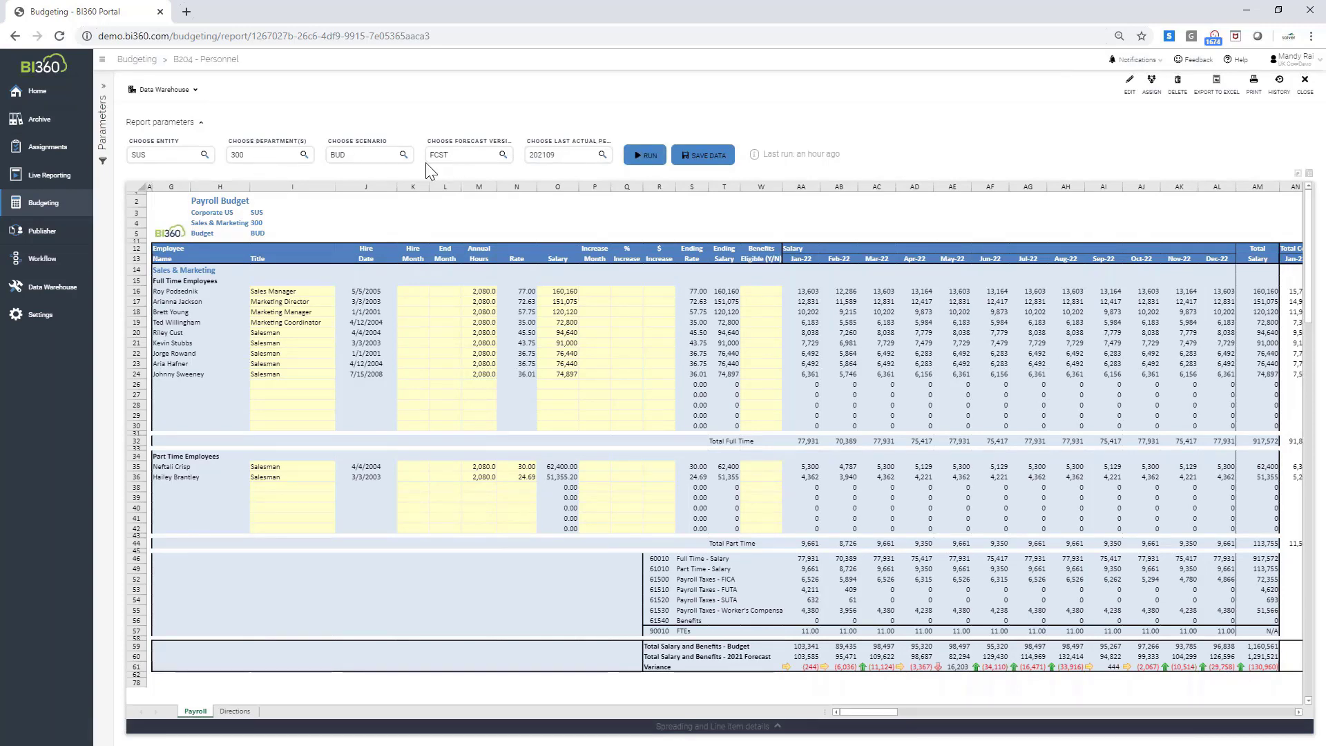
{"action": "left_click", "coordinate": [645, 157]}
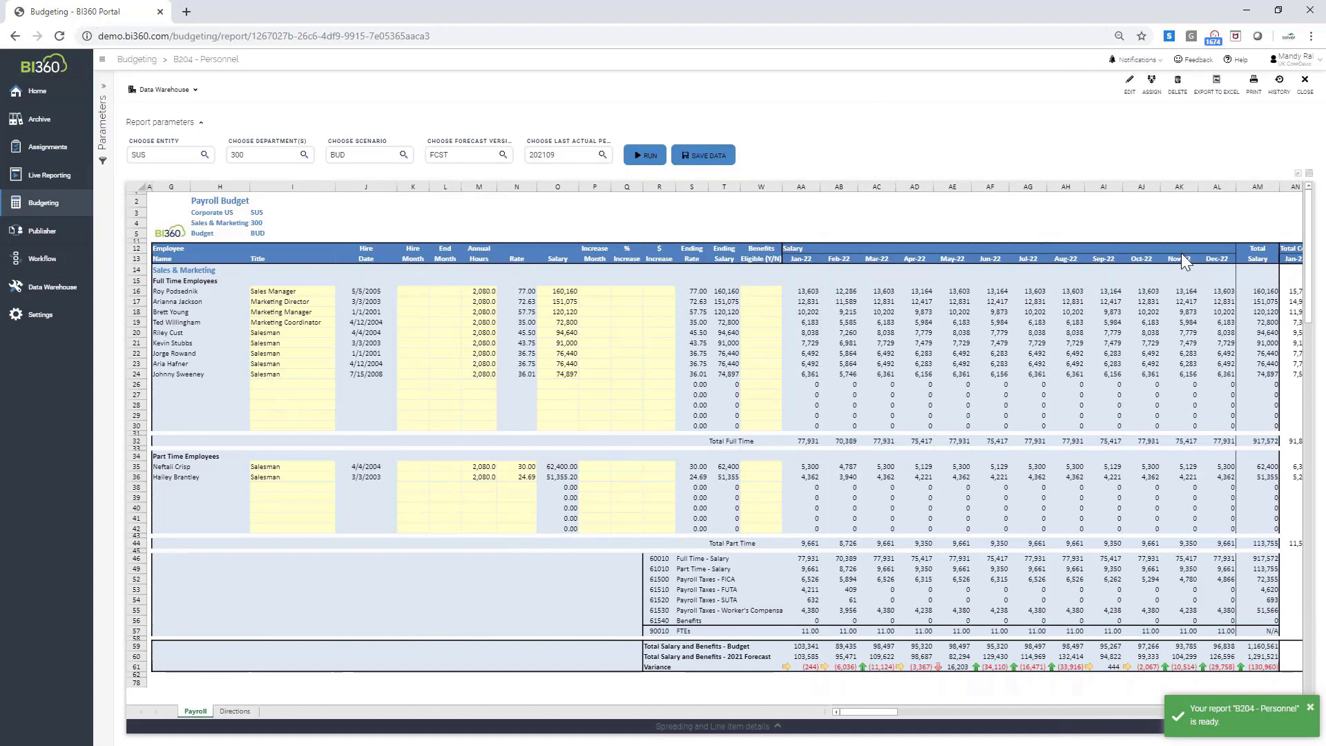
- Show the payroll budget in full view and examine the full-time and part-time sections, the input columns and the last full-time salesman's hire month
{"action": "left_click", "coordinate": [1298, 174]}
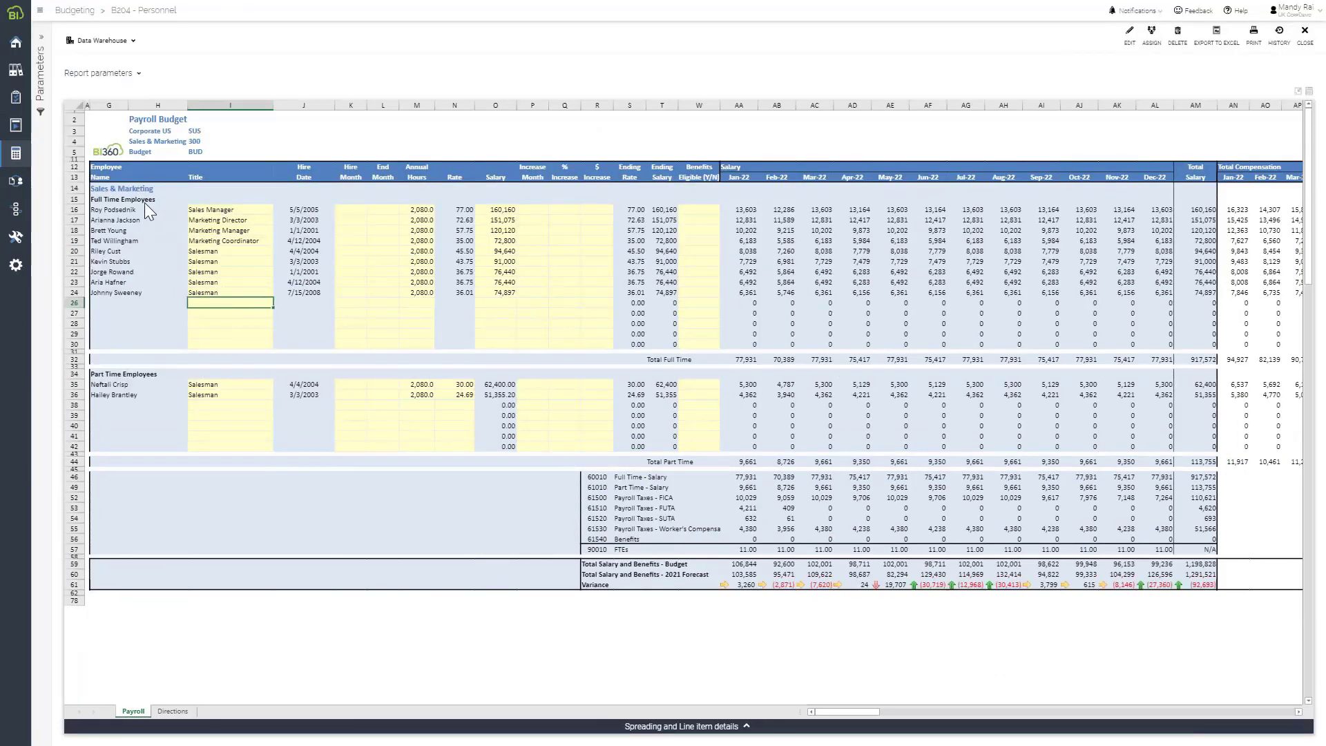
{"action": "mouse_move", "coordinate": [141, 200]}
{"action": "left_mouse_down"}
{"action": "mouse_move", "coordinate": [148, 234]}
{"action": "mouse_move", "coordinate": [150, 208]}
{"action": "left_mouse_up"}
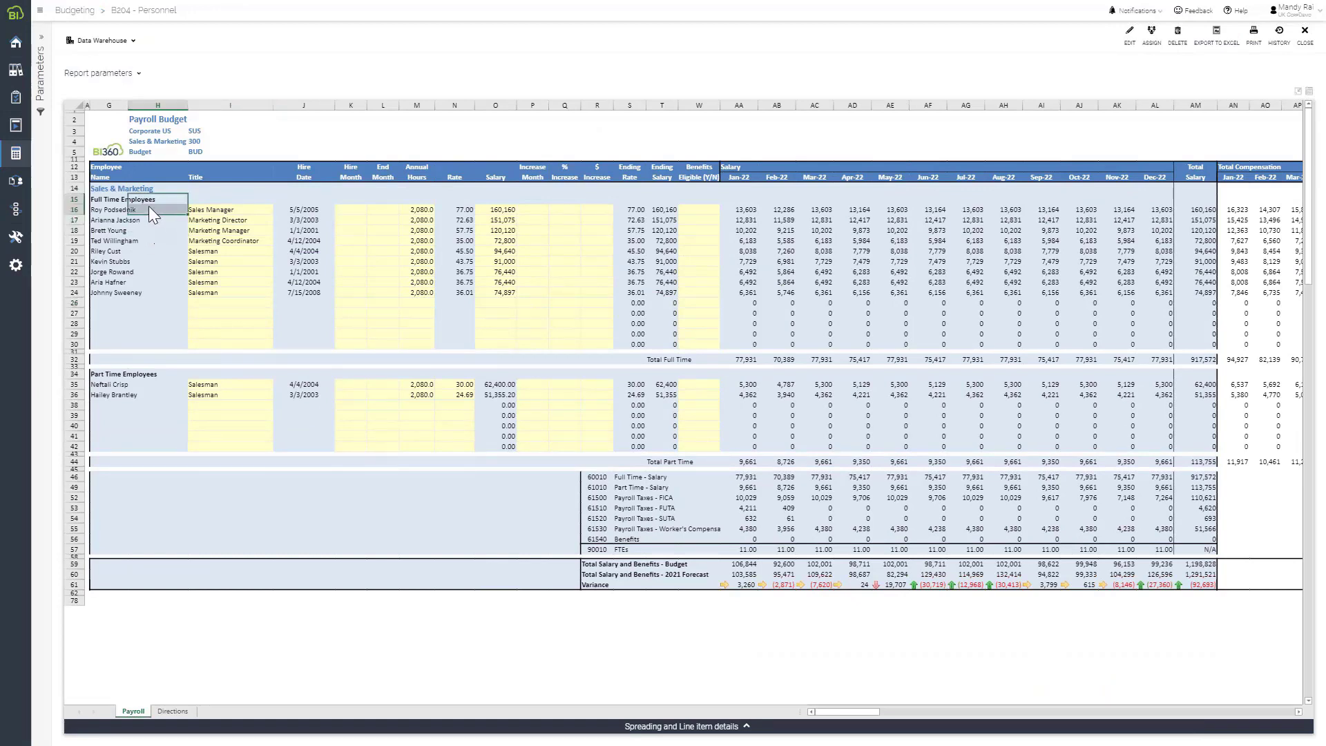
{"action": "left_click", "coordinate": [128, 377]}
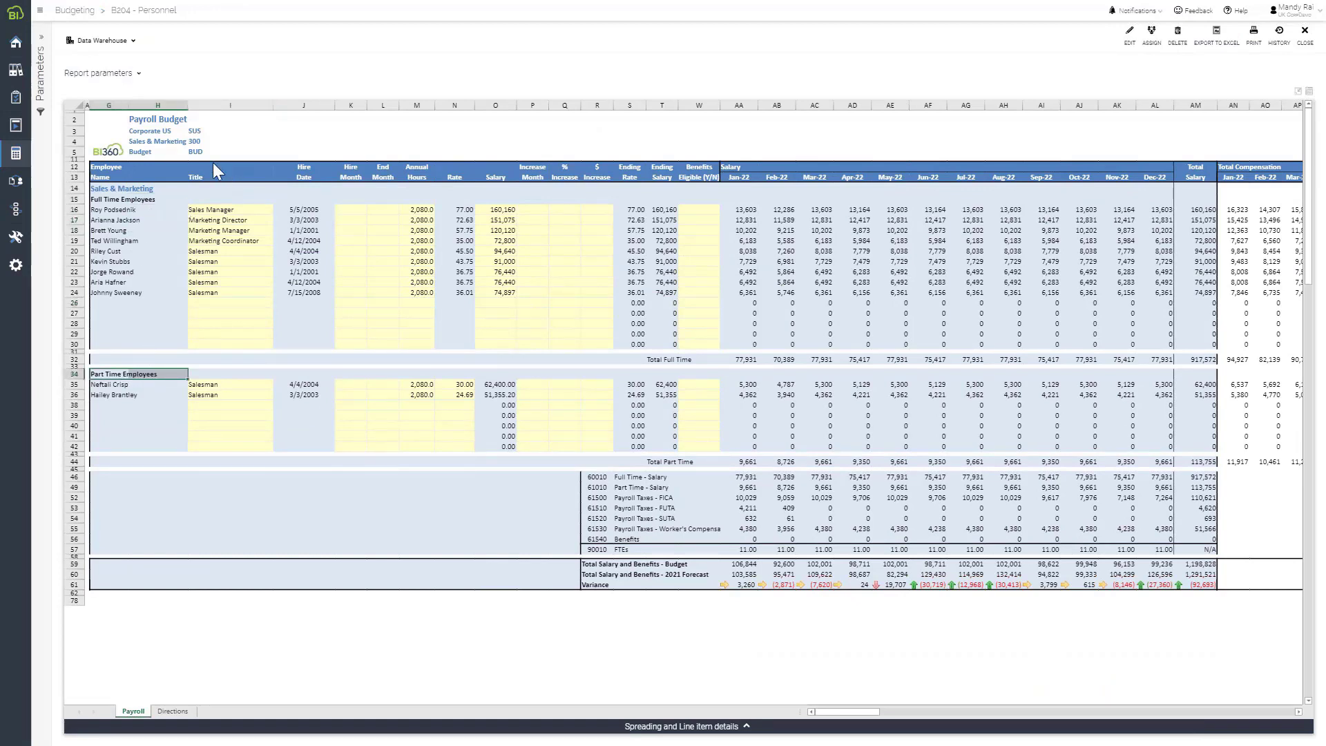
{"action": "left_click_drag", "start_coordinate": [196, 176], "coordinate": [693, 302]}
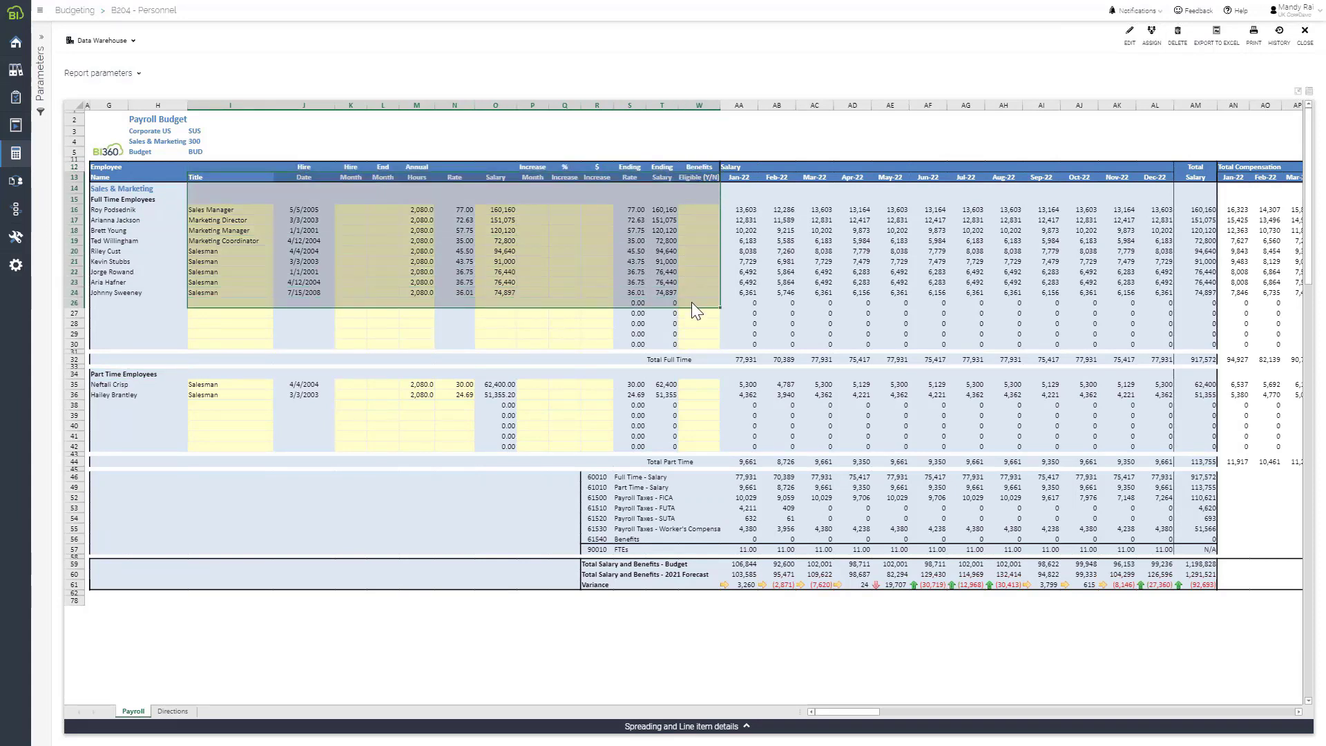
{"action": "left_click", "coordinate": [195, 295]}
{"action": "left_click", "coordinate": [352, 293]}
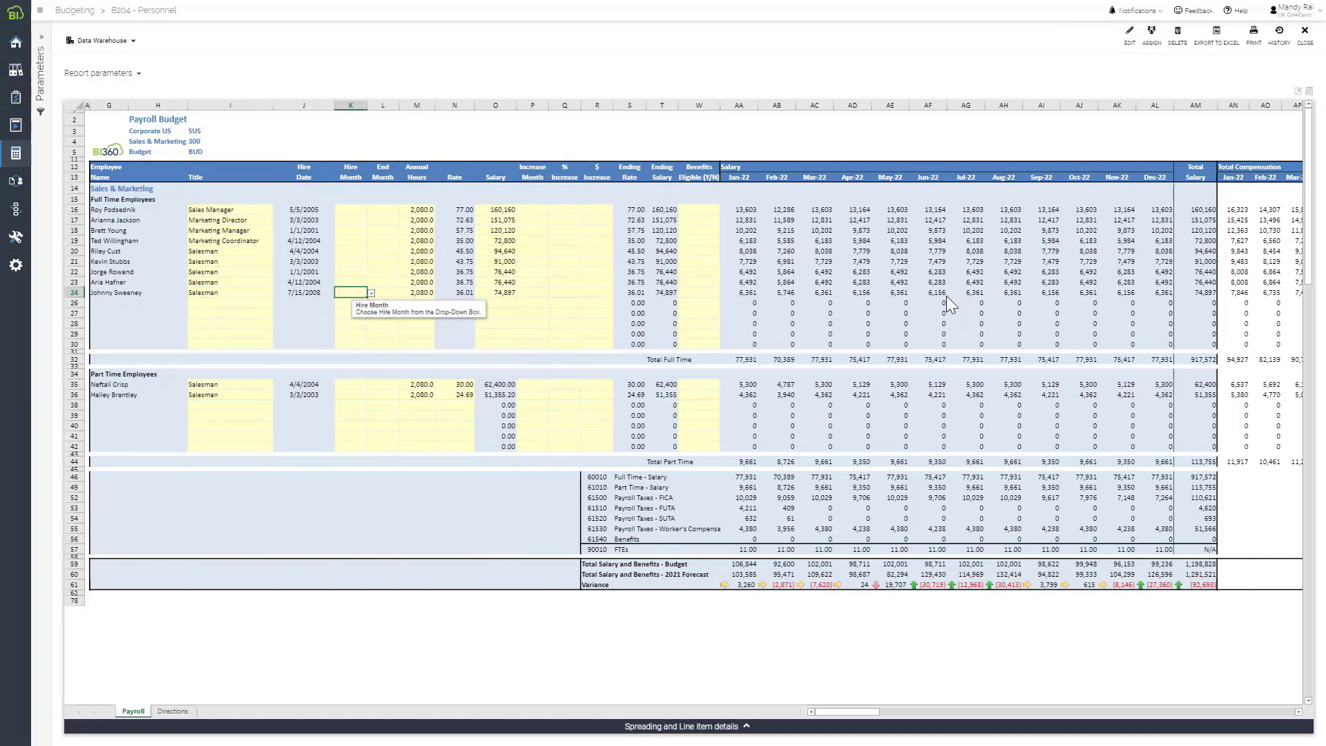
- Add a full-time position titled Account Manager in the first empty row, with hire month Mar
{"action": "left_click", "coordinate": [204, 304]}
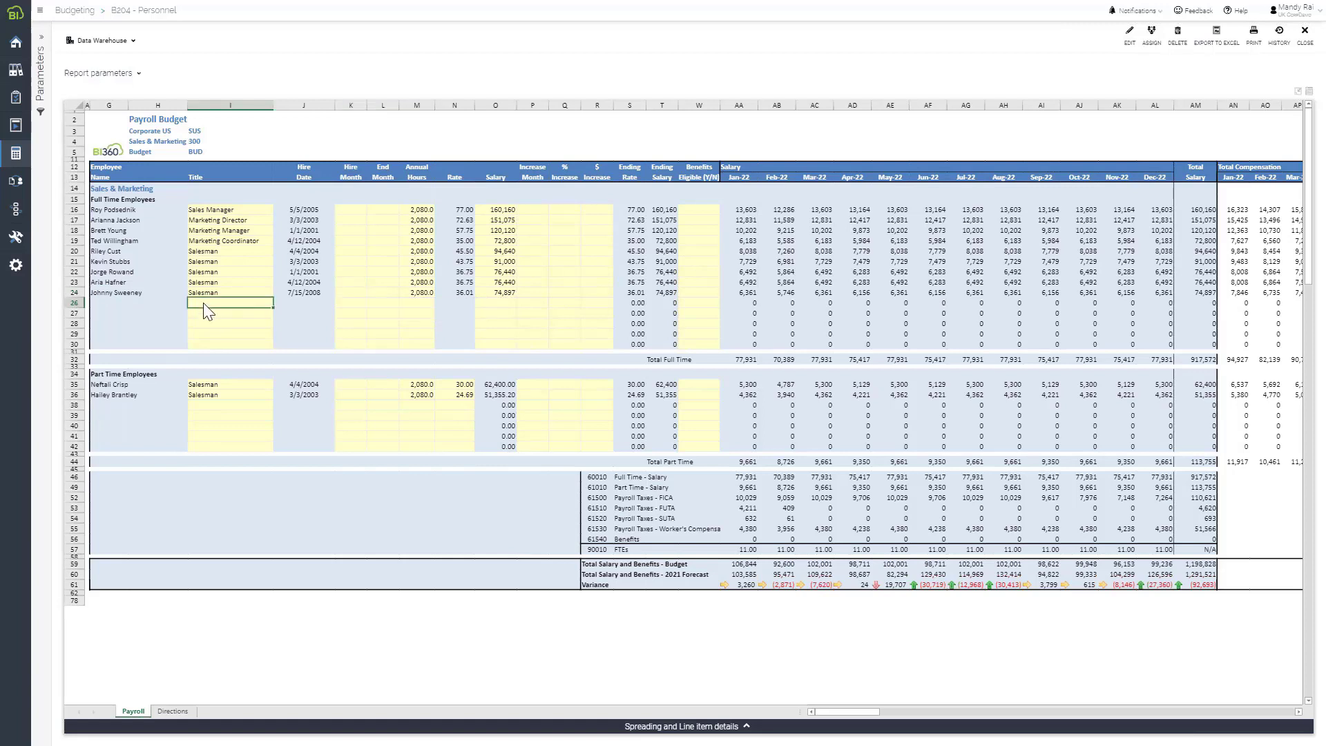
{"action": "type", "text": "Account Manager"}
{"action": "key", "text": "Tab"}
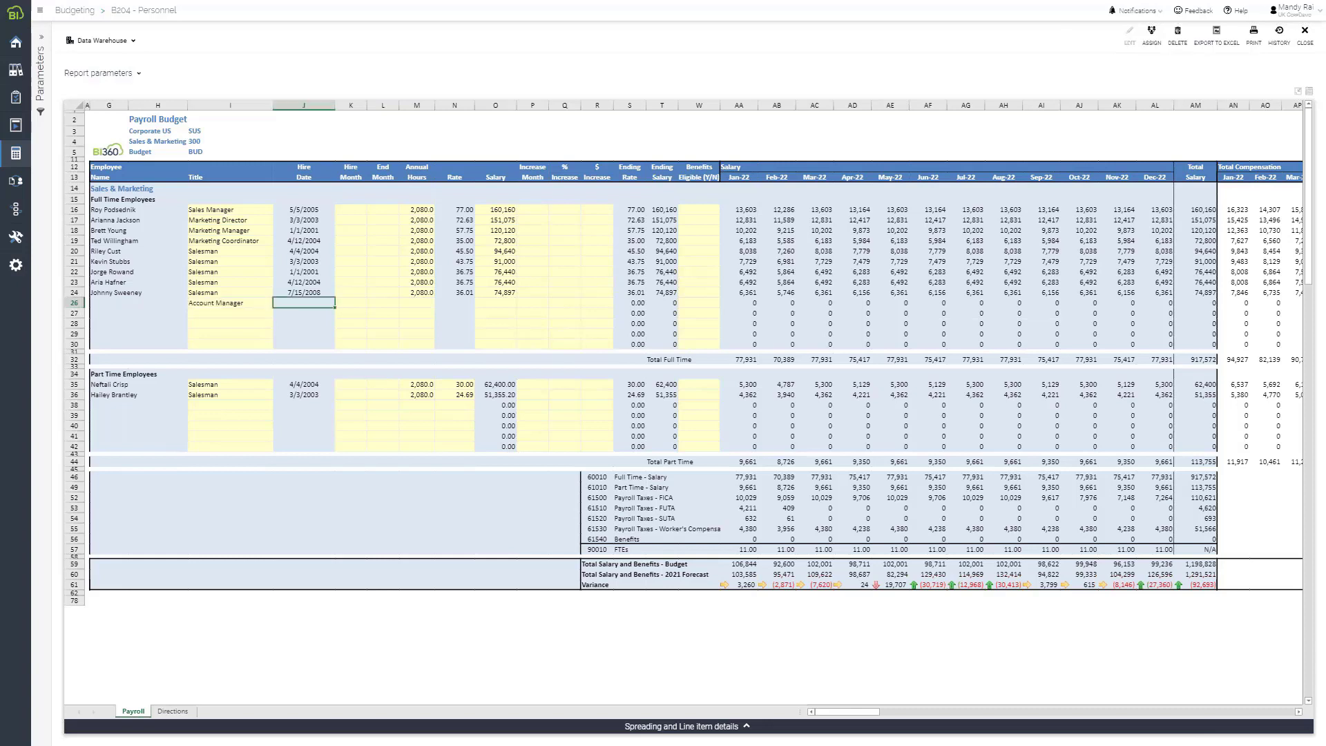
{"action": "left_click", "coordinate": [351, 304]}
{"action": "left_click", "coordinate": [371, 305]}
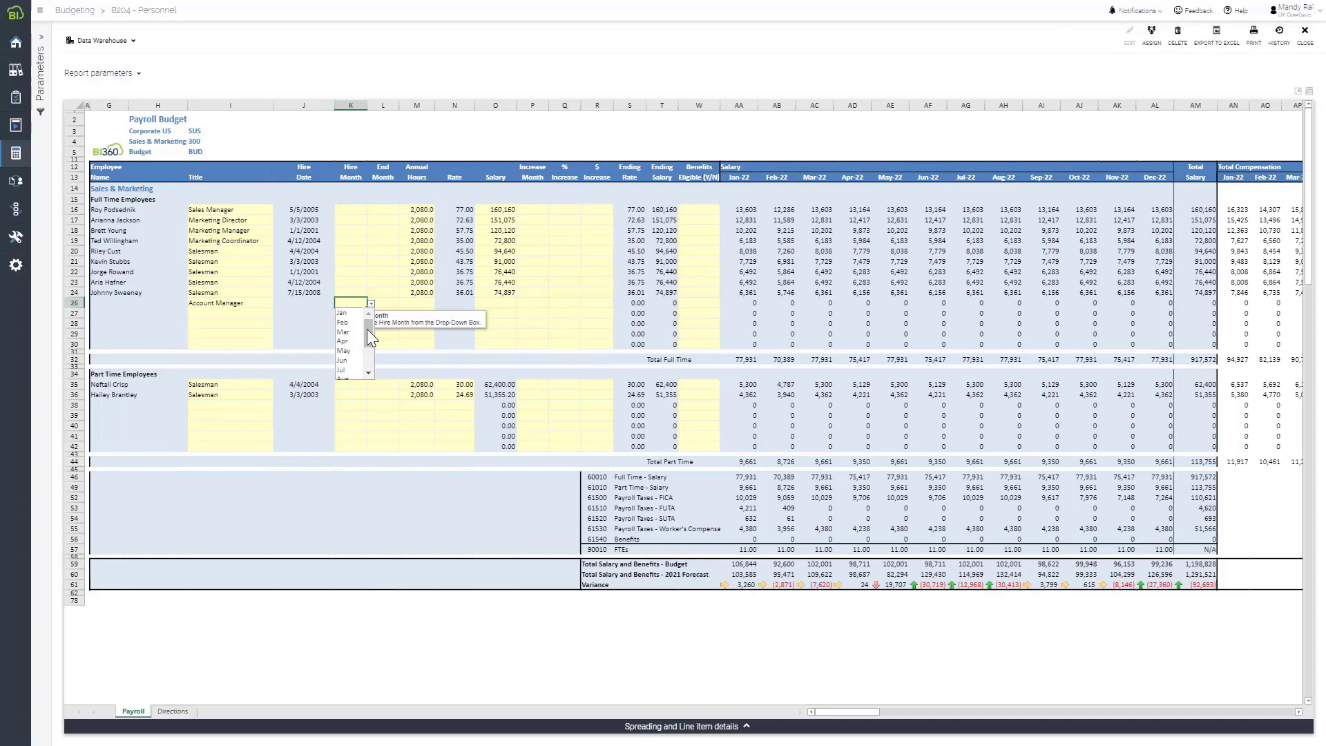
{"action": "scroll", "coordinate": [366, 333], "scroll_direction": "down", "scroll_amount": 1}
{"action": "key", "text": "Return"}
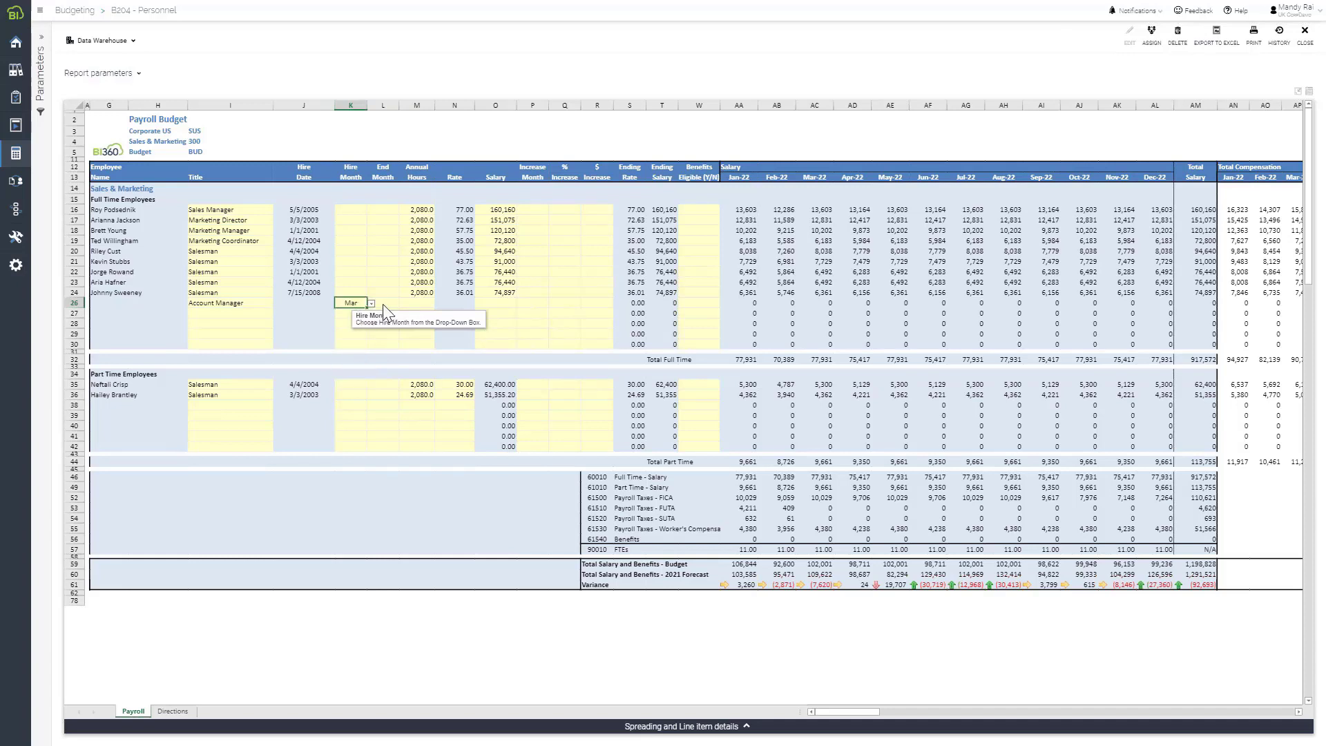
- Set the Account Manager's end month to Dec, annual hours to 2080 and salary to 50000
{"action": "left_click", "coordinate": [383, 303]}
{"action": "left_click", "coordinate": [403, 303]}
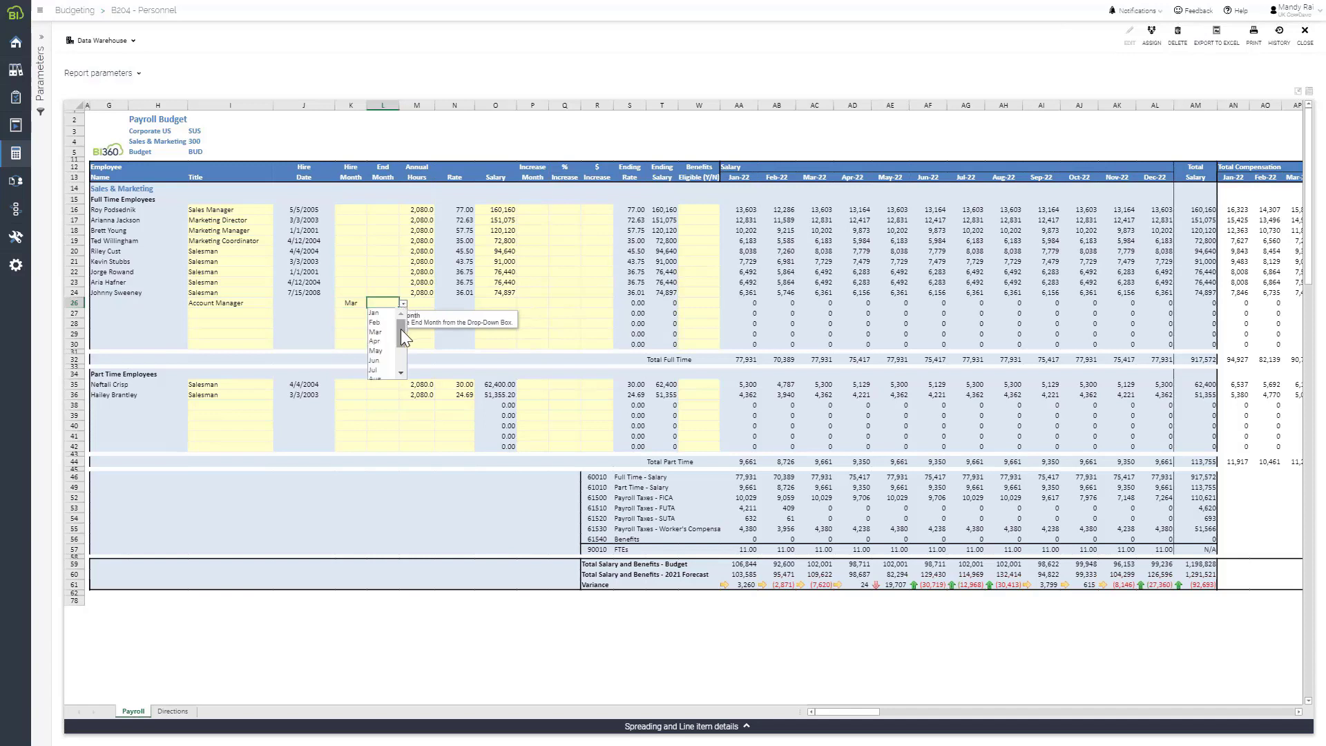
{"action": "left_click", "coordinate": [378, 365]}
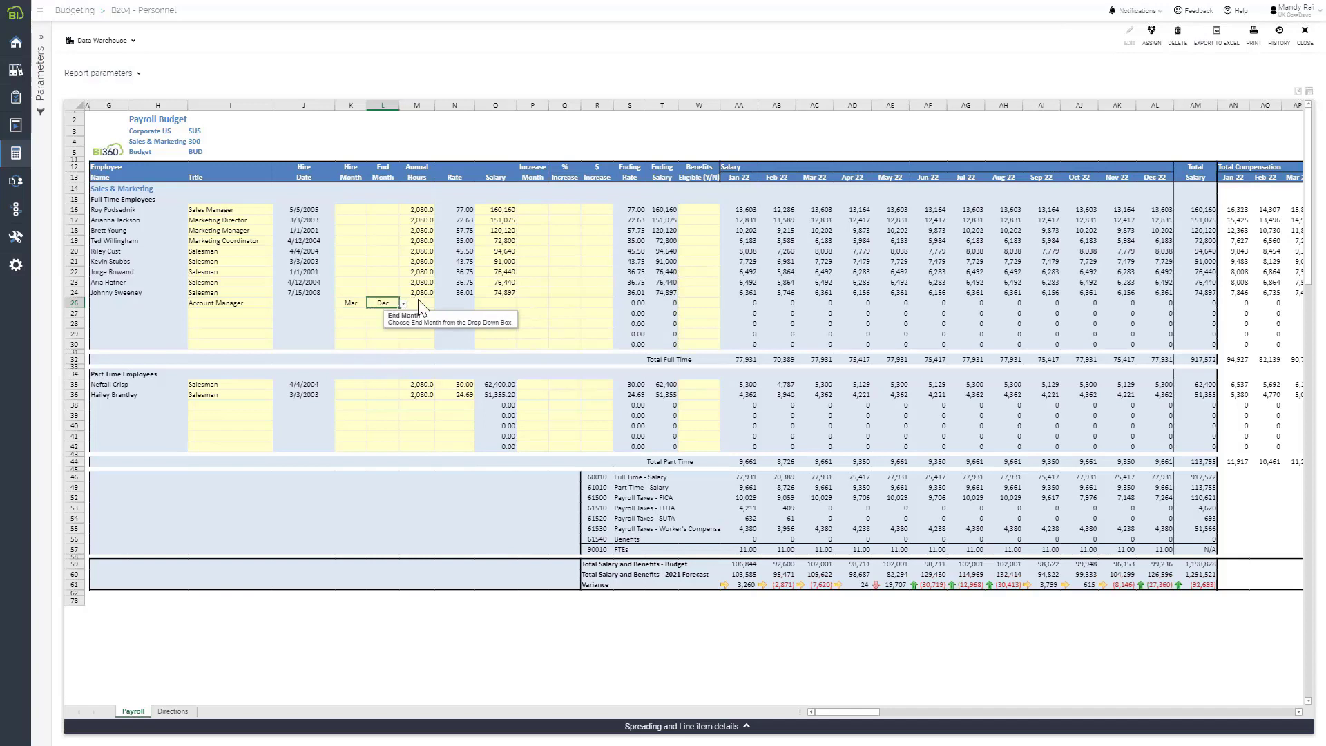
{"action": "left_click", "coordinate": [419, 302]}
{"action": "type", "text": "2080"}
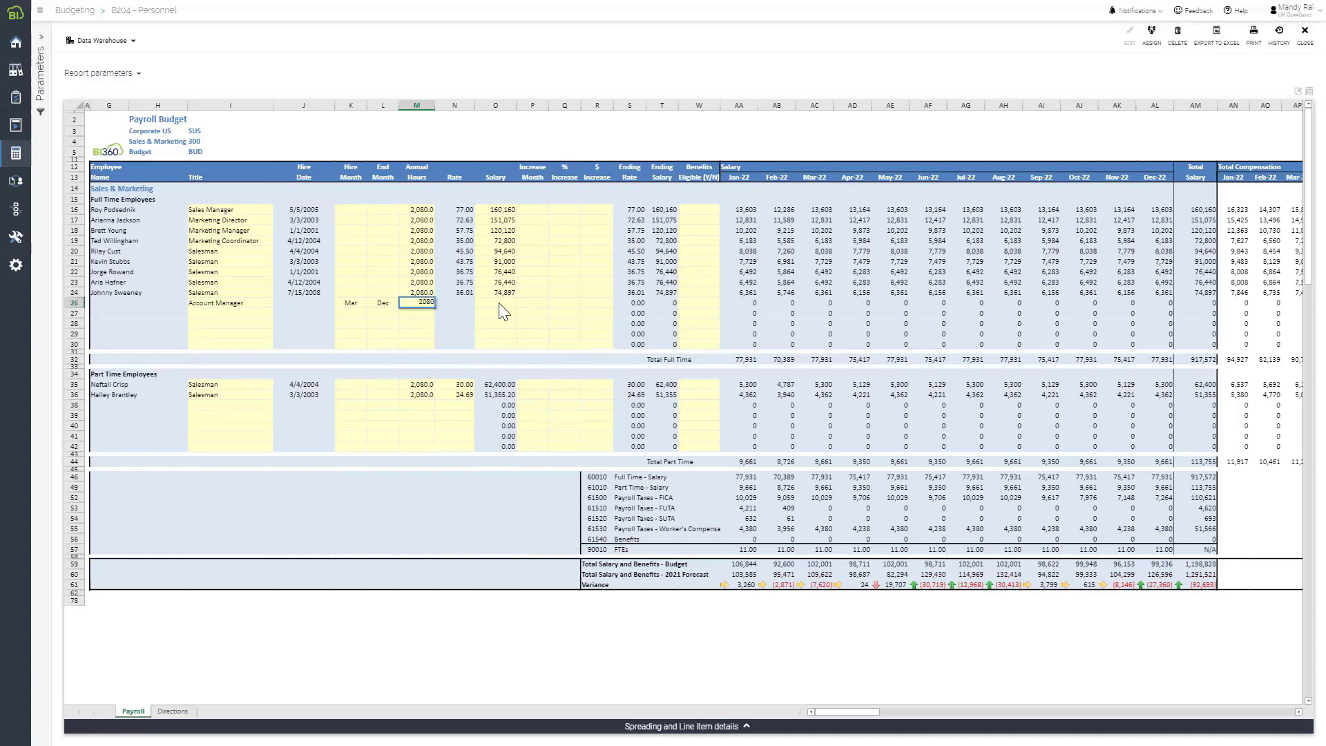
{"action": "left_click", "coordinate": [500, 304]}
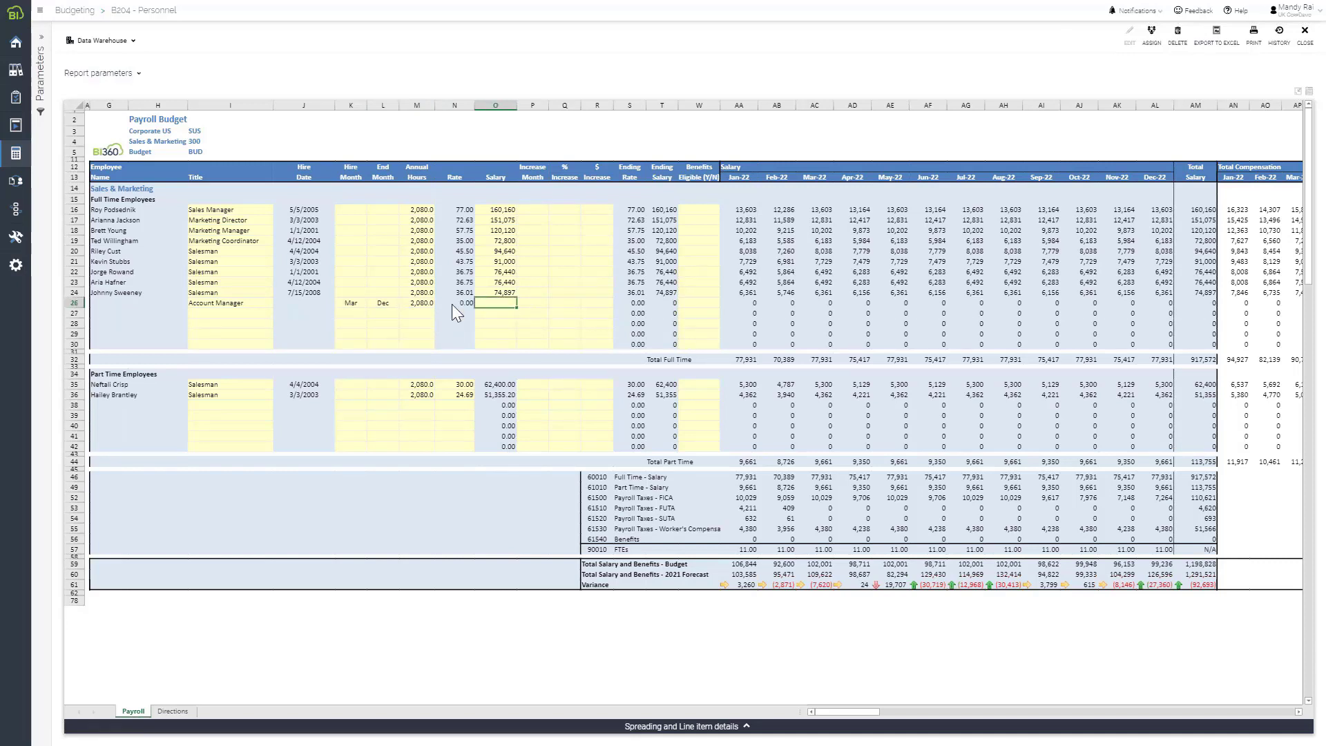
{"action": "type", "text": "50000"}
{"action": "key", "text": "Return"}
{"action": "left_click", "coordinate": [497, 302]}
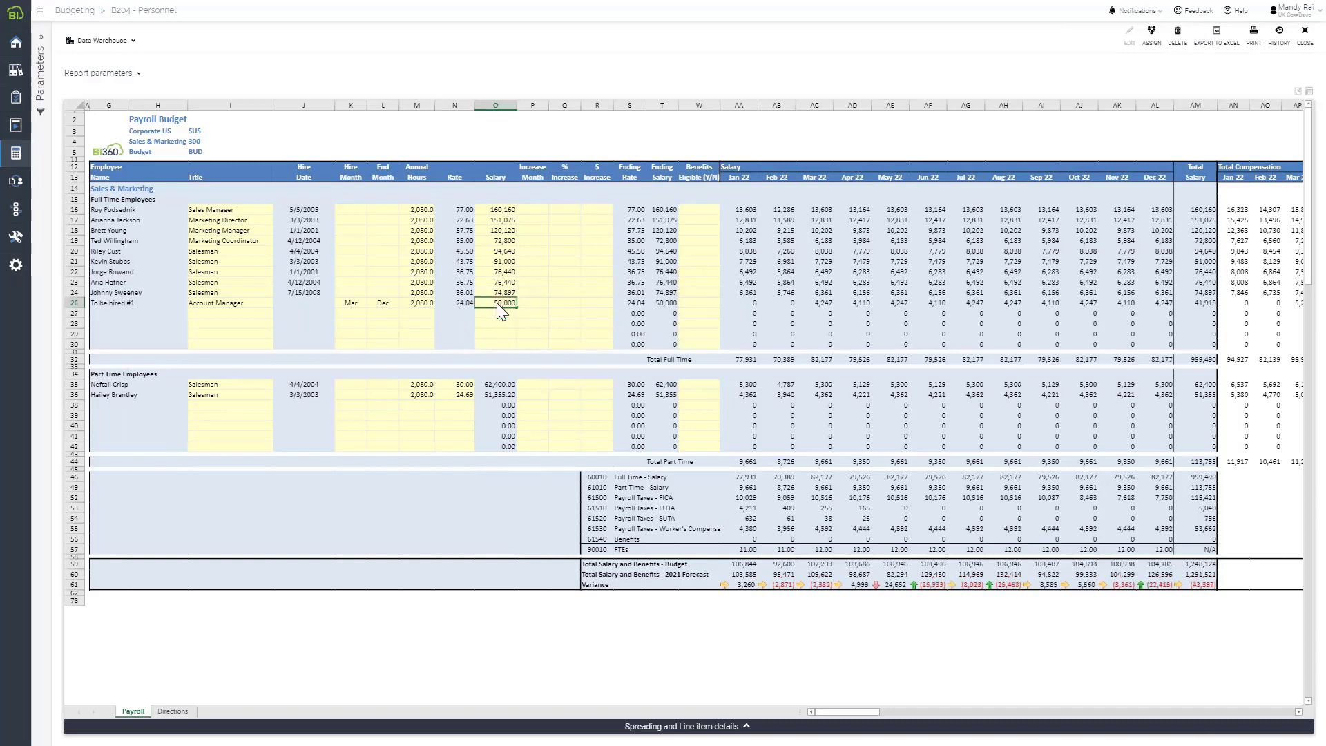
- Examine the new hire's hours and salary, its monthly salary spread from March to the total, and the increase columns
{"action": "left_click", "coordinate": [413, 302]}
{"action": "left_click", "coordinate": [498, 304]}
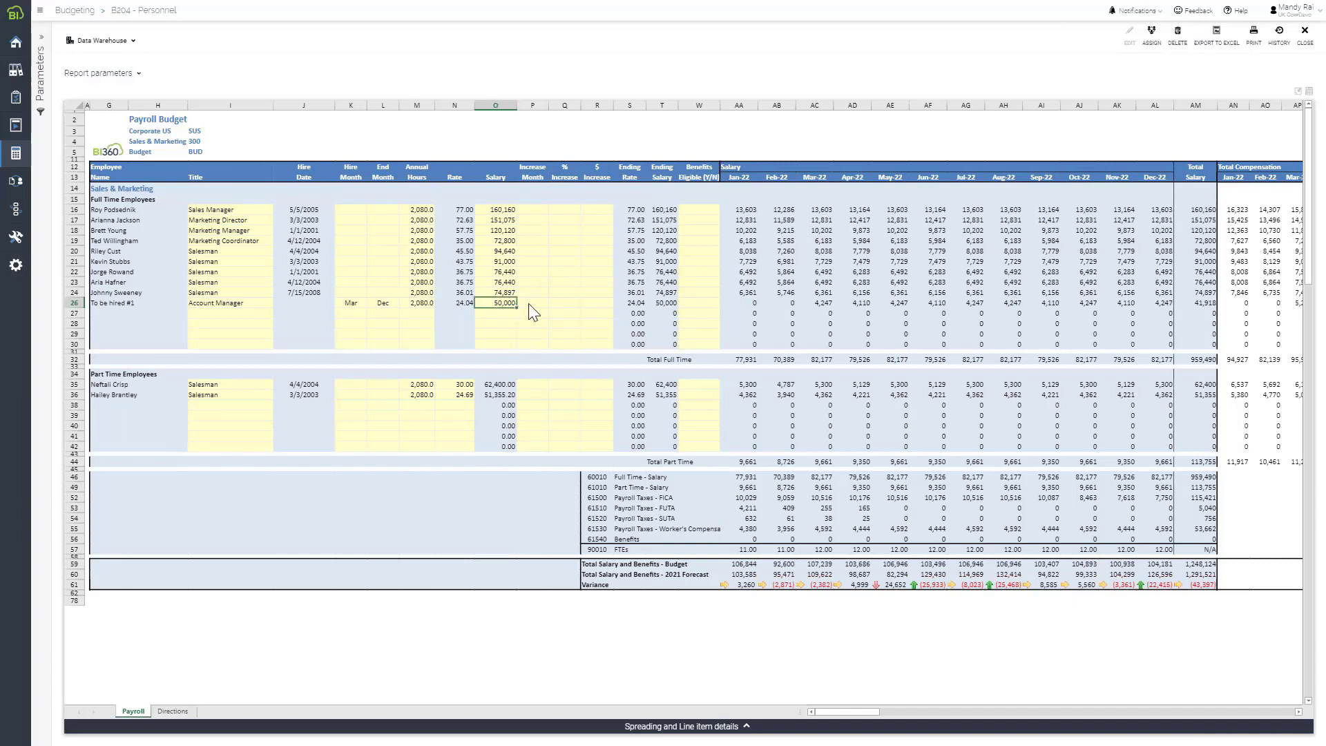
{"action": "left_click", "coordinate": [529, 303]}
{"action": "left_click_drag", "start_coordinate": [821, 301], "coordinate": [1187, 304]}
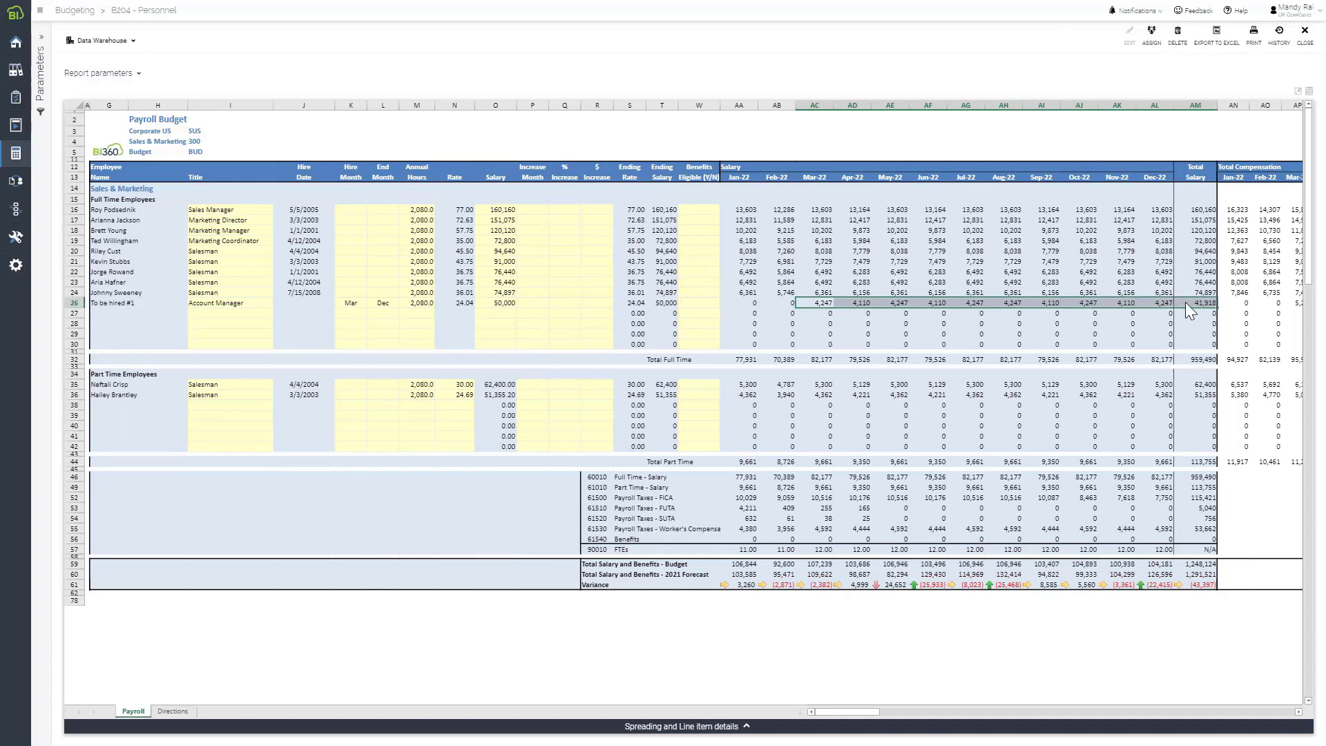
{"action": "left_click", "coordinate": [565, 303]}
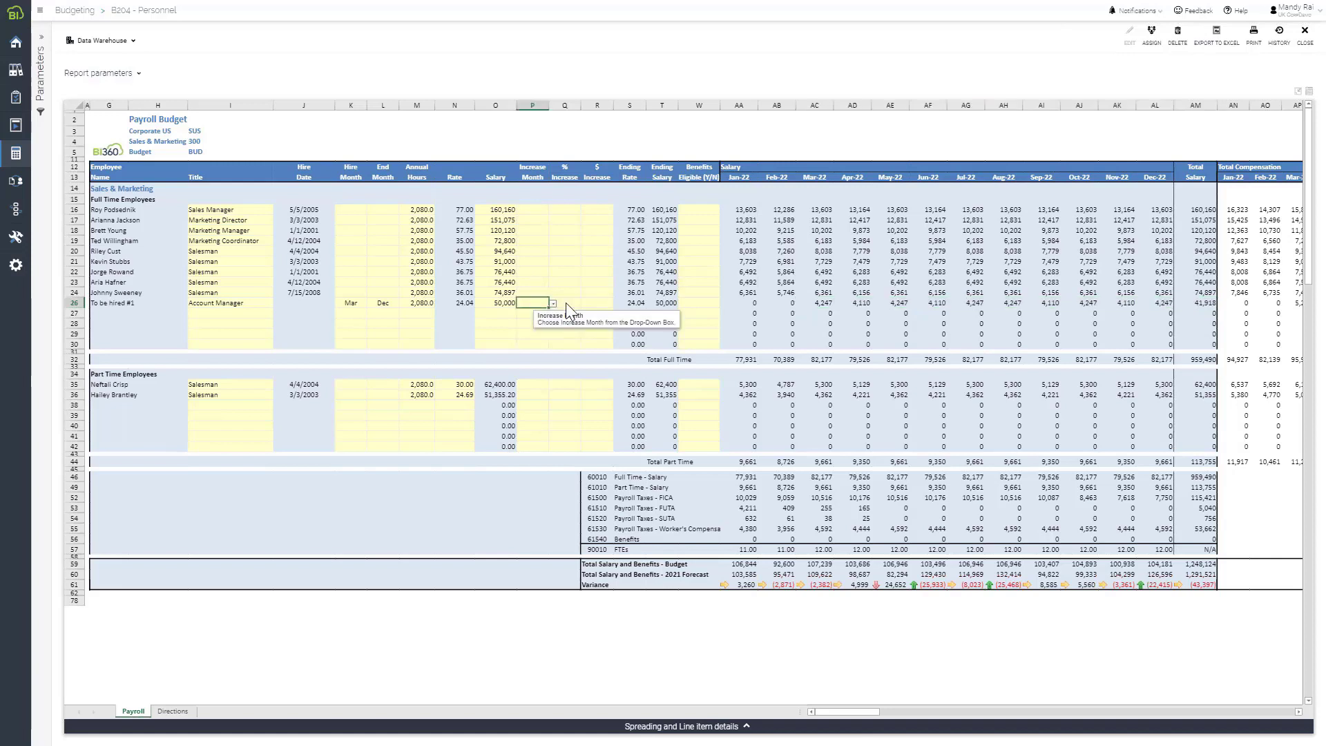
{"action": "left_click_drag", "start_coordinate": [541, 305], "coordinate": [588, 305]}
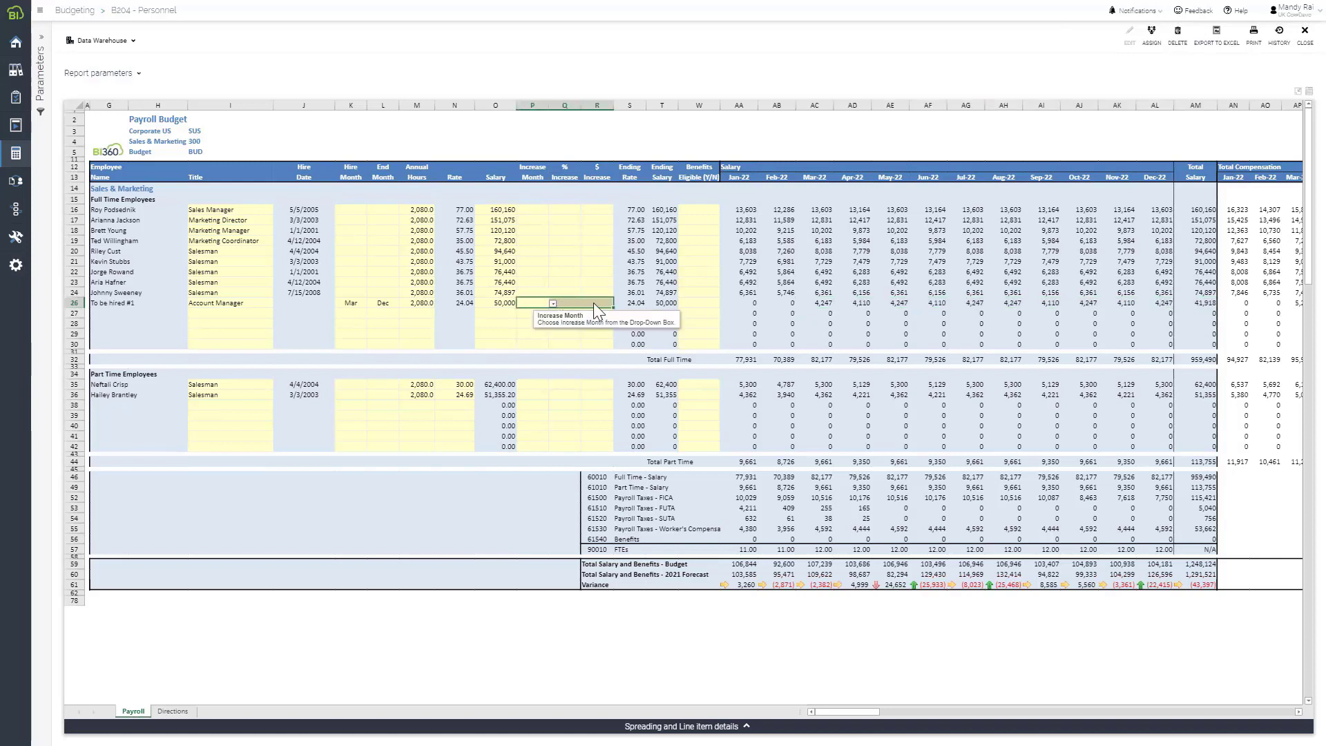
{"action": "left_click", "coordinate": [594, 303]}
- Mark the new Account Manager as benefits eligible with Y
{"action": "left_click", "coordinate": [687, 304]}
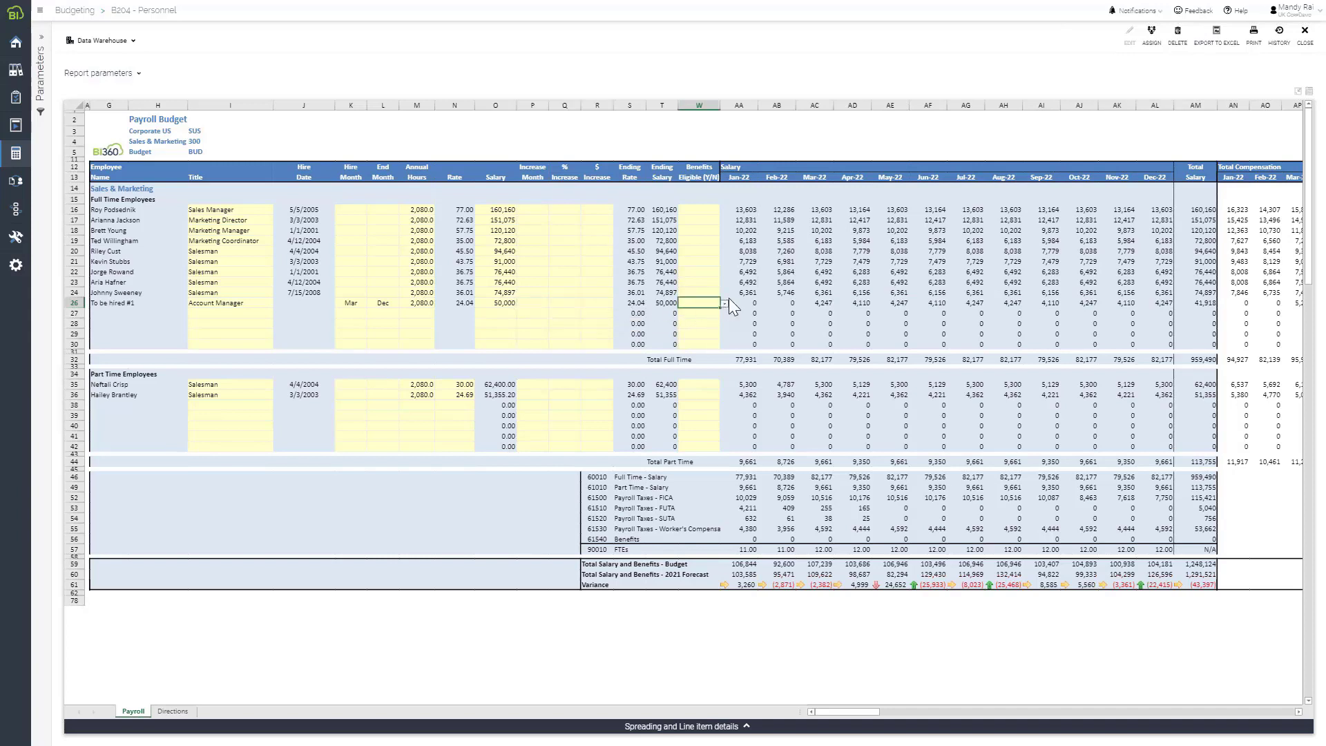
{"action": "left_click", "coordinate": [723, 304]}
{"action": "left_click", "coordinate": [694, 313]}
- Examine the new hire's row across the salary, total compensation, taxable income, FICA and FUTA sections
{"action": "key", "text": "Right"}
{"action": "key", "text": "Right"}
{"action": "key", "text": "Right"}
{"action": "key", "text": "Right"}
{"action": "key", "text": "Right"}
{"action": "key", "text": "Right"}
{"action": "key", "text": "Right"}
{"action": "key", "text": "Right"}
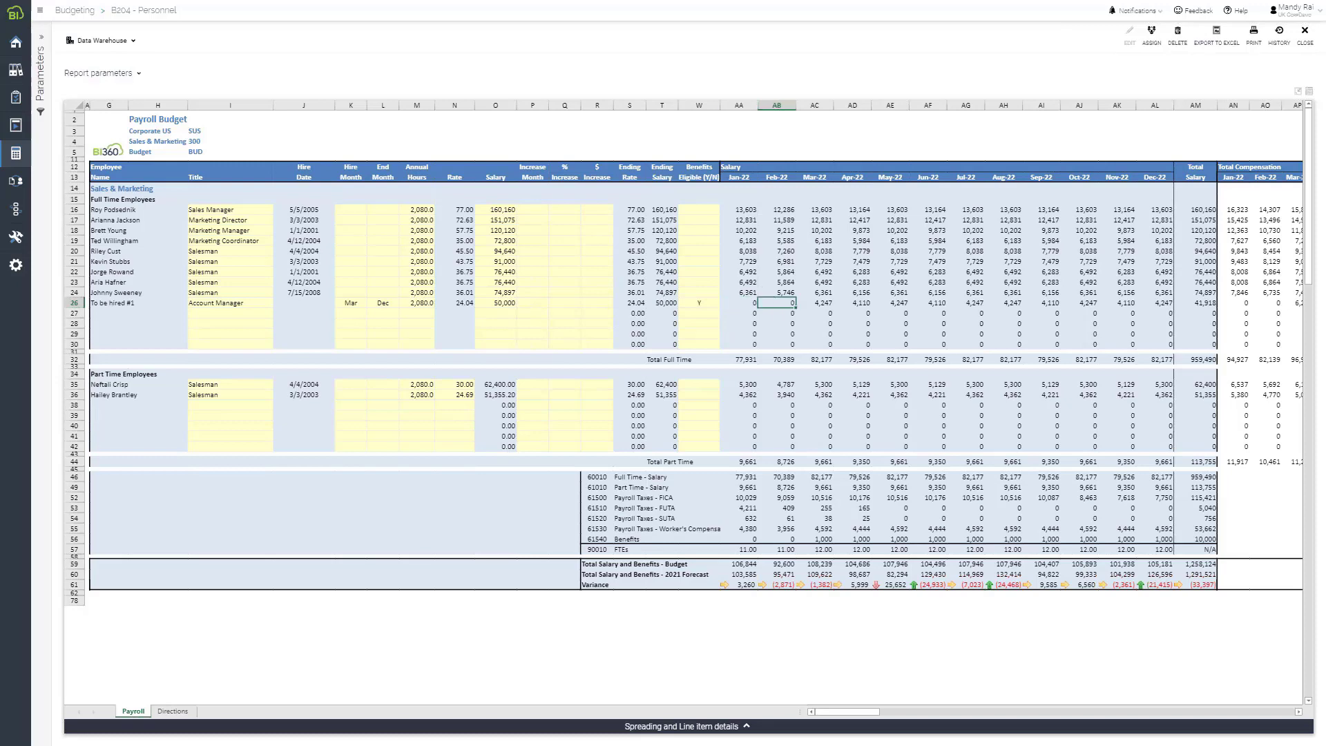
{"action": "key", "text": "Right"}
{"action": "key", "text": "Right"}
{"action": "key", "text": "Right"}
{"action": "key", "text": "Right"}
{"action": "key", "text": "Right"}
{"action": "key", "text": "Right"}
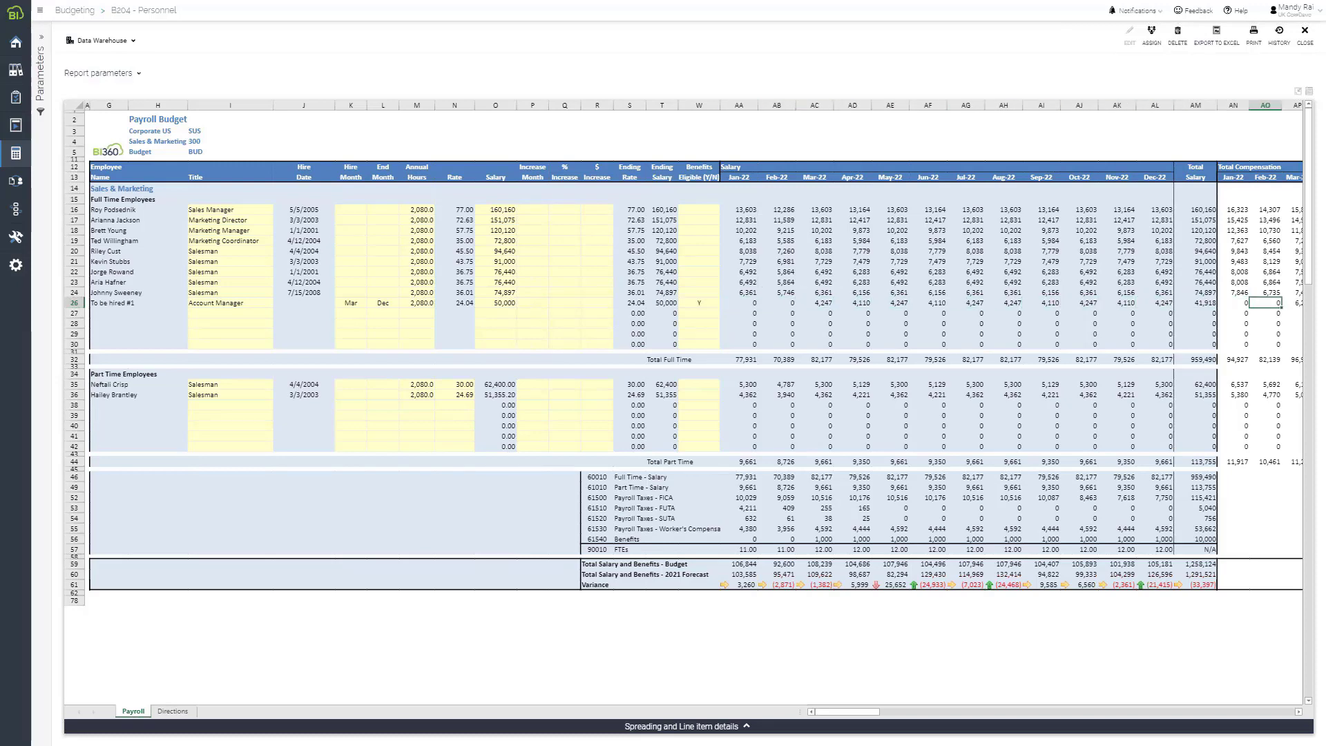
{"action": "key", "text": "Right"}
{"action": "key", "text": "Right"}
{"action": "key", "text": "Right"}
{"action": "key", "text": "Right"}
{"action": "key", "text": "Right"}
{"action": "key", "text": "Right"}
{"action": "key", "text": "Right"}
{"action": "key", "text": "Right"}
{"action": "key", "text": "Right"}
{"action": "key", "text": "Right"}
{"action": "key", "text": "Right"}
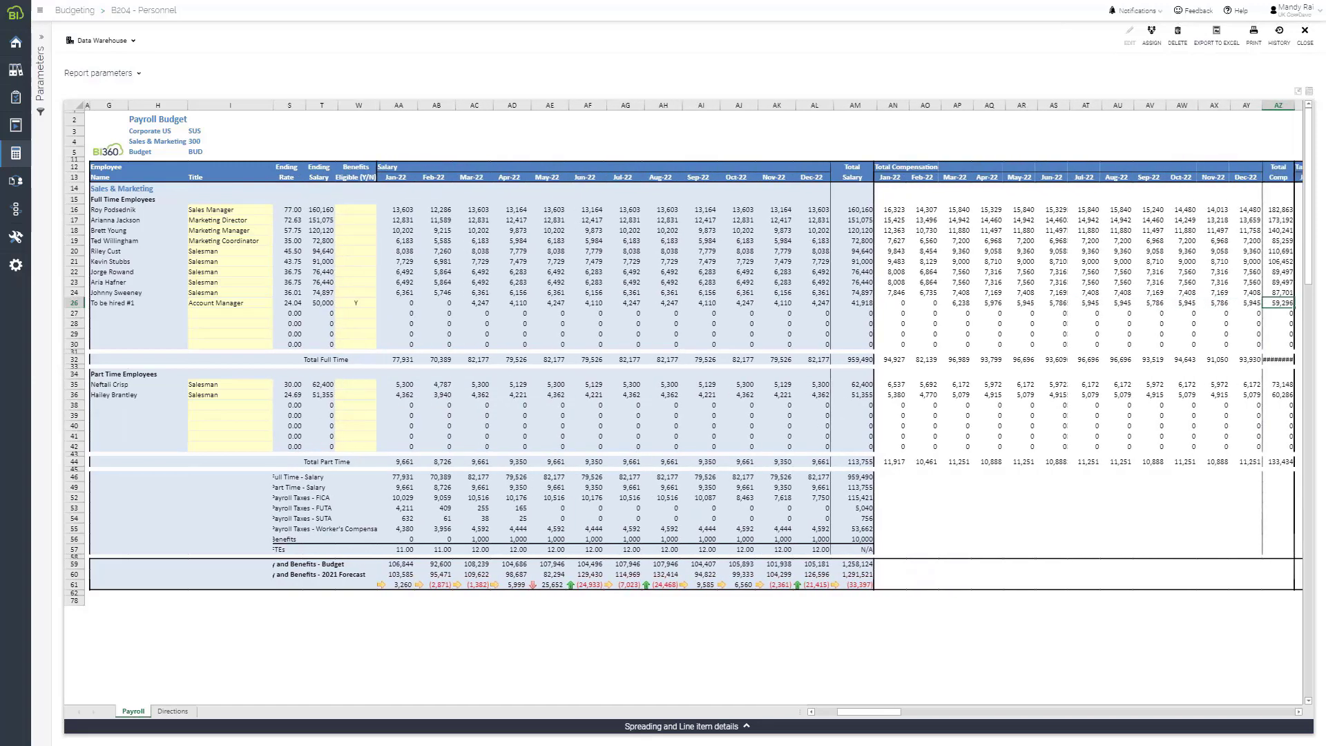
{"action": "key", "text": "Right"}
{"action": "key", "text": "Right"}
{"action": "key", "text": "Right"}
{"action": "key", "text": "Right"}
{"action": "key", "text": "Right"}
{"action": "key", "text": "Right"}
{"action": "key", "text": "Right"}
{"action": "key", "text": "Right"}
{"action": "key", "text": "Right"}
{"action": "key", "text": "Right"}
{"action": "key", "text": "Right"}
{"action": "key", "text": "Right"}
{"action": "key", "text": "Right"}
{"action": "key", "text": "Right"}
{"action": "key", "text": "Right"}
{"action": "key", "text": "Right"}
{"action": "key", "text": "Right"}
{"action": "key", "text": "Right"}
{"action": "key", "text": "Right"}
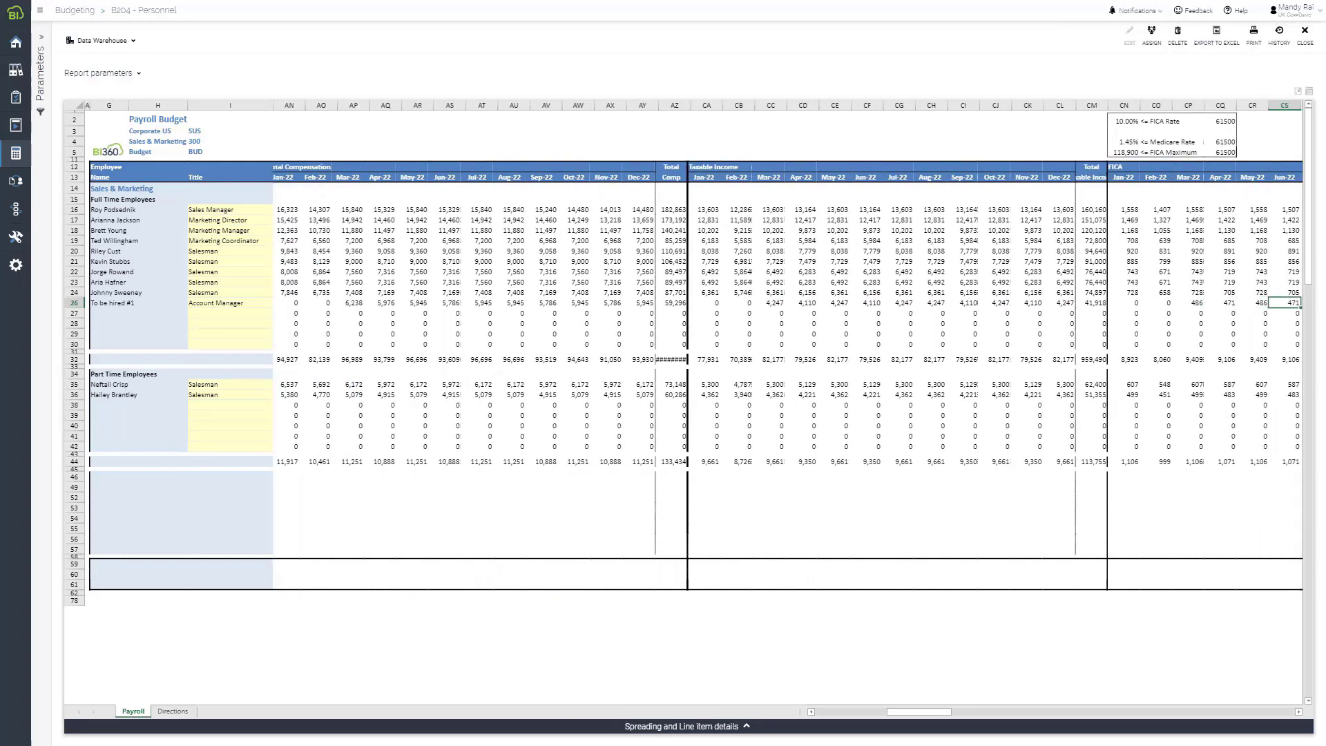
{"action": "key", "text": "Right"}
{"action": "key", "text": "Right"}
{"action": "key", "text": "Right"}
{"action": "key", "text": "Right"}
{"action": "key", "text": "Right"}
{"action": "key", "text": "Right"}
{"action": "key", "text": "Right"}
{"action": "key", "text": "Right"}
{"action": "key", "text": "Right"}
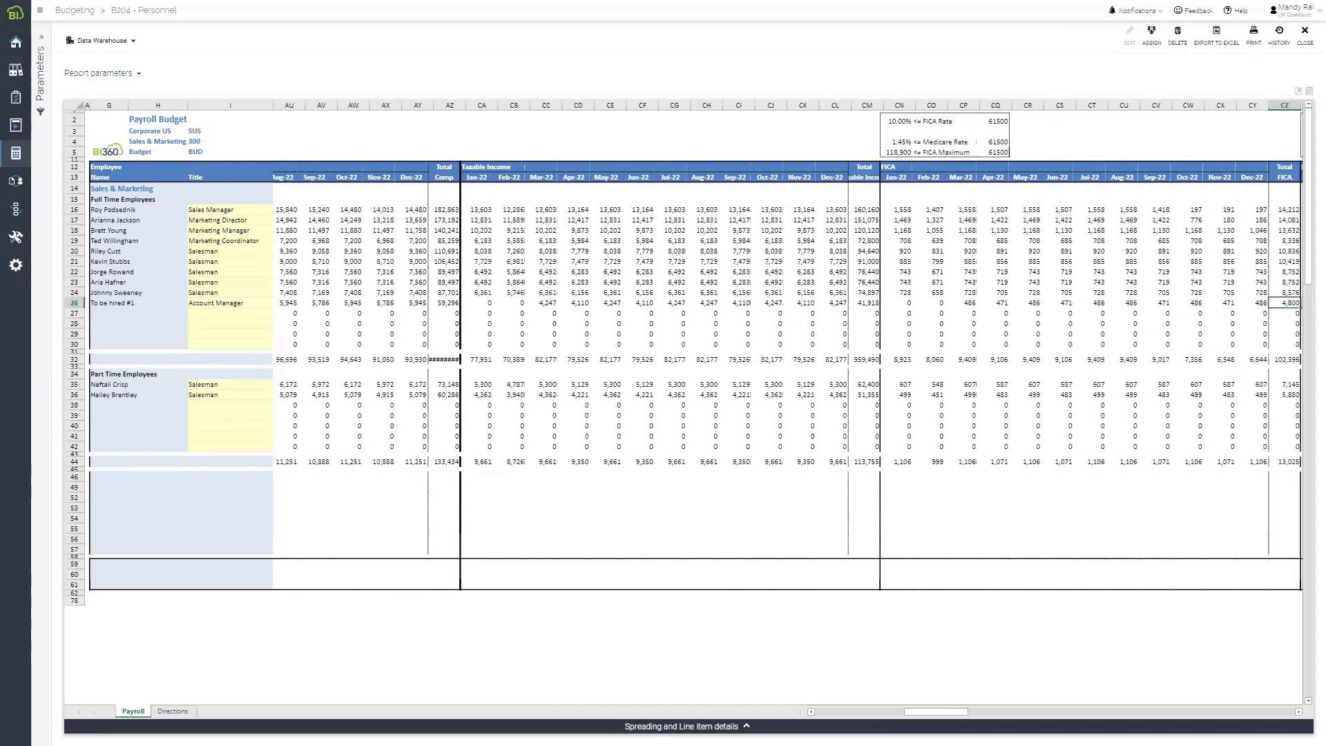
{"action": "key", "text": "Right"}
{"action": "key", "text": "Right"}
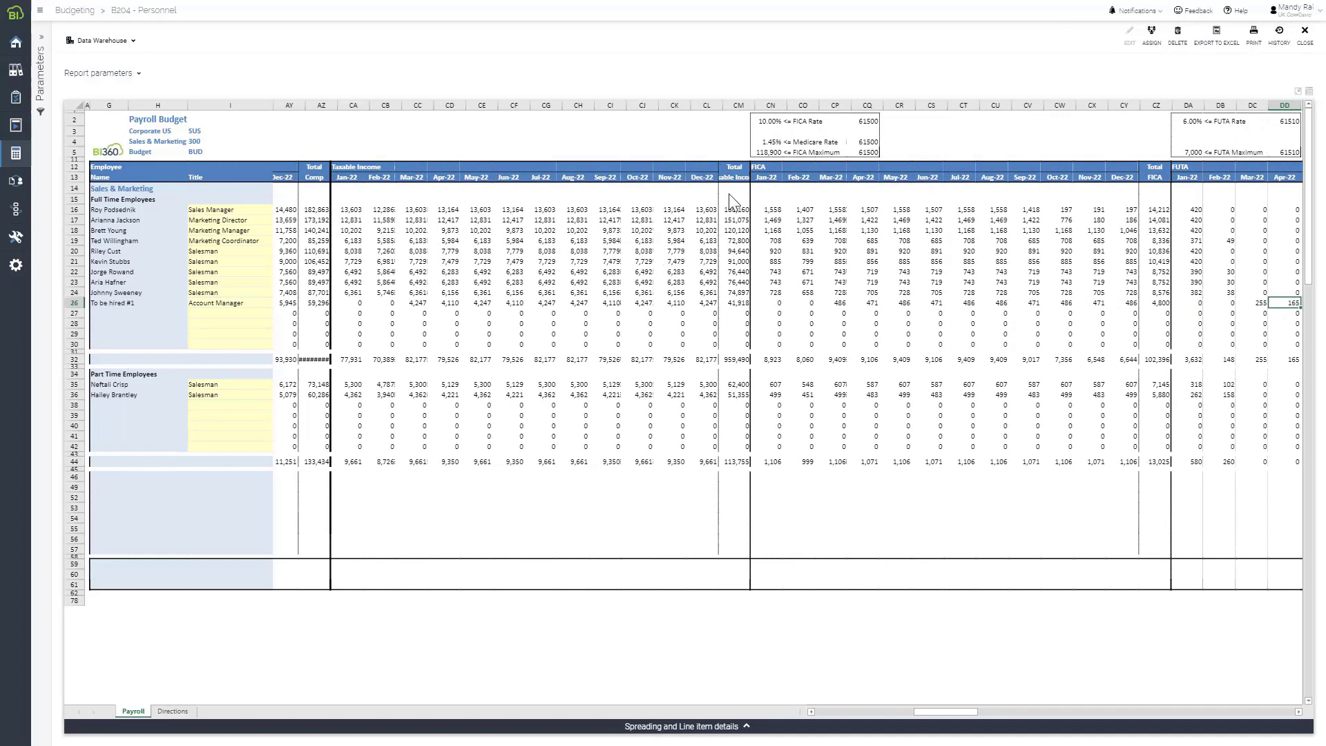
- Check the FICA rate above the FICA section and the FUTA rate beside it
{"action": "left_click", "coordinate": [770, 122]}
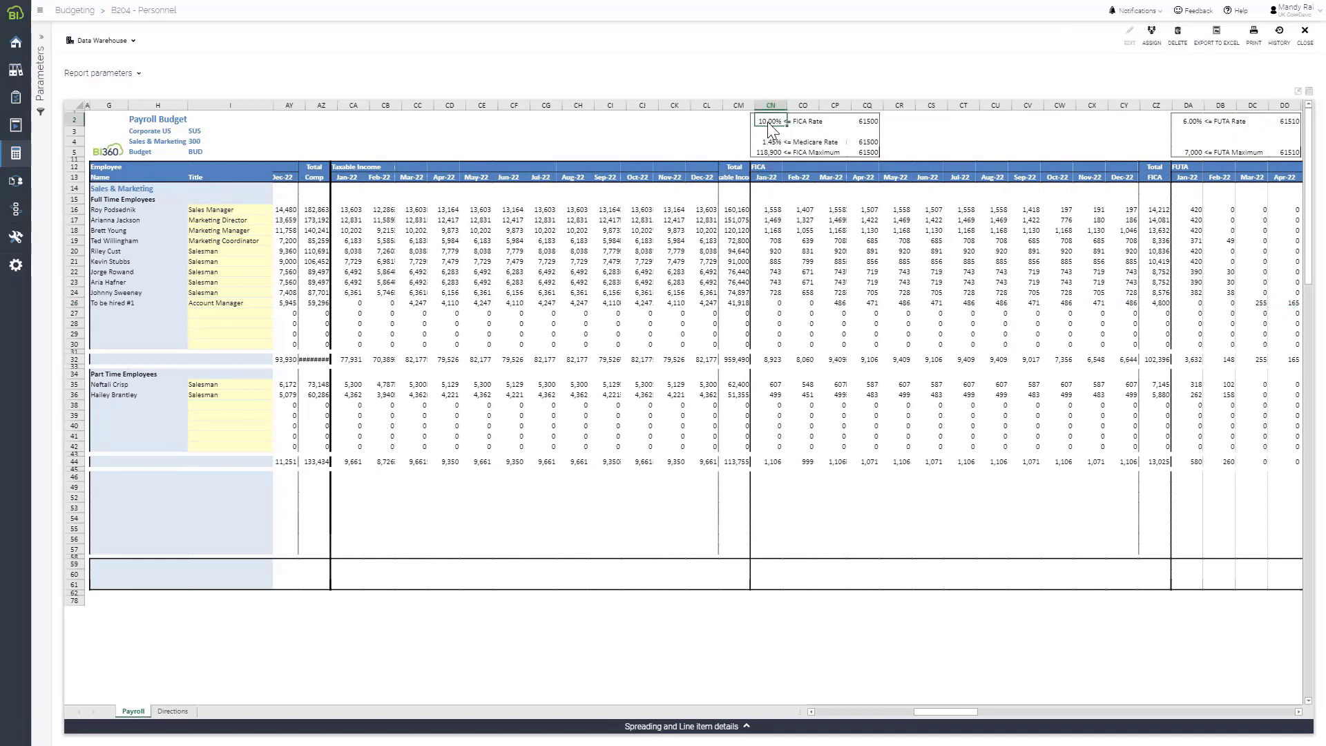
{"action": "key", "text": "Right"}
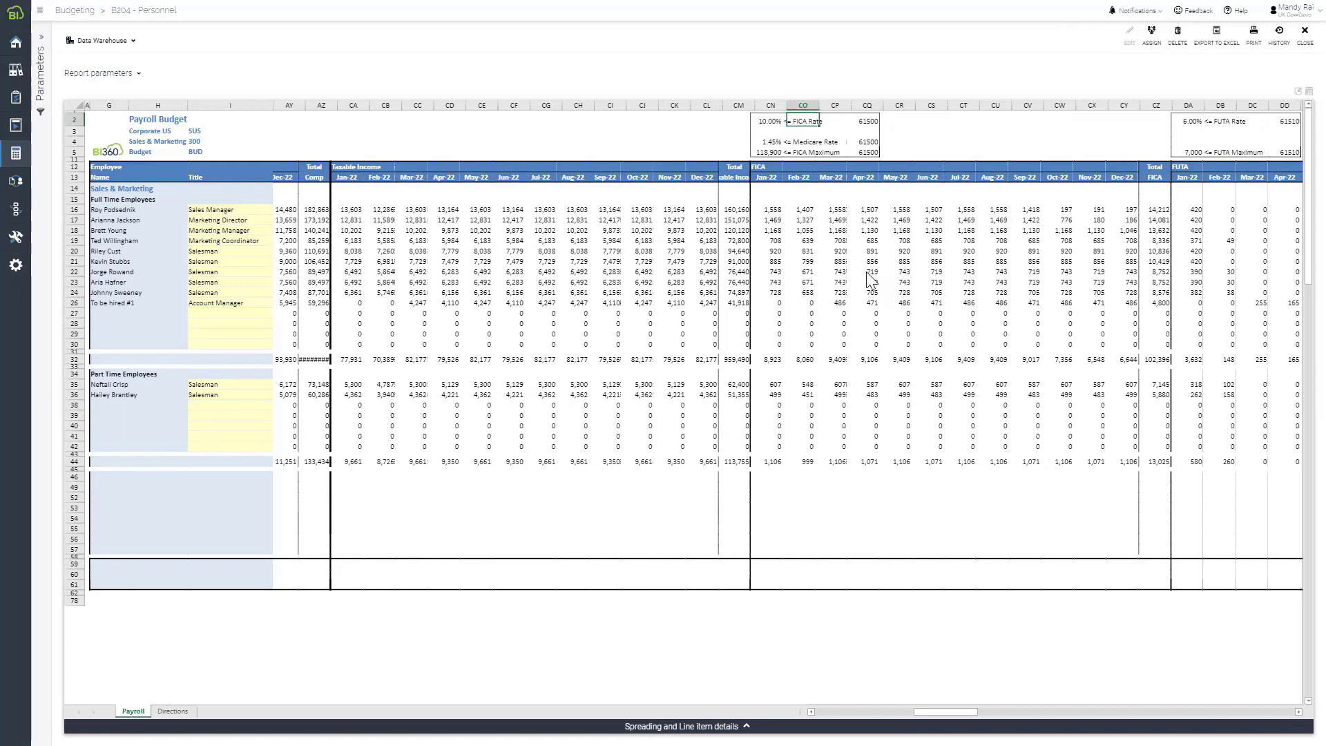
{"action": "key", "text": "Right"}
{"action": "key", "text": "Right"}
{"action": "key", "text": "Right"}
{"action": "key", "text": "Right"}
{"action": "key", "text": "Right"}
{"action": "key", "text": "Right"}
{"action": "key", "text": "Right"}
{"action": "key", "text": "Right"}
{"action": "key", "text": "Right"}
{"action": "key", "text": "Right"}
{"action": "key", "text": "Right"}
{"action": "key", "text": "Right"}
{"action": "key", "text": "Right"}
{"action": "key", "text": "Right"}
{"action": "key", "text": "Right"}
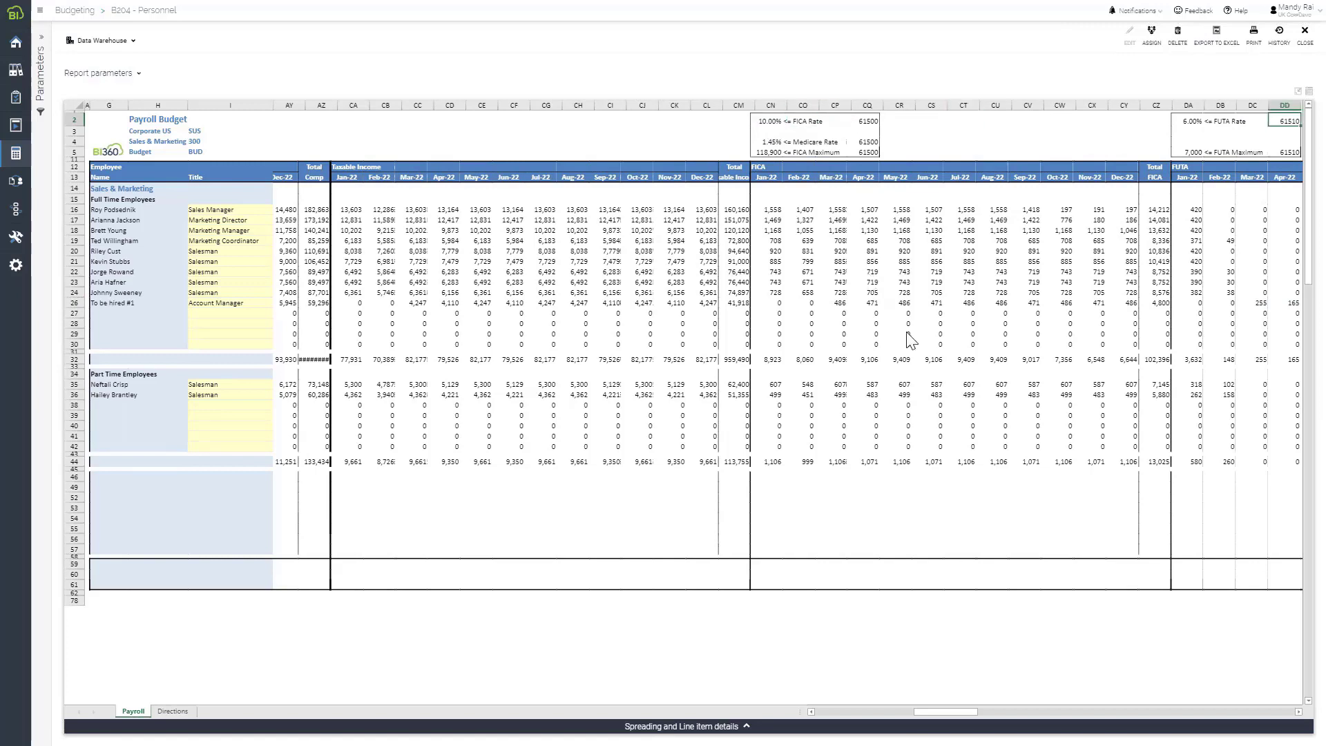
- Examine the new hire's monthly benefits from March to the total, along with the average benefit assumption
{"action": "key", "text": "Right"}
{"action": "key", "text": "Right"}
{"action": "key", "text": "Right"}
{"action": "key", "text": "Right"}
{"action": "key", "text": "Right"}
{"action": "key", "text": "Right"}
{"action": "key", "text": "Right"}
{"action": "key", "text": "Right"}
{"action": "key", "text": "Right"}
{"action": "key", "text": "Right"}
{"action": "key", "text": "Right"}
{"action": "key", "text": "Right"}
{"action": "key", "text": "Right"}
{"action": "key", "text": "Right"}
{"action": "key", "text": "Right"}
{"action": "key", "text": "Right"}
{"action": "key", "text": "Right"}
{"action": "key", "text": "Right"}
{"action": "key", "text": "Right"}
{"action": "key", "text": "Right"}
{"action": "left_click_drag", "start_coordinate": [1051, 713], "coordinate": [1114, 711]}
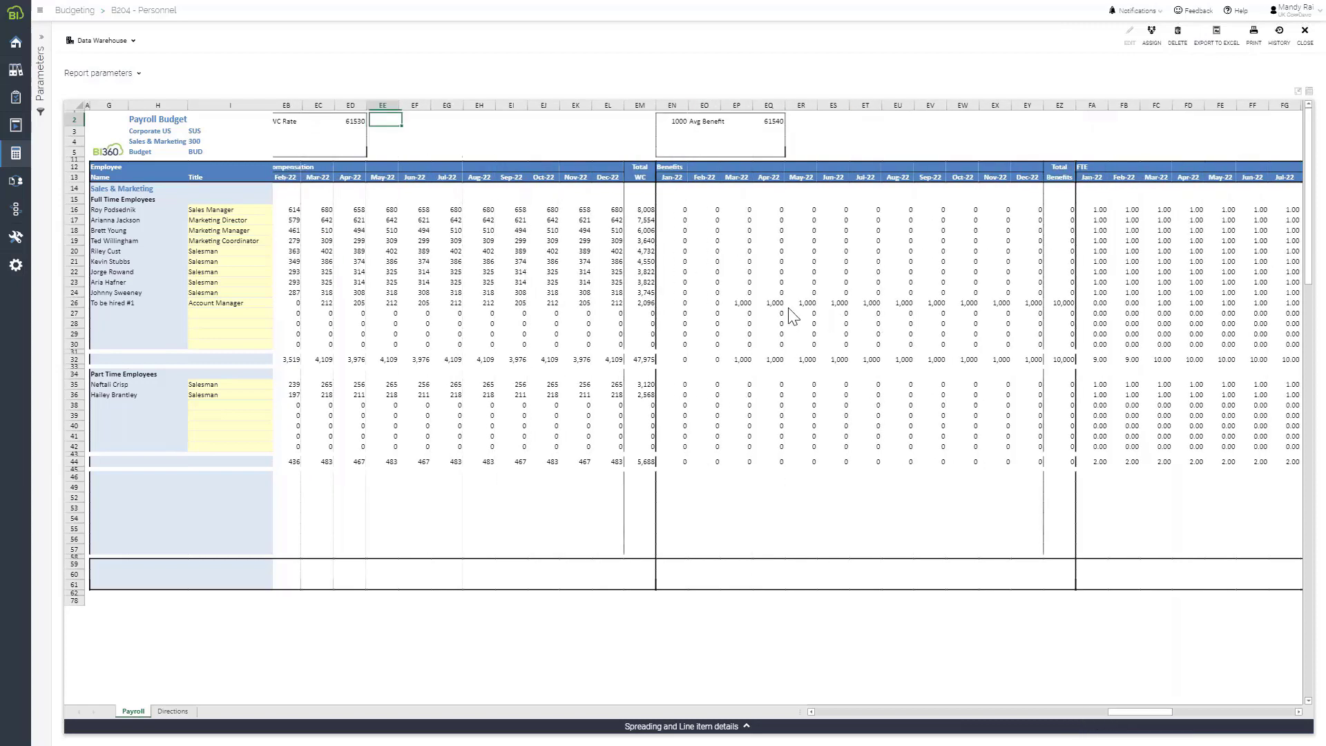
{"action": "left_click_drag", "start_coordinate": [742, 304], "coordinate": [1062, 312]}
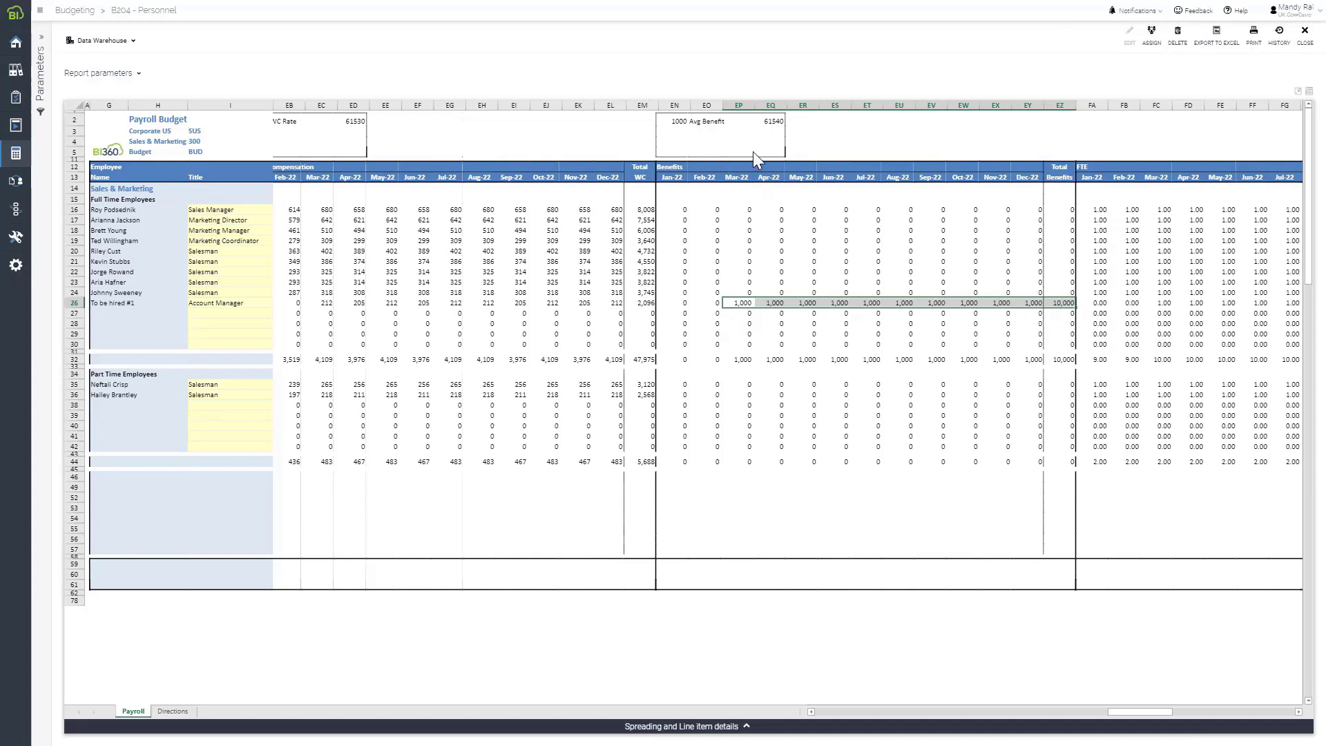
- Examine the account summary below the employee sections, its annual totals, and the budget comparison with the 2021 forecast
{"action": "left_click_drag", "start_coordinate": [1129, 711], "coordinate": [841, 725]}
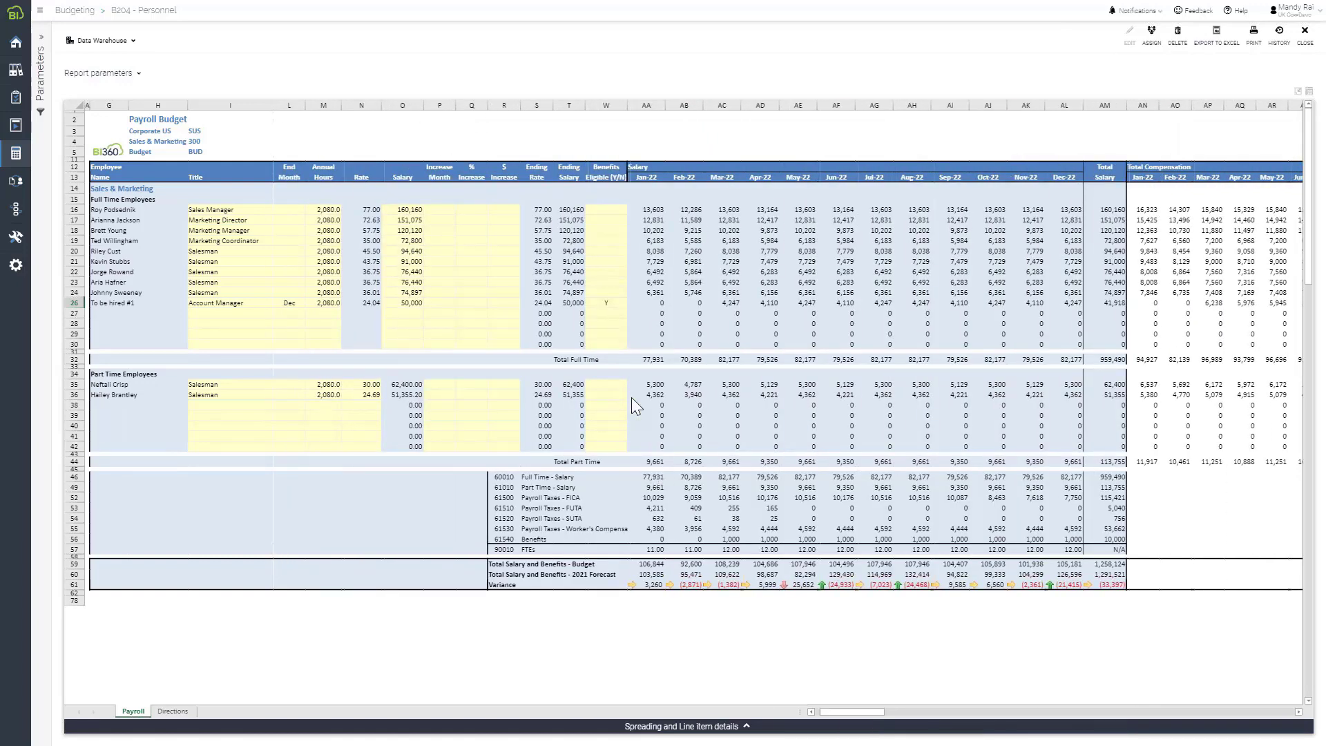
{"action": "left_click", "coordinate": [653, 478]}
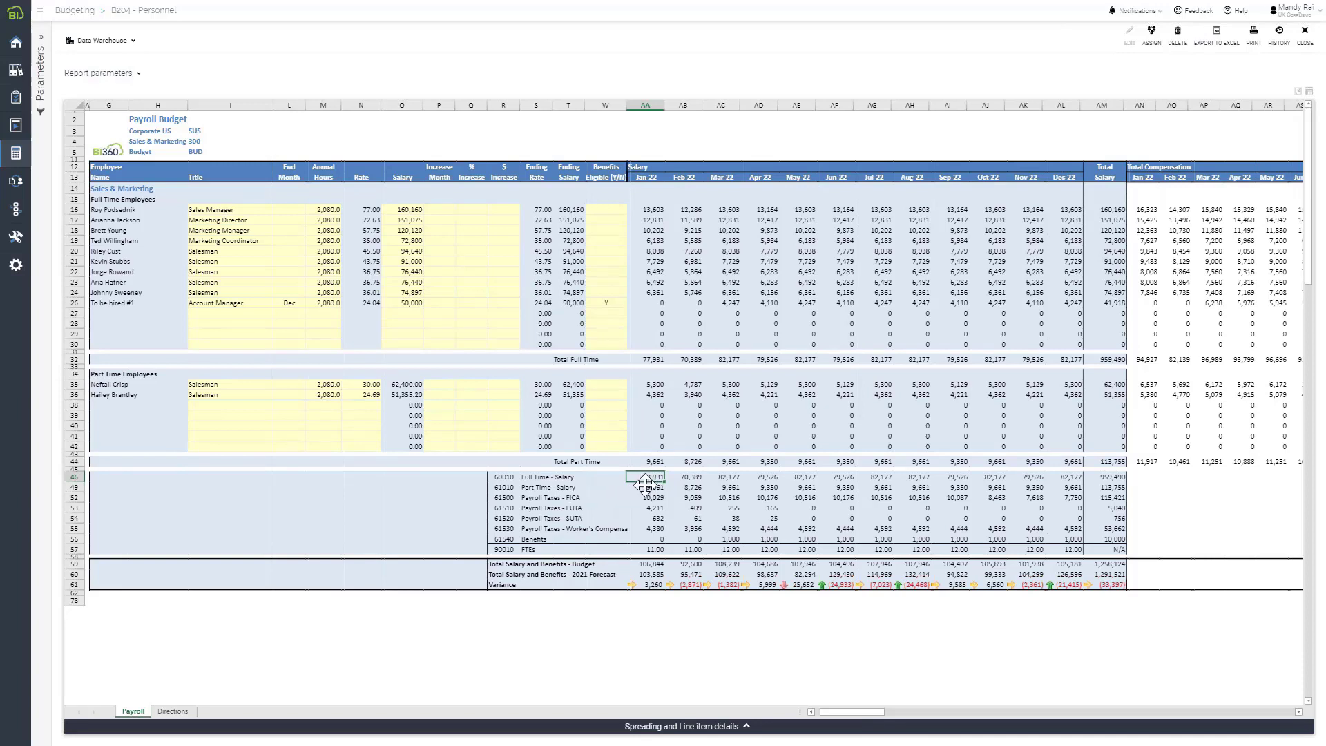
{"action": "left_click", "coordinate": [1107, 478]}
{"action": "left_click_drag", "start_coordinate": [1107, 481], "coordinate": [1106, 543]}
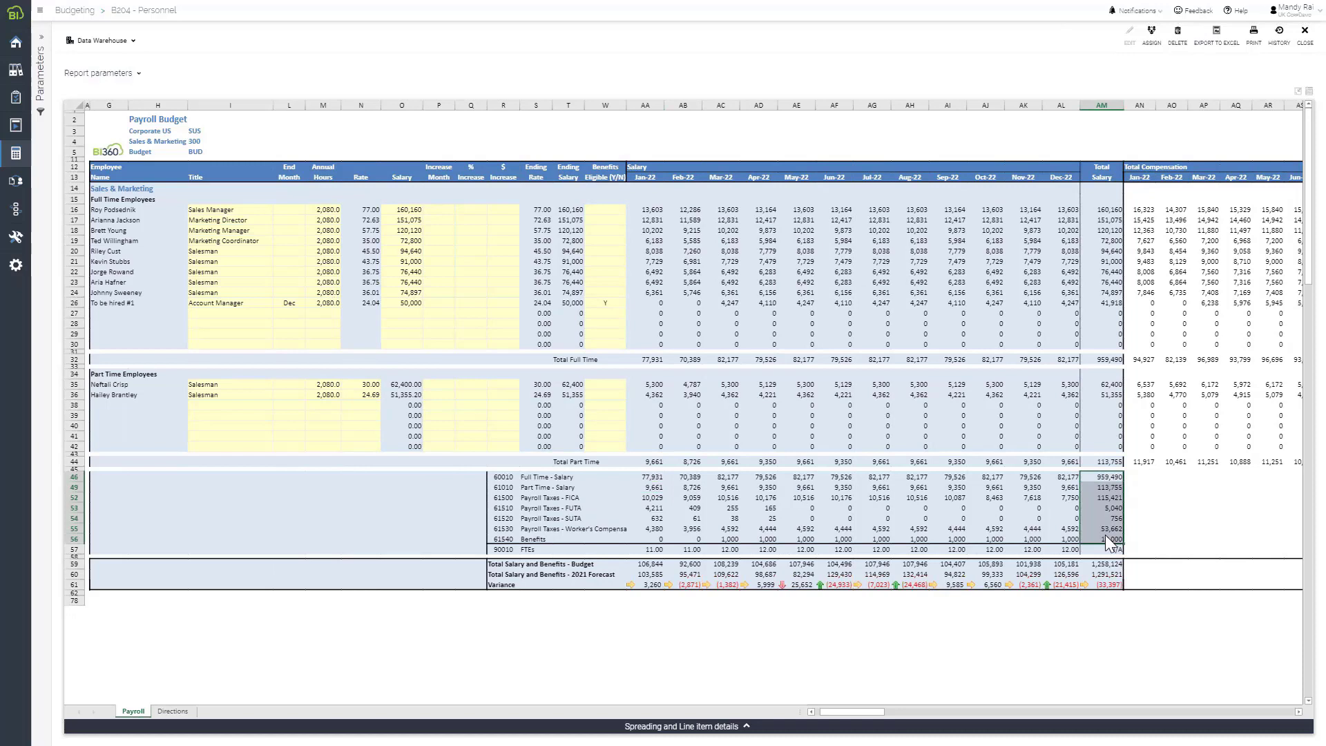
{"action": "left_click", "coordinate": [591, 562]}
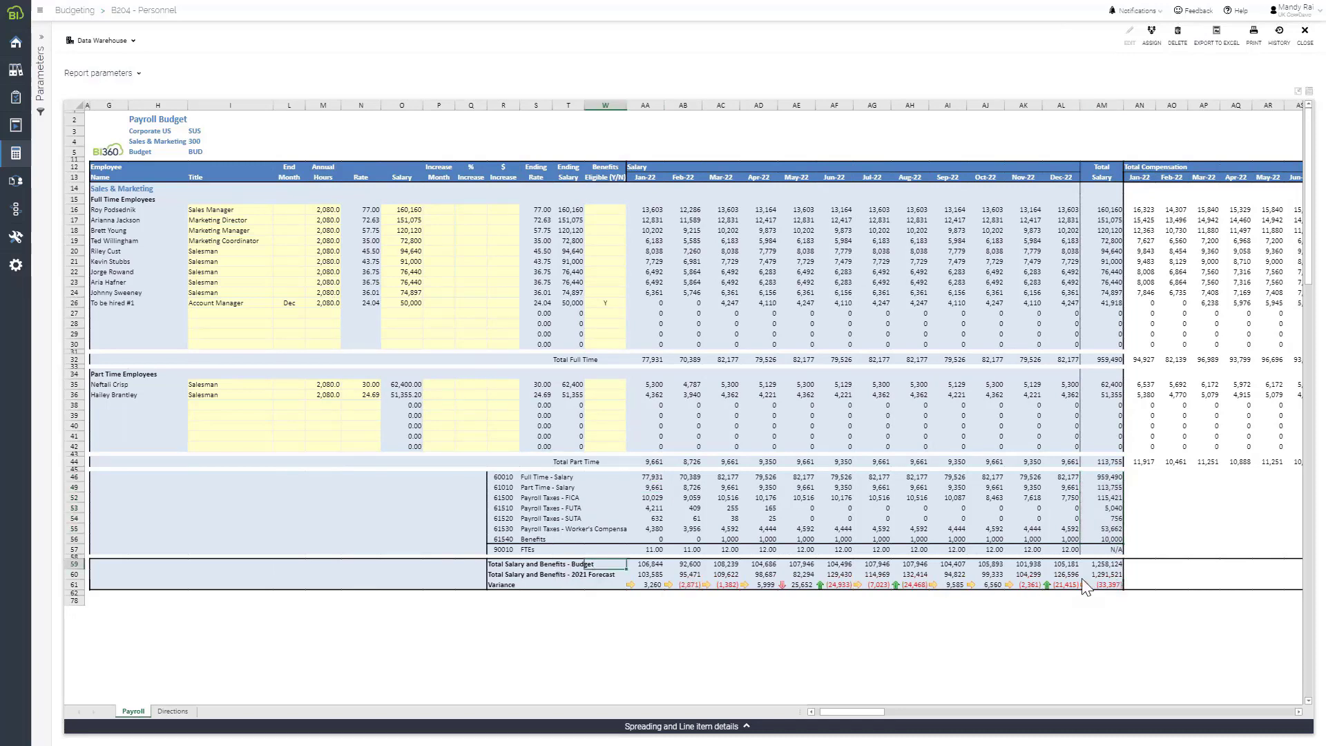
- Leave the full view and close the B204 - Personnel budget form
{"action": "left_click_drag", "start_coordinate": [873, 712], "coordinate": [856, 712]}
{"action": "left_click", "coordinate": [1298, 93]}
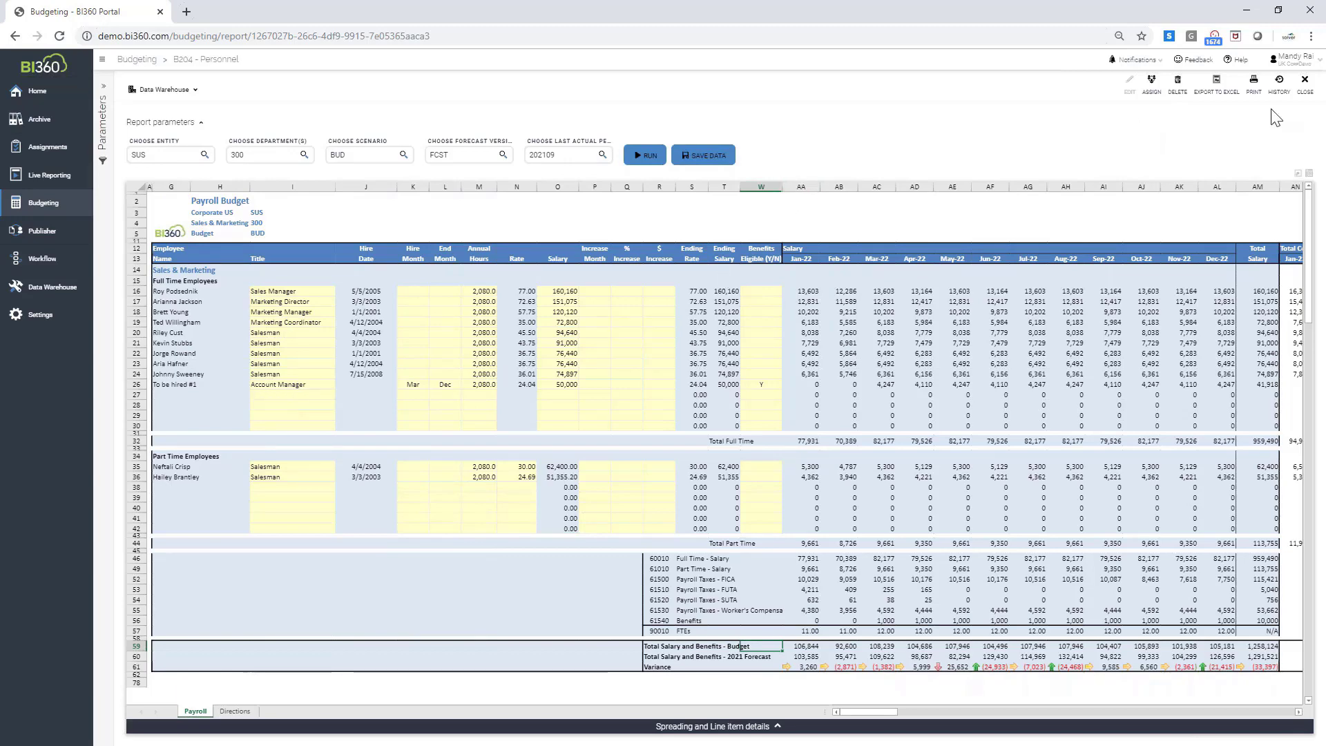
{"action": "left_click", "coordinate": [1303, 96]}
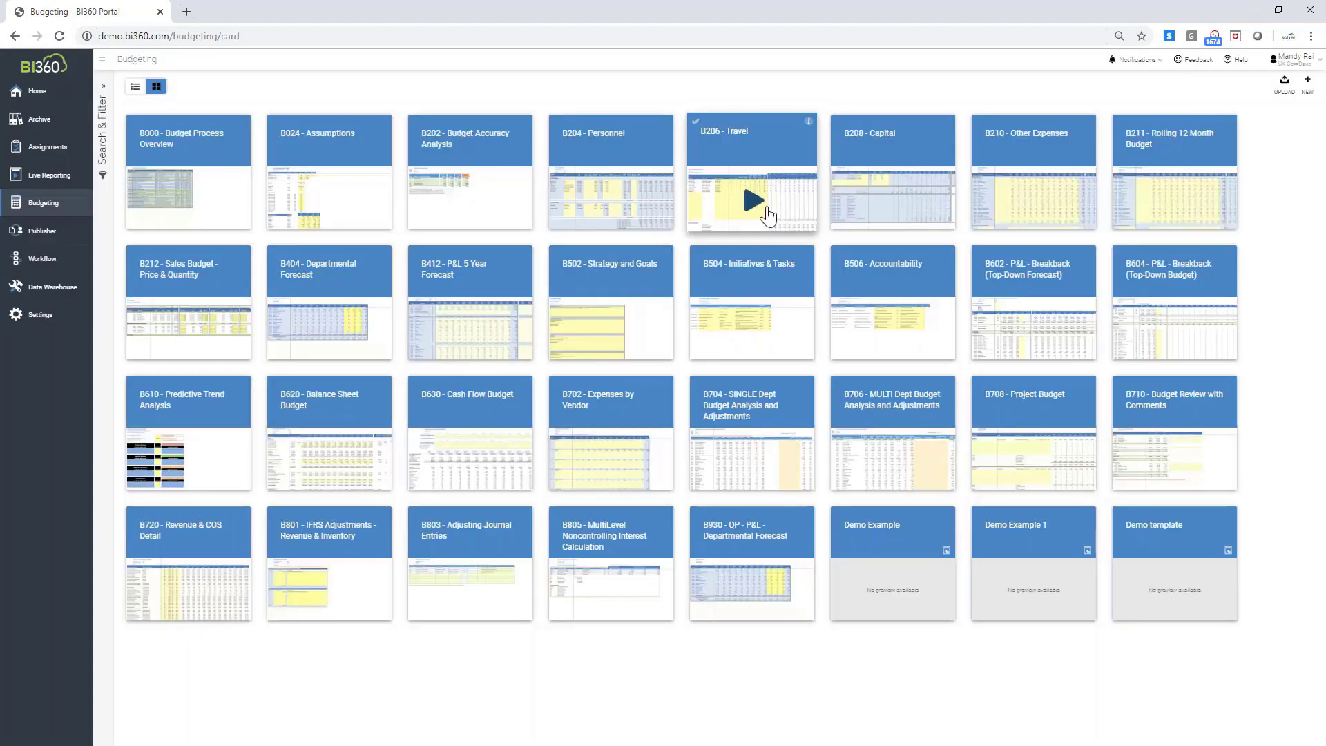
- Open the workflow list and view the setup of the 1. Corporate Strategy & Goals workflow
{"action": "left_click", "coordinate": [31, 267]}
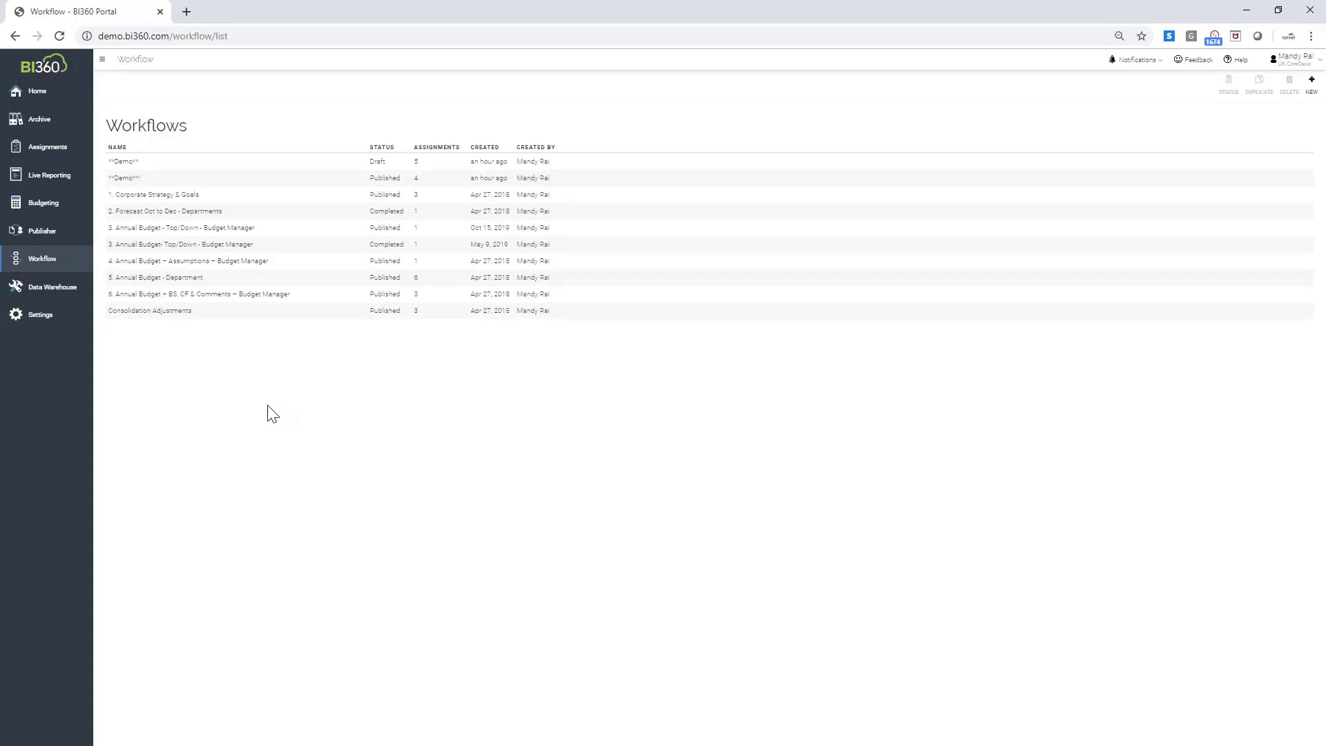
{"action": "left_click", "coordinate": [242, 200]}
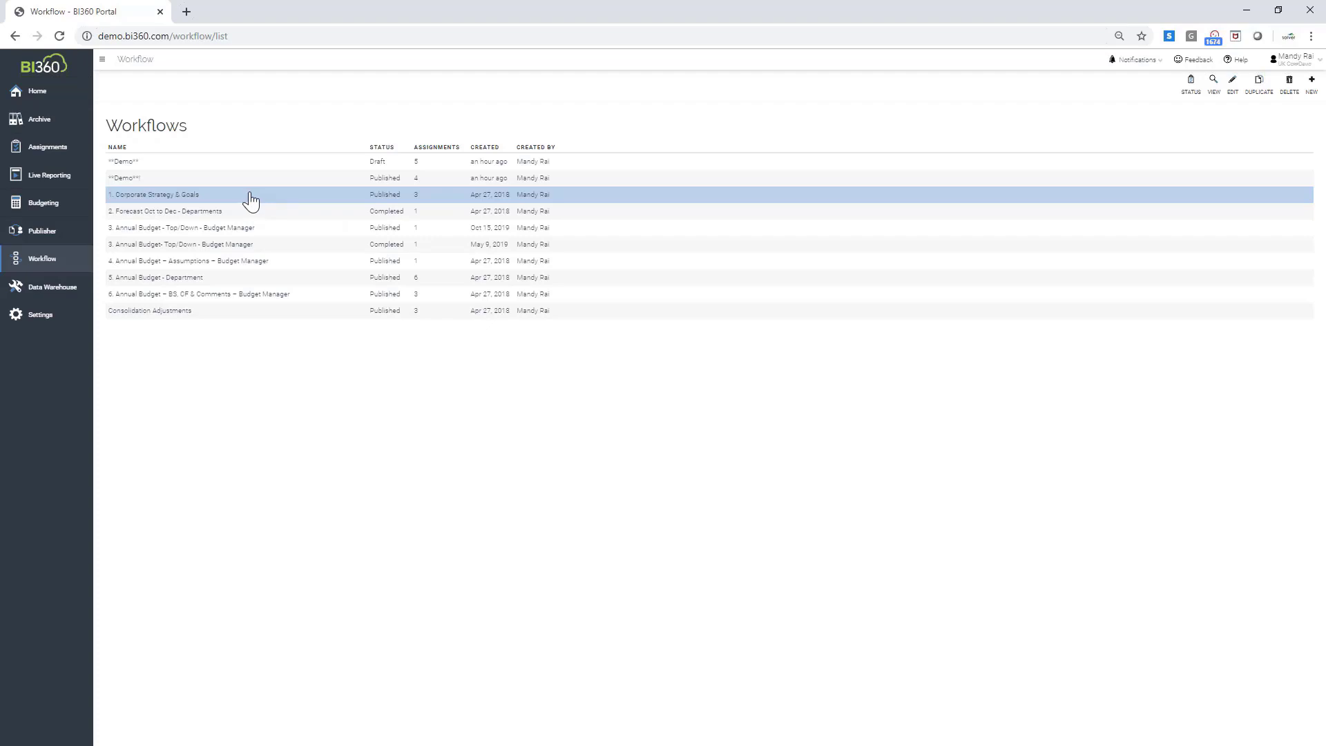
{"action": "mouse_move", "coordinate": [489, 169]}
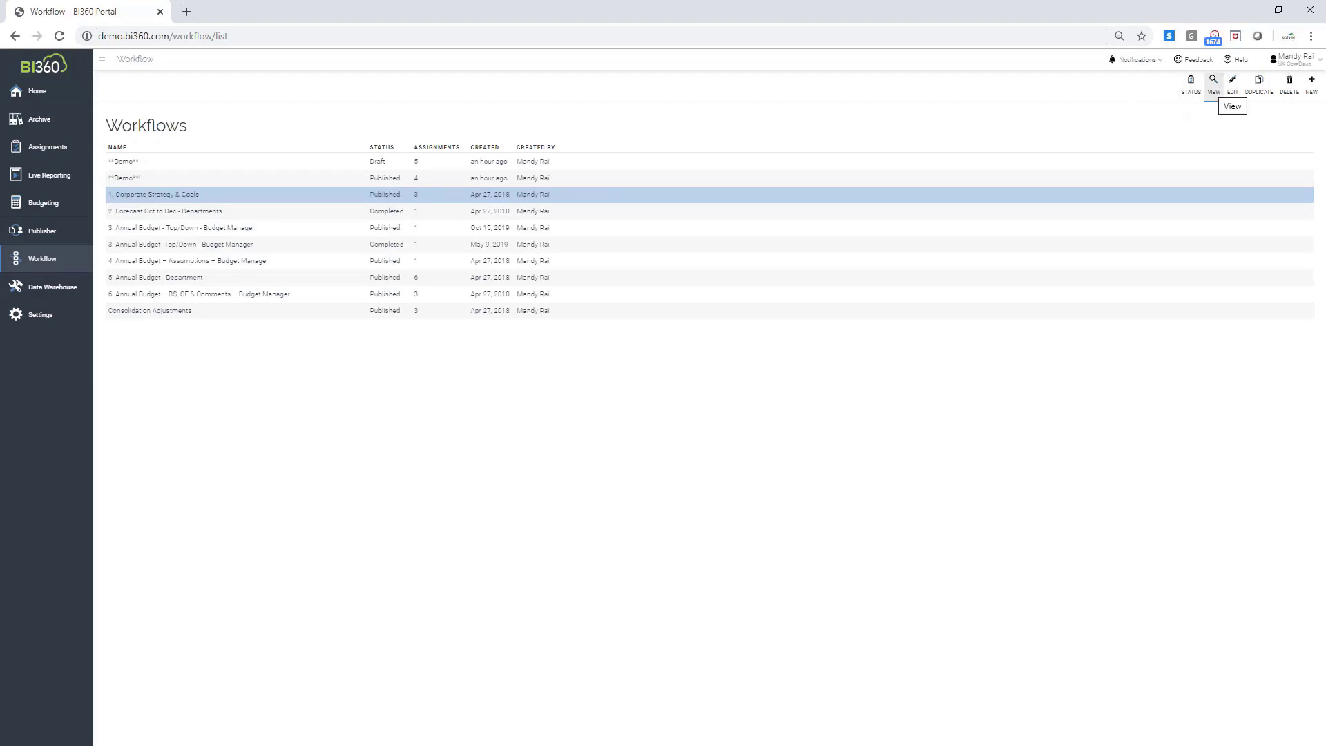
{"action": "left_click", "coordinate": [1213, 84]}
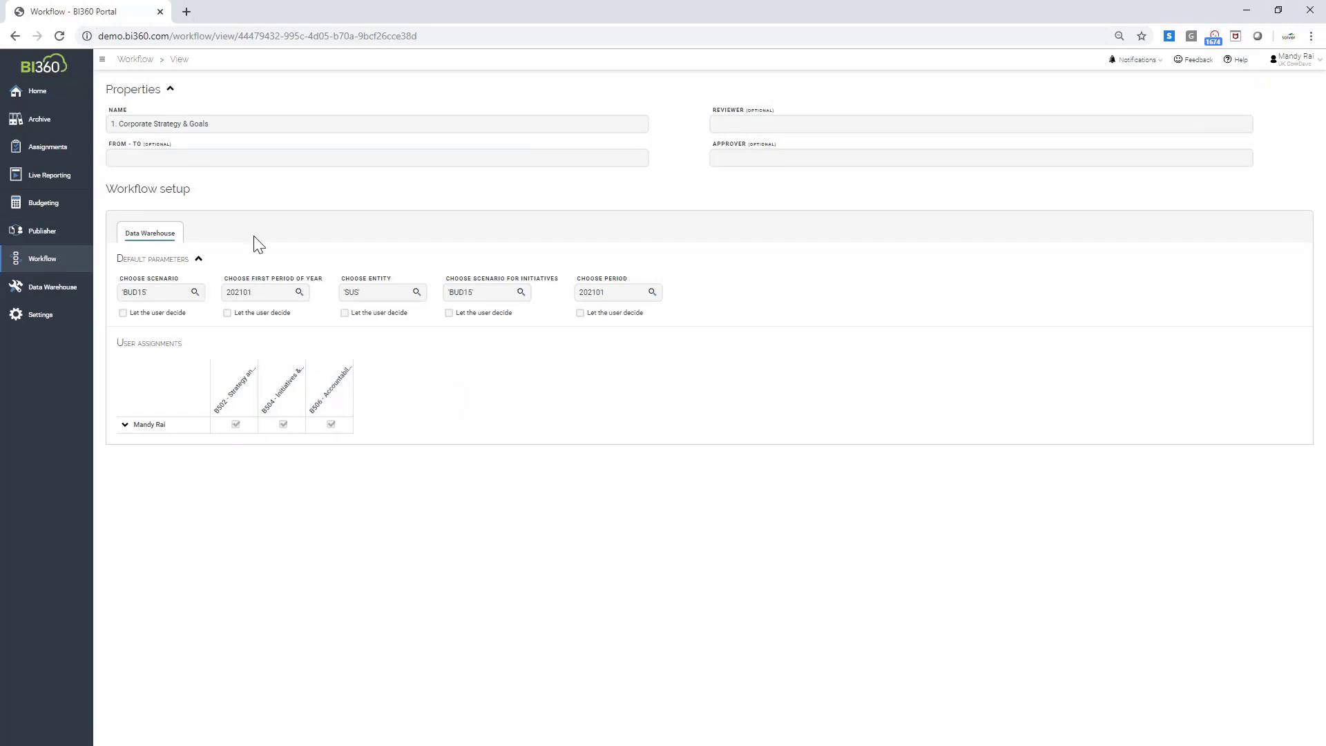
- Return to the workflow list, open the status board of 1. Corporate Strategy & Goals, and expand its filters
{"action": "left_click", "coordinate": [18, 39]}
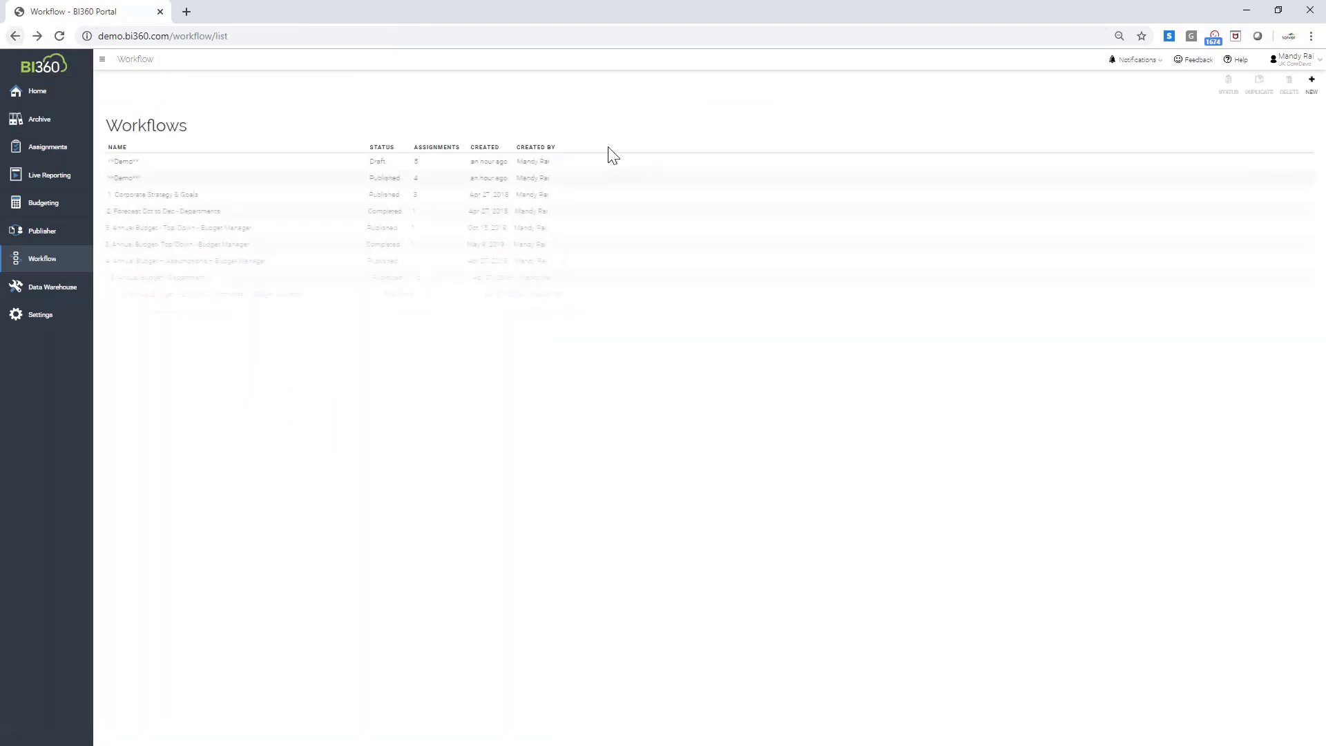
{"action": "left_click", "coordinate": [198, 199]}
{"action": "left_click", "coordinate": [1188, 92]}
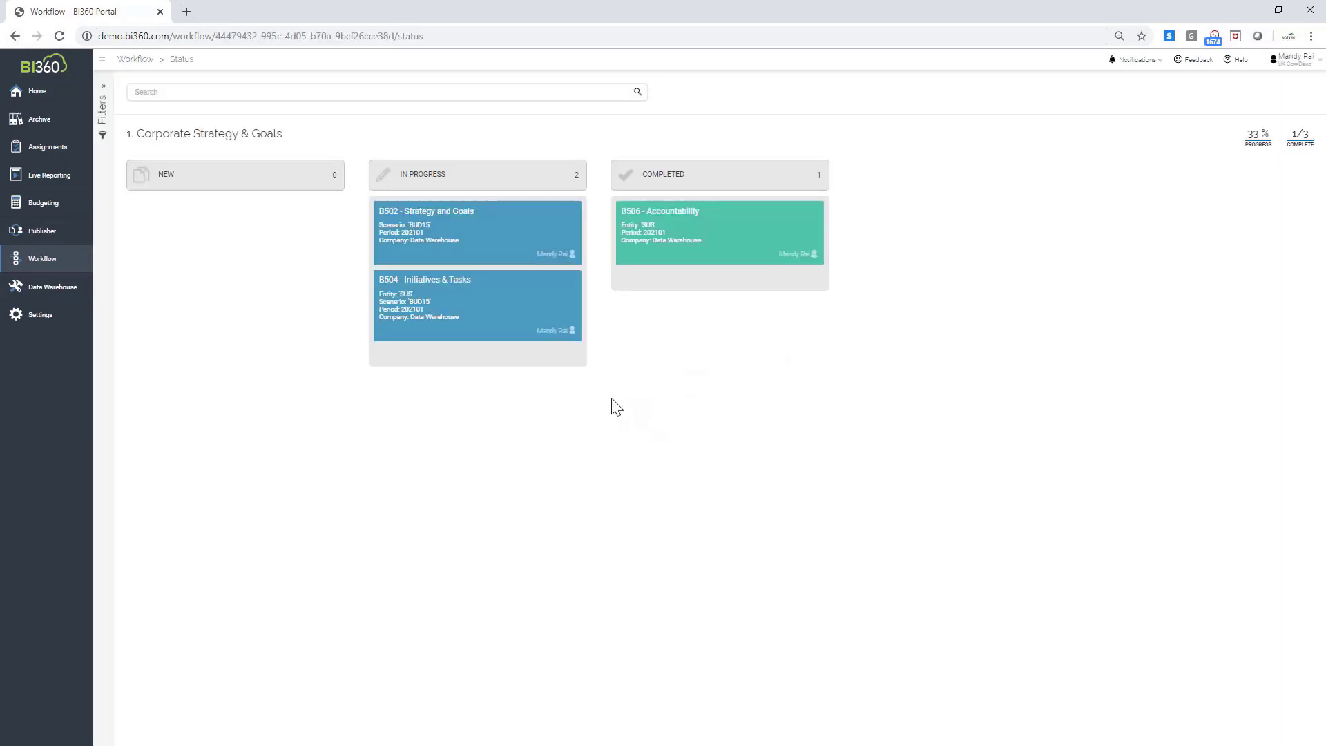
{"action": "left_click", "coordinate": [103, 87]}
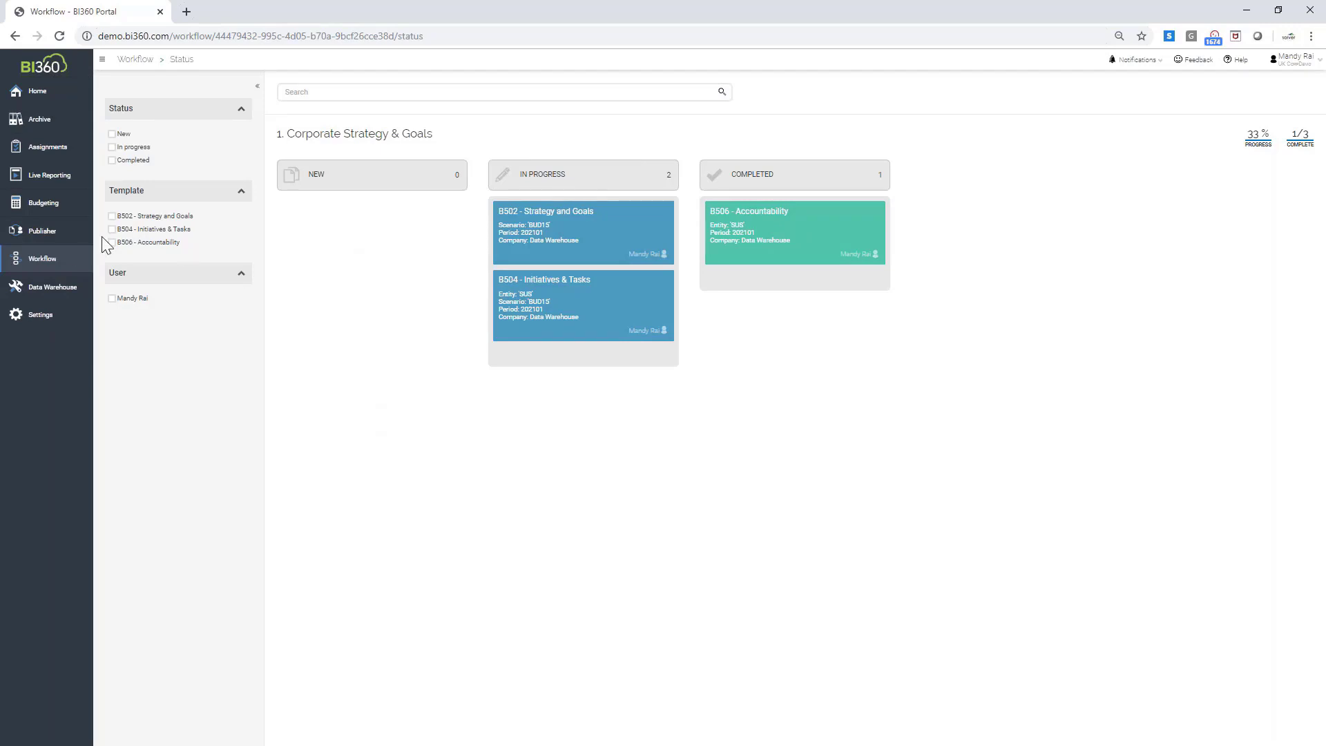
- Open the draft **Demo** workflow for editing and review its name and from-to date range without changing them
{"action": "left_click", "coordinate": [51, 259]}
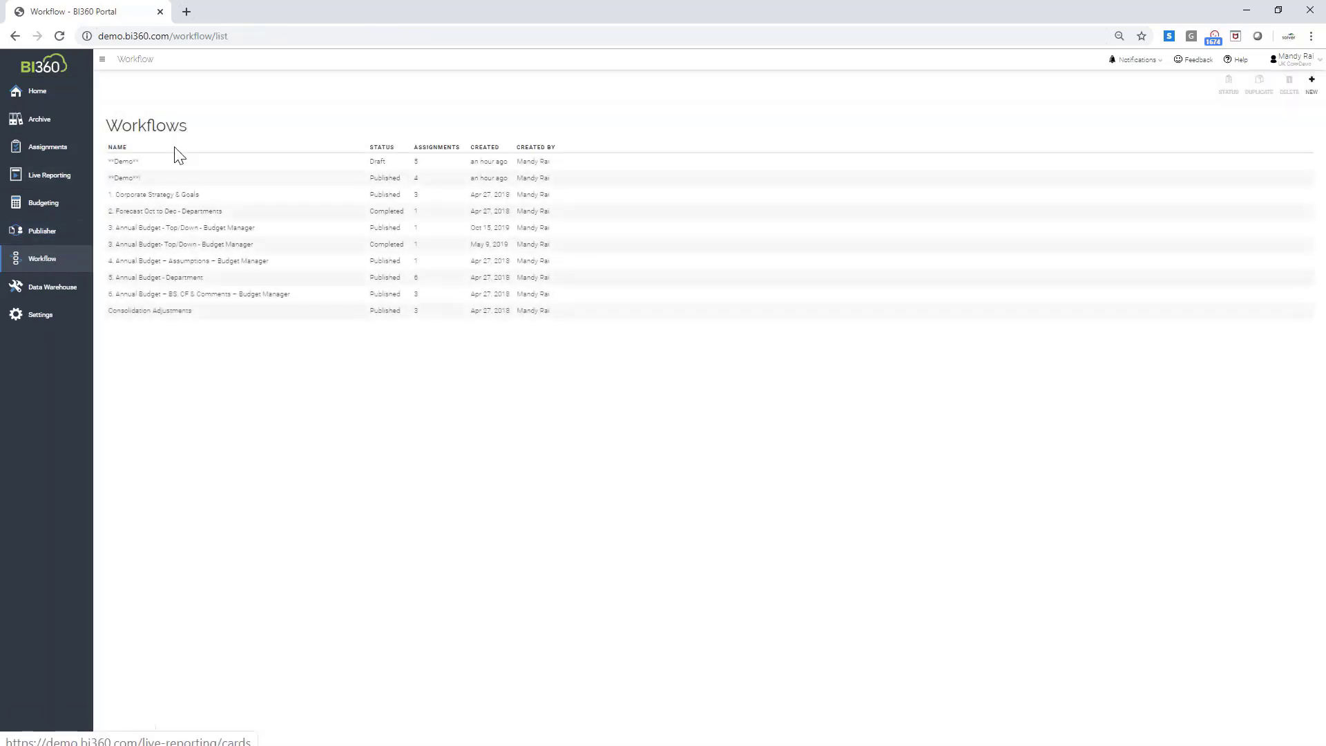
{"action": "left_click", "coordinate": [177, 169]}
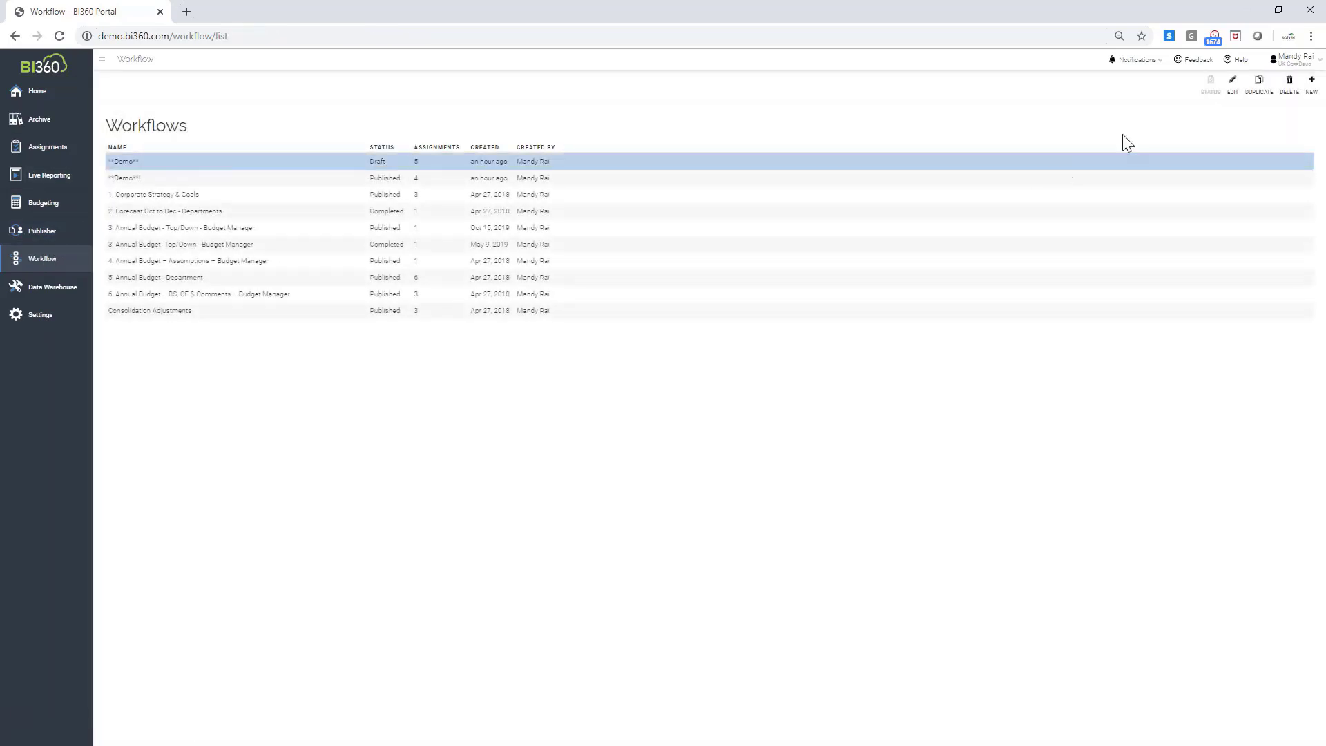
{"action": "left_click", "coordinate": [1234, 95]}
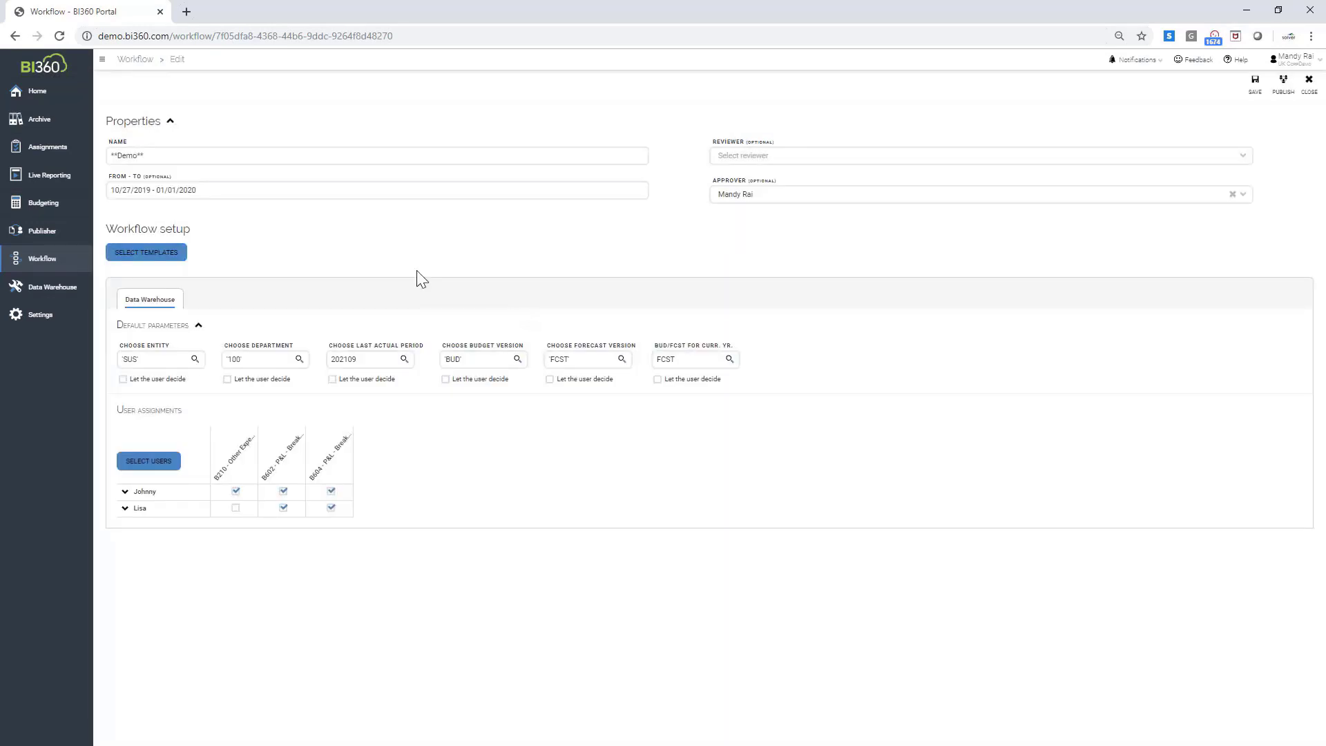
{"action": "left_click", "coordinate": [195, 153]}
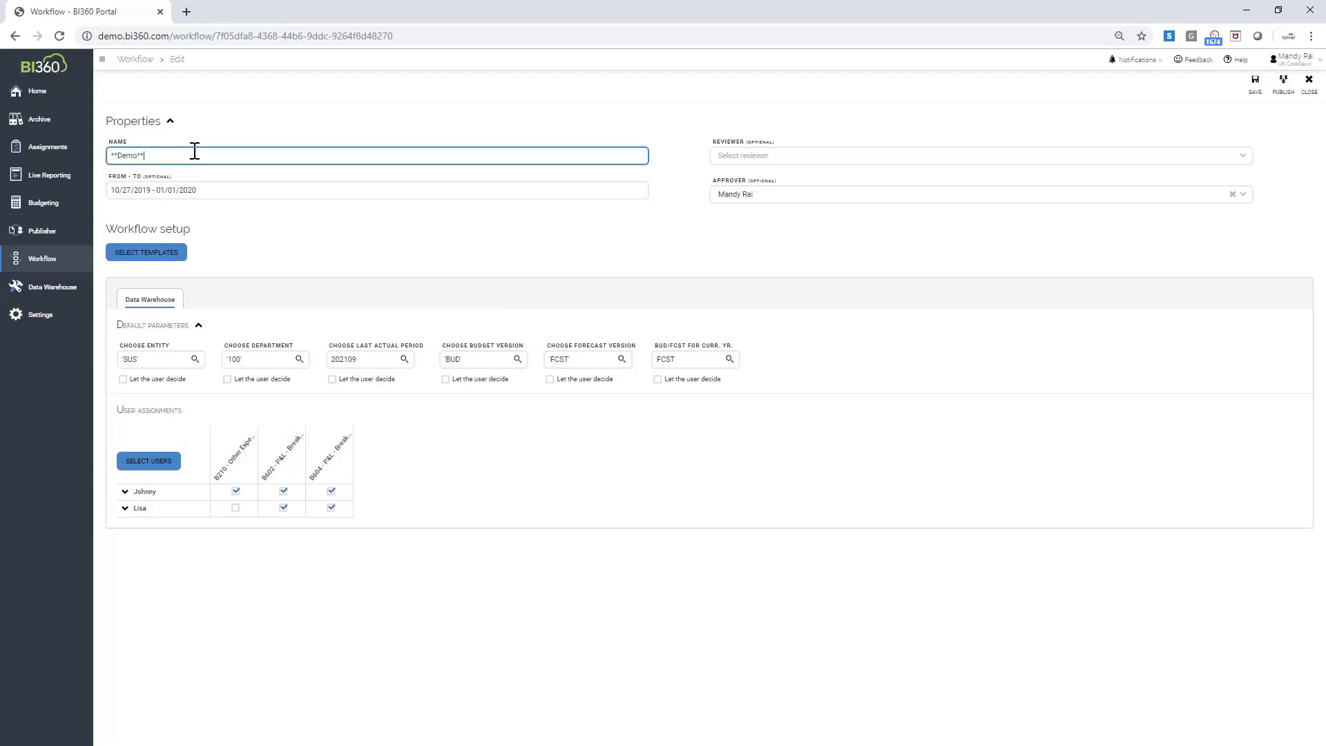
{"action": "left_click", "coordinate": [200, 190]}
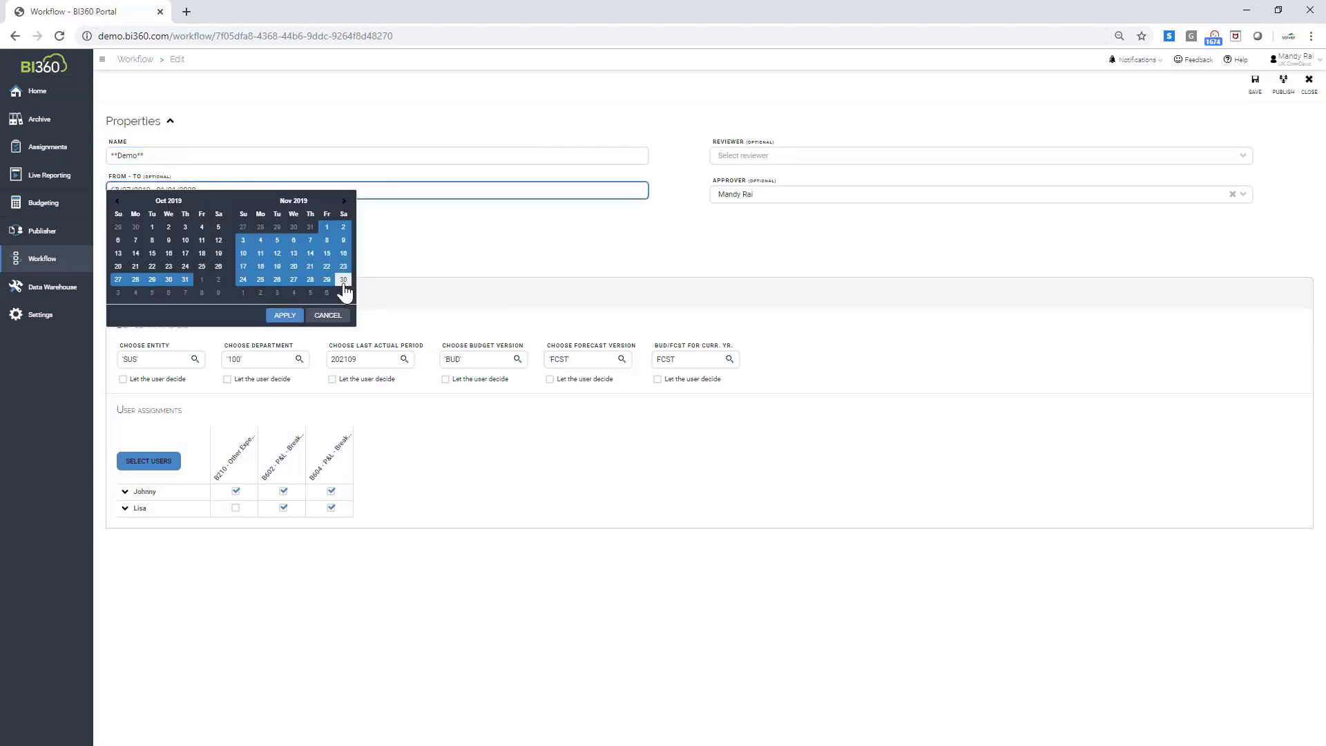
{"action": "left_click", "coordinate": [485, 252]}
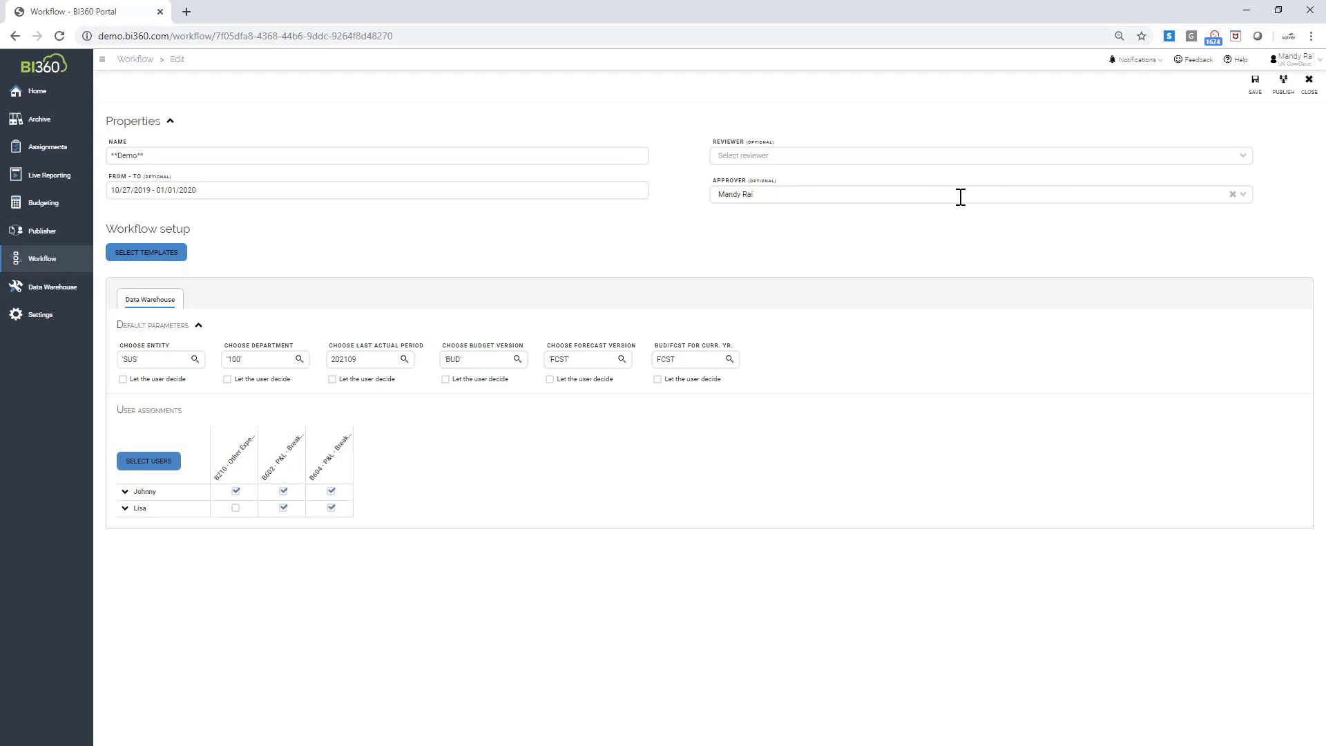
- Review the templates and users available for the **Demo** workflow, cancelling both selections
{"action": "left_click", "coordinate": [130, 255]}
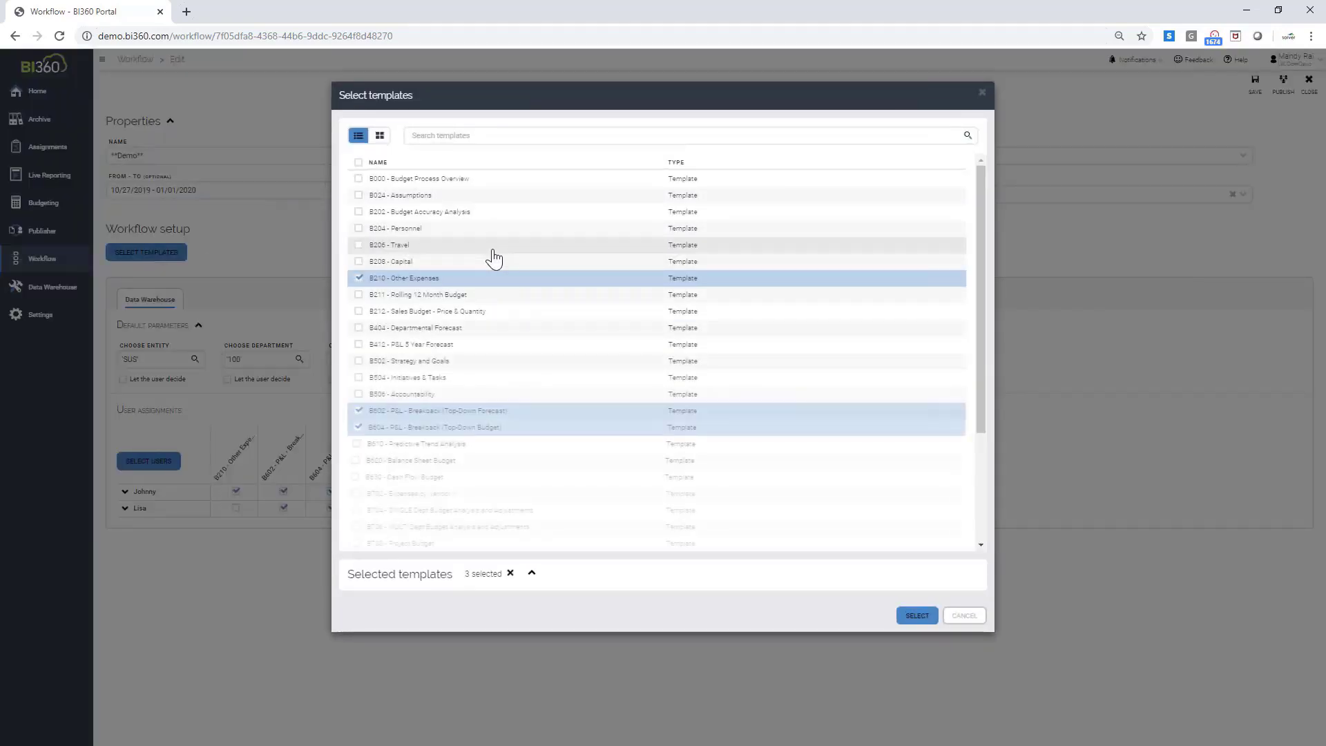
{"action": "scroll", "coordinate": [497, 372], "scroll_direction": "down", "scroll_amount": 4}
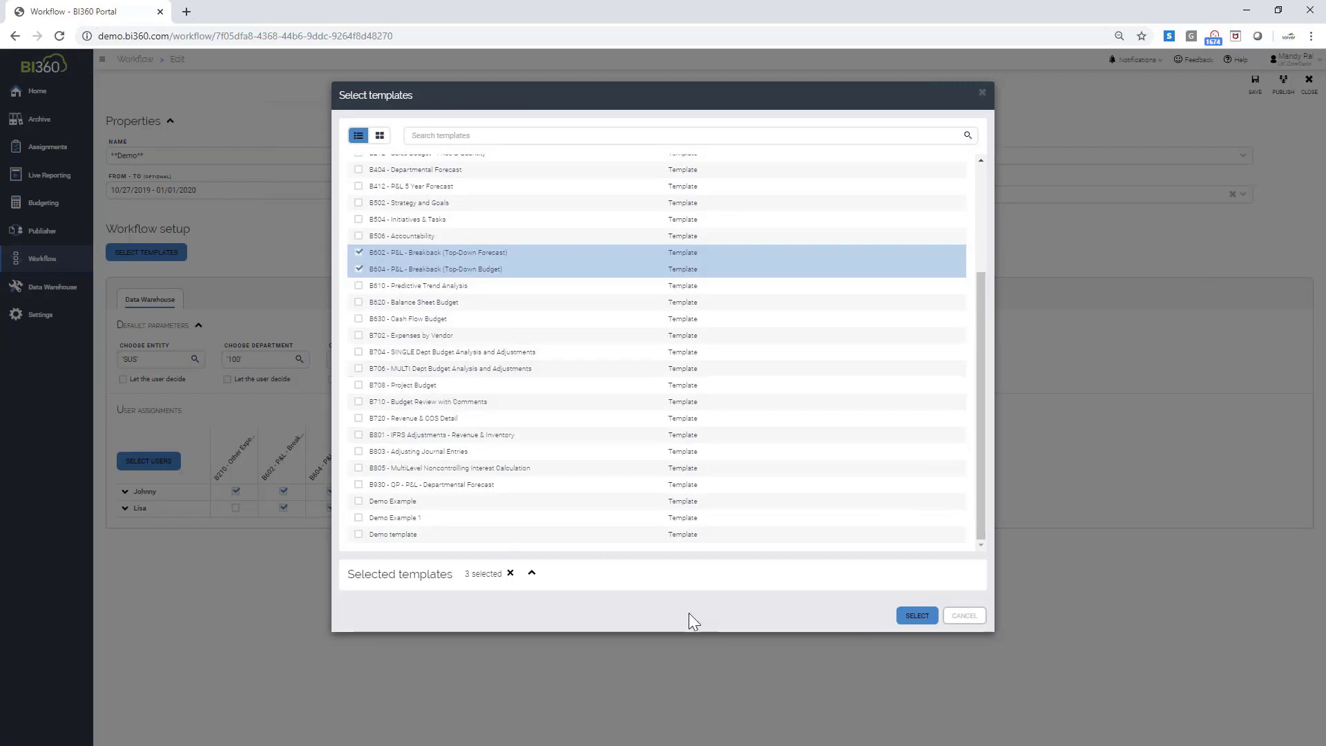
{"action": "left_click", "coordinate": [964, 616]}
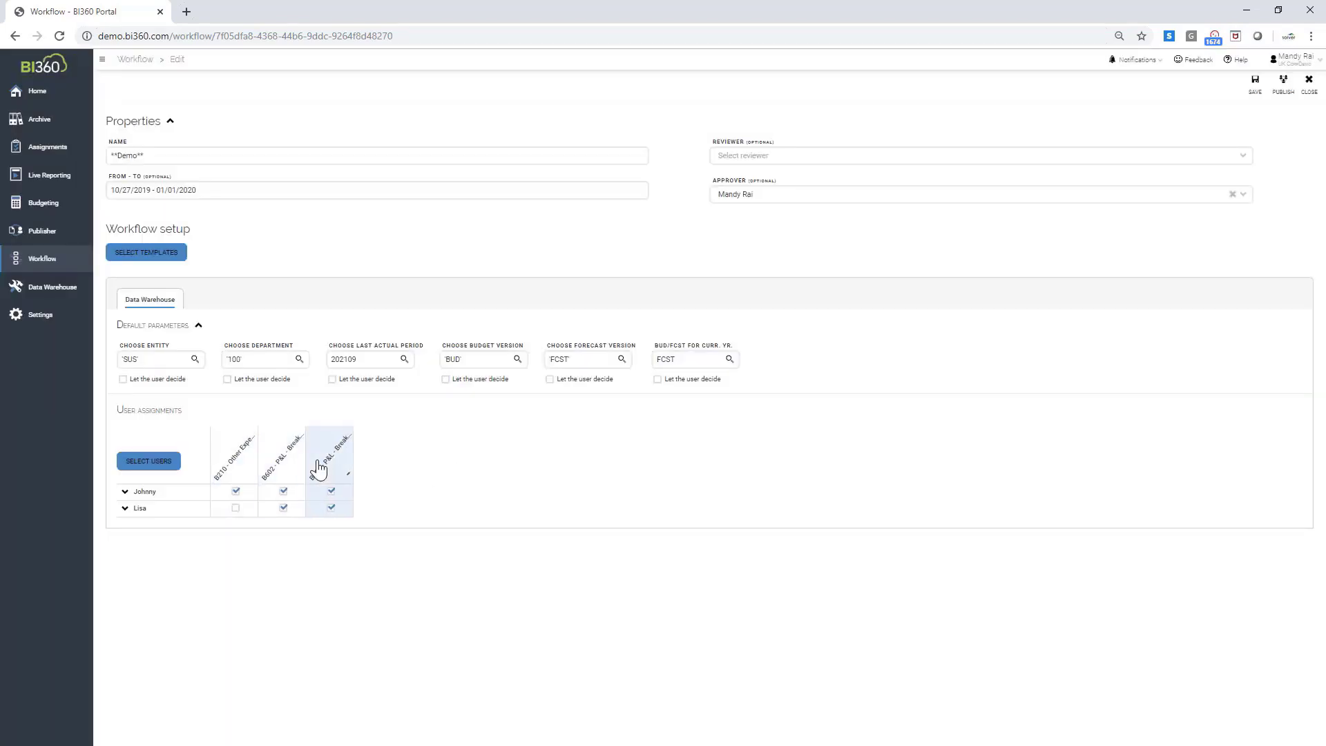
{"action": "left_click", "coordinate": [149, 463]}
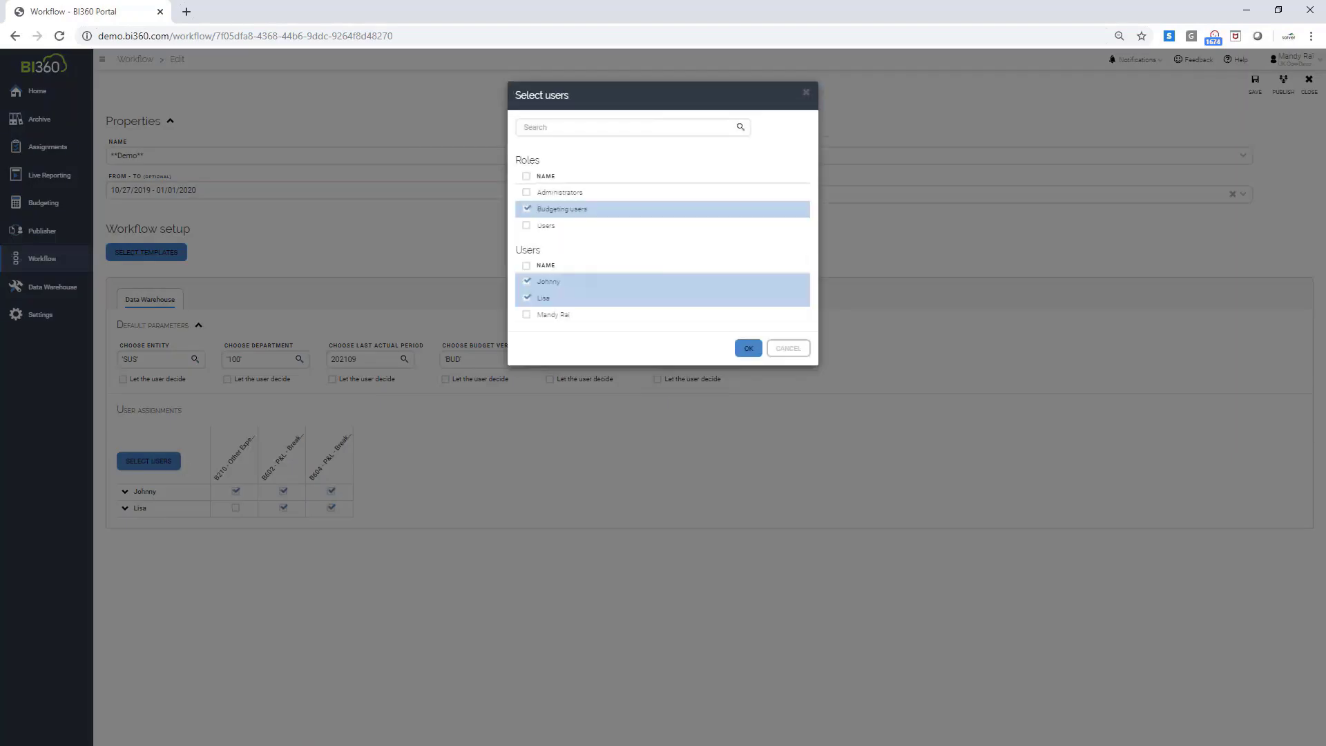
{"action": "left_click", "coordinate": [790, 349]}
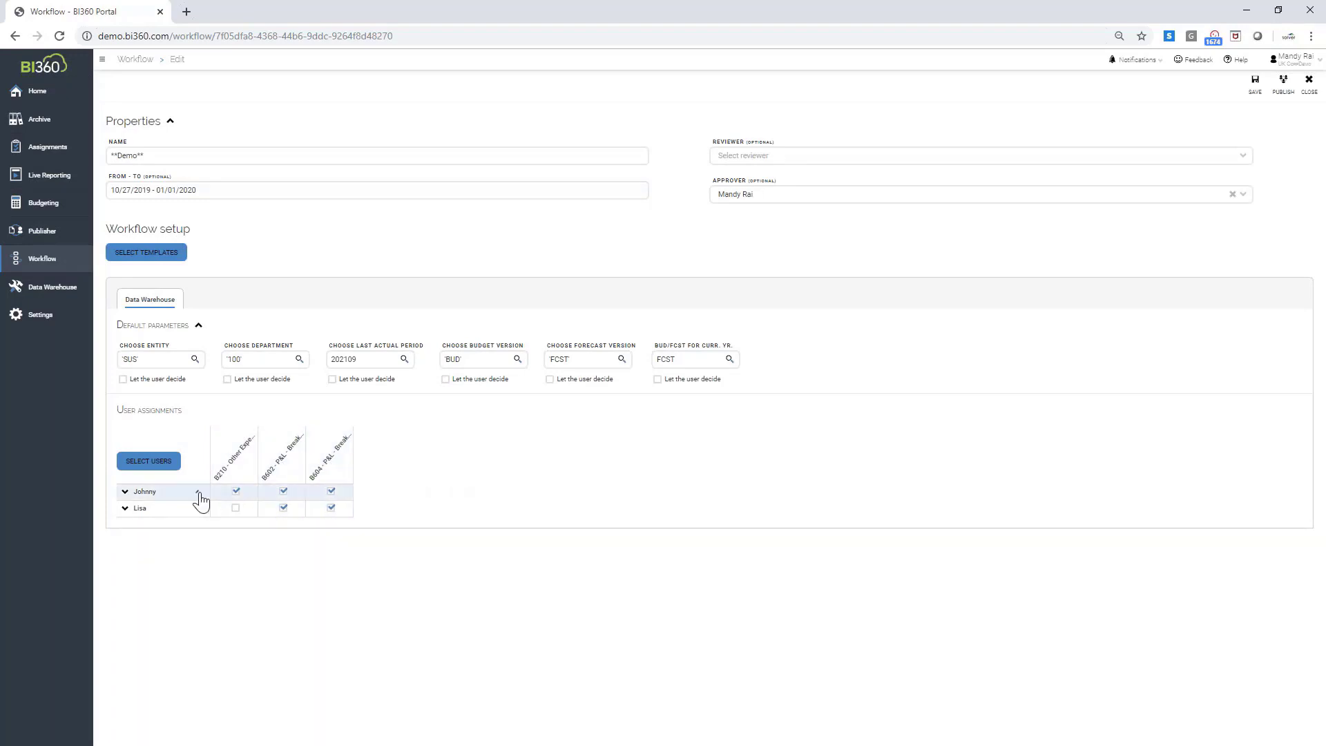
- Remove the B604 P&L Breakback template from the second user's assignments, and save and publish the **Demo** workflow
{"action": "left_click", "coordinate": [328, 510]}
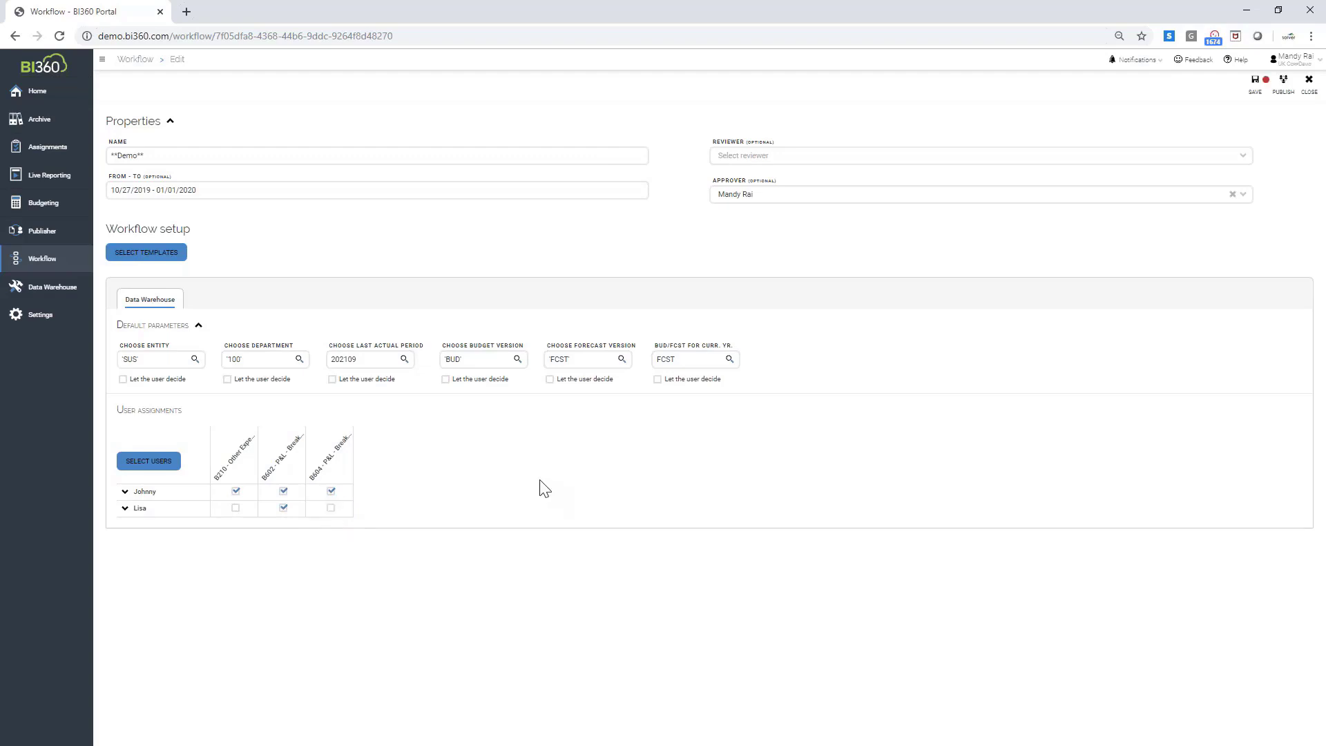
{"action": "left_click", "coordinate": [1257, 93]}
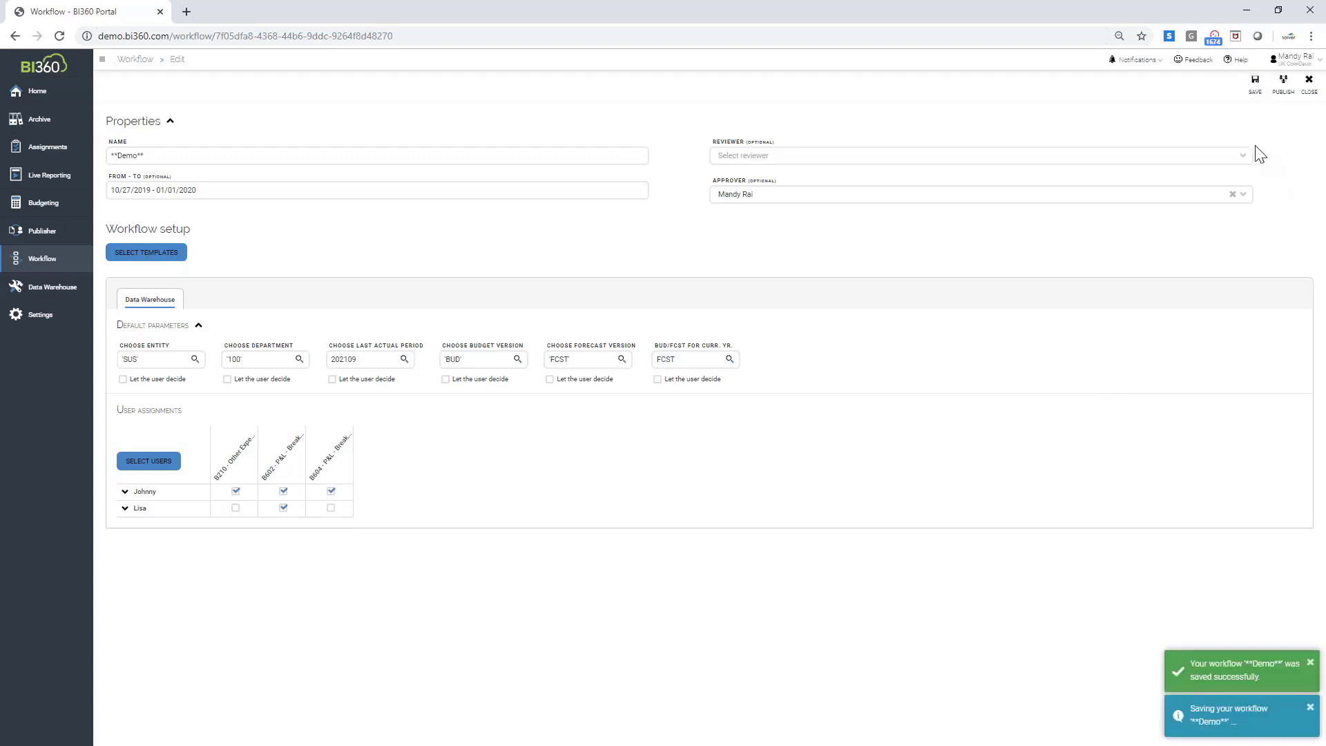
{"action": "left_click", "coordinate": [1283, 86]}
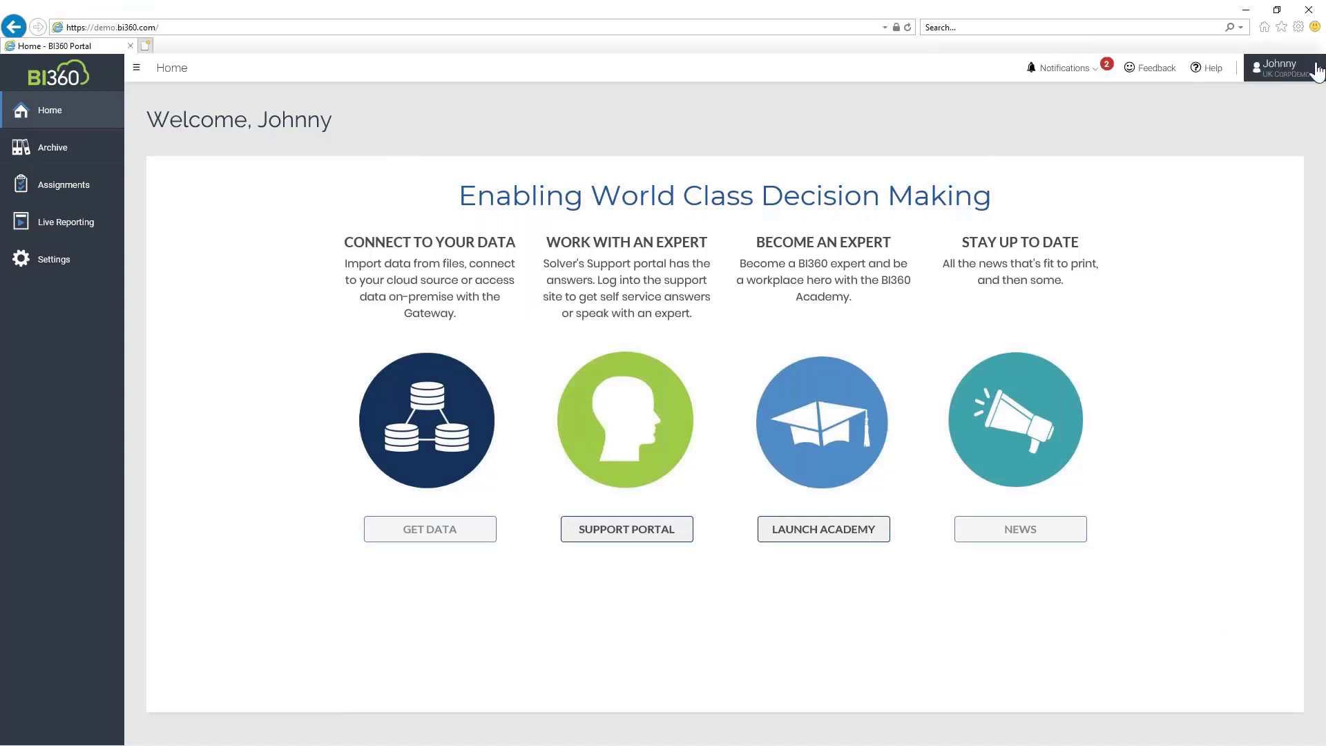
- In the assigned user's portal session, check the new assignment notifications and open the B210 - Other Expenses assignment of the **Demo** workflow
{"action": "left_click", "coordinate": [1093, 77]}
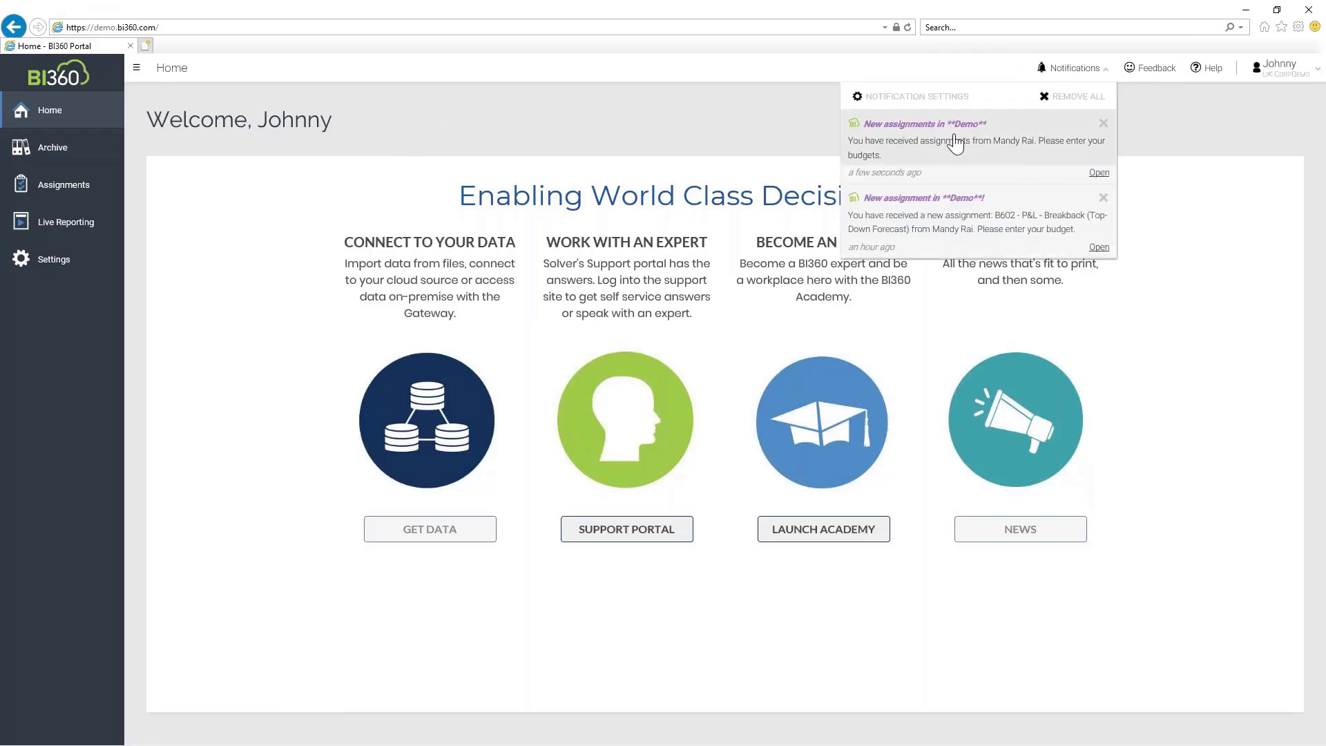
{"action": "left_click", "coordinate": [1094, 75]}
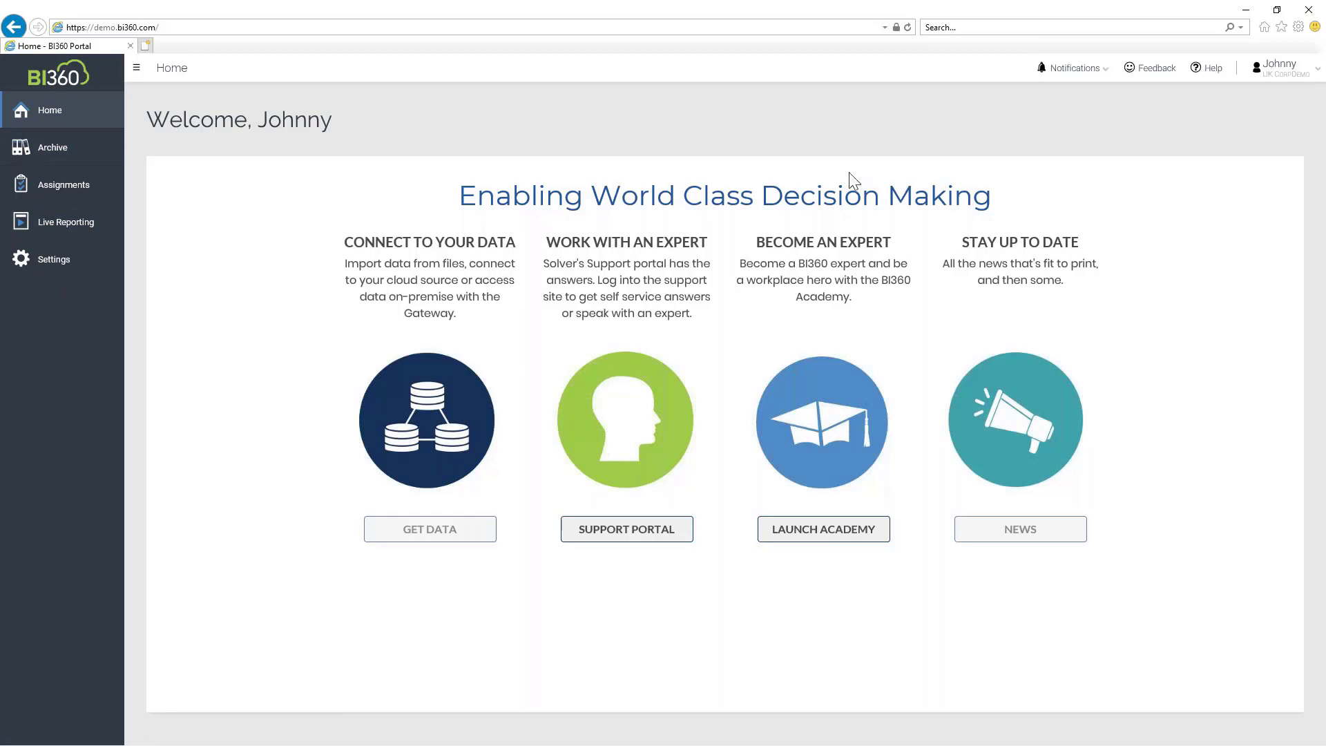
{"action": "left_click", "coordinate": [72, 195]}
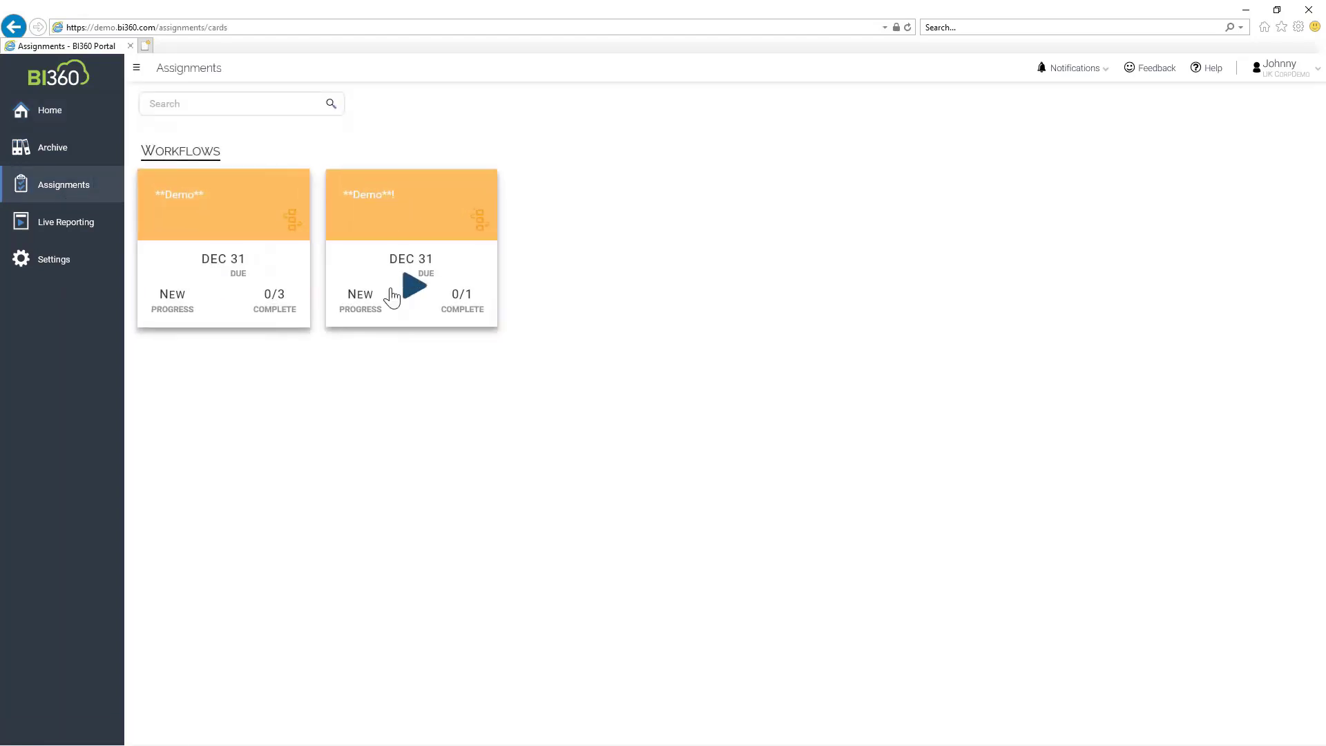
{"action": "mouse_move", "coordinate": [225, 297]}
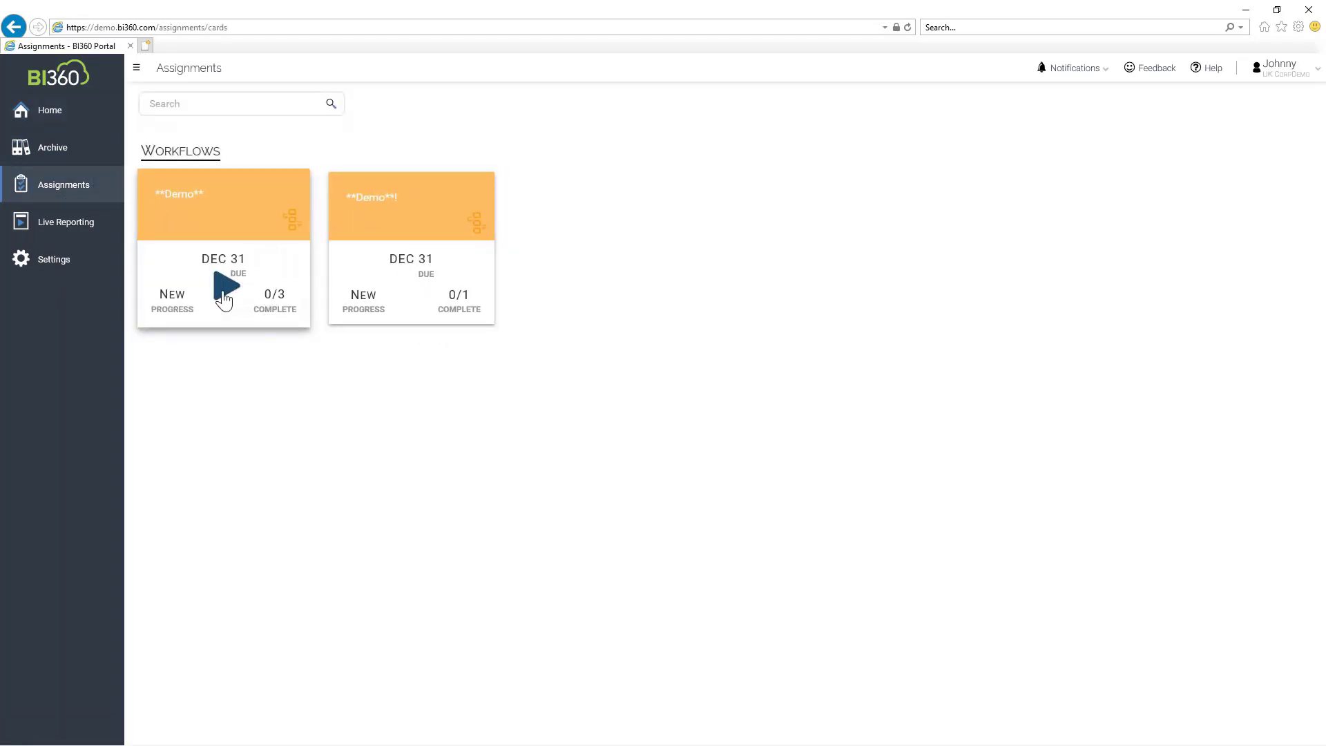
{"action": "left_click", "coordinate": [225, 297]}
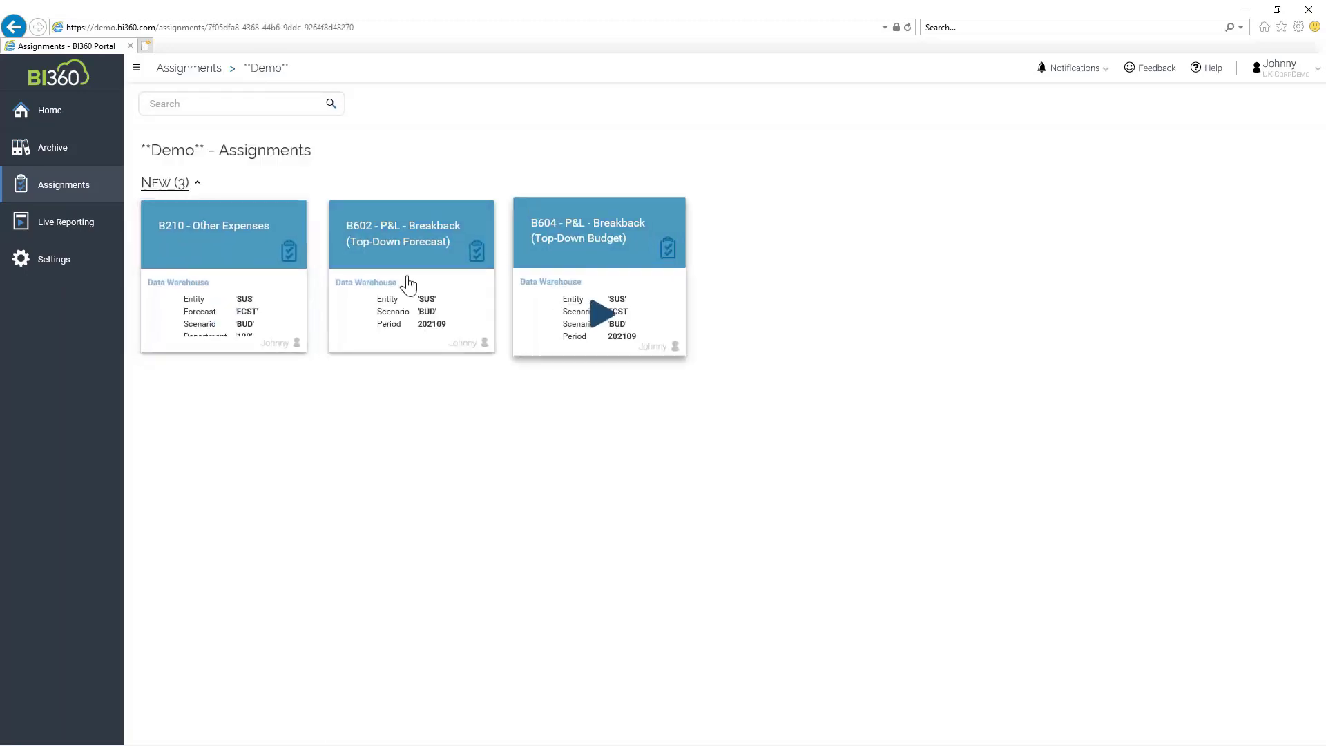
{"action": "mouse_move", "coordinate": [222, 319]}
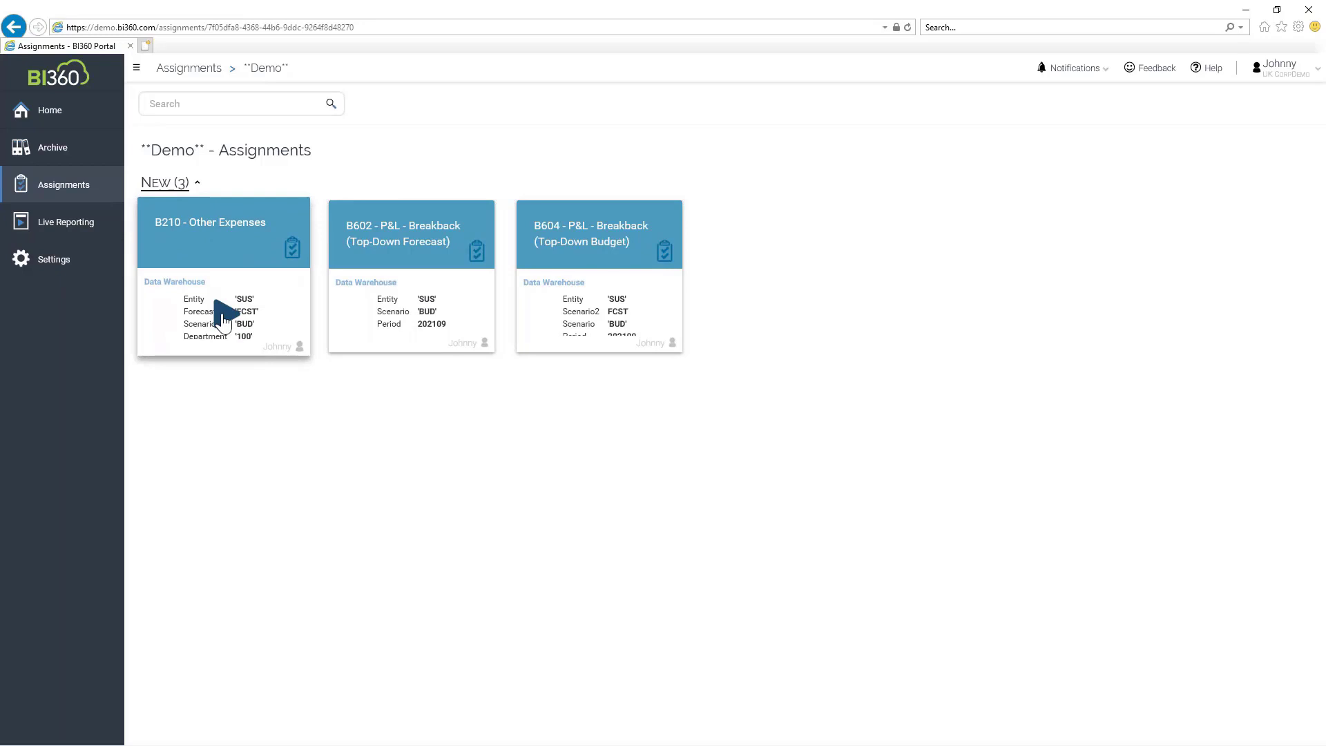
{"action": "left_click", "coordinate": [222, 319]}
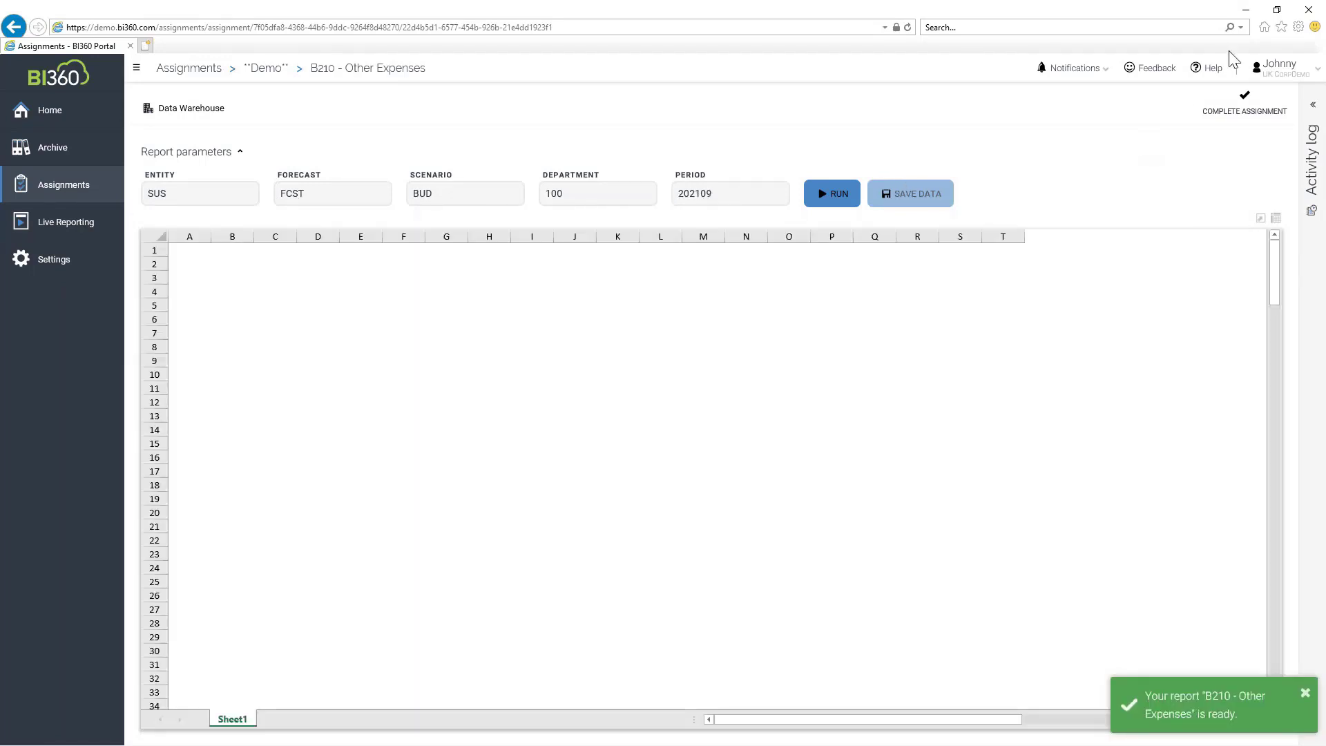
- Switch back to the administrator's session, view the published **Demo** workflow in edit mode, and close it
{"action": "left_click", "coordinate": [1244, 11]}
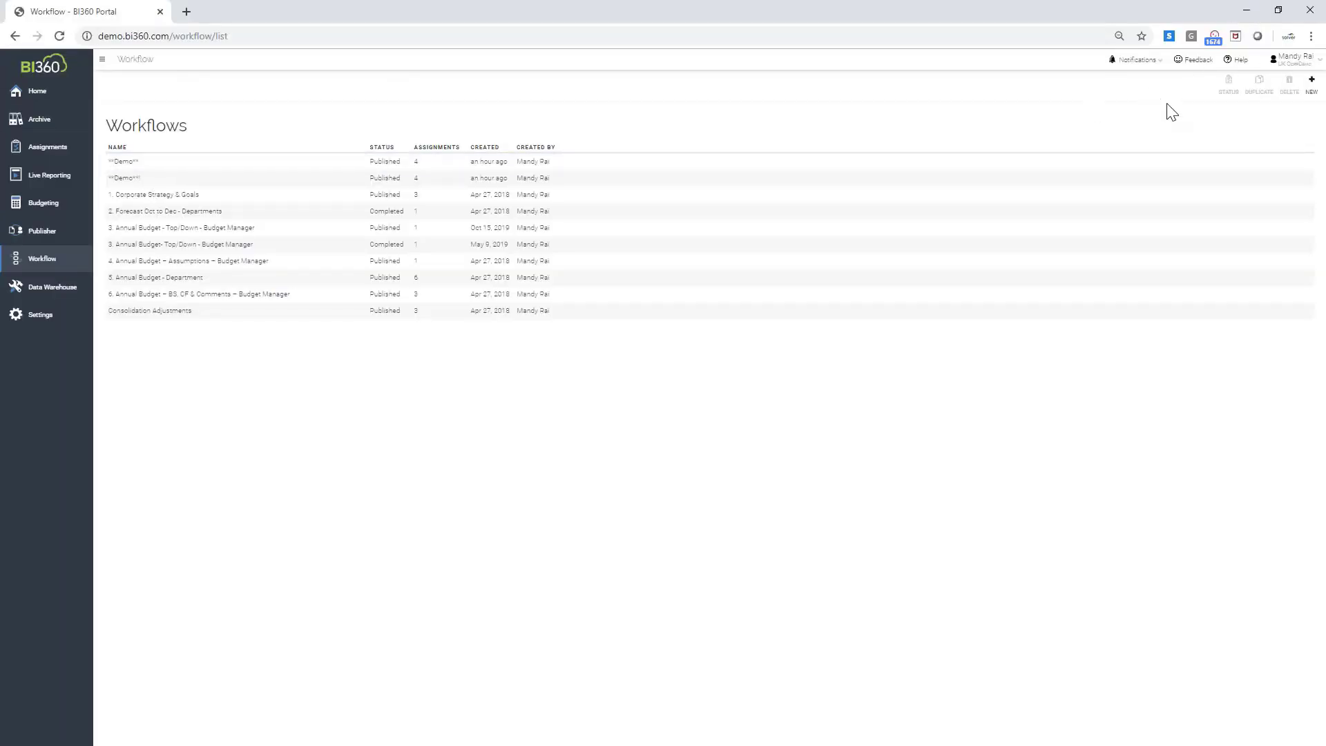
{"action": "left_click", "coordinate": [392, 168]}
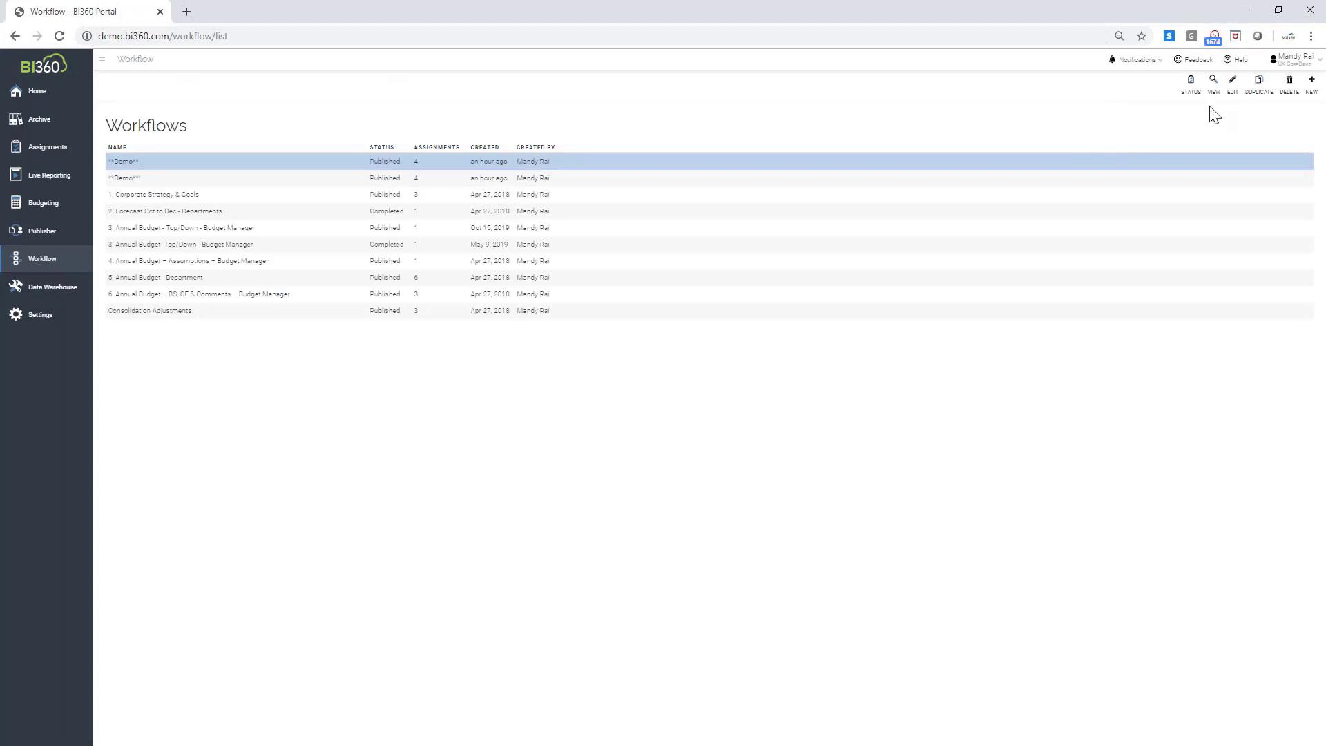
{"action": "left_click", "coordinate": [1230, 97]}
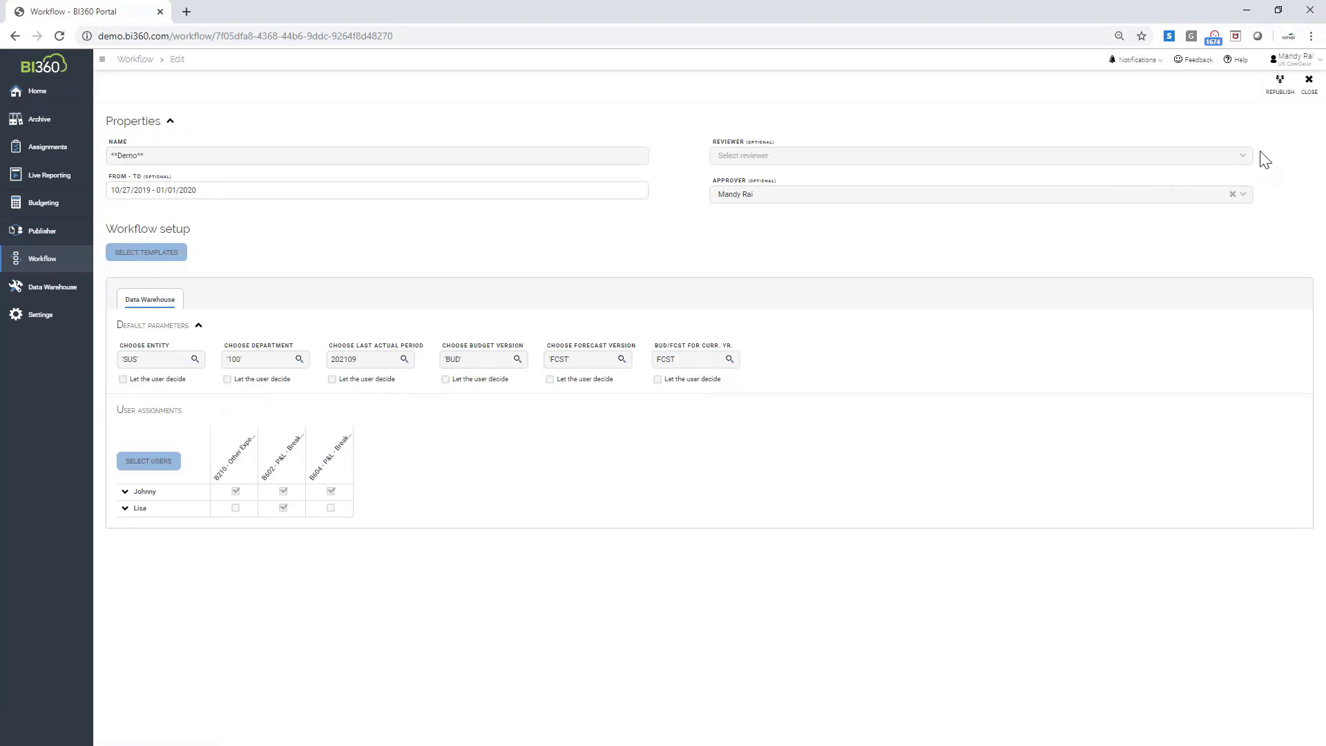
{"action": "left_click", "coordinate": [1308, 82]}
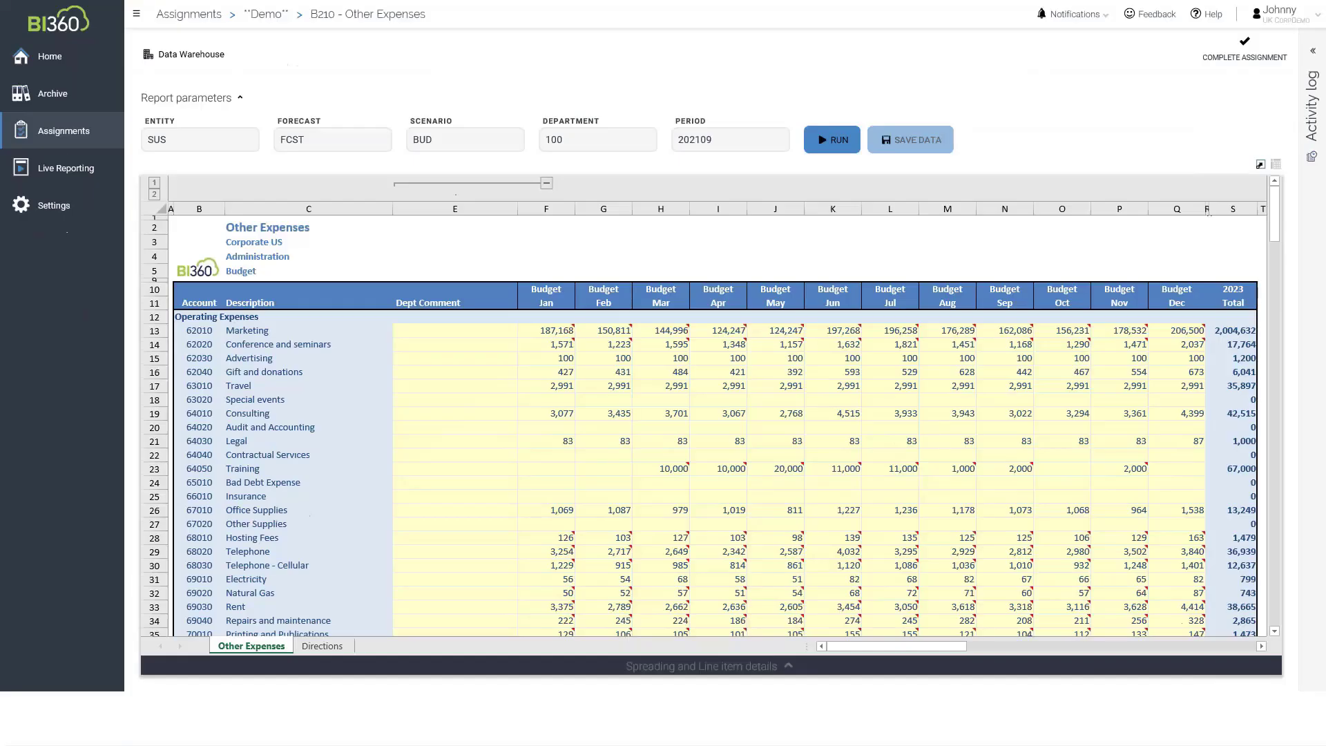
- Expand the Other Expenses form to full view and compare the January to November Training budget cells with the 2022 actual and forecast columns
{"action": "left_click", "coordinate": [1260, 164]}
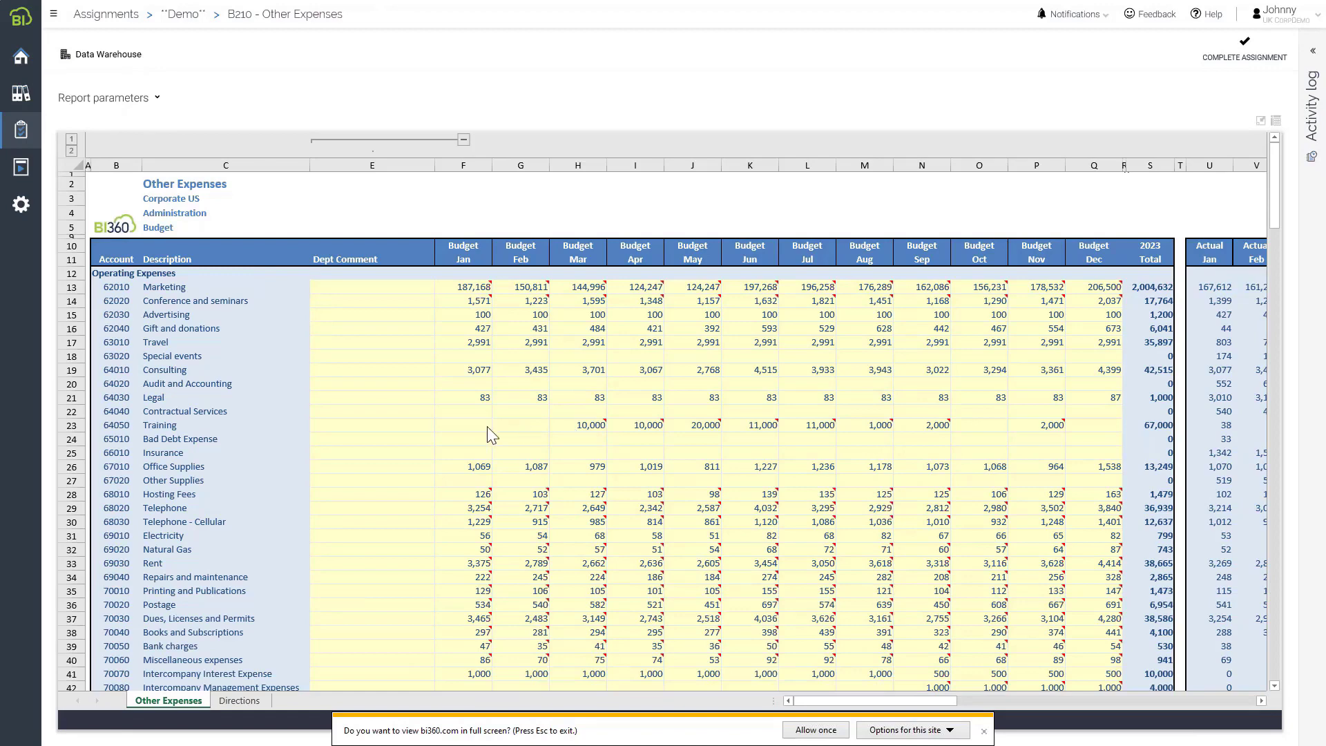
{"action": "left_click", "coordinate": [486, 427]}
{"action": "left_click", "coordinate": [1060, 434], "text": "shift"}
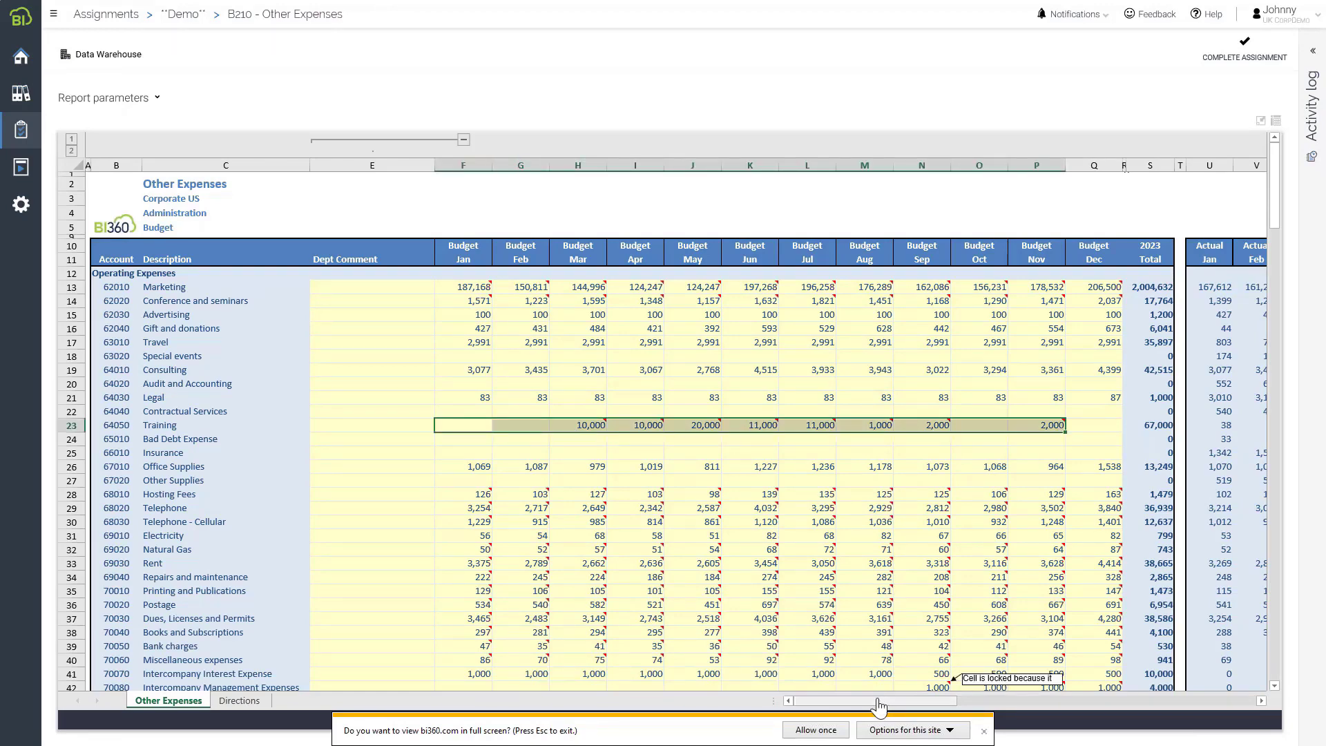
{"action": "scroll", "coordinate": [1024, 690], "scroll_direction": "right", "scroll_amount": 5}
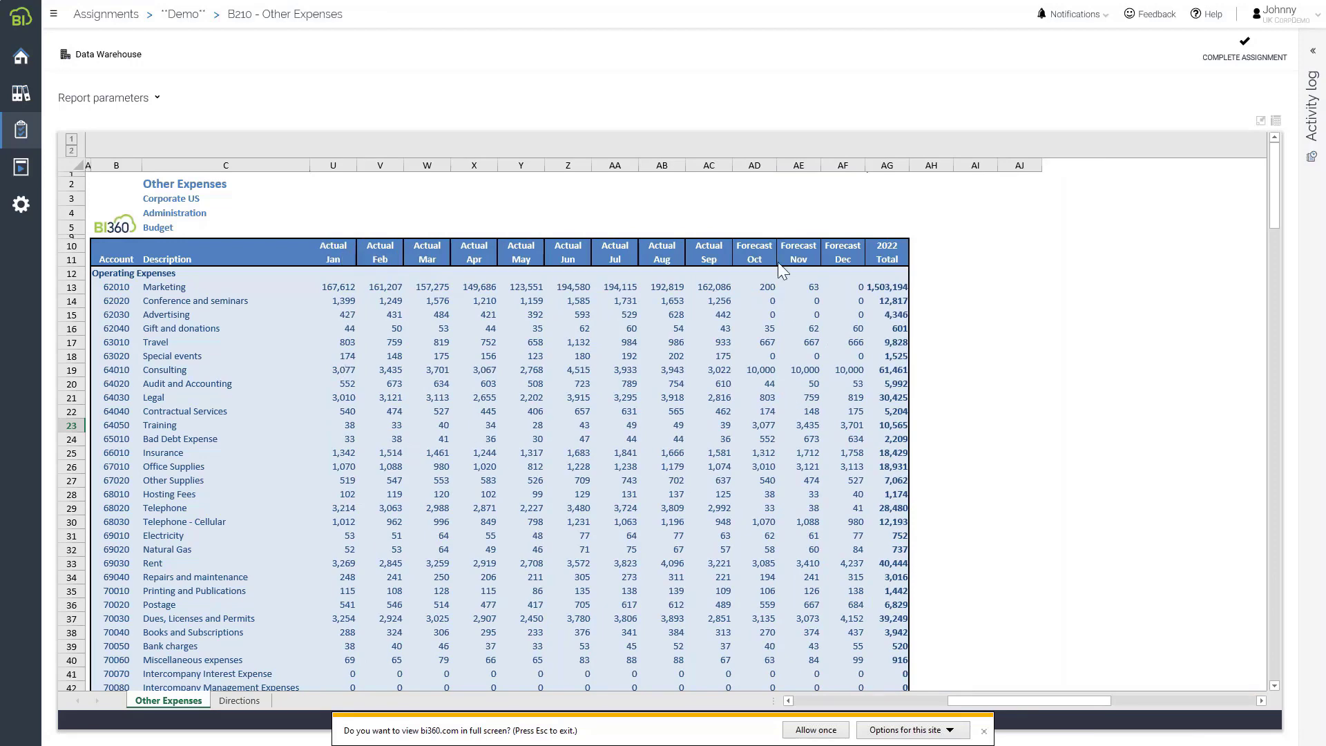
{"action": "left_click_drag", "start_coordinate": [1018, 706], "coordinate": [822, 706]}
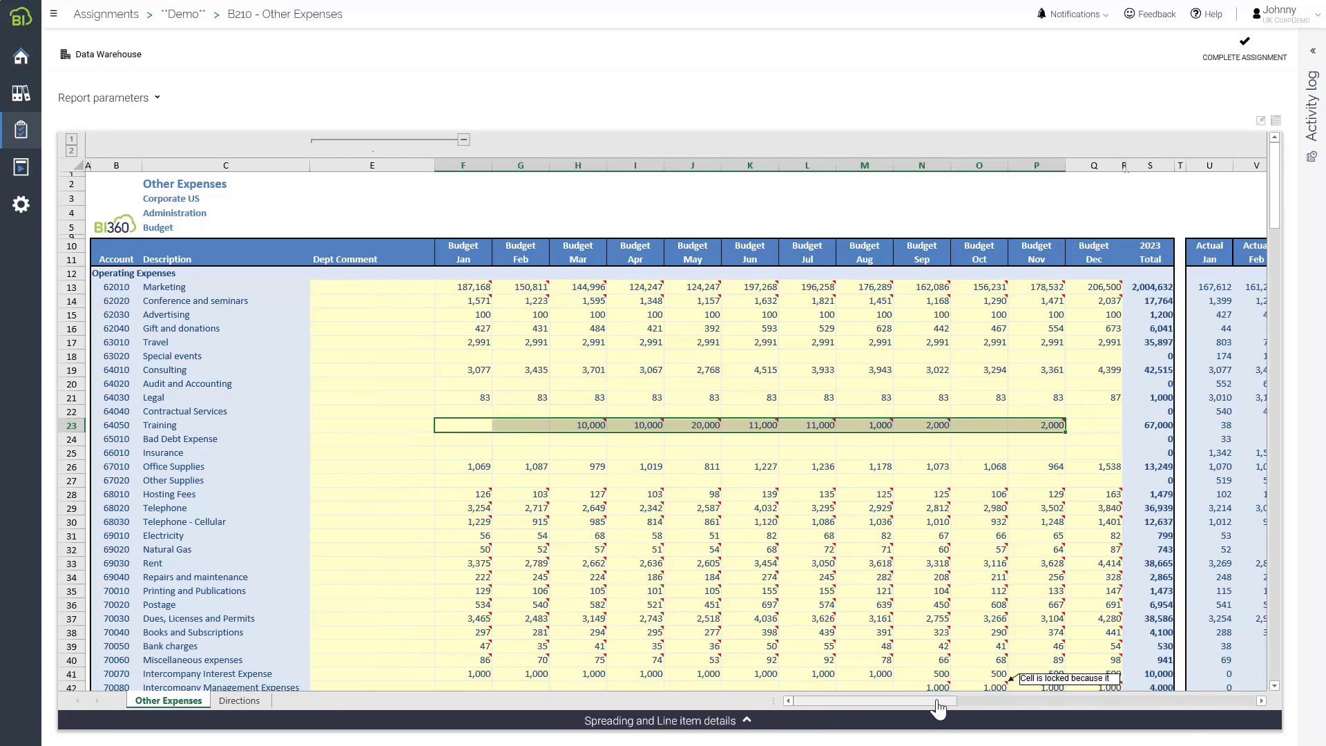
- Copy the January to May actuals of Contractual Services into the Bad Debt Expense budget row, starting at June
{"action": "scroll", "coordinate": [980, 528], "scroll_direction": "right", "scroll_amount": 2}
{"action": "scroll", "coordinate": [976, 432], "scroll_direction": "right", "scroll_amount": 3}
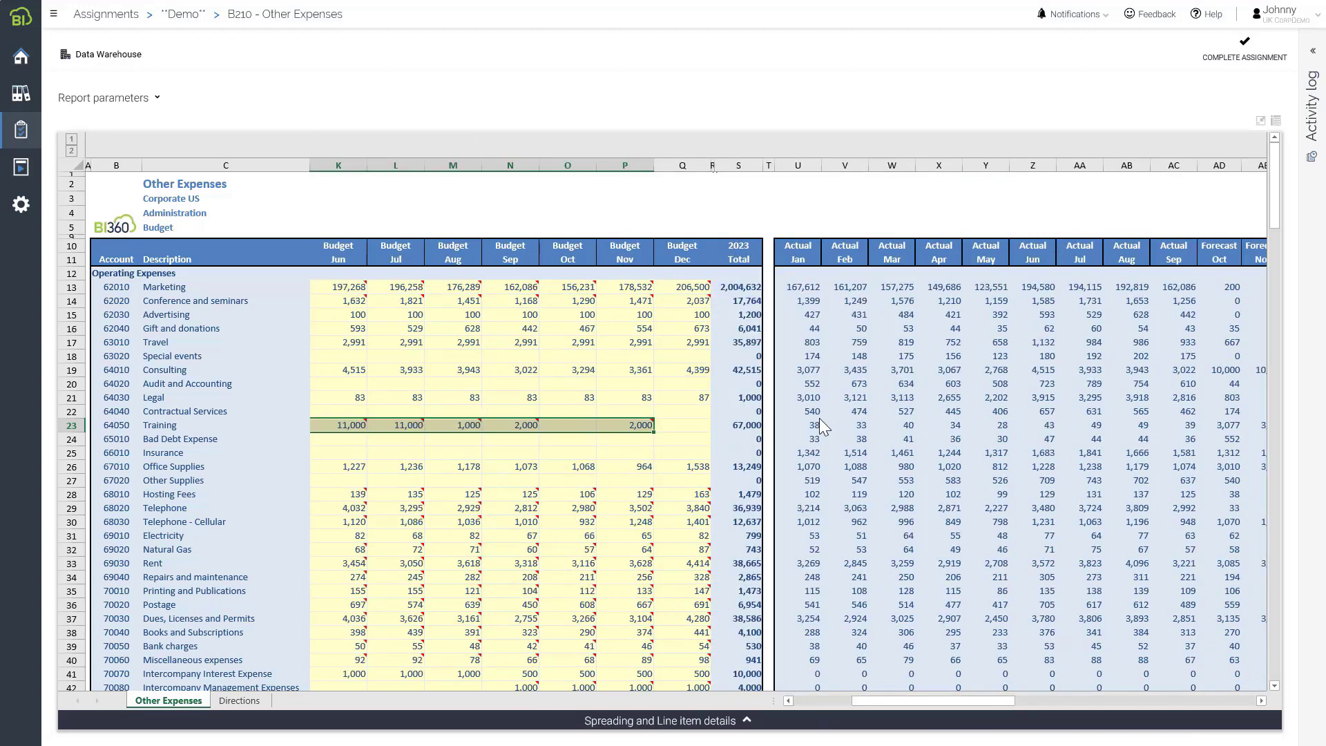
{"action": "left_click_drag", "start_coordinate": [811, 413], "coordinate": [997, 412]}
{"action": "key", "text": "ctrl+c"}
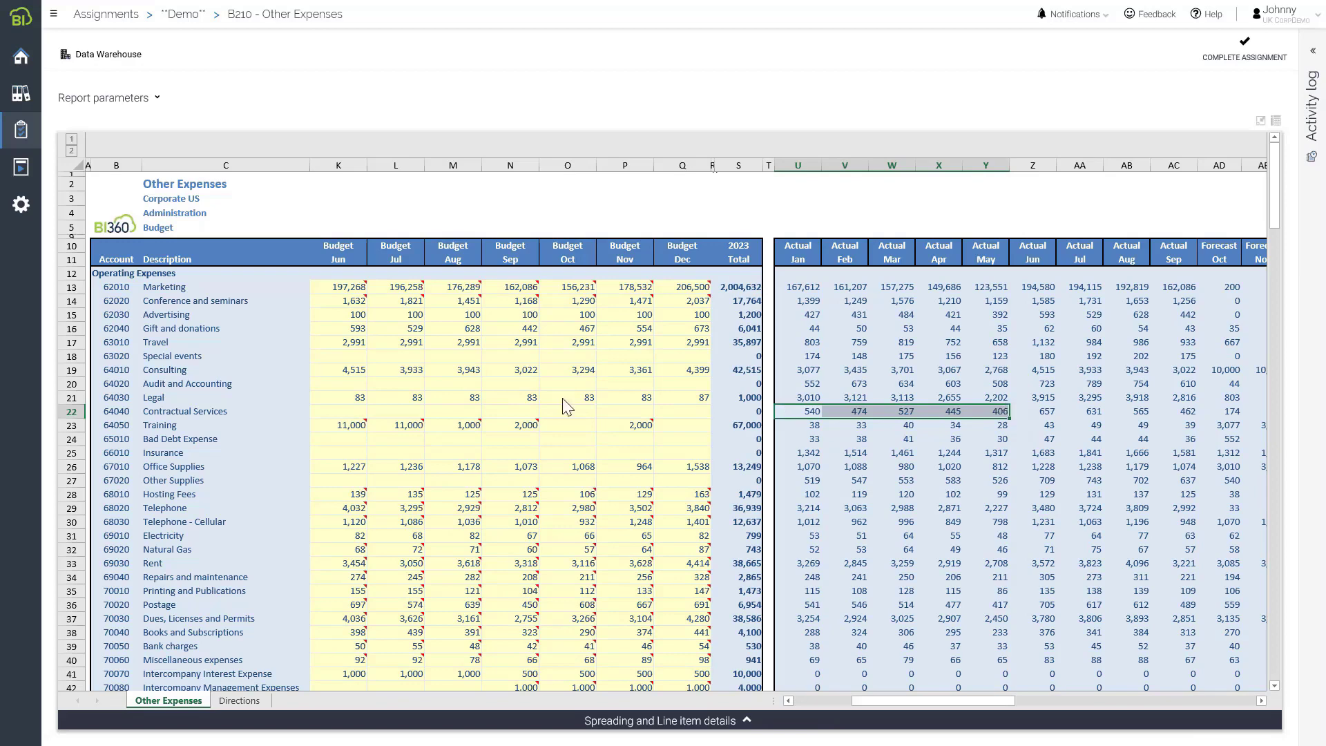
{"action": "left_click", "coordinate": [343, 442]}
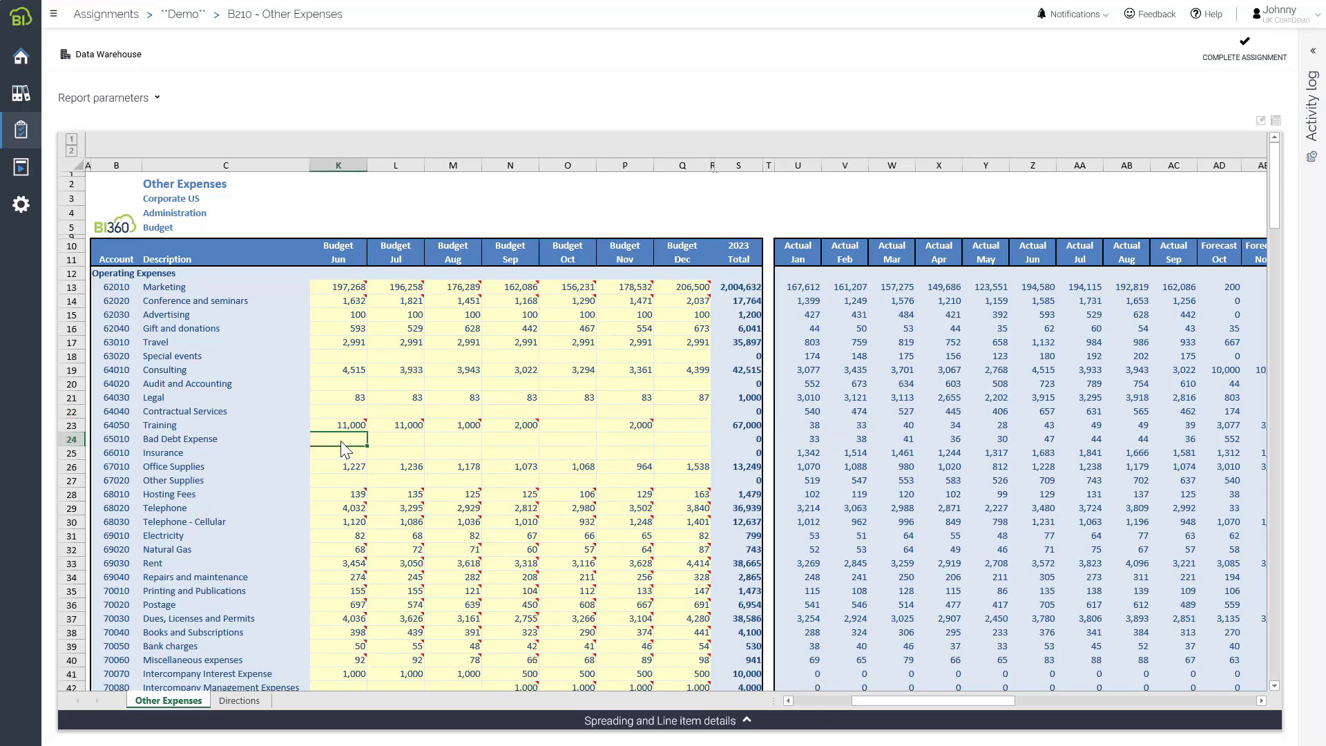
{"action": "key", "text": "ctrl+v"}
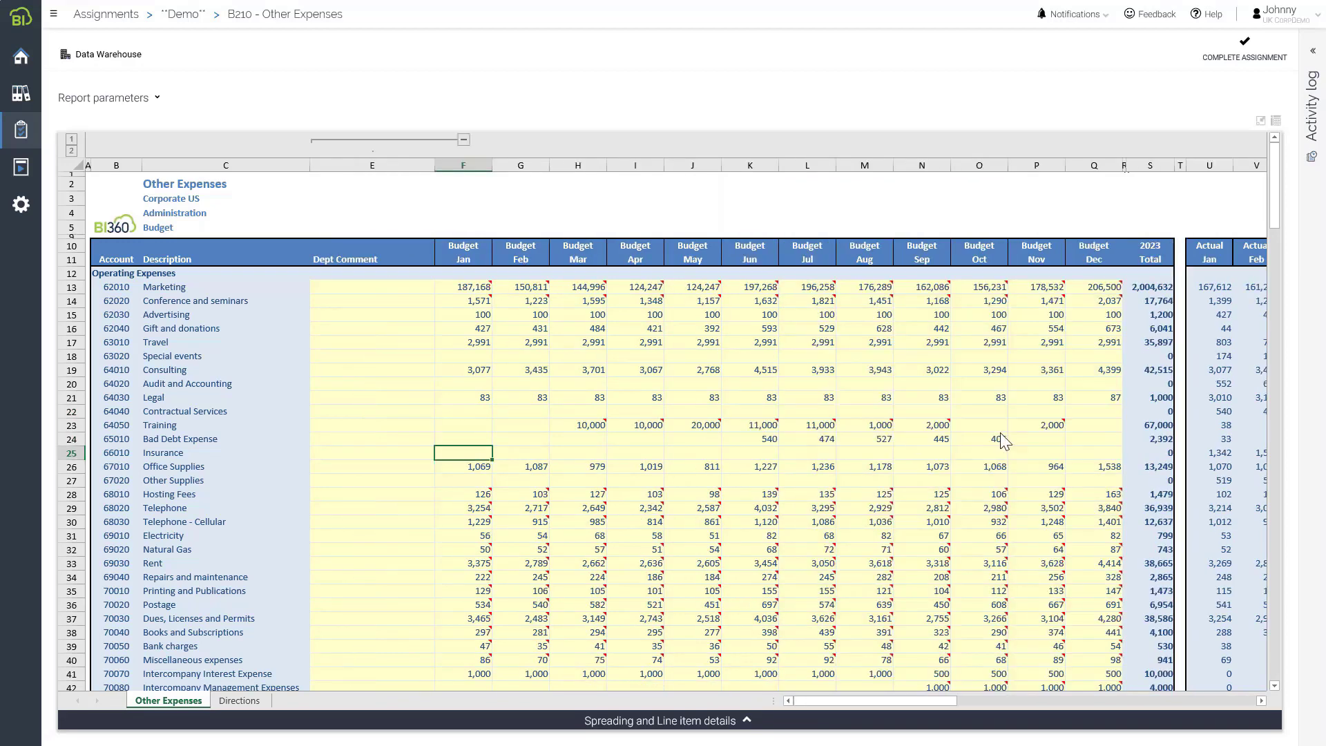
- Enter the formula =F14*1.10 in the January budget cell of Insurance, based on the January Conference and seminars budget
{"action": "type", "text": "=s"}
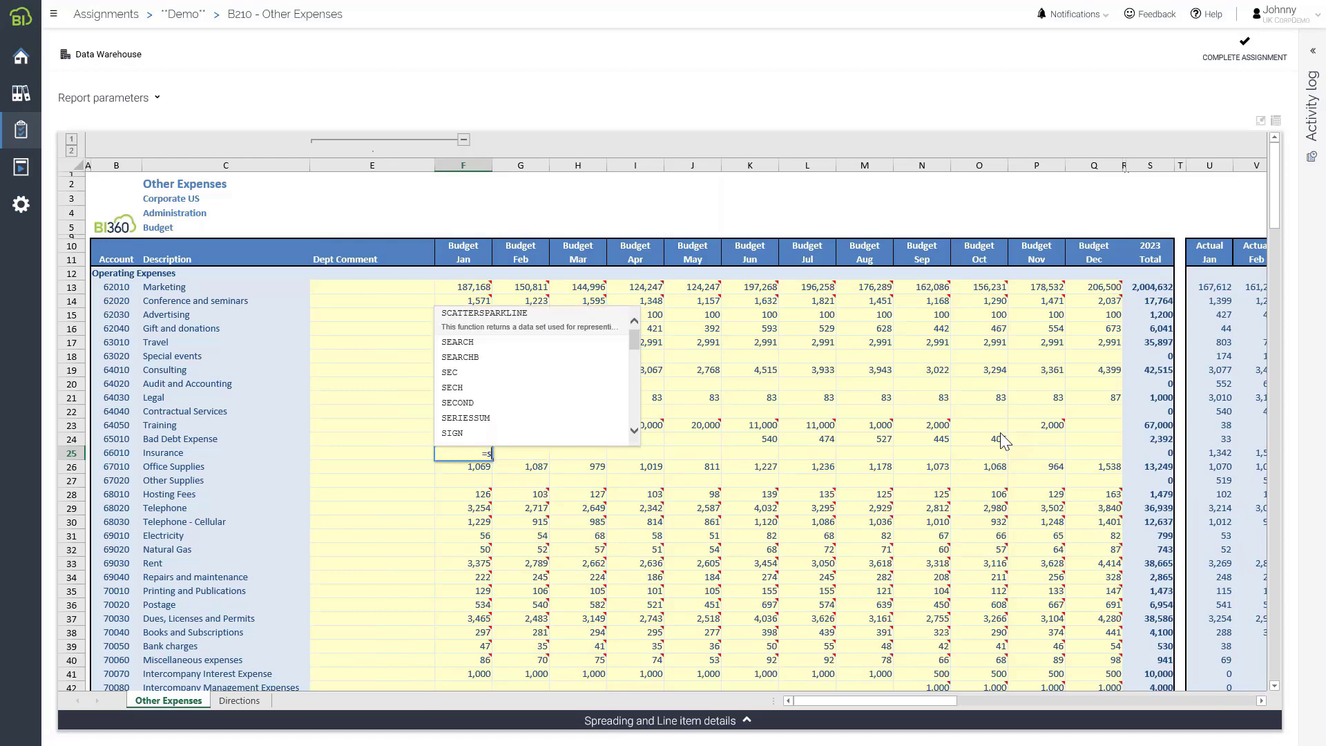
{"action": "key", "text": "BackSpace"}
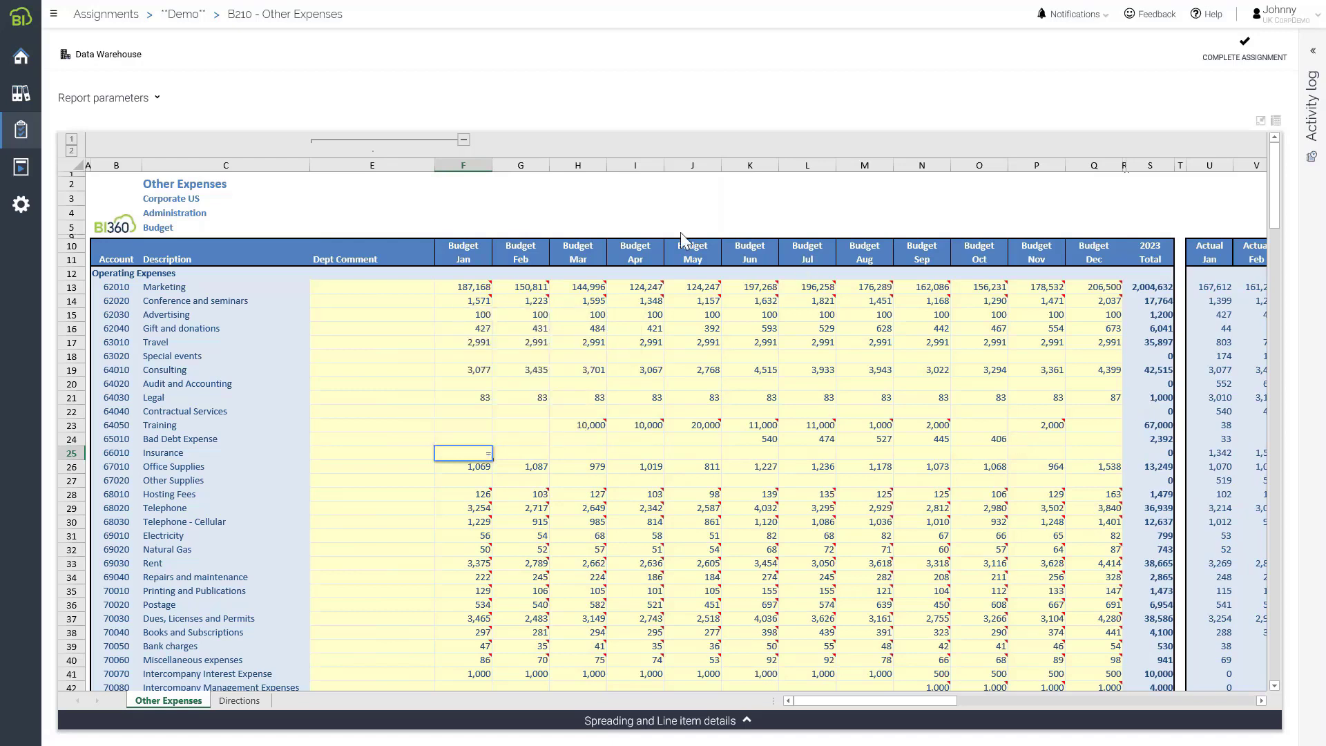
{"action": "left_click", "coordinate": [468, 298]}
{"action": "type", "text": "*1.10"}
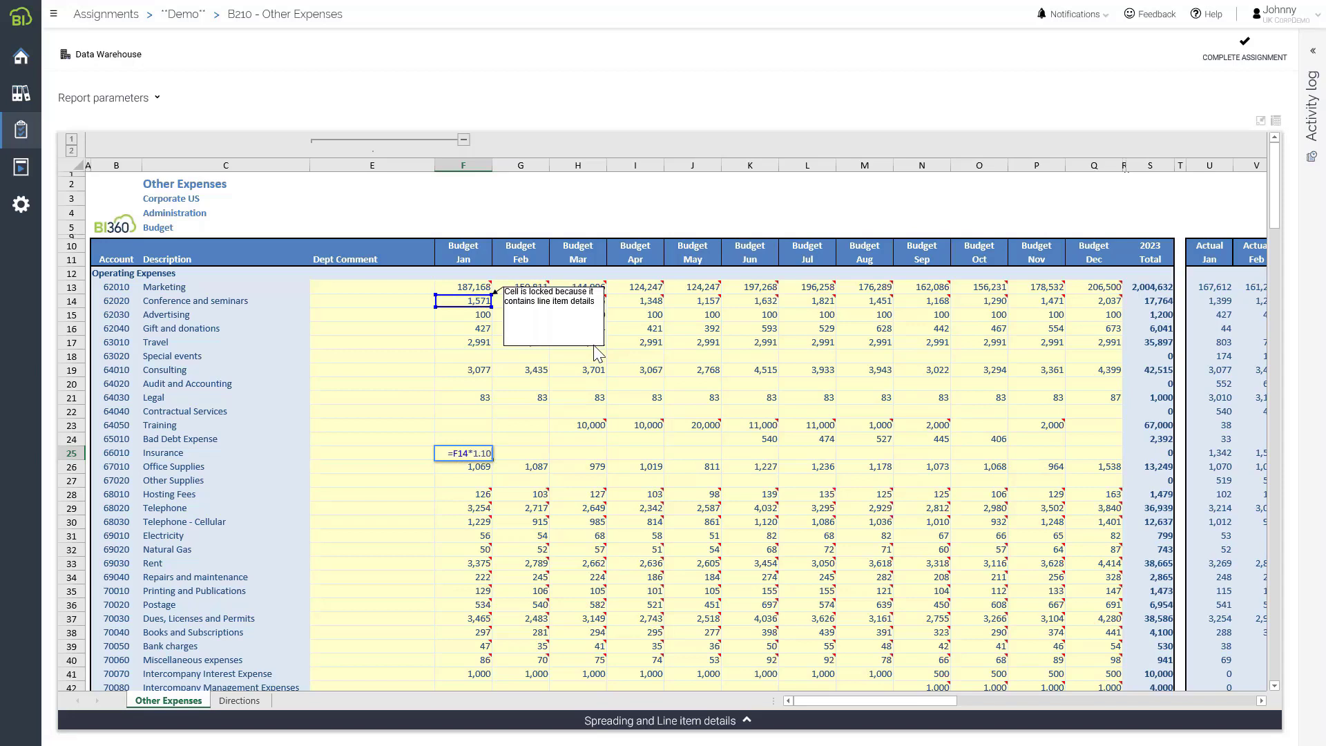
{"action": "key", "text": "Return"}
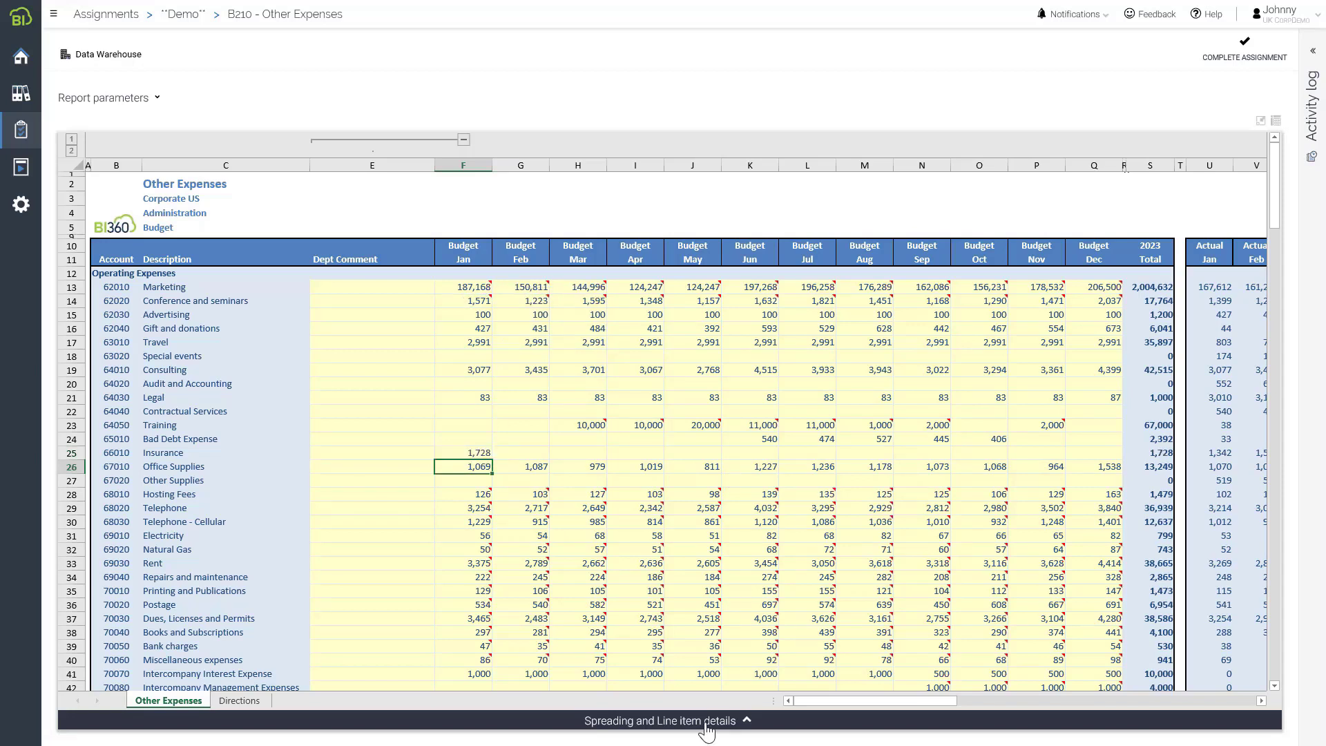
- Spread an amount of 20000 over the months of the 63020 Special events budget using the Even distribution rule
{"action": "left_click", "coordinate": [742, 722]}
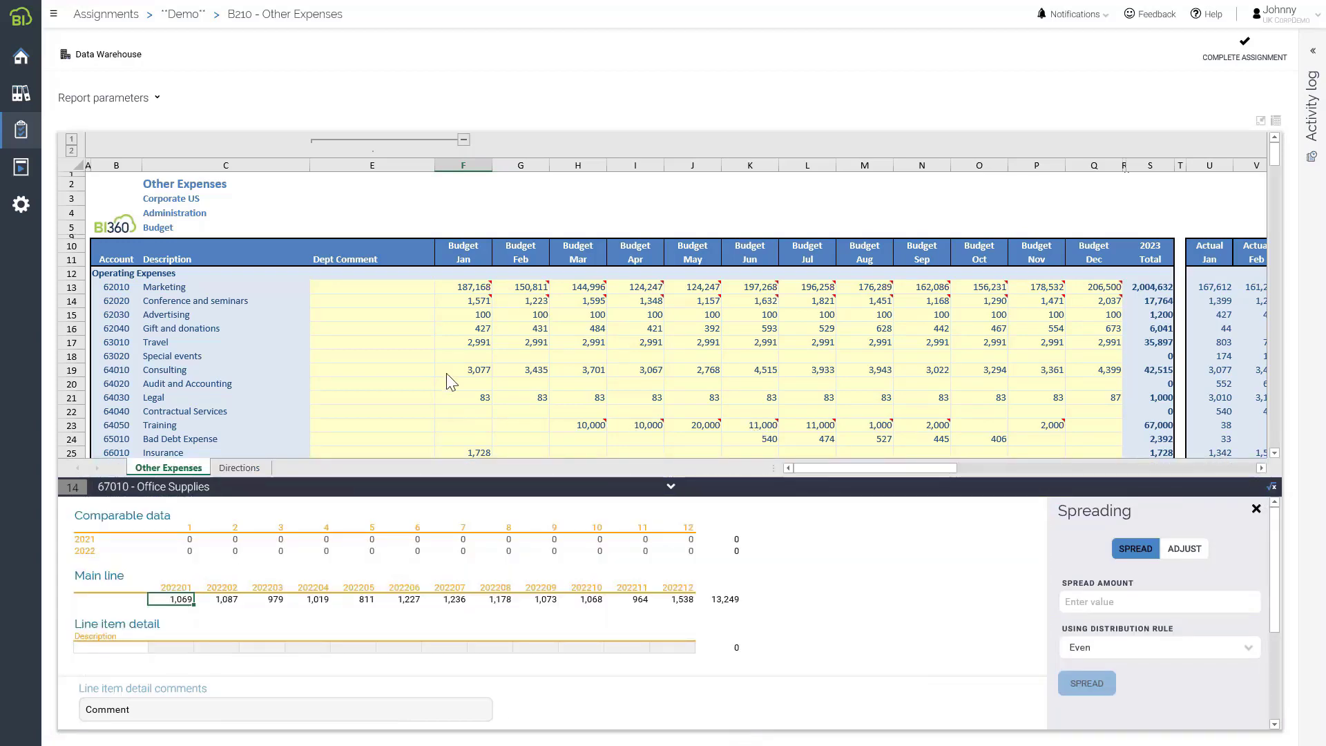
{"action": "left_click", "coordinate": [469, 360]}
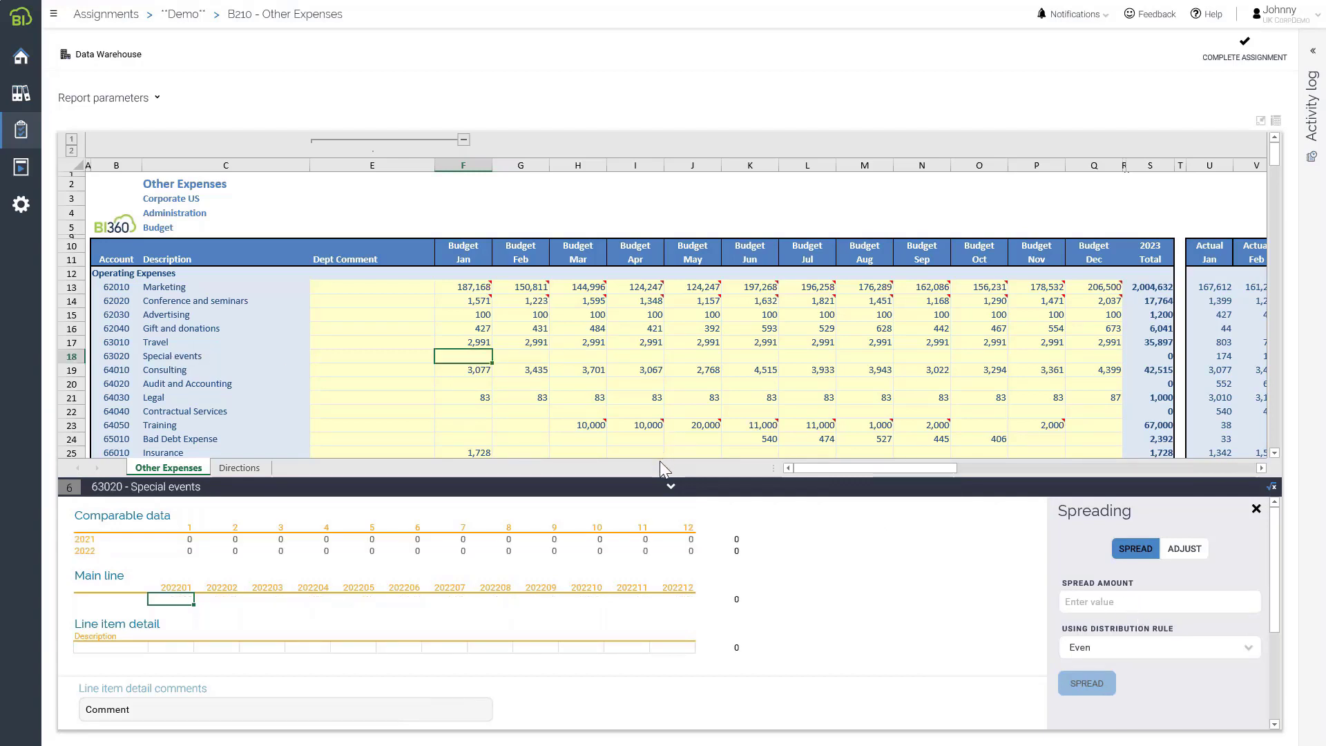
{"action": "left_click", "coordinate": [1088, 606]}
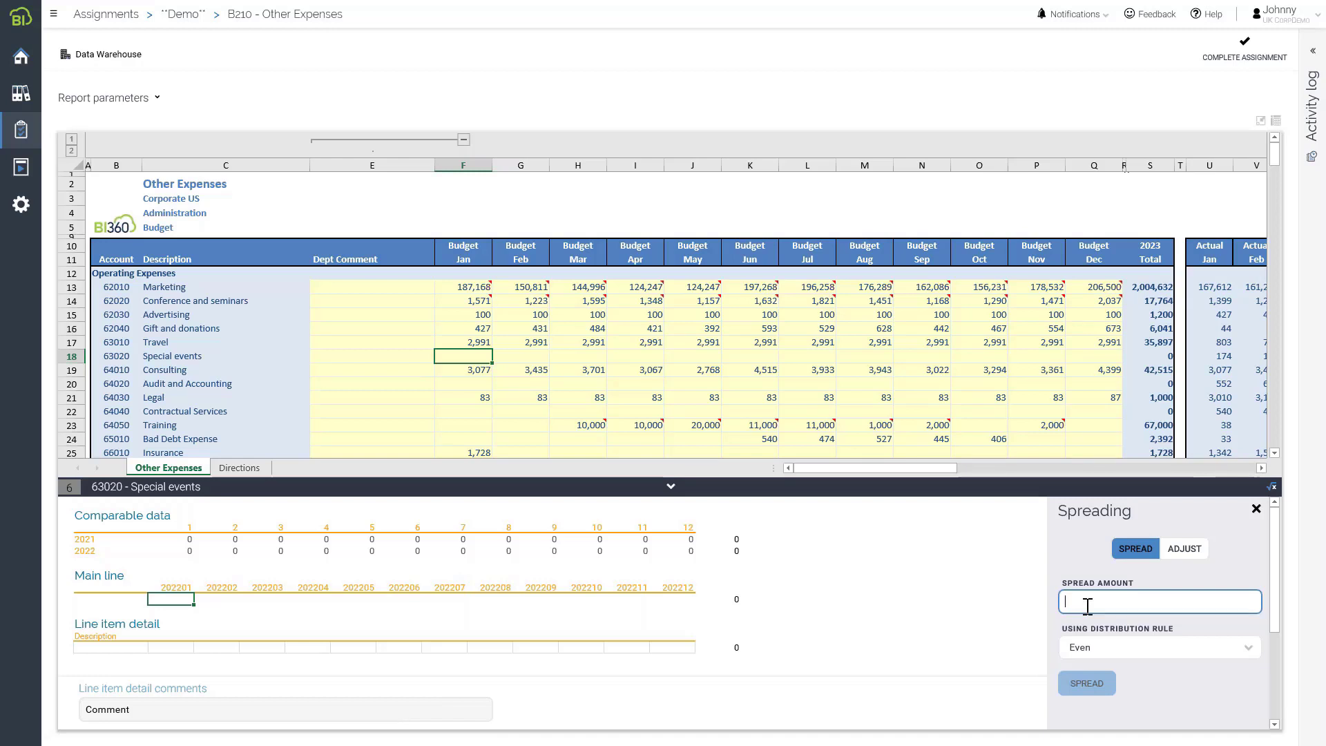
{"action": "type", "text": "20000"}
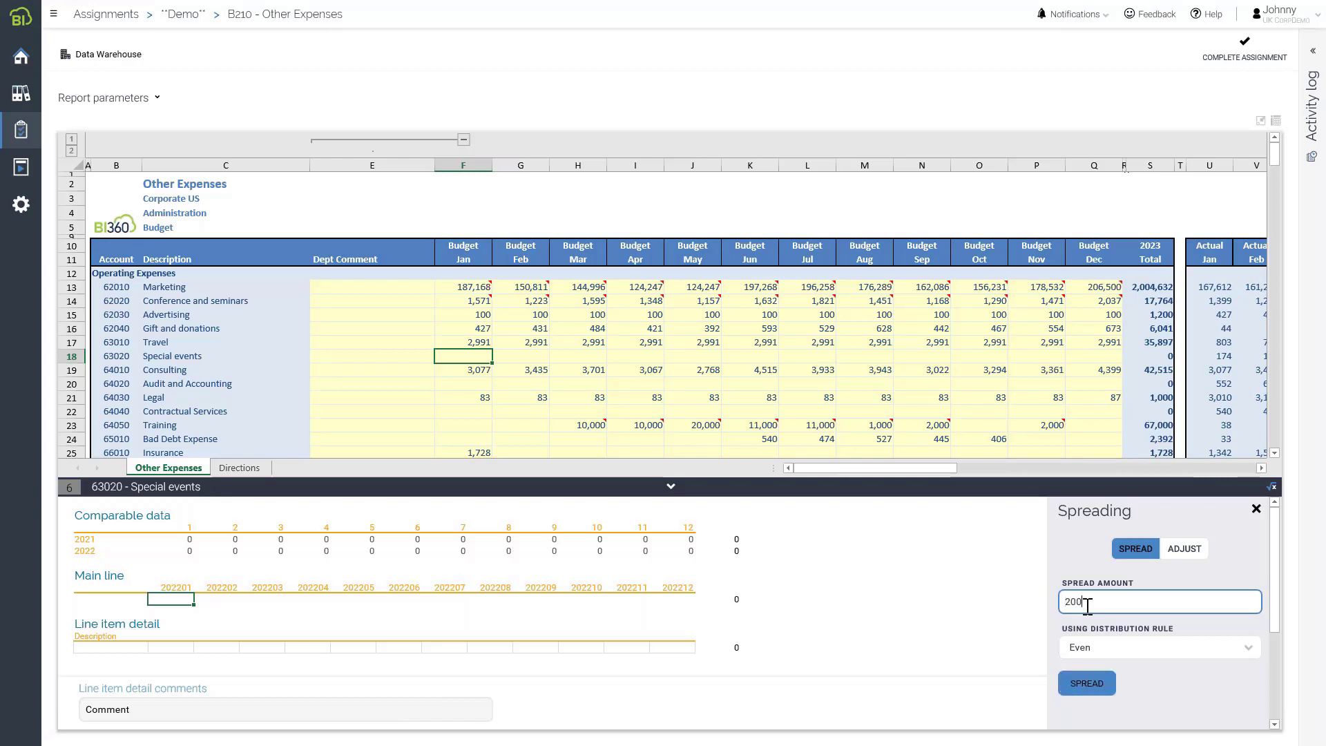
{"action": "left_click", "coordinate": [1121, 650]}
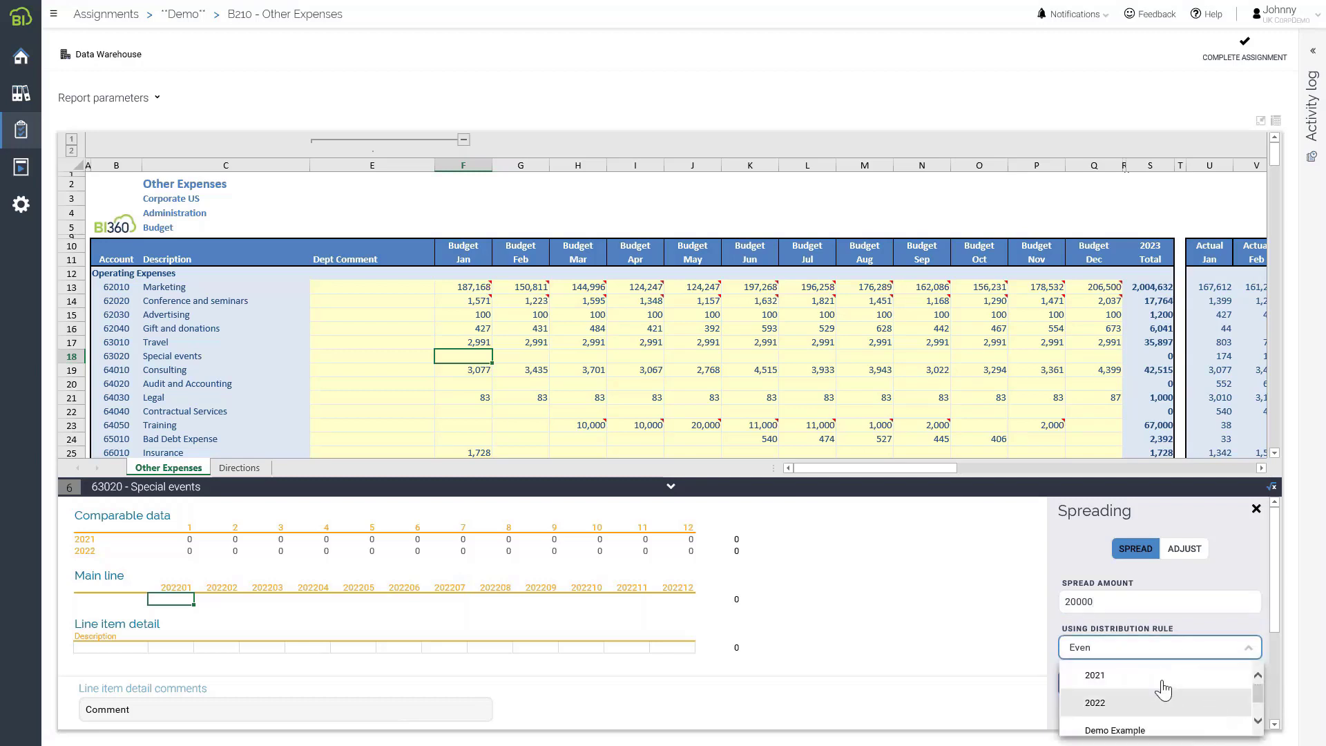
{"action": "left_click_drag", "start_coordinate": [1261, 696], "coordinate": [1261, 708]}
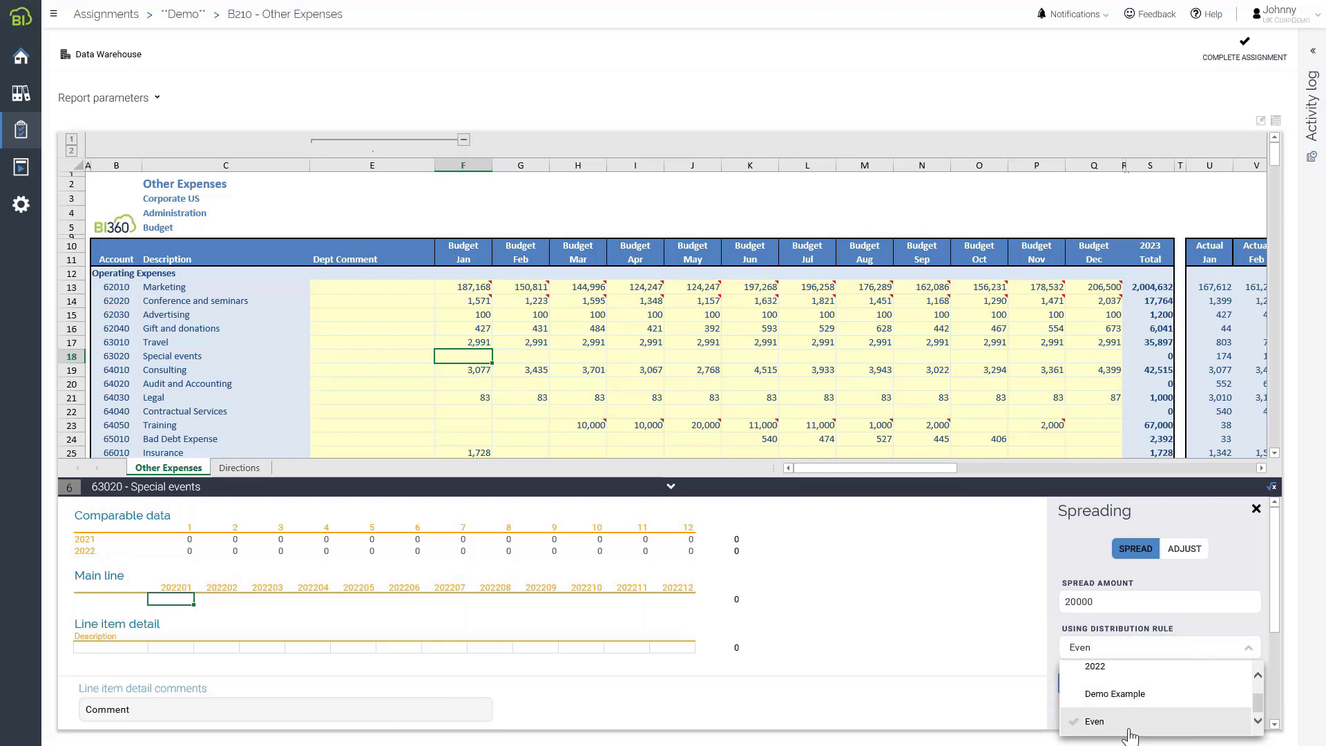
{"action": "left_click", "coordinate": [1093, 719]}
{"action": "left_click", "coordinate": [1099, 686]}
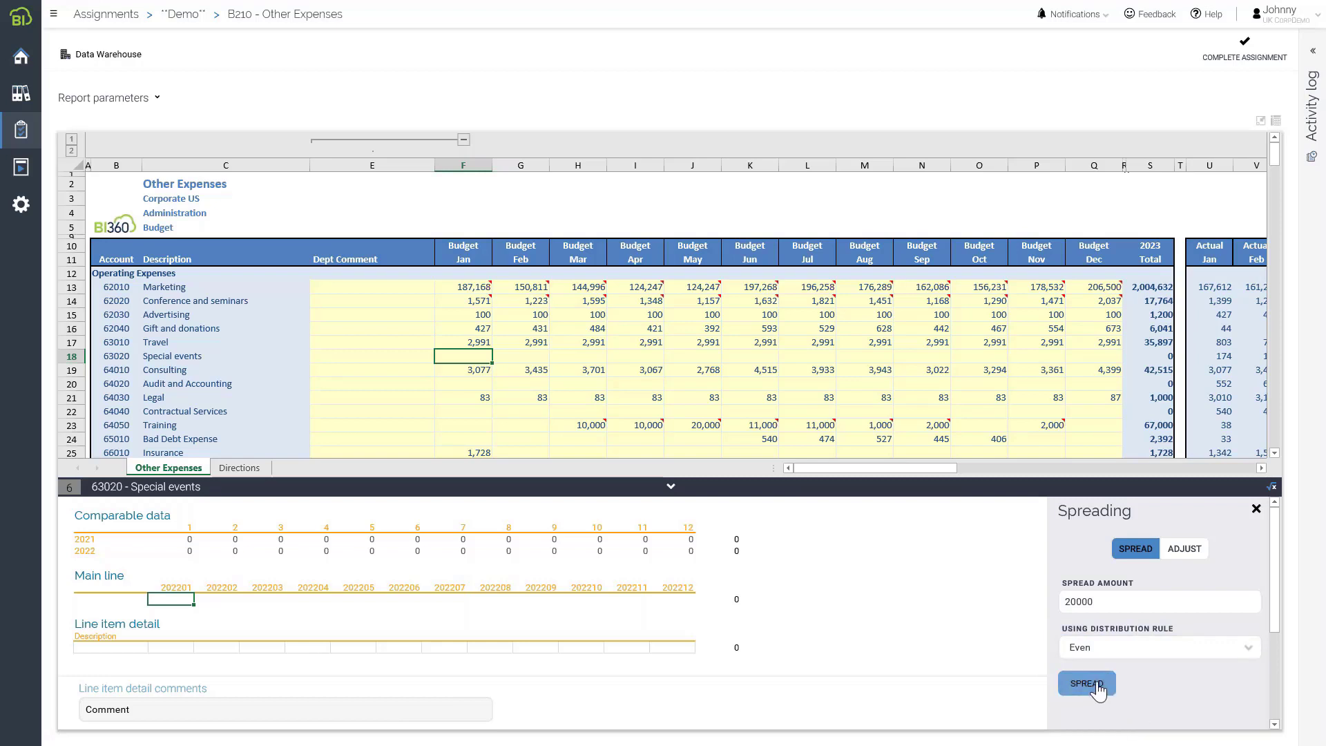
{"action": "left_click", "coordinate": [1099, 692]}
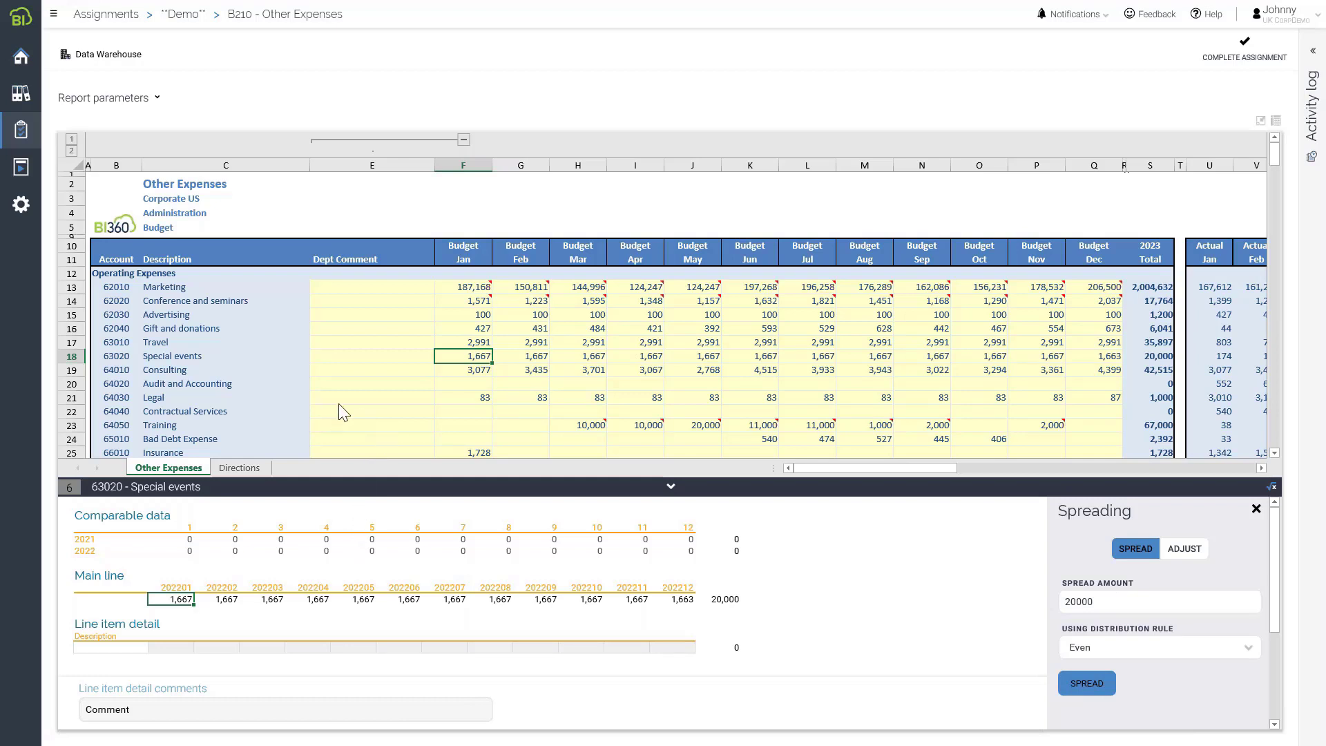
- Add a line item described as NY OFFICE to the January budget line of 64020 Audit and Accounting
{"action": "left_click", "coordinate": [374, 389]}
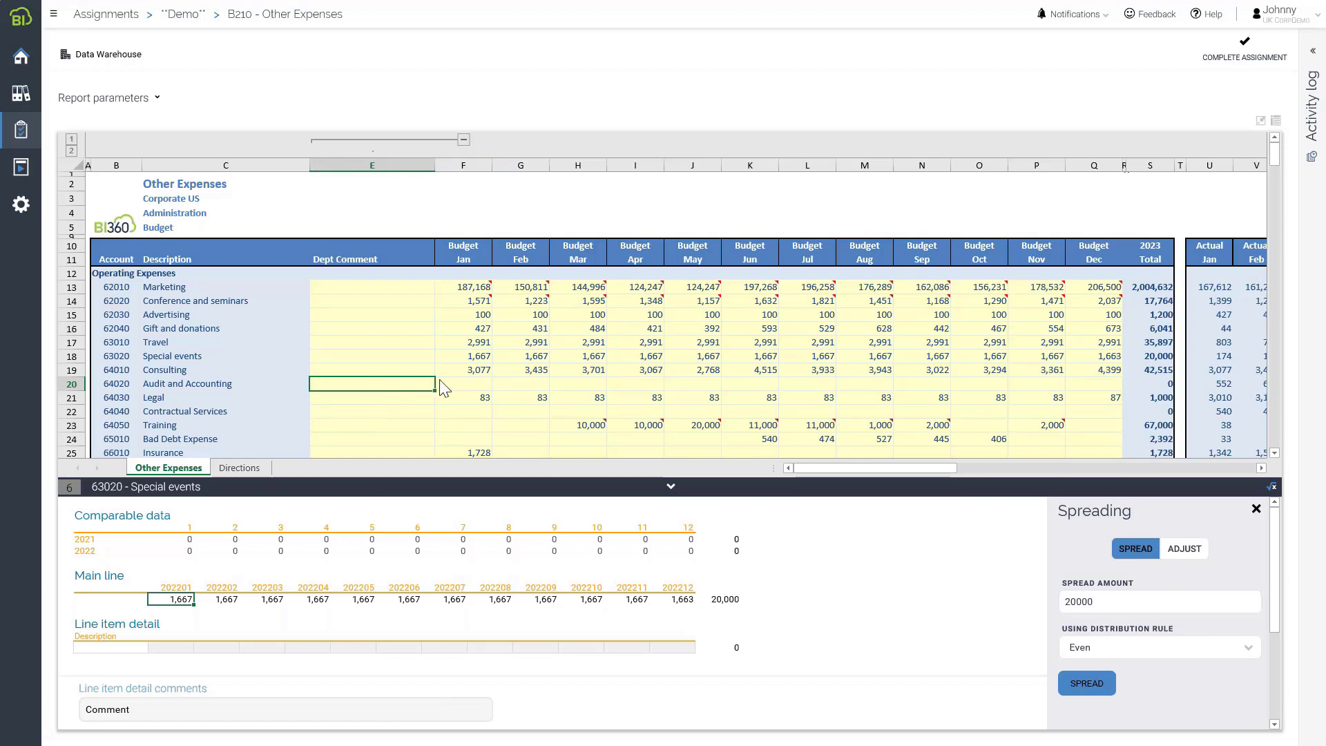
{"action": "left_click", "coordinate": [460, 389]}
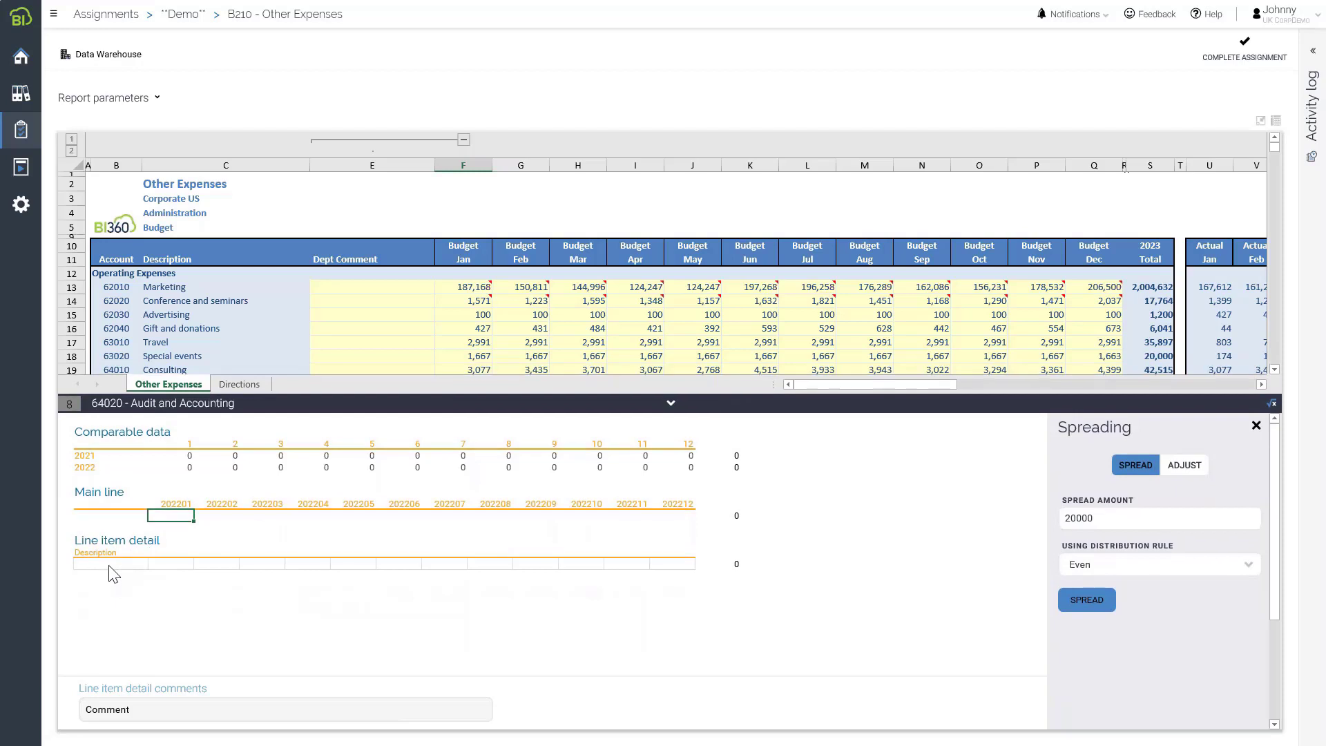
{"action": "left_click", "coordinate": [110, 564]}
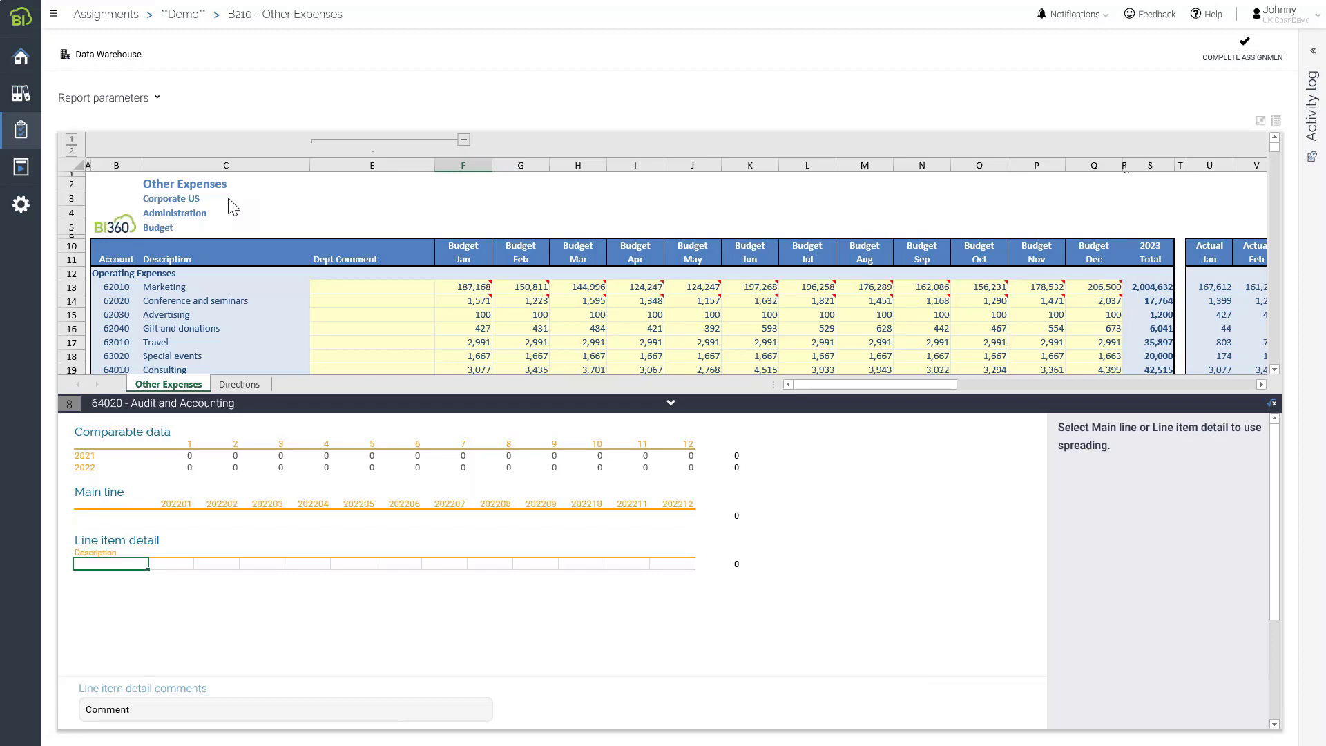
{"action": "type", "text": "NY OFFICE"}
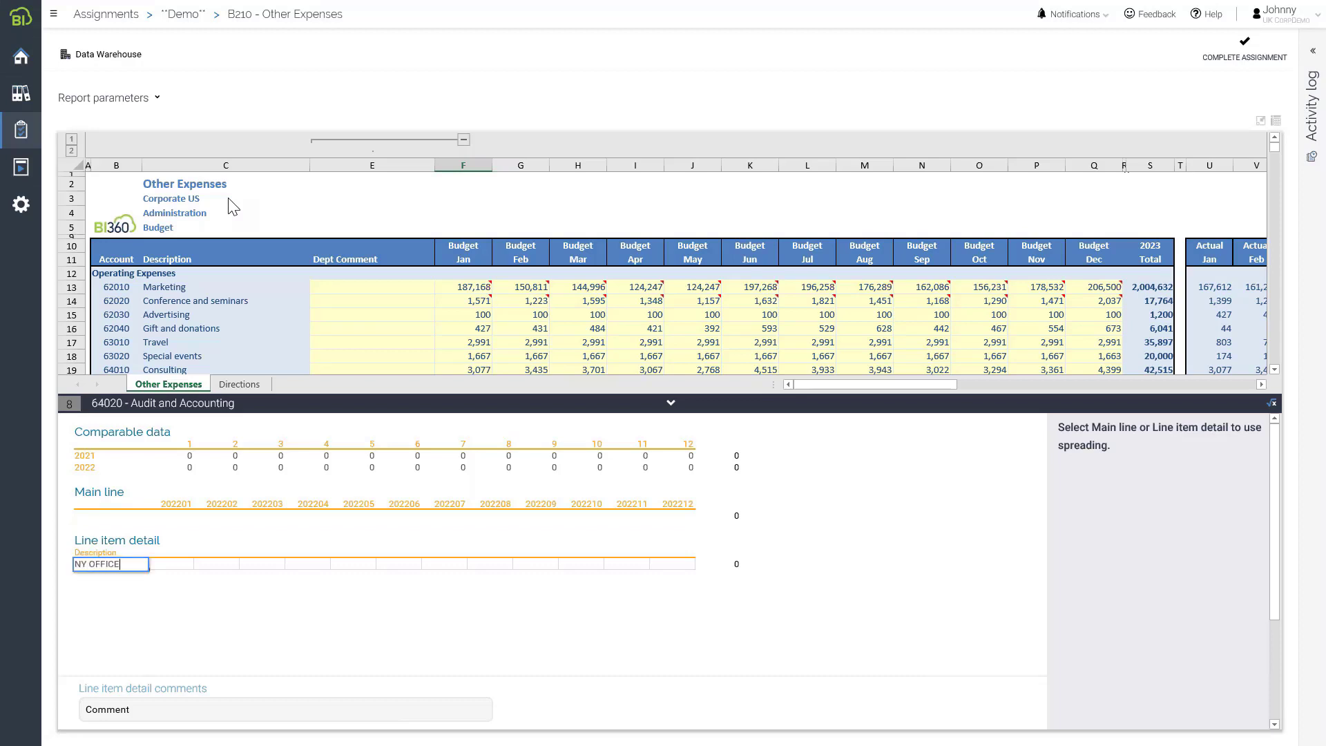
{"action": "key", "text": "Tab"}
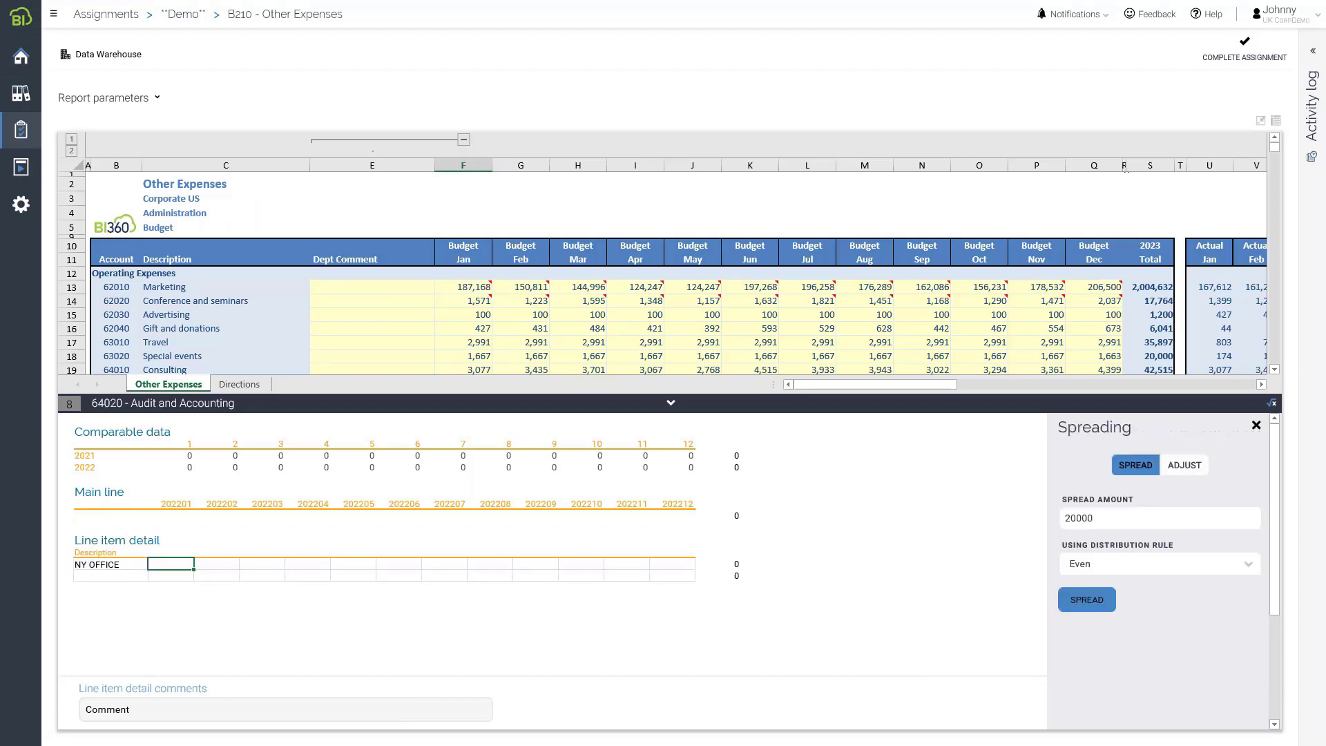
- Enter 1000 for each period from 202205 to 202209 in the NY OFFICE line item
{"action": "key", "text": "Tab"}
{"action": "key", "text": "Tab"}
{"action": "key", "text": "Tab"}
{"action": "key", "text": "Tab"}
{"action": "type", "text": "1000"}
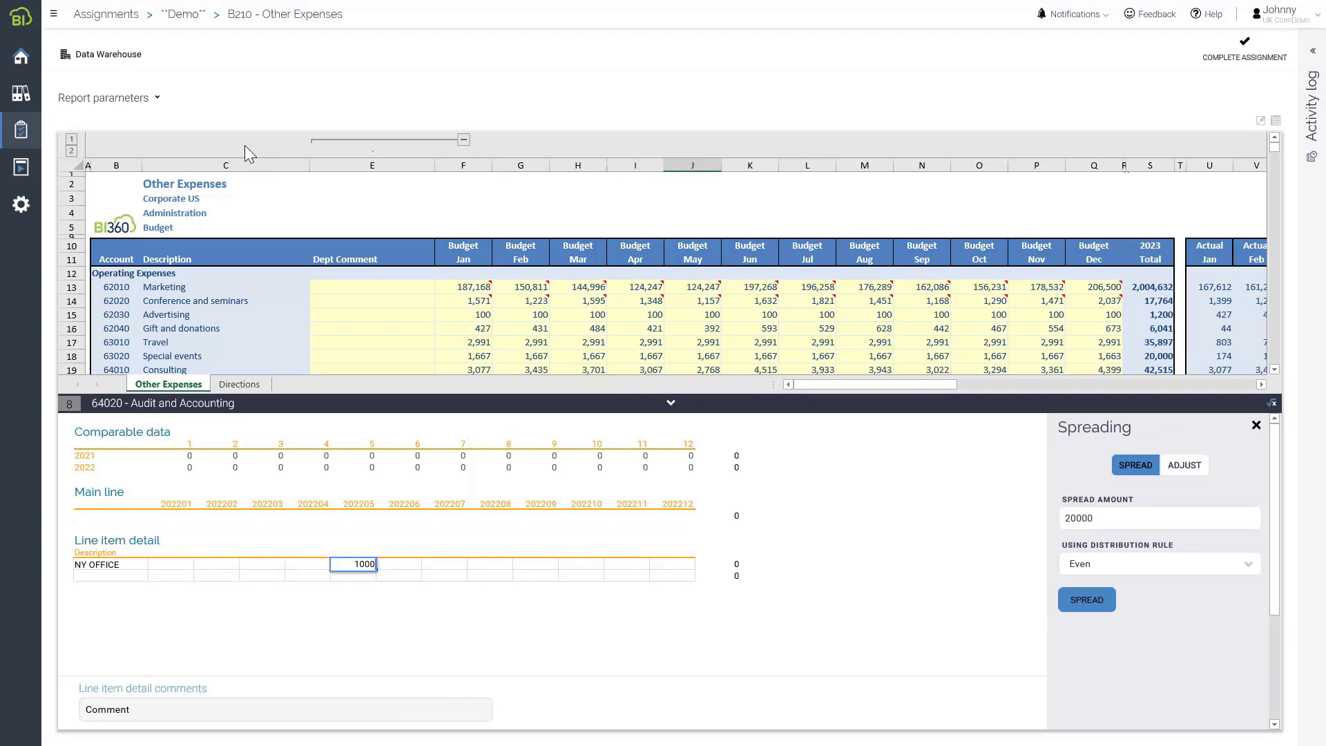
{"action": "key", "text": "Tab"}
{"action": "type", "text": "1000"}
{"action": "key", "text": "Tab"}
{"action": "type", "text": "1000"}
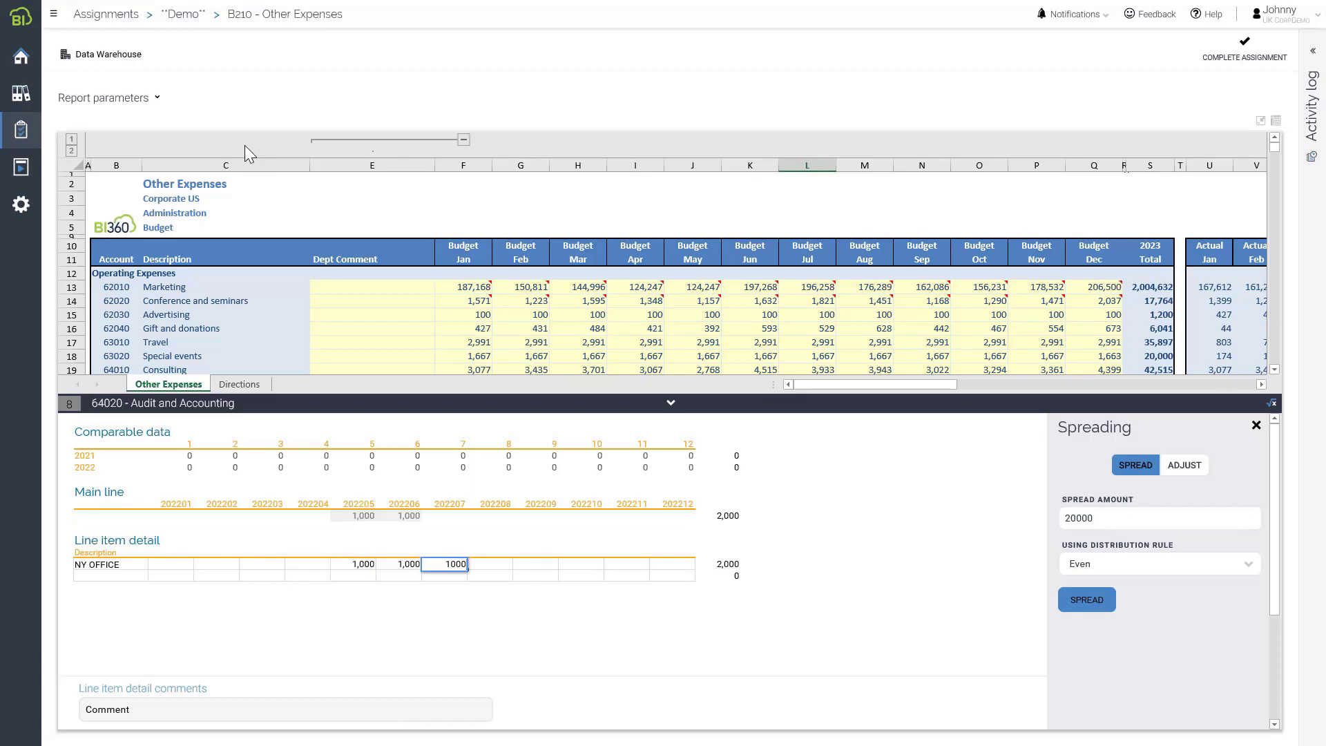
{"action": "key", "text": "Tab"}
{"action": "type", "text": "1000"}
{"action": "key", "text": "Tab"}
{"action": "type", "text": "1000"}
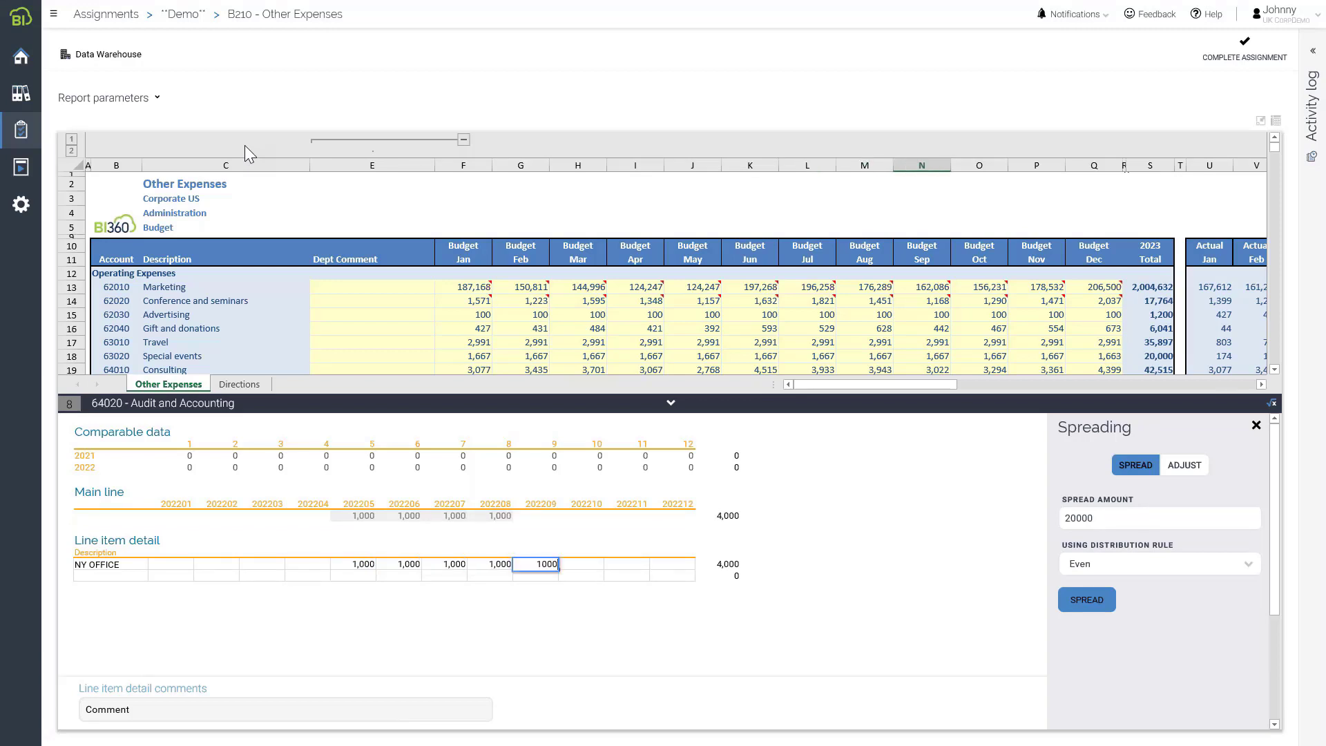
{"action": "key", "text": "Tab"}
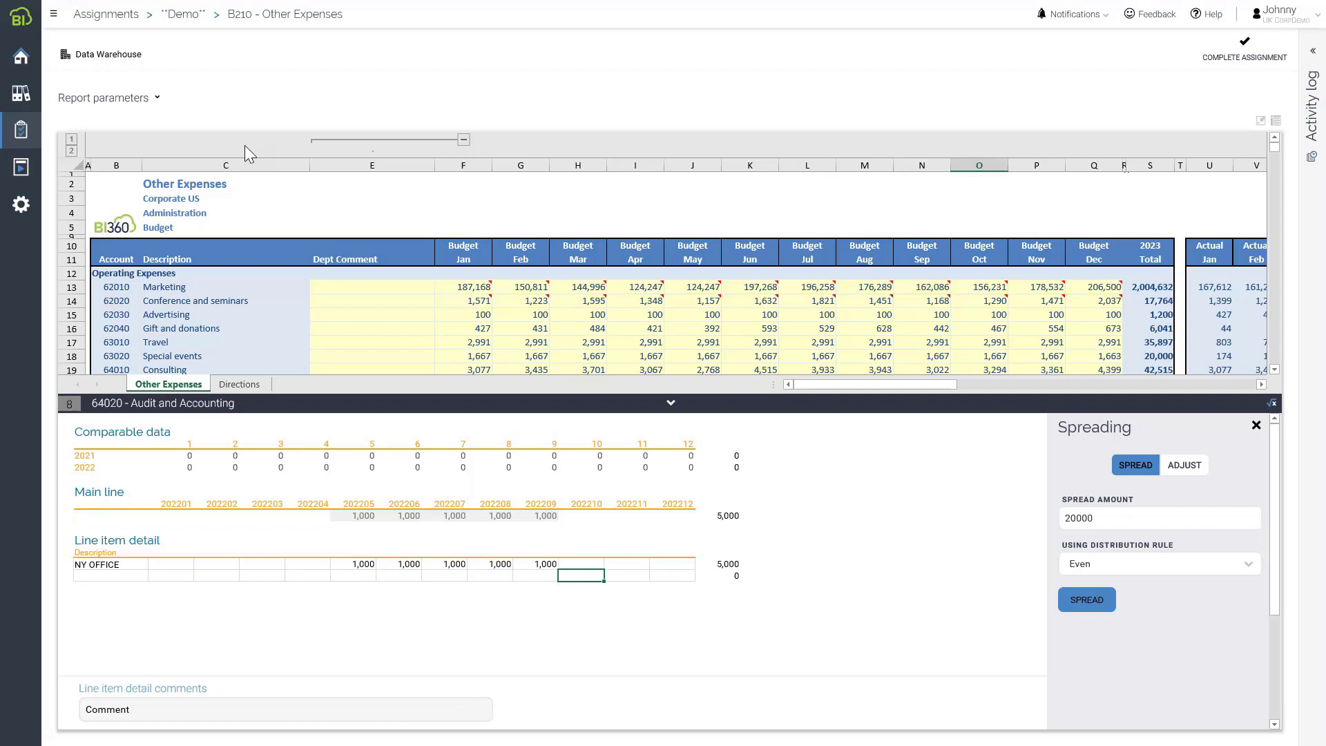
- Add a second Audit and Accounting line item described as MIAMIAMI below NY OFFICE
{"action": "left_click", "coordinate": [97, 577]}
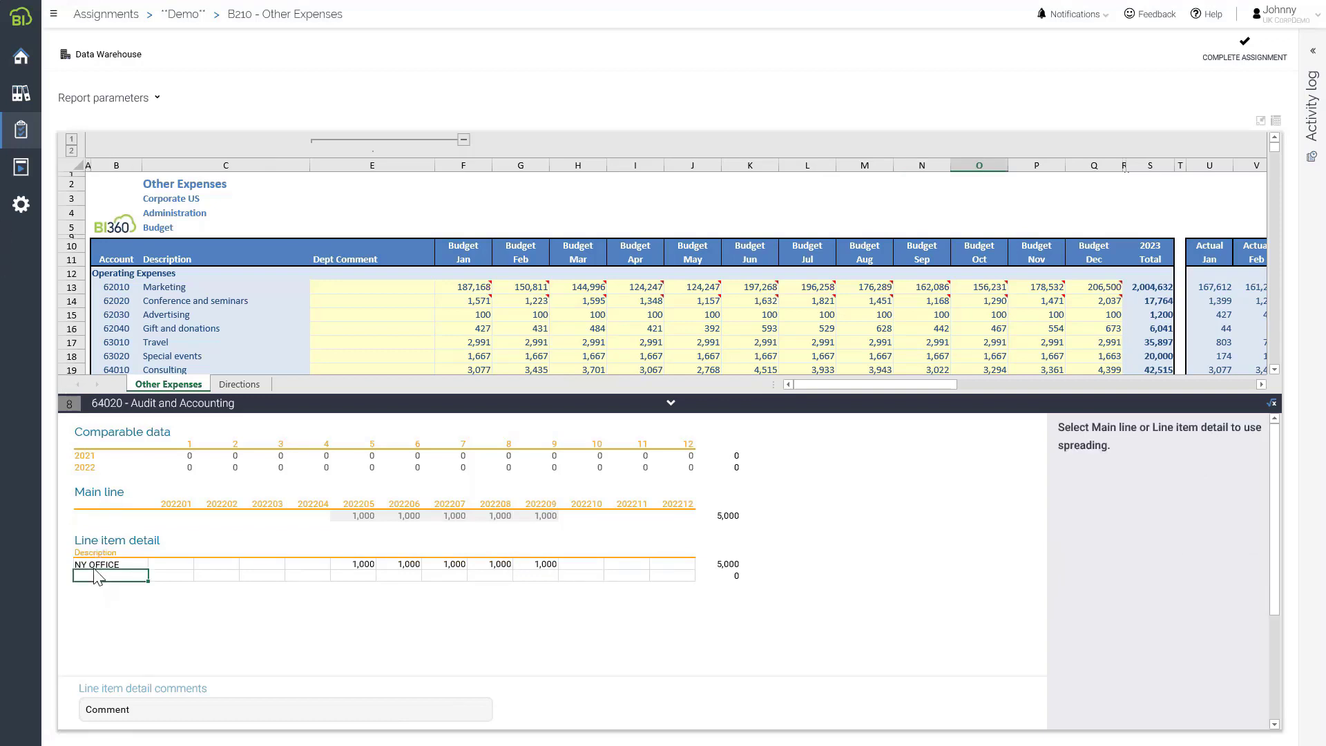
{"action": "type", "text": "Ma"}
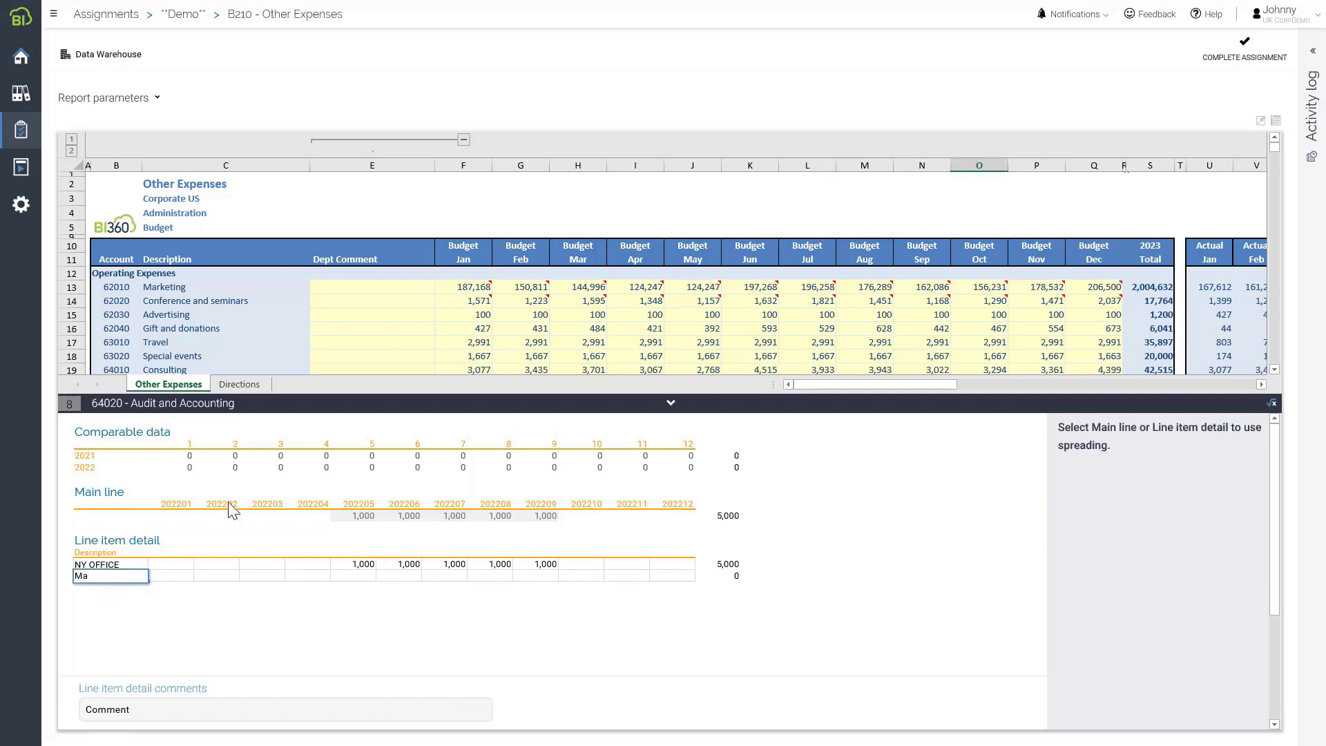
{"action": "type", "text": "iami"}
{"action": "key", "text": "Tab"}
{"action": "key", "text": "Tab"}
{"action": "key", "text": "Tab"}
{"action": "key", "text": "Tab"}
{"action": "key", "text": "Tab"}
{"action": "key", "text": "Tab"}
{"action": "key", "text": "Tab"}
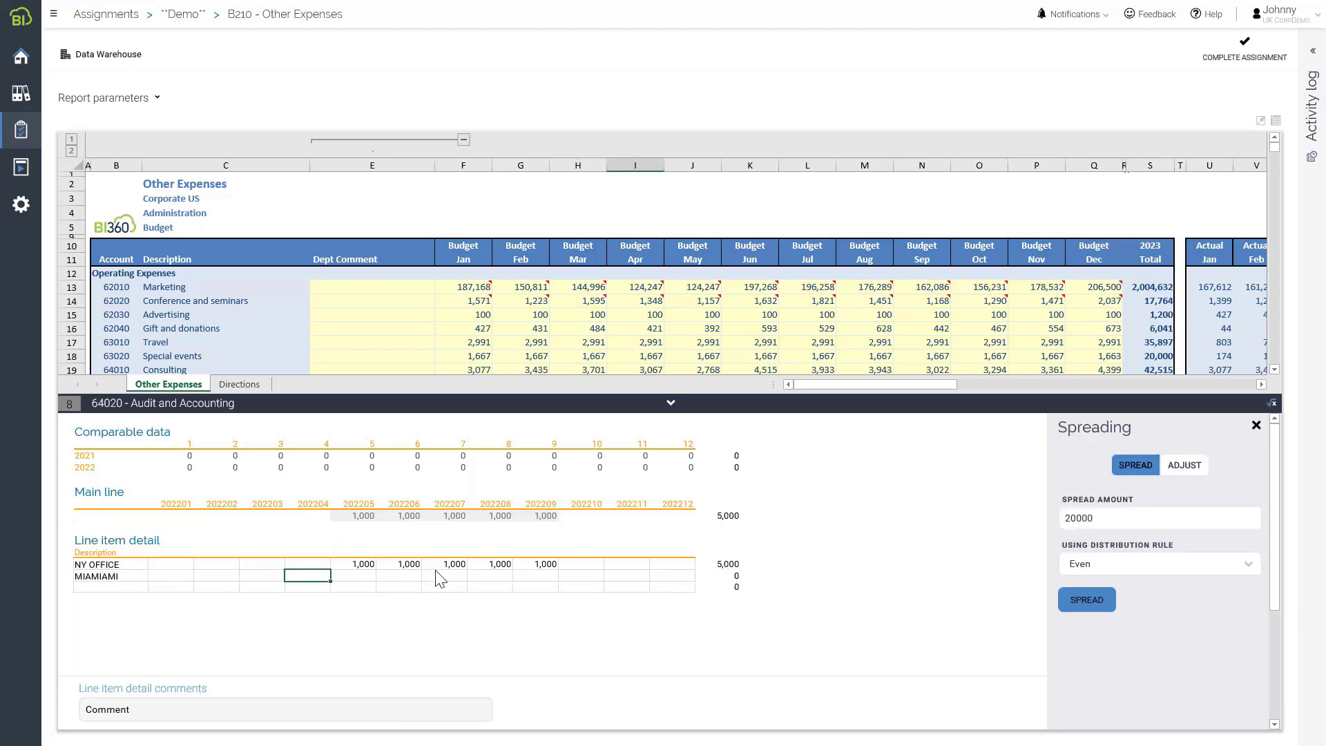
- Enter 2000 for periods 202208 and 202209 in the MIAMIAMI line item
{"action": "left_click", "coordinate": [499, 584]}
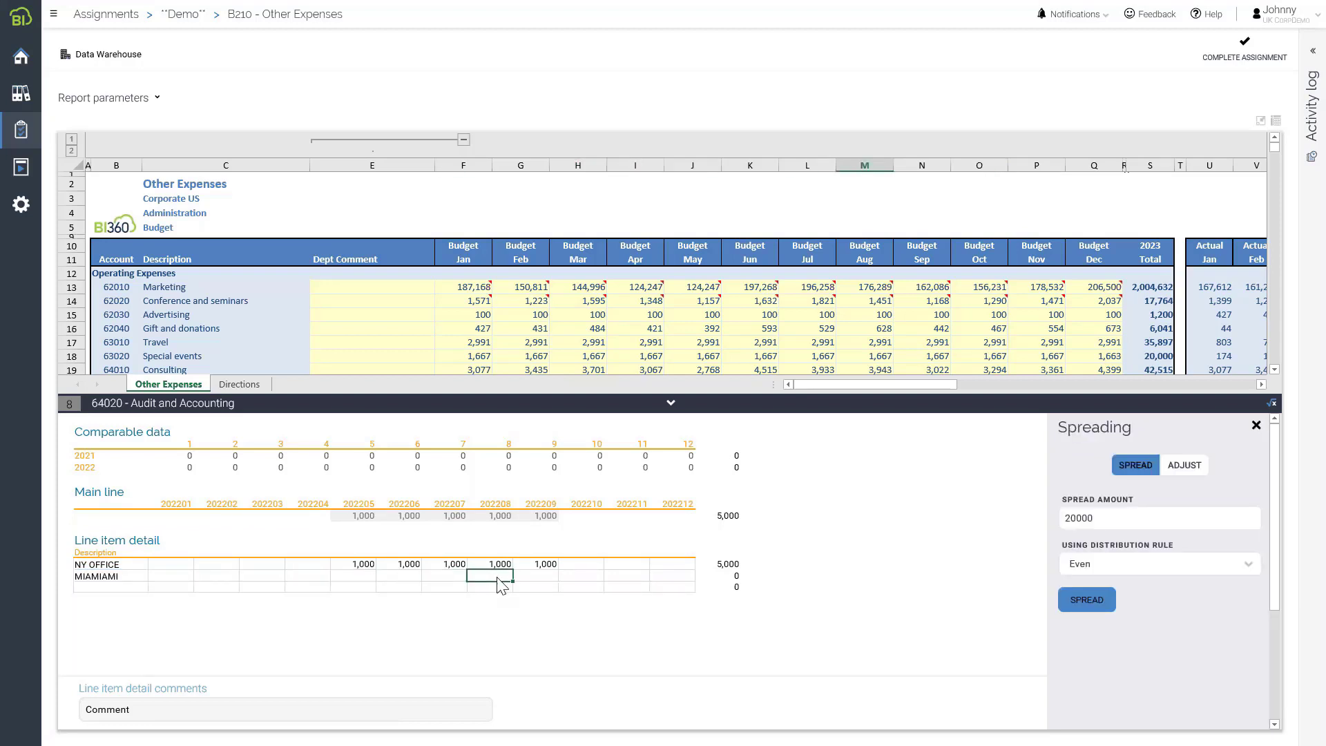
{"action": "type", "text": "2000"}
{"action": "key", "text": "Tab"}
{"action": "type", "text": "2000"}
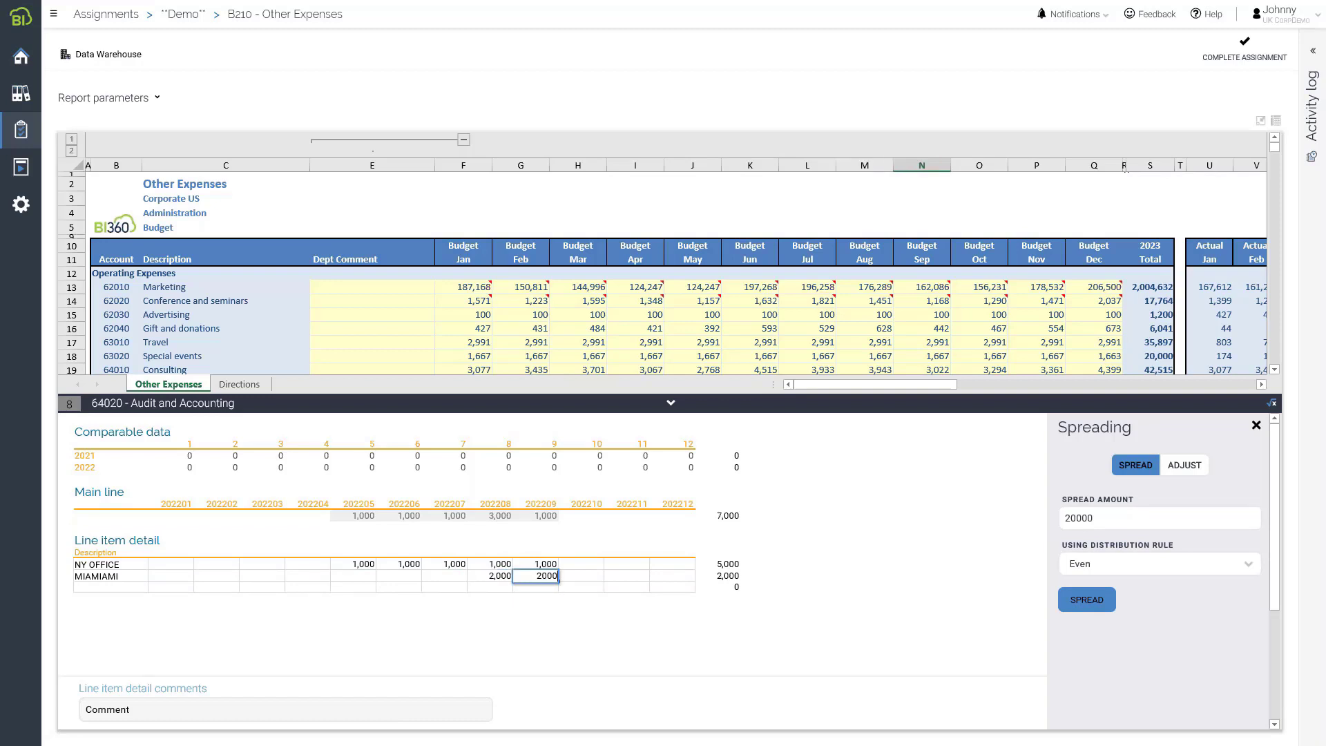
{"action": "key", "text": "Tab"}
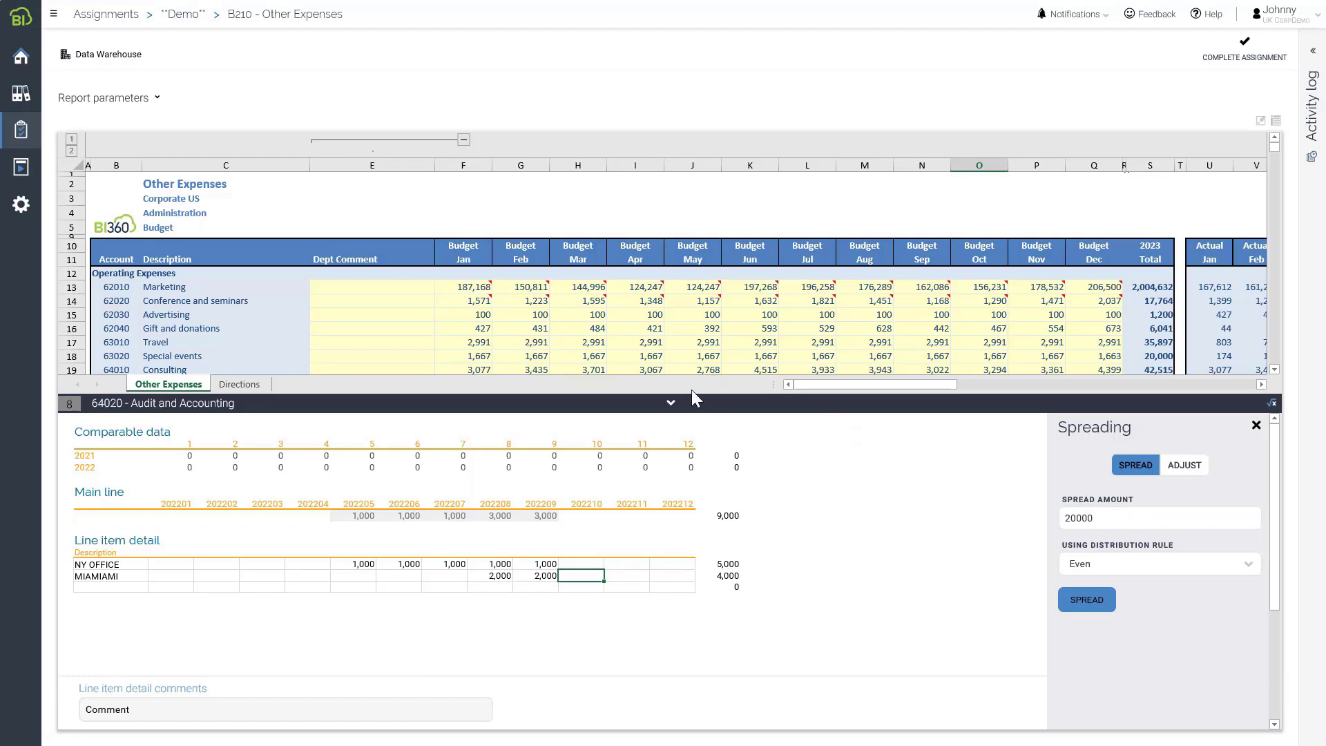
- Collapse the spreading and line item details, leave the full view, and save the Other Expenses budget data
{"action": "left_click", "coordinate": [670, 405]}
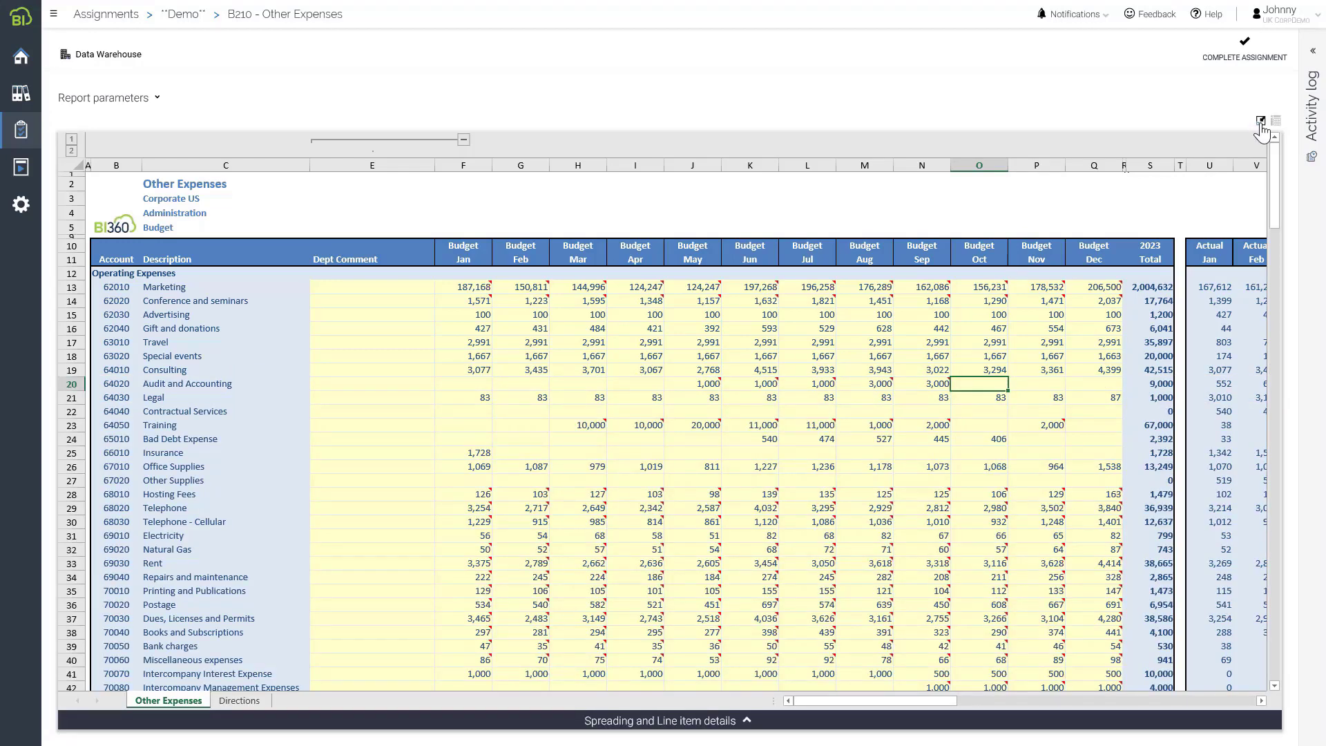
{"action": "left_click", "coordinate": [1260, 123]}
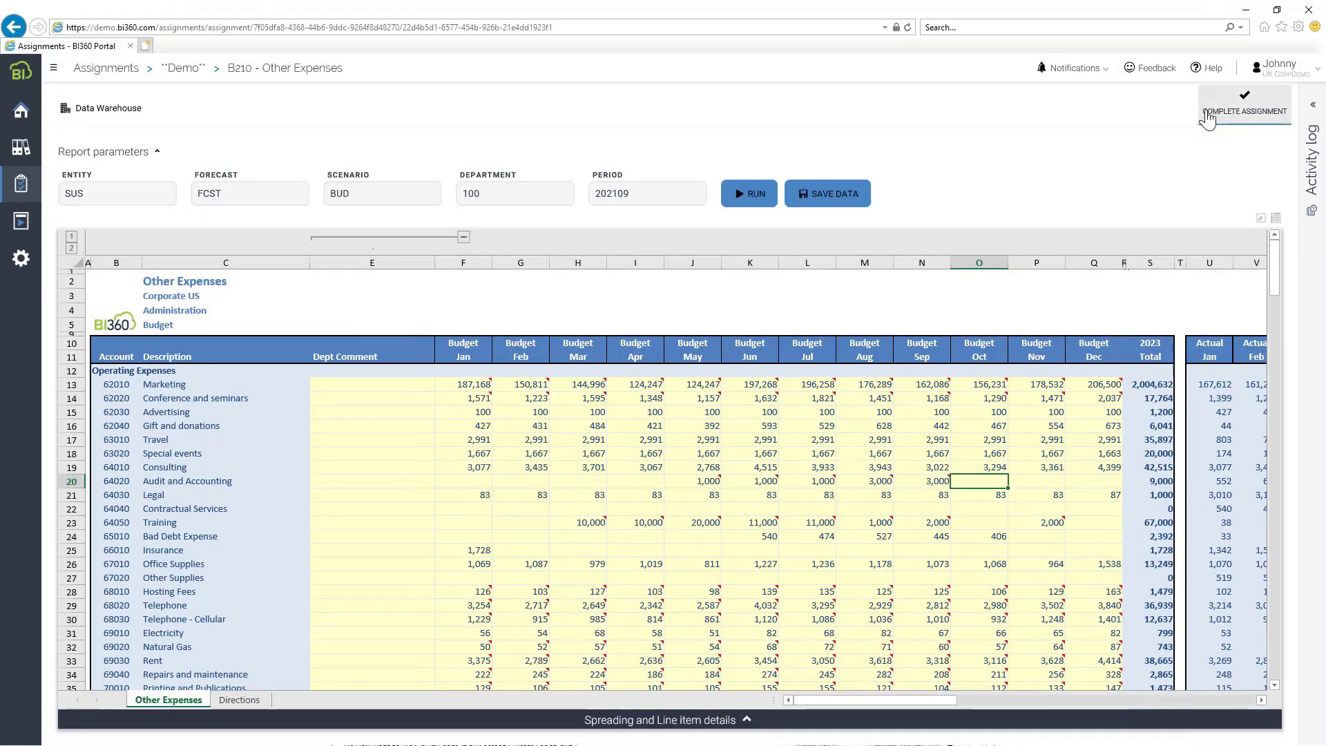
{"action": "left_click", "coordinate": [835, 197]}
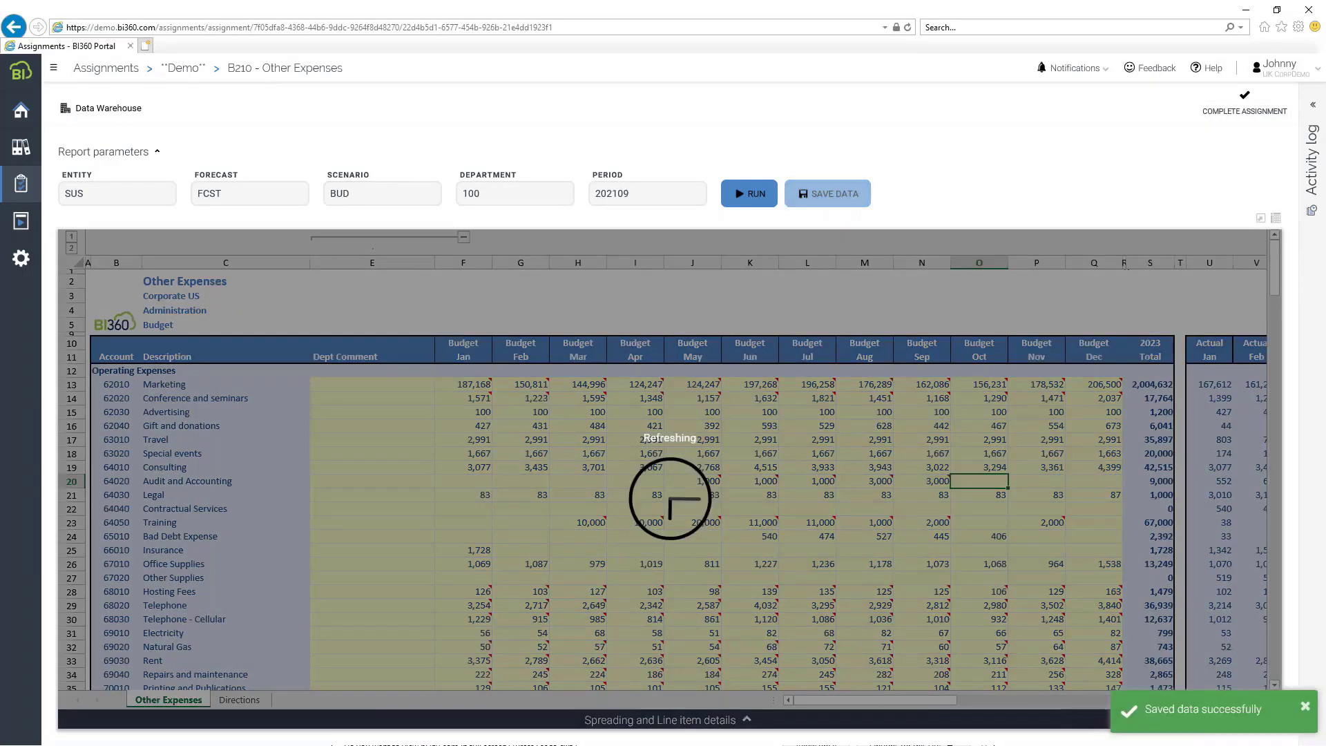
- Add the activity log comment "Added budget for NY office, hope this is ok?" and complete the B210 - Other Expenses assignment
{"action": "left_click", "coordinate": [1313, 105]}
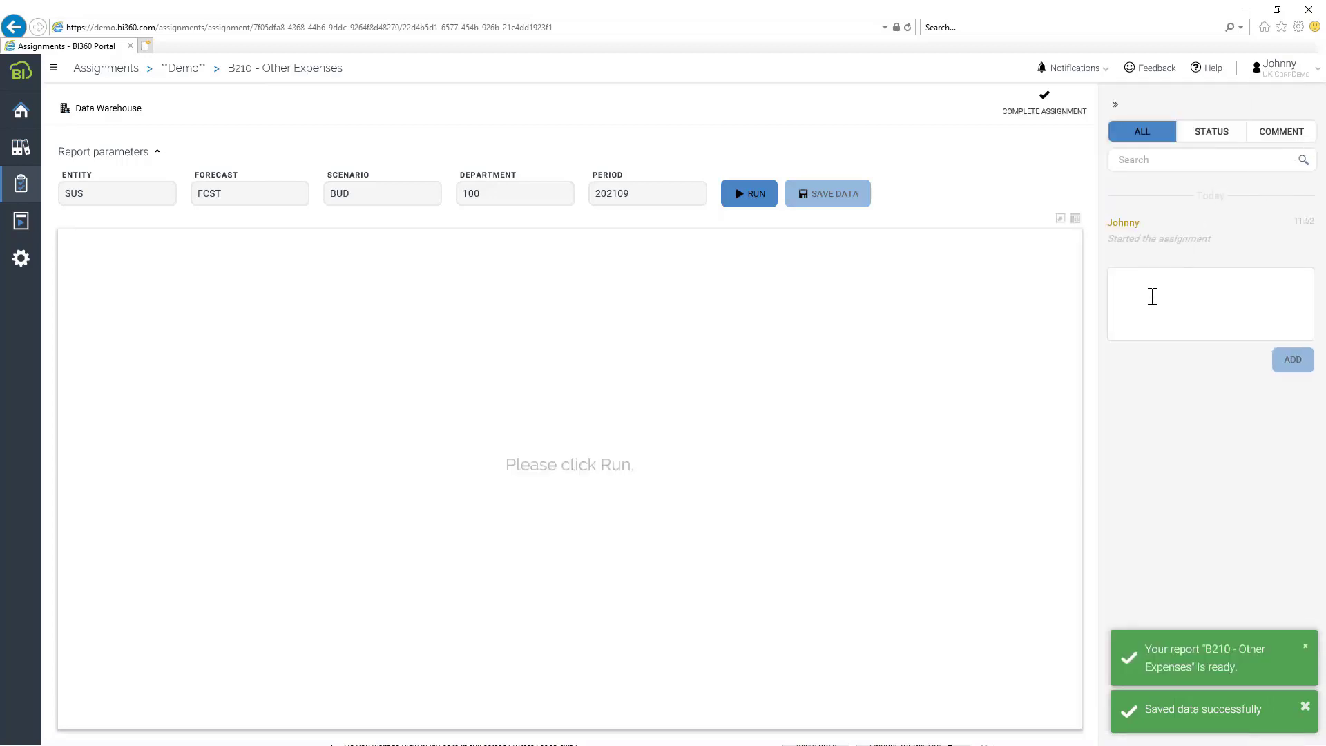
{"action": "left_click", "coordinate": [1153, 288]}
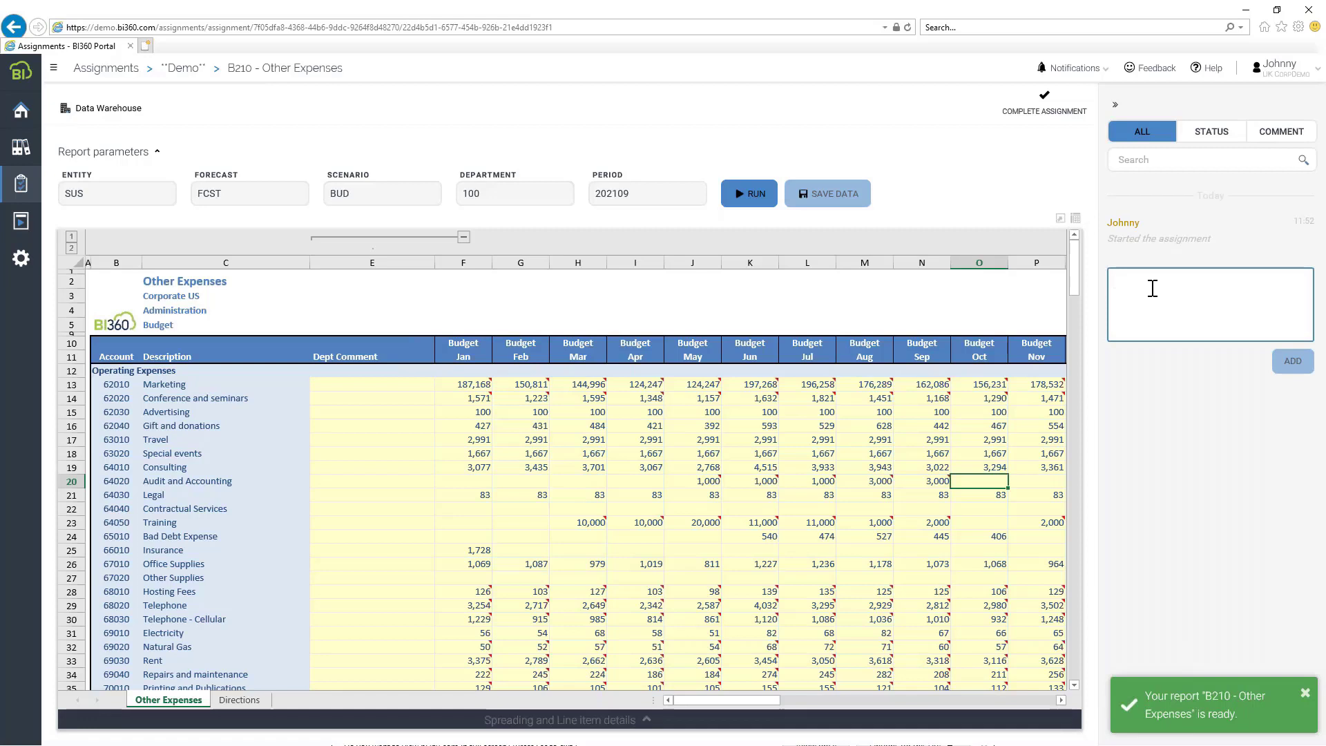
{"action": "left_click", "coordinate": [1152, 280]}
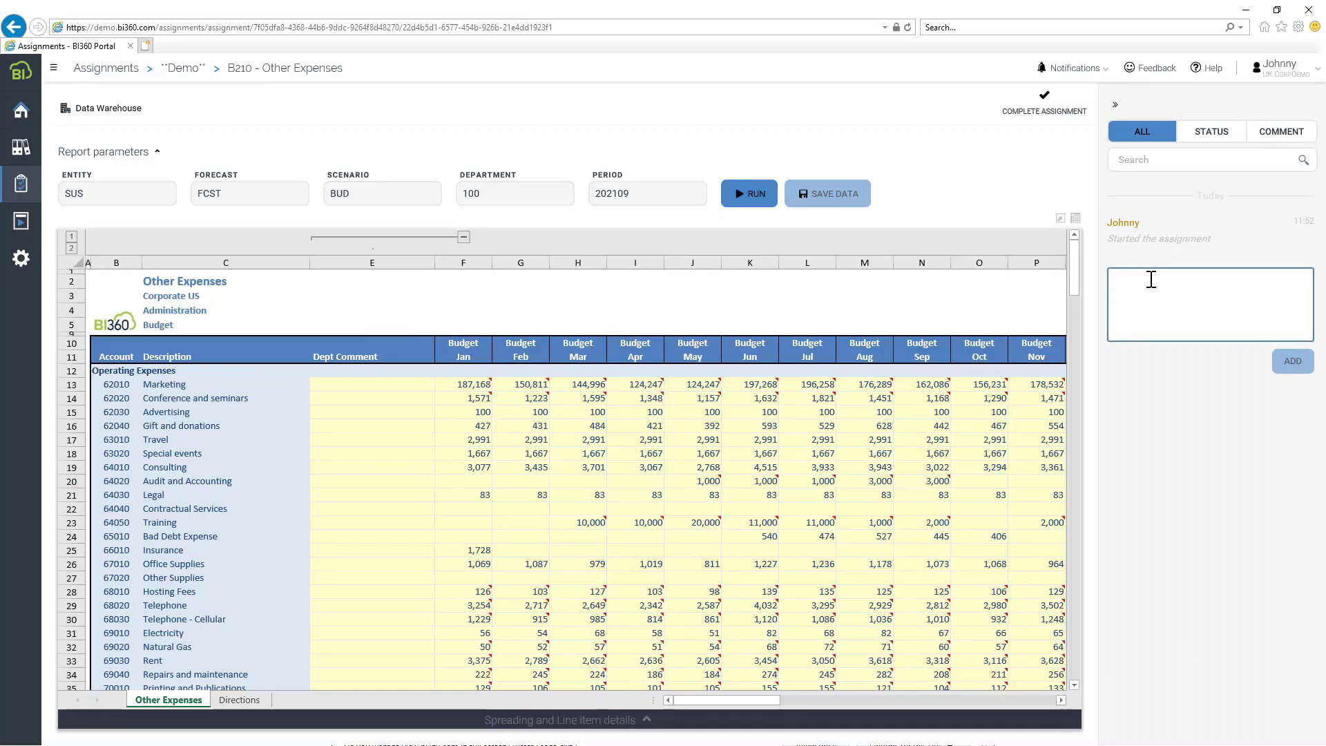
{"action": "type", "text": "Added"}
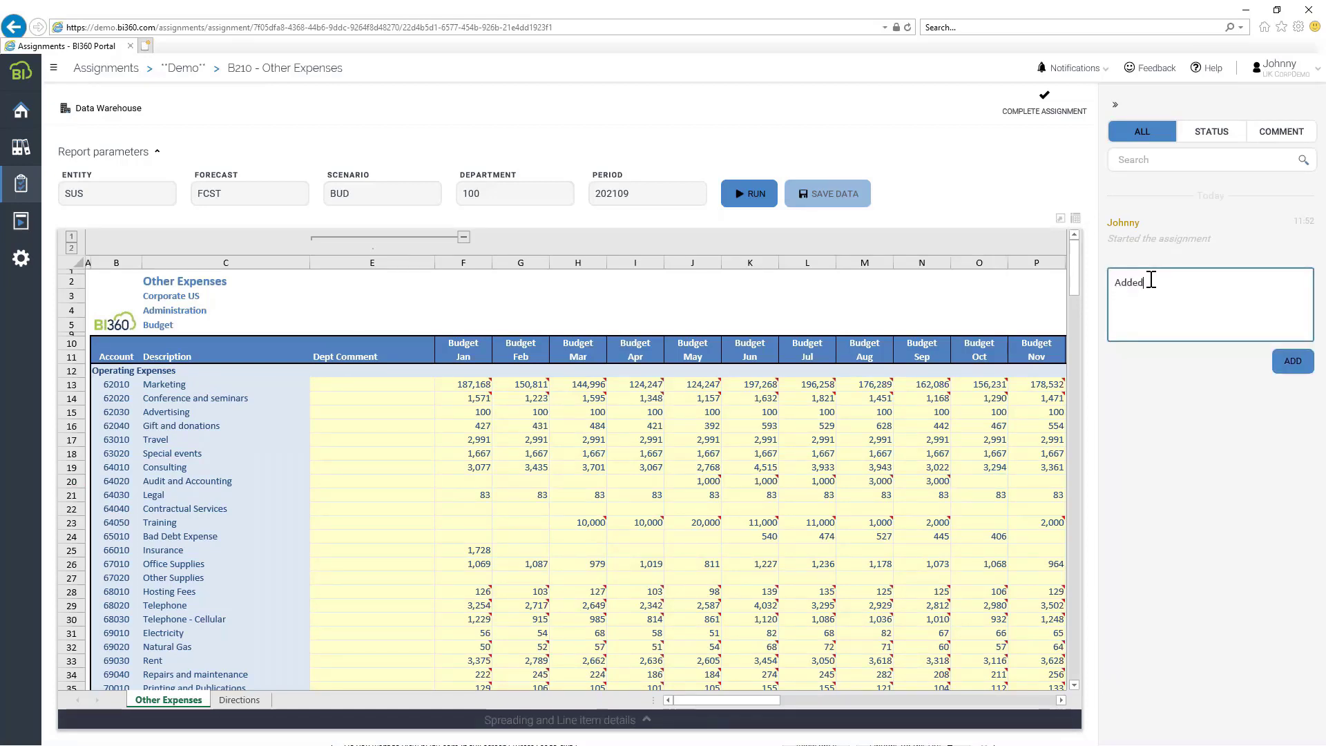
{"action": "type", "text": " budget ofor NY office"}
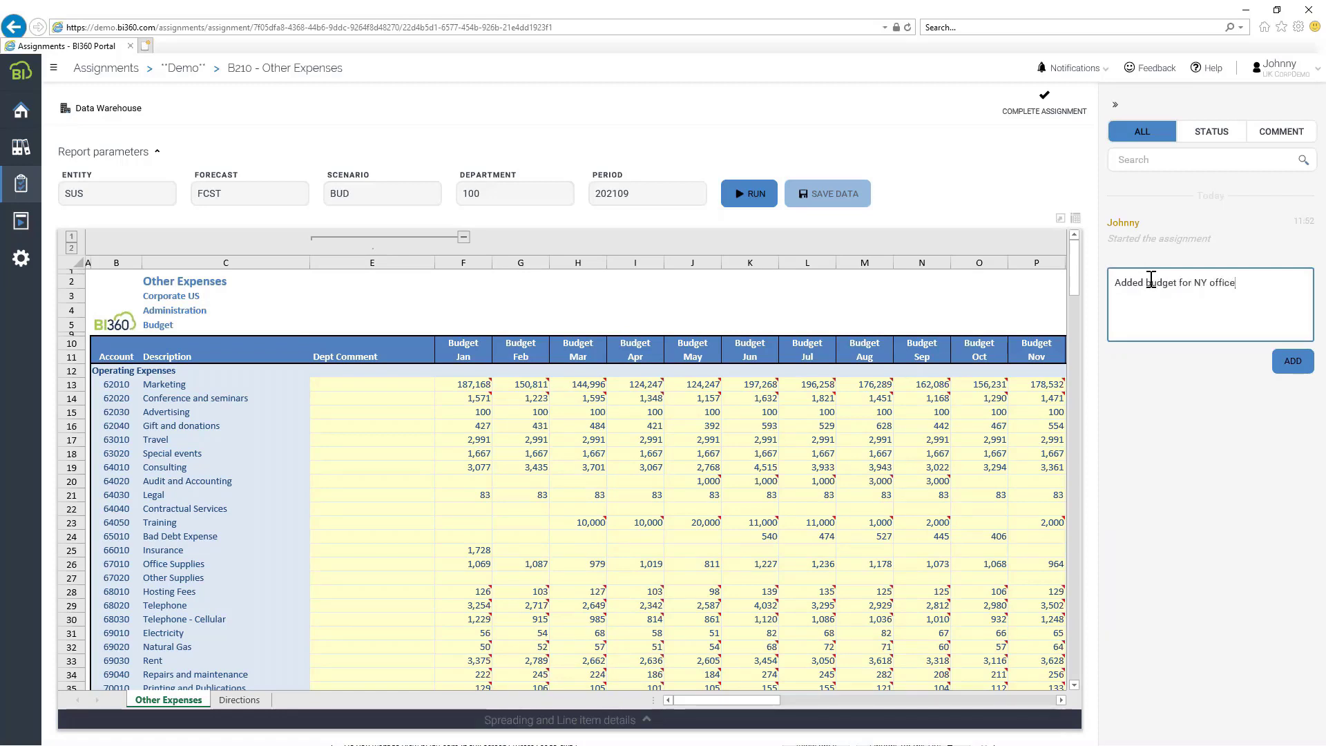
{"action": "type", "text": ", hope this is ok?"}
{"action": "left_click", "coordinate": [1292, 360]}
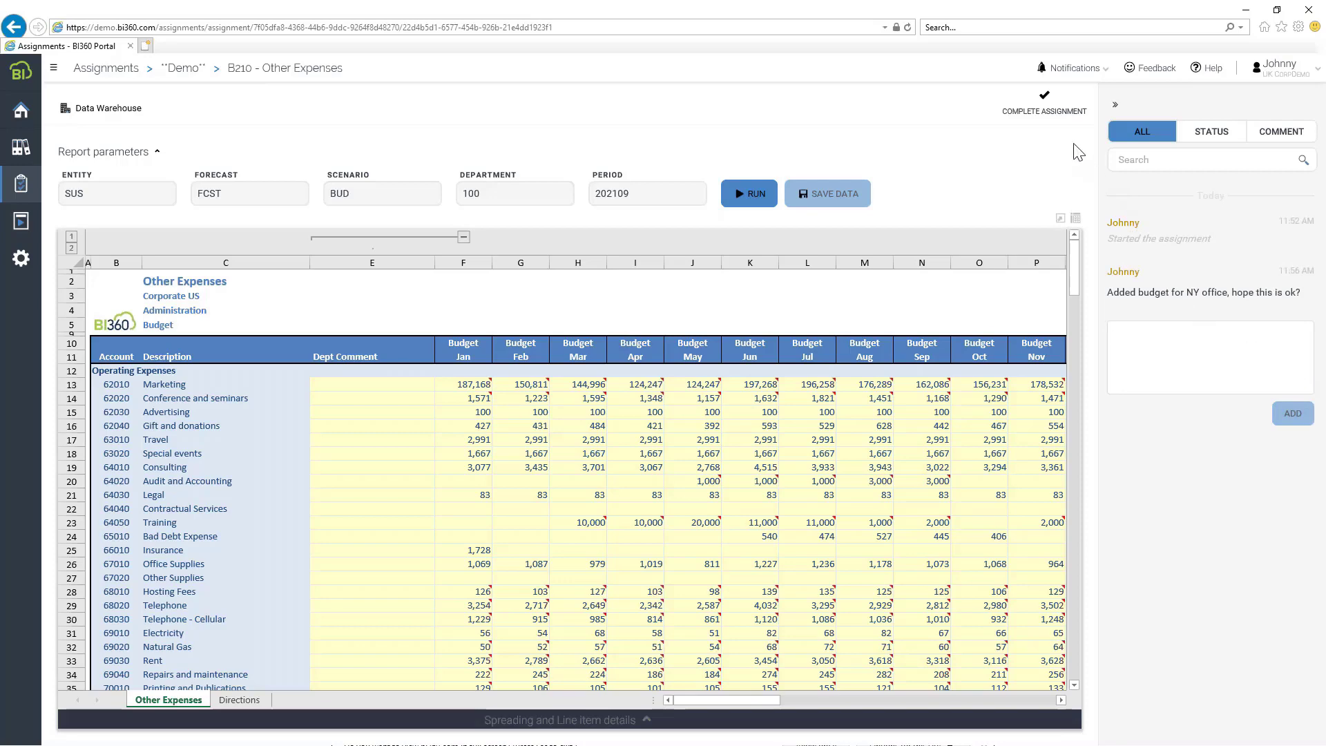
{"action": "left_click", "coordinate": [1040, 119]}
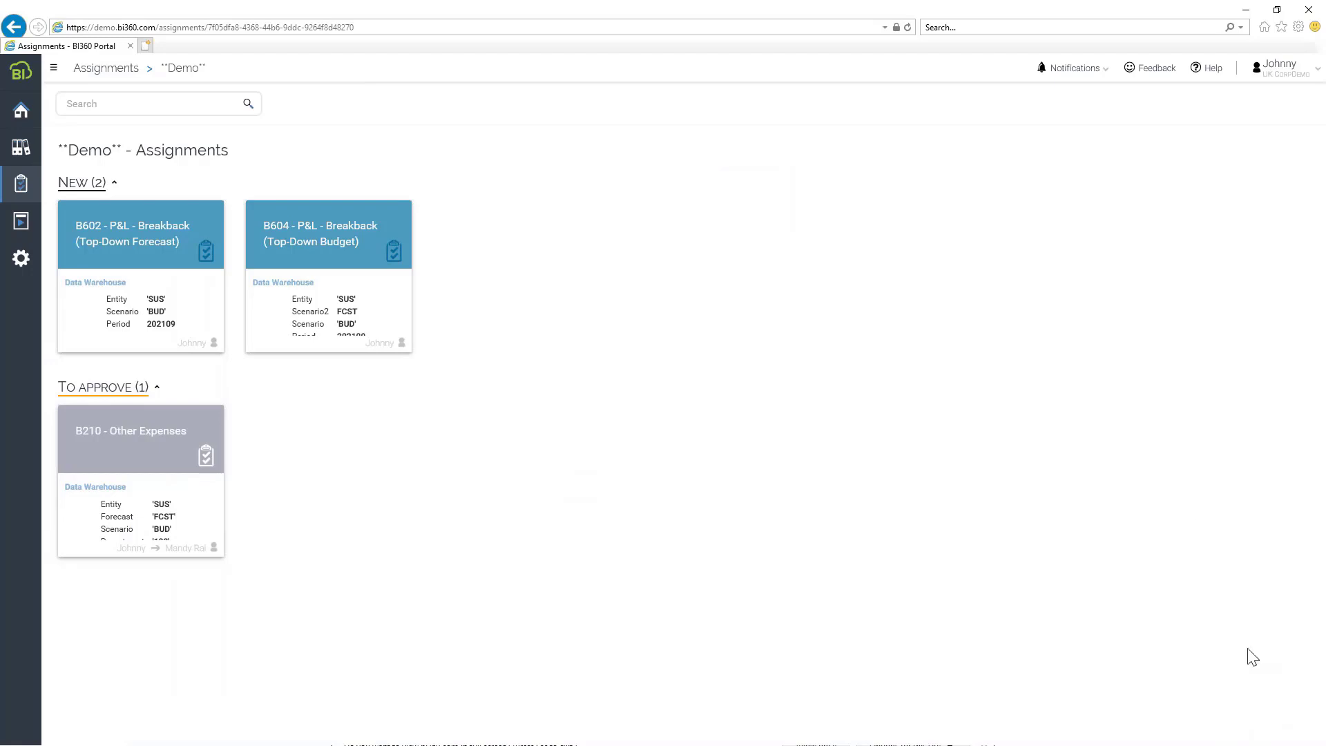
- Switch to the approver's browser window, refresh the Workflow page and review the new notifications
{"action": "left_click", "coordinate": [1241, 9]}
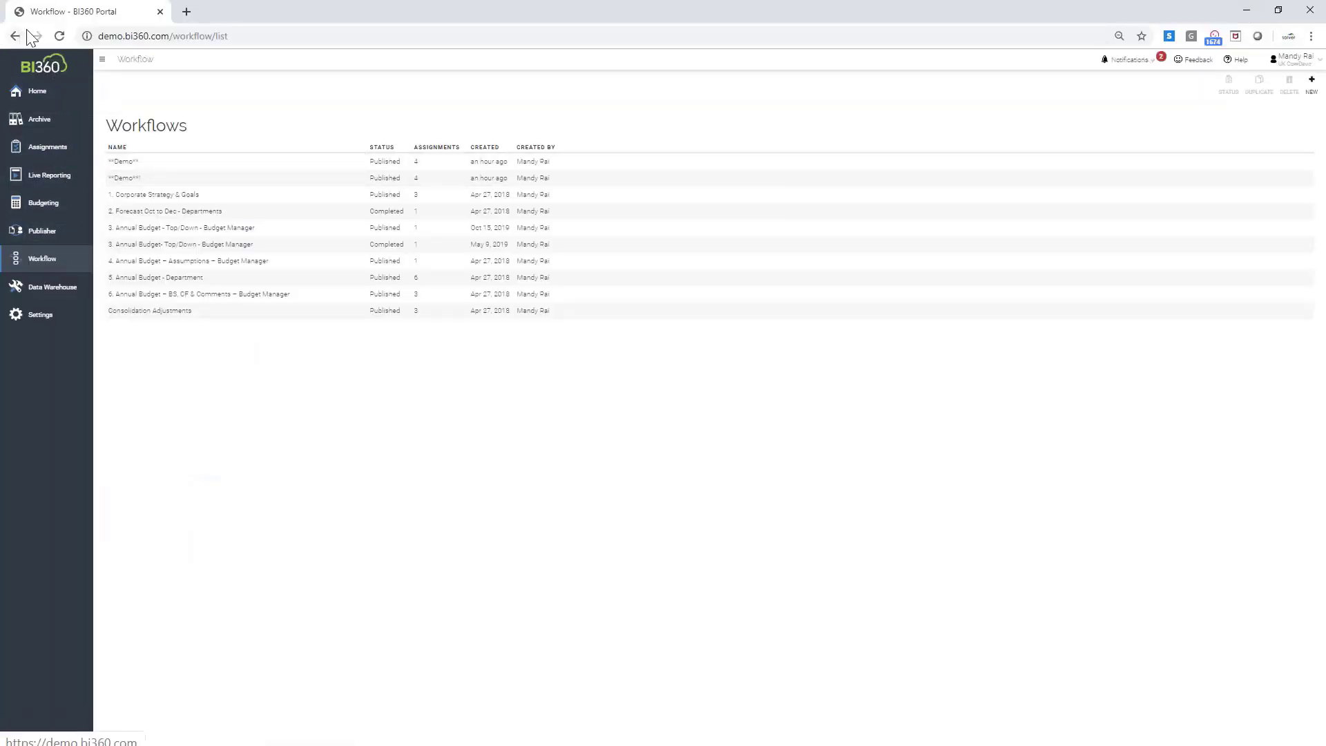
{"action": "left_click", "coordinate": [61, 37]}
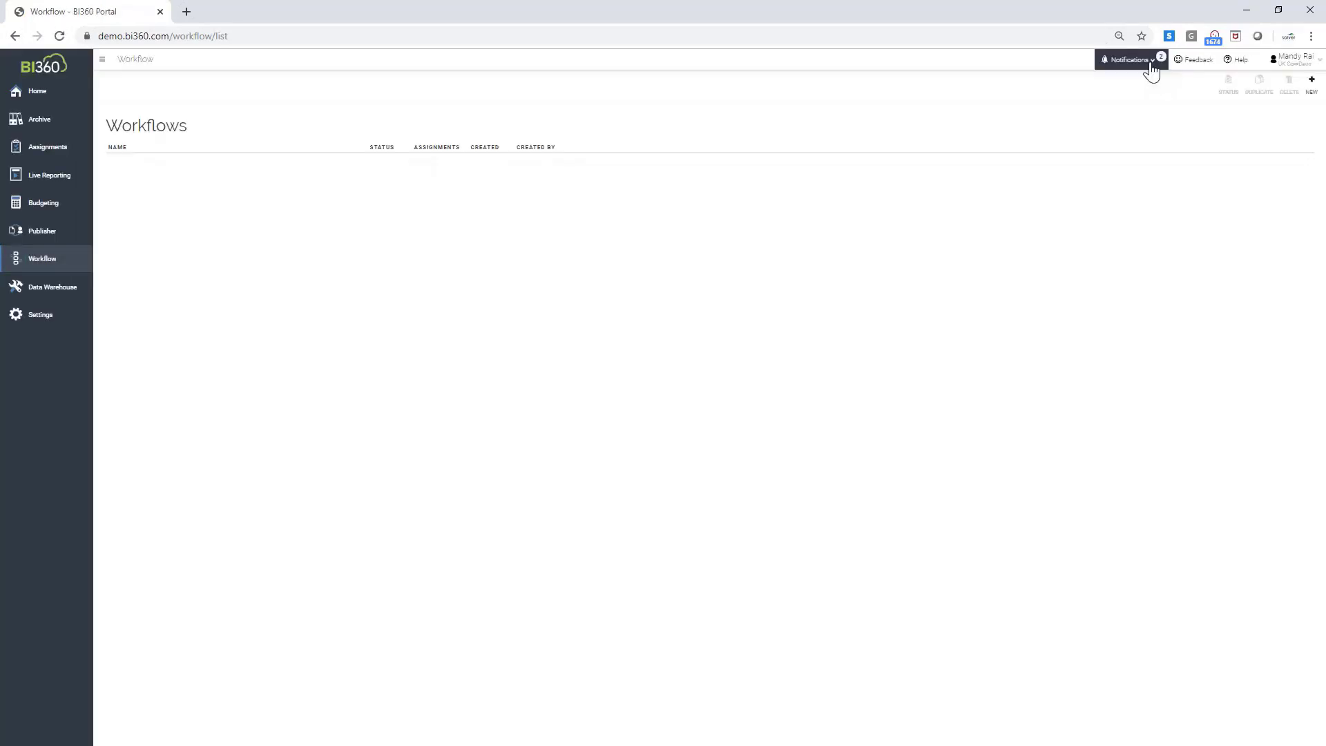
{"action": "left_click", "coordinate": [1153, 66]}
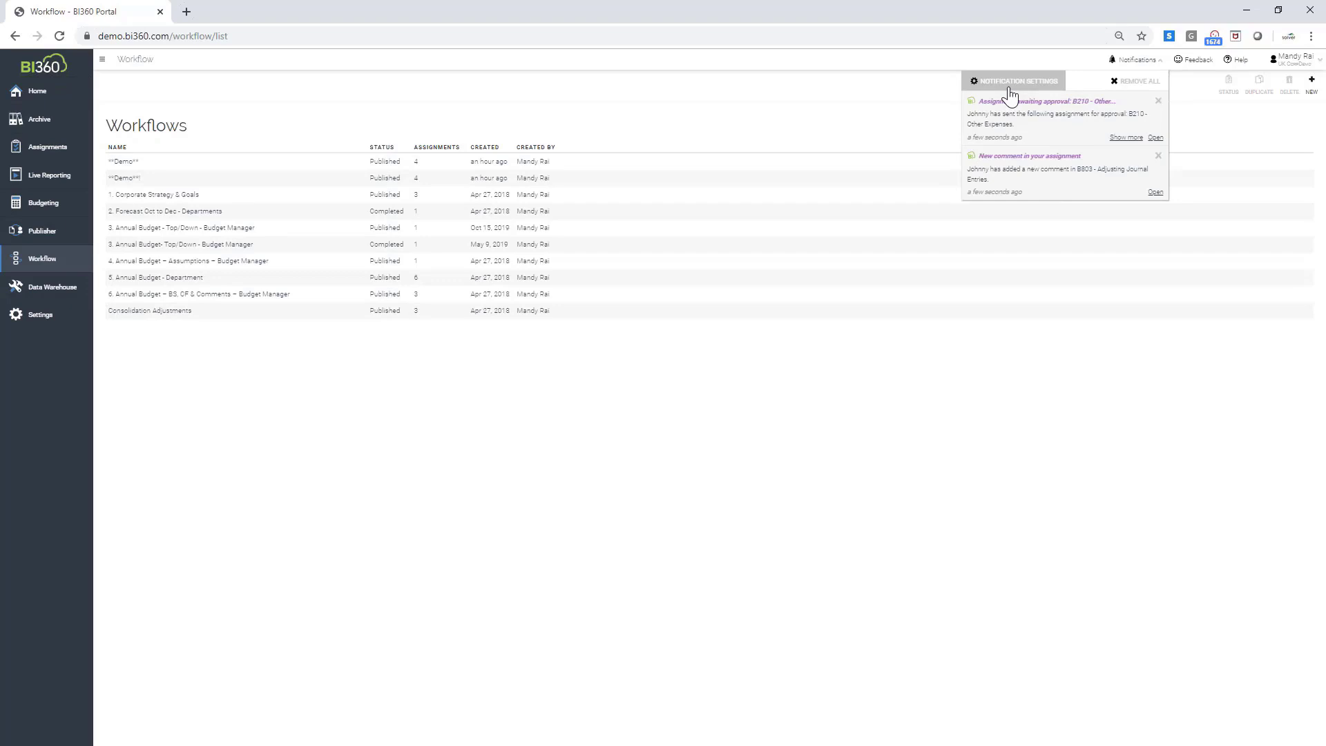
{"action": "left_click", "coordinate": [801, 102]}
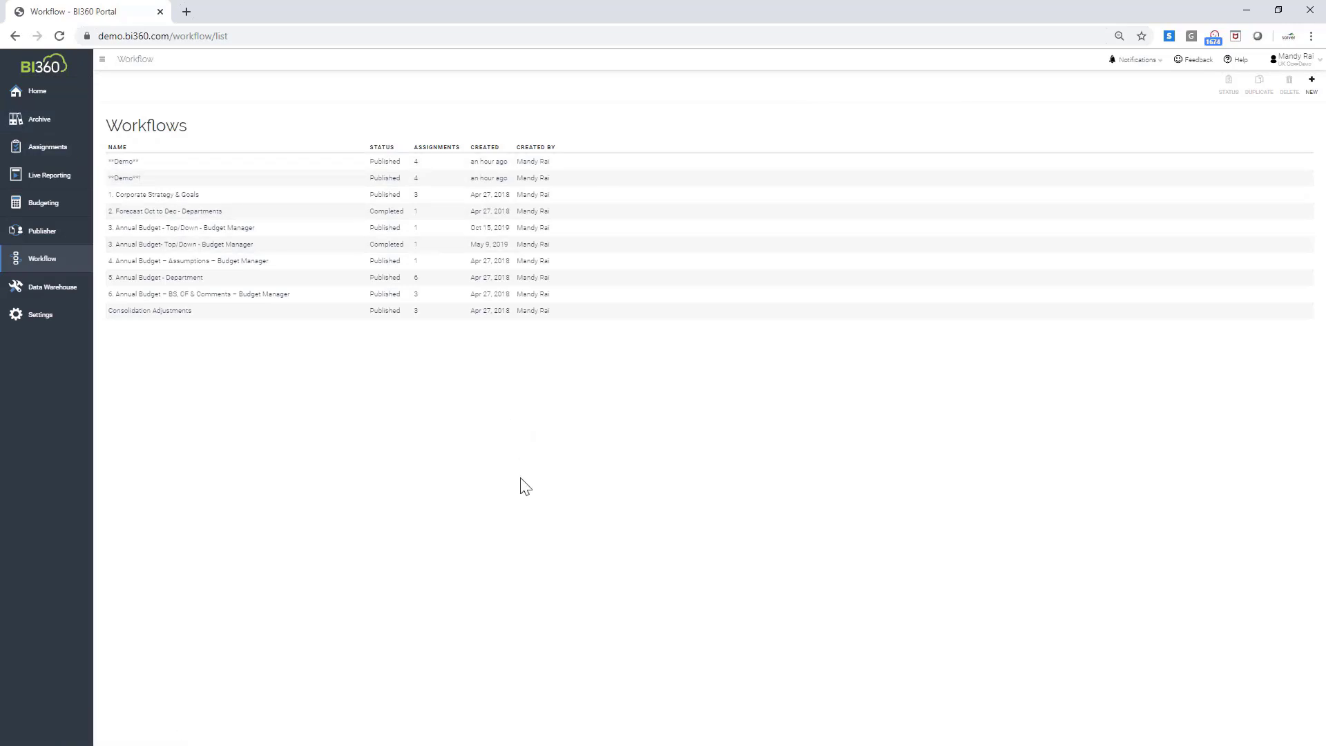
- Open the B210 - Other Expenses assignment awaiting approval in the first **Demo** workflow and expand its activity log
{"action": "left_click", "coordinate": [57, 157]}
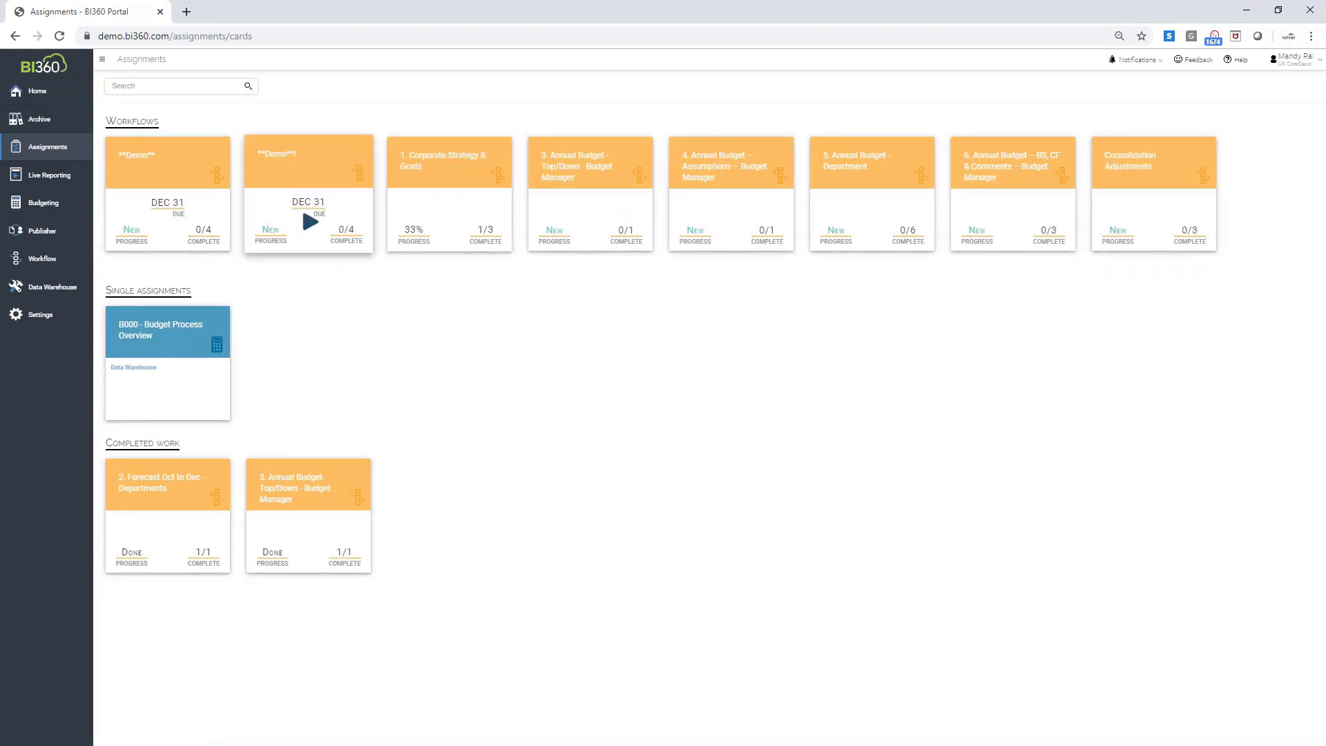
{"action": "left_click", "coordinate": [168, 217]}
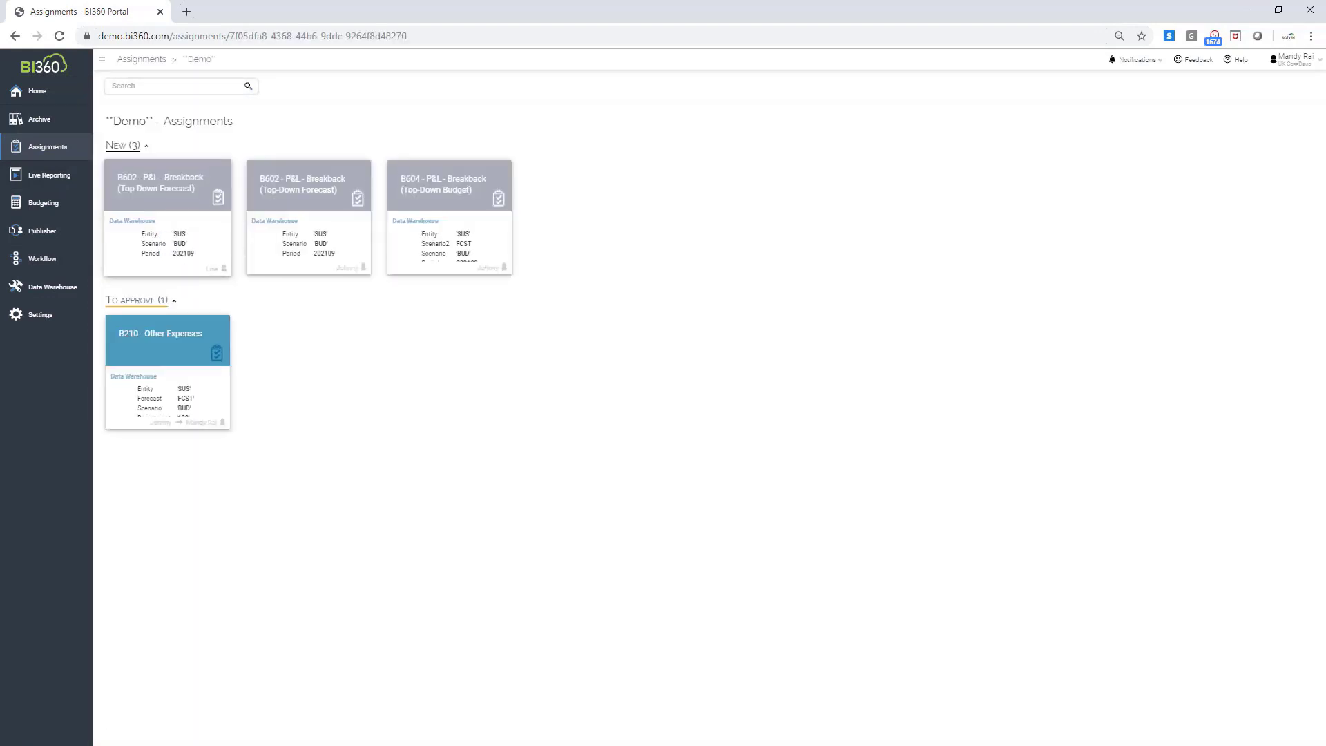
{"action": "left_click", "coordinate": [169, 404]}
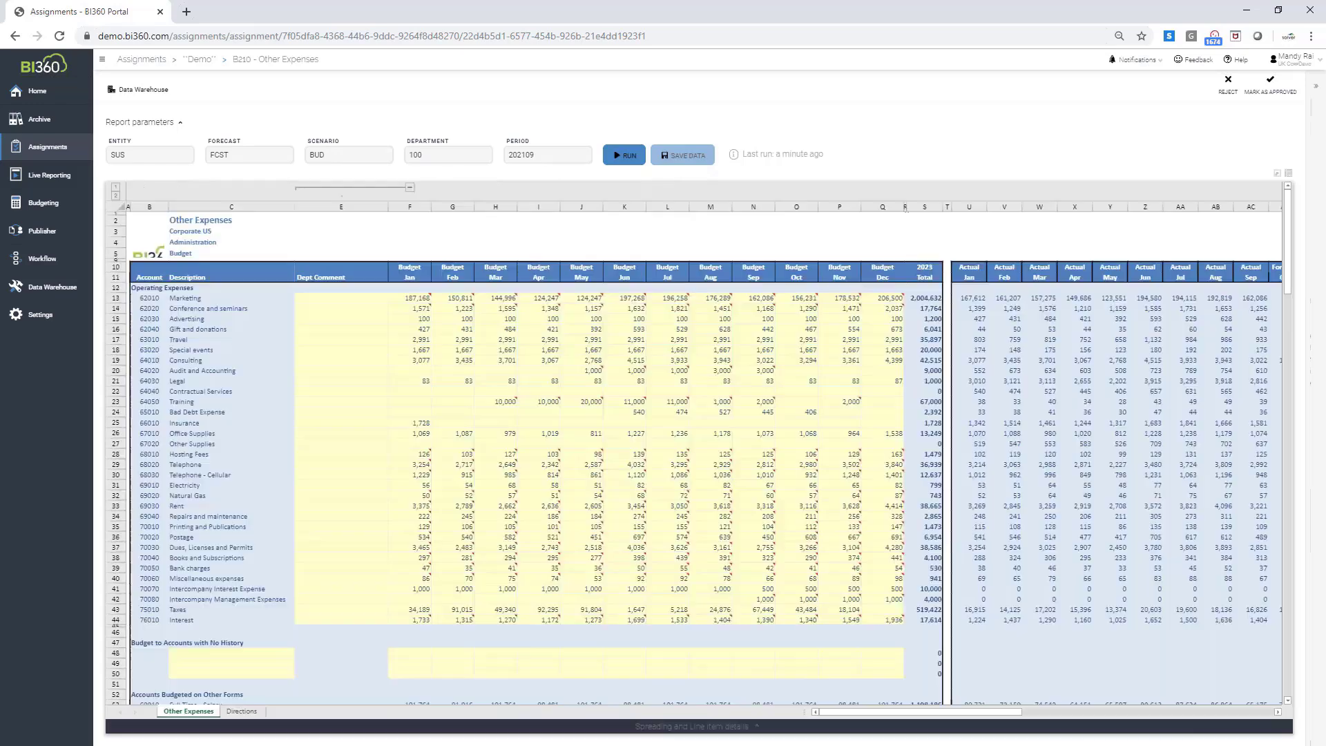
{"action": "left_click", "coordinate": [1316, 97]}
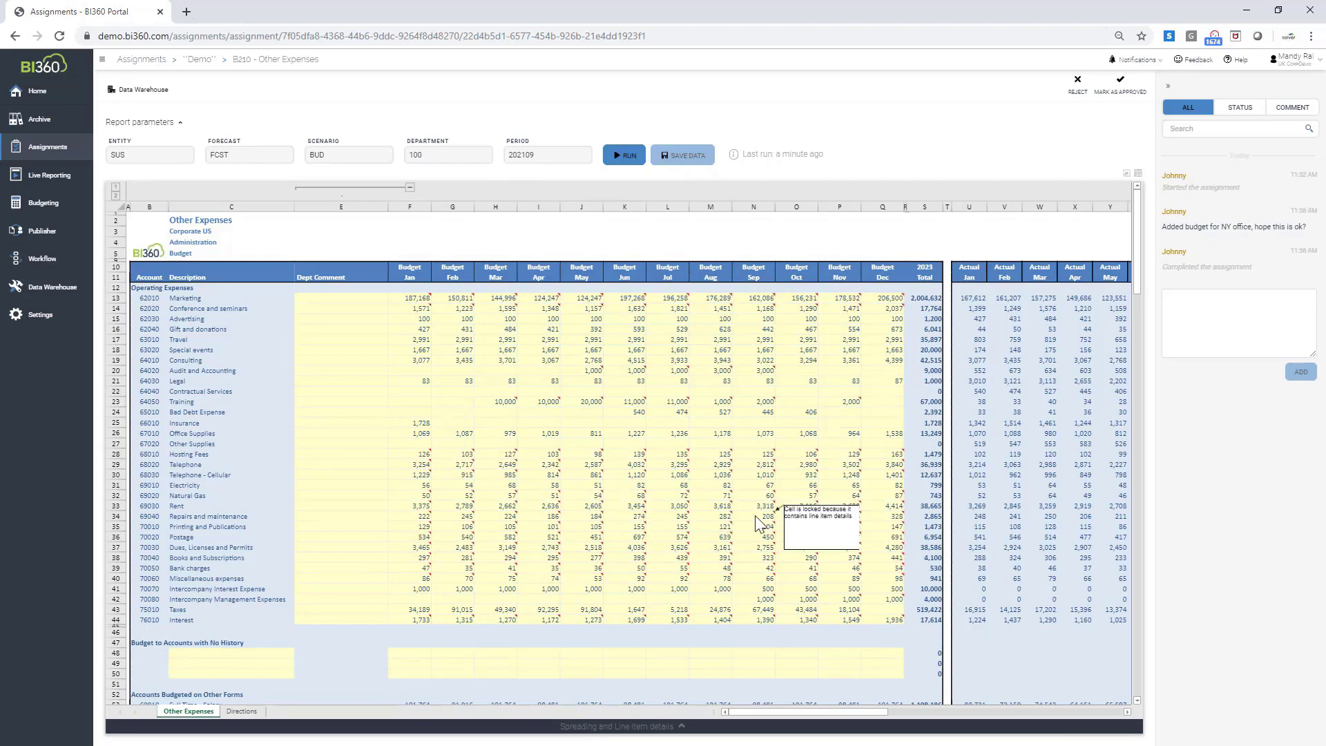
- Mark the B210 - Other Expenses assignment as approved and return to the assignments overview
{"action": "left_click", "coordinate": [1129, 90]}
{"action": "left_click", "coordinate": [1120, 83]}
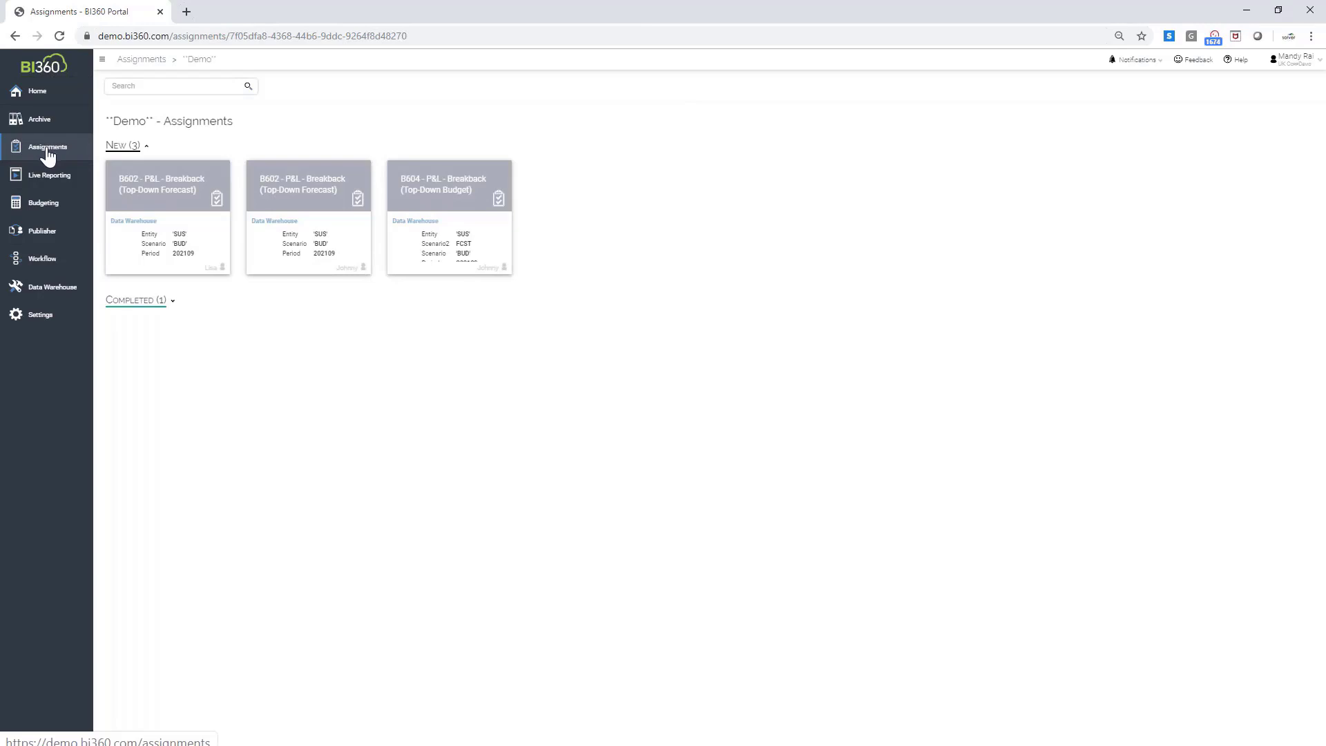
{"action": "left_click", "coordinate": [48, 151]}
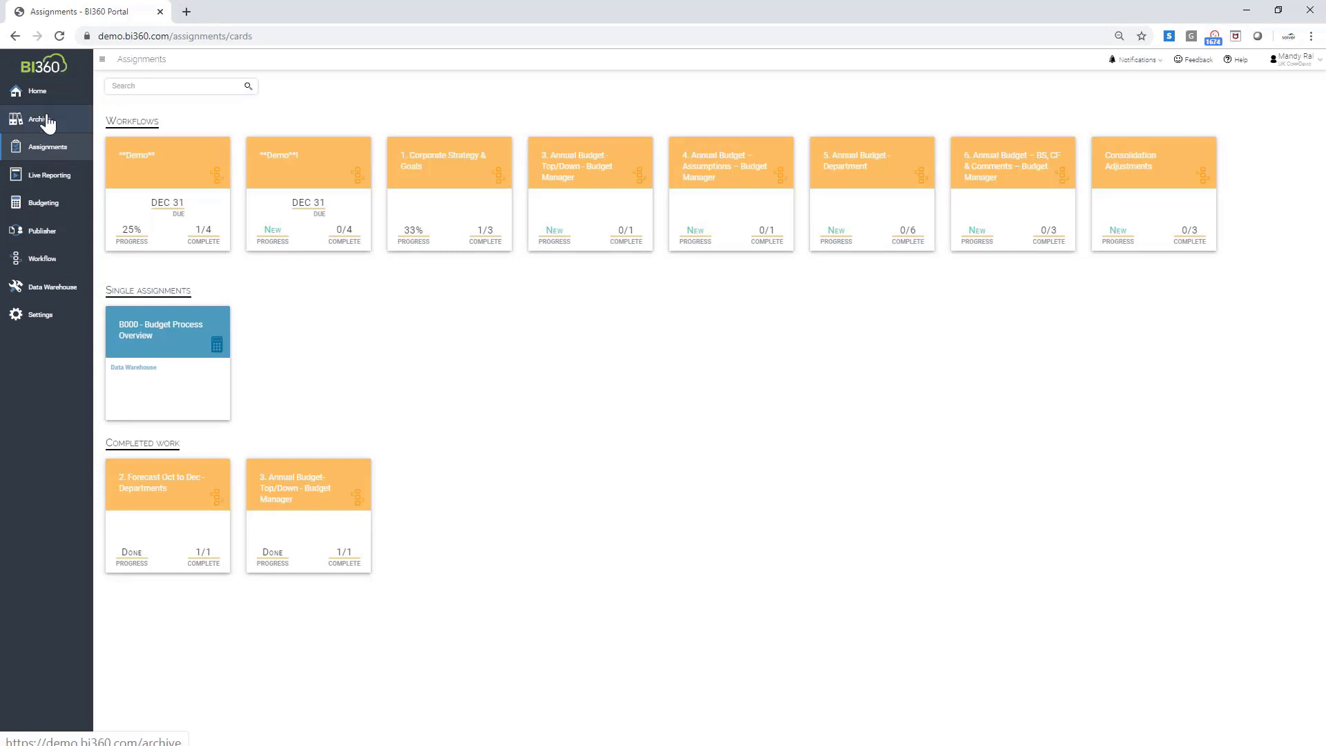
- Open the report archive, expand the playlists and look through the archived reports
{"action": "left_click", "coordinate": [47, 104]}
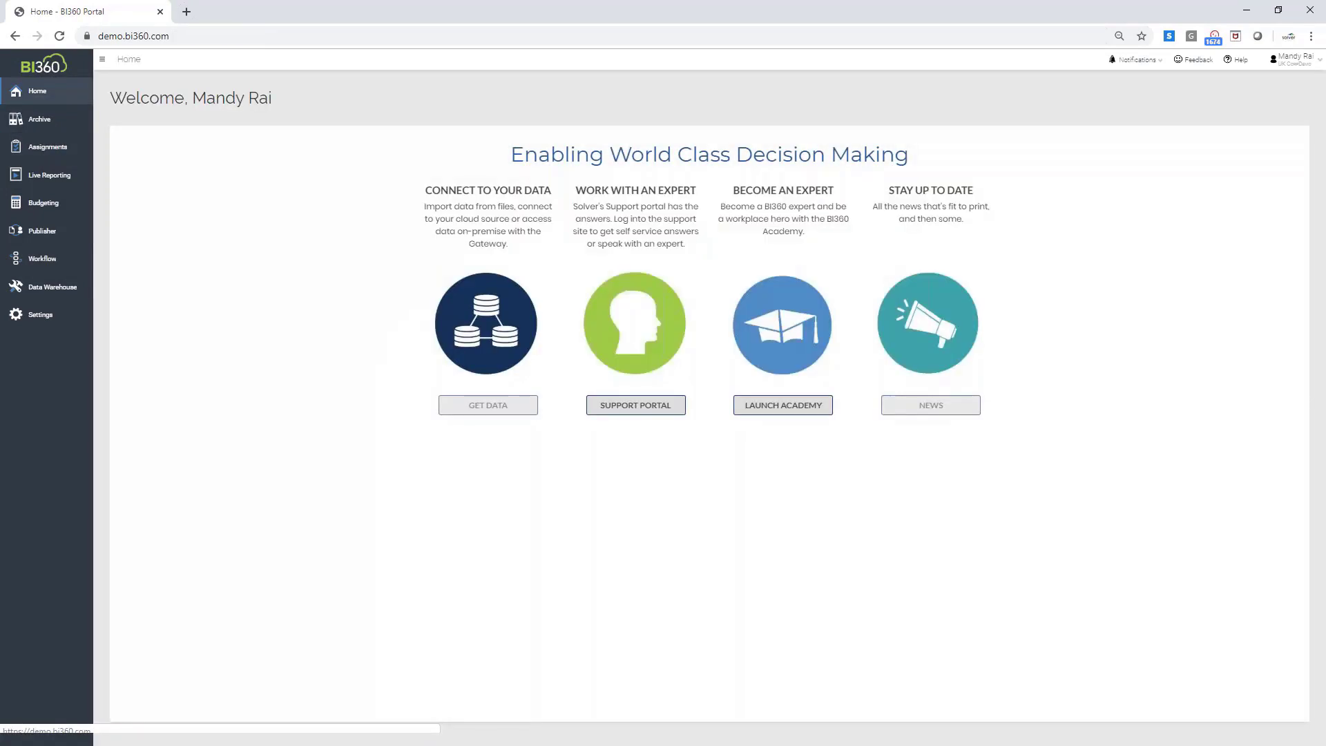
{"action": "left_click", "coordinate": [42, 119]}
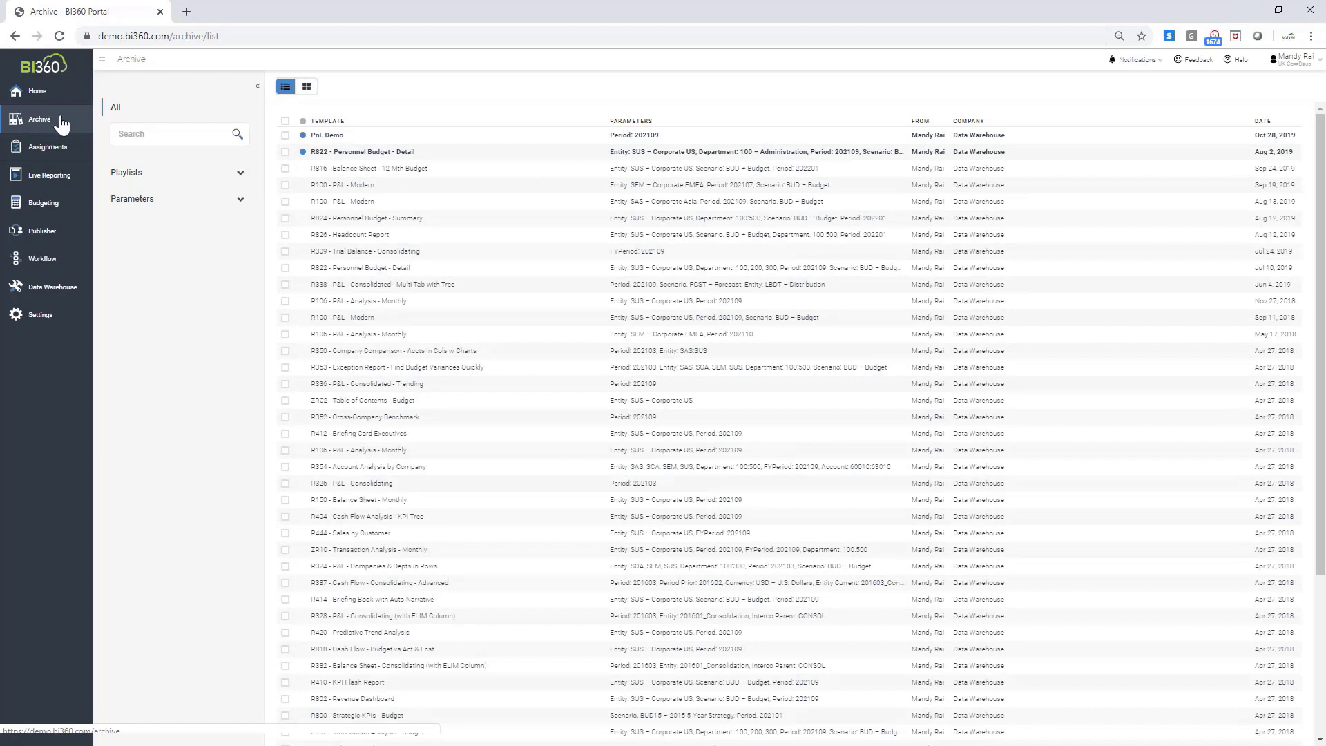
{"action": "left_click", "coordinate": [241, 178]}
{"action": "left_click_drag", "start_coordinate": [1323, 149], "coordinate": [1322, 308]}
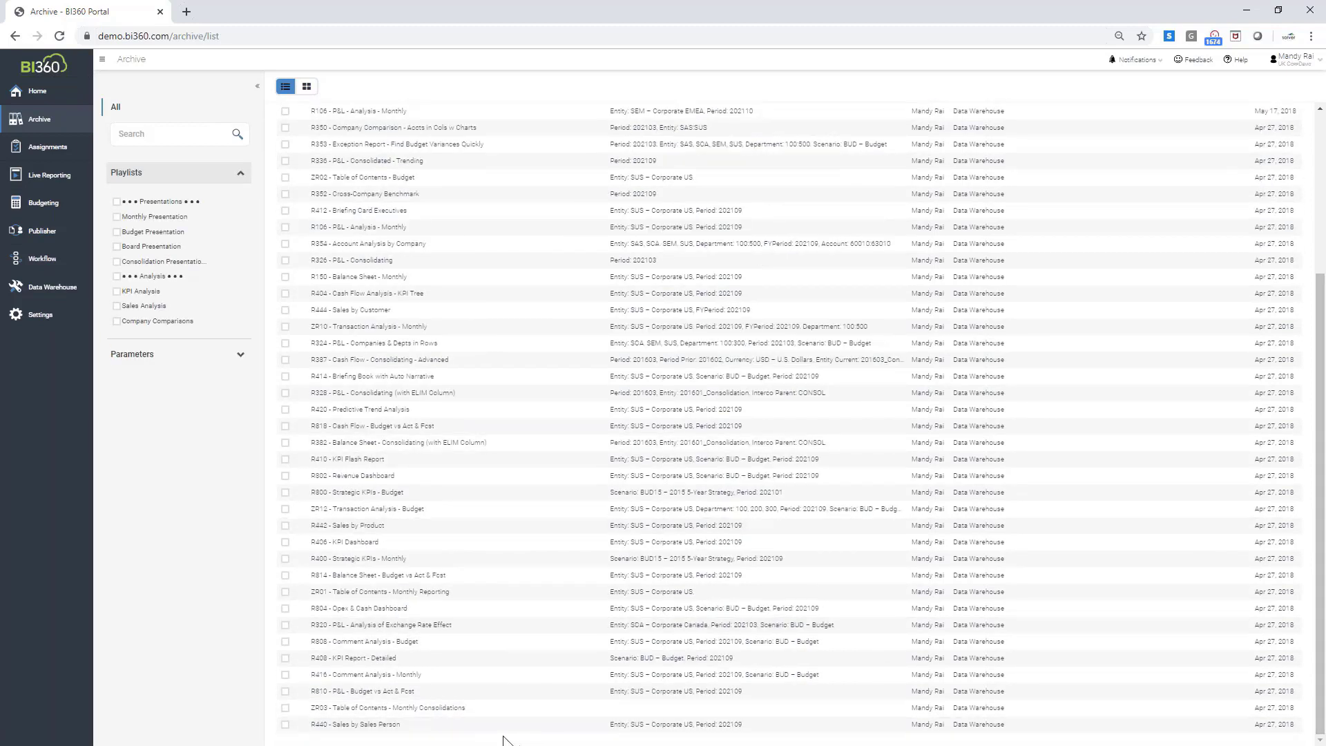
{"action": "scroll", "coordinate": [739, 399], "scroll_direction": "up", "scroll_amount": 3}
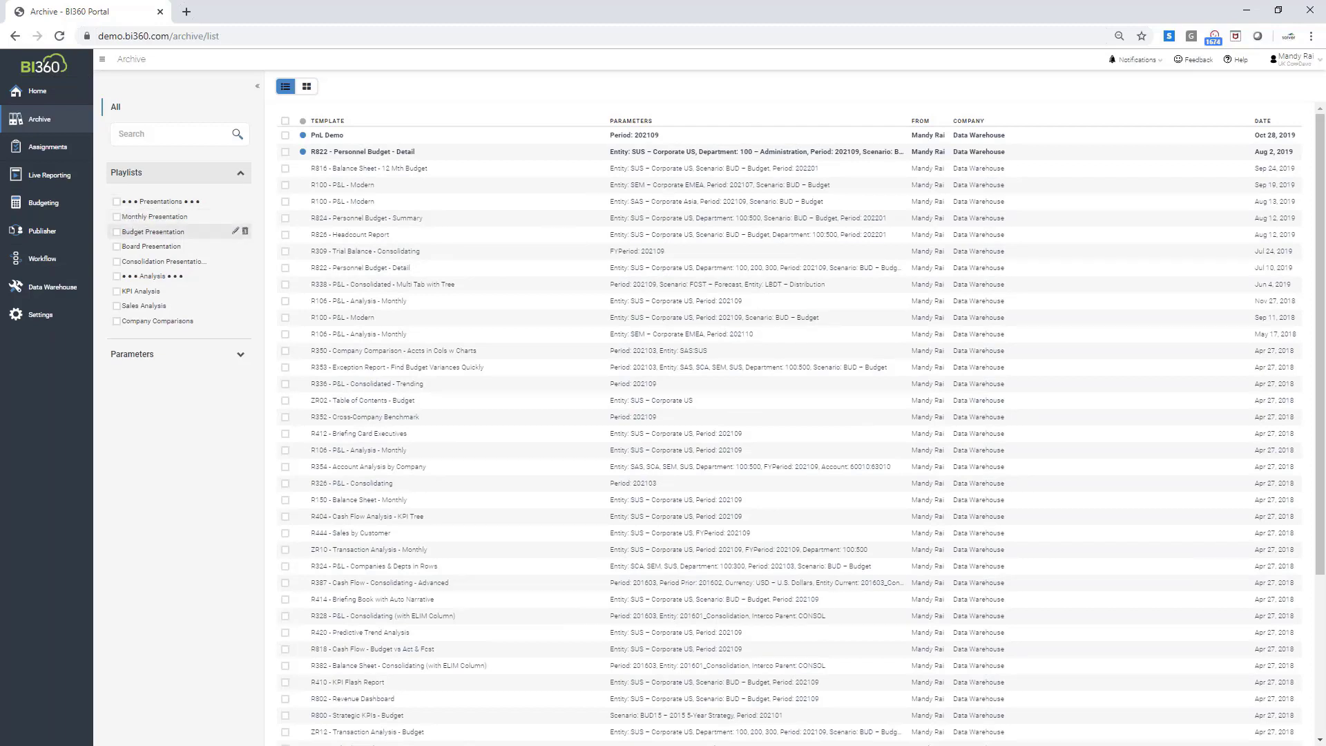
- Select all reports in the Budget Presentation playlist and show them as a playlist
{"action": "left_click", "coordinate": [117, 231]}
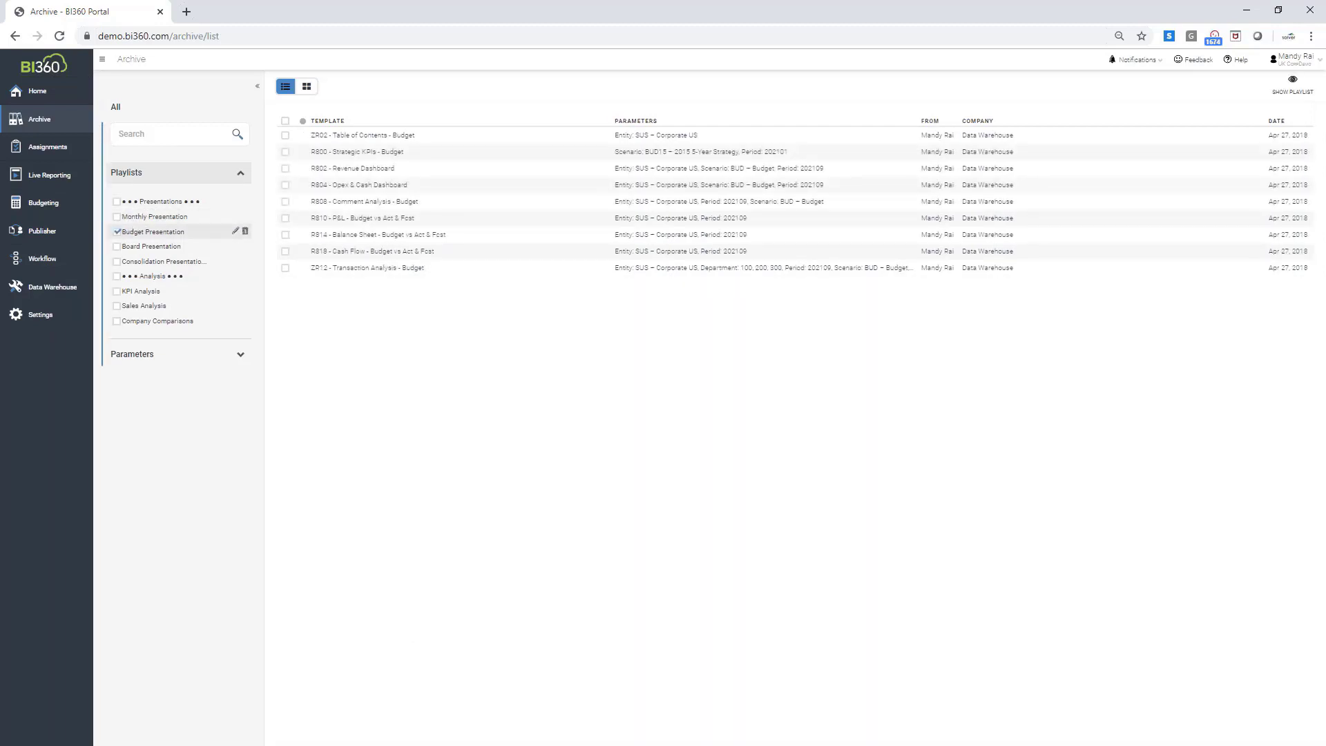
{"action": "left_click", "coordinate": [286, 122]}
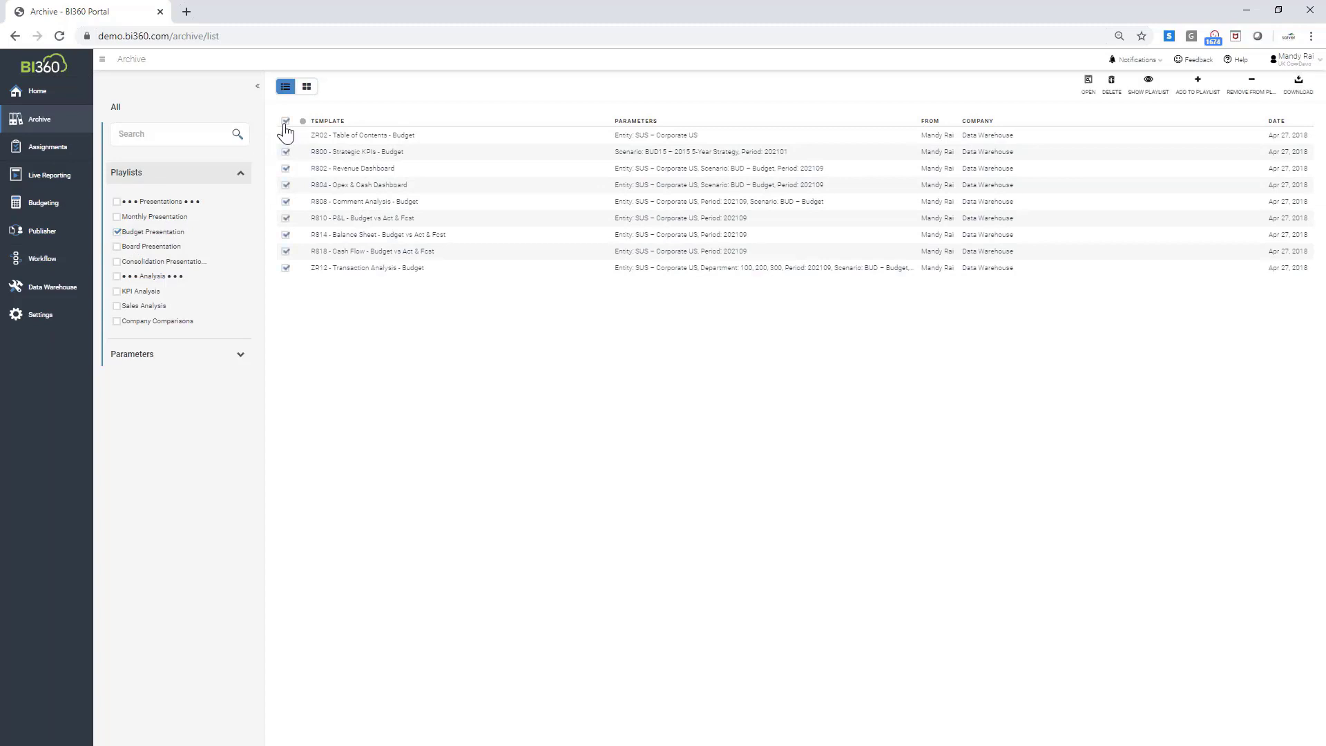
{"action": "left_click", "coordinate": [1148, 84]}
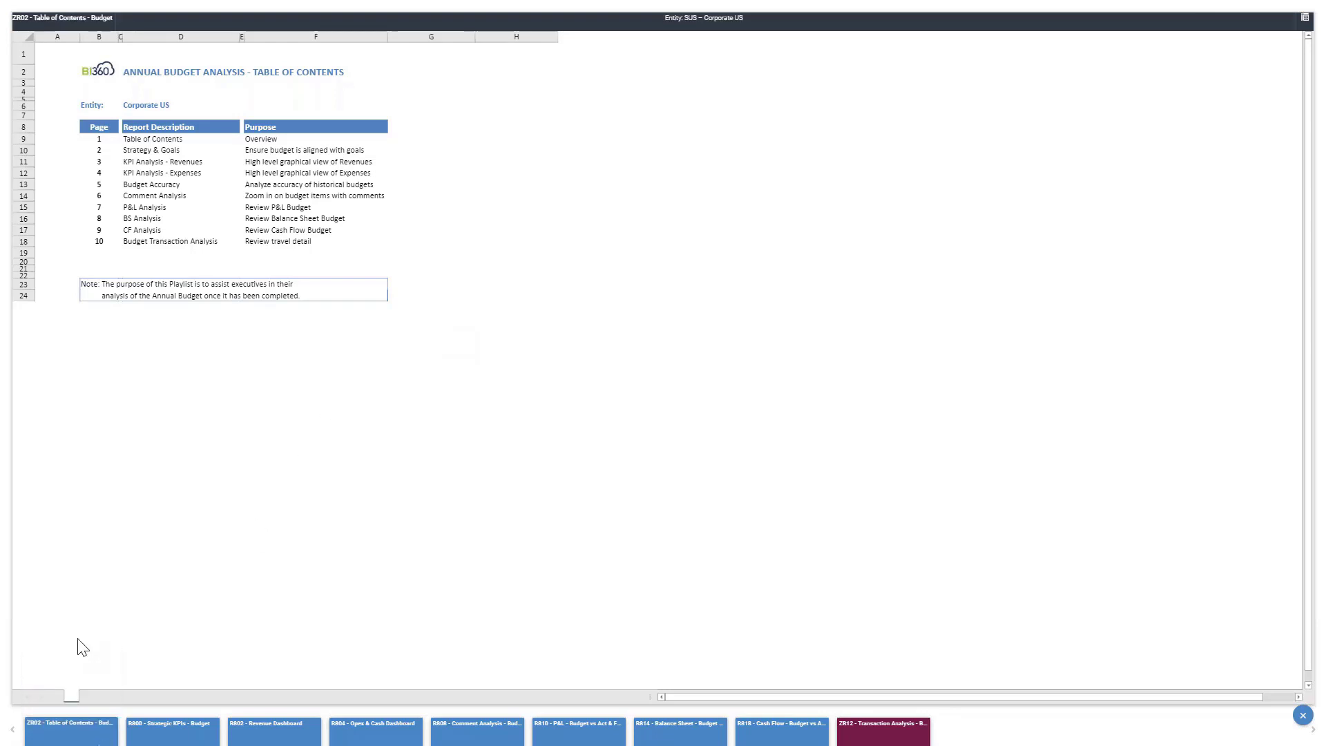
- Page through the playlist from Strategic KPIs, Revenue, Opex & Cash and Comment Analysis to the P&L - Budget vs Act & Fcst report
{"action": "mouse_move", "coordinate": [67, 664]}
{"action": "mouse_move", "coordinate": [172, 721]}
{"action": "left_click", "coordinate": [172, 678]}
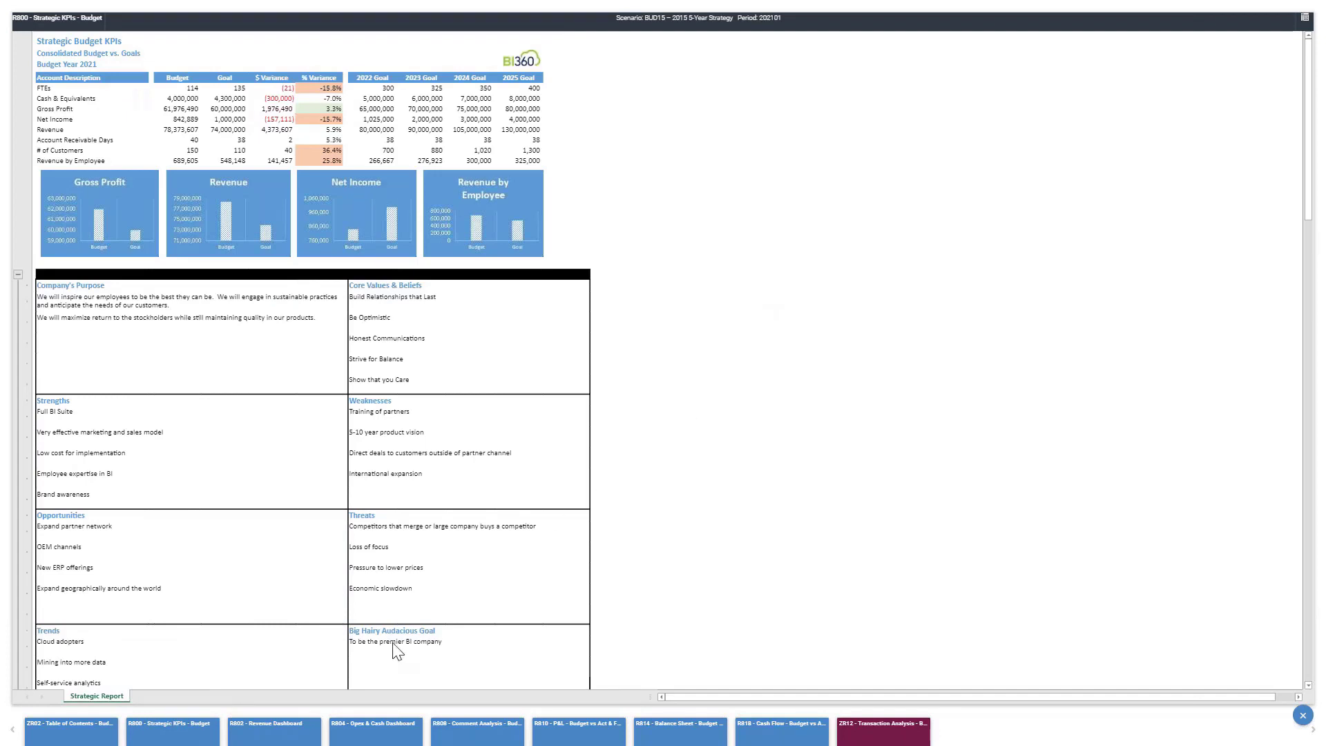
{"action": "left_click", "coordinate": [279, 675]}
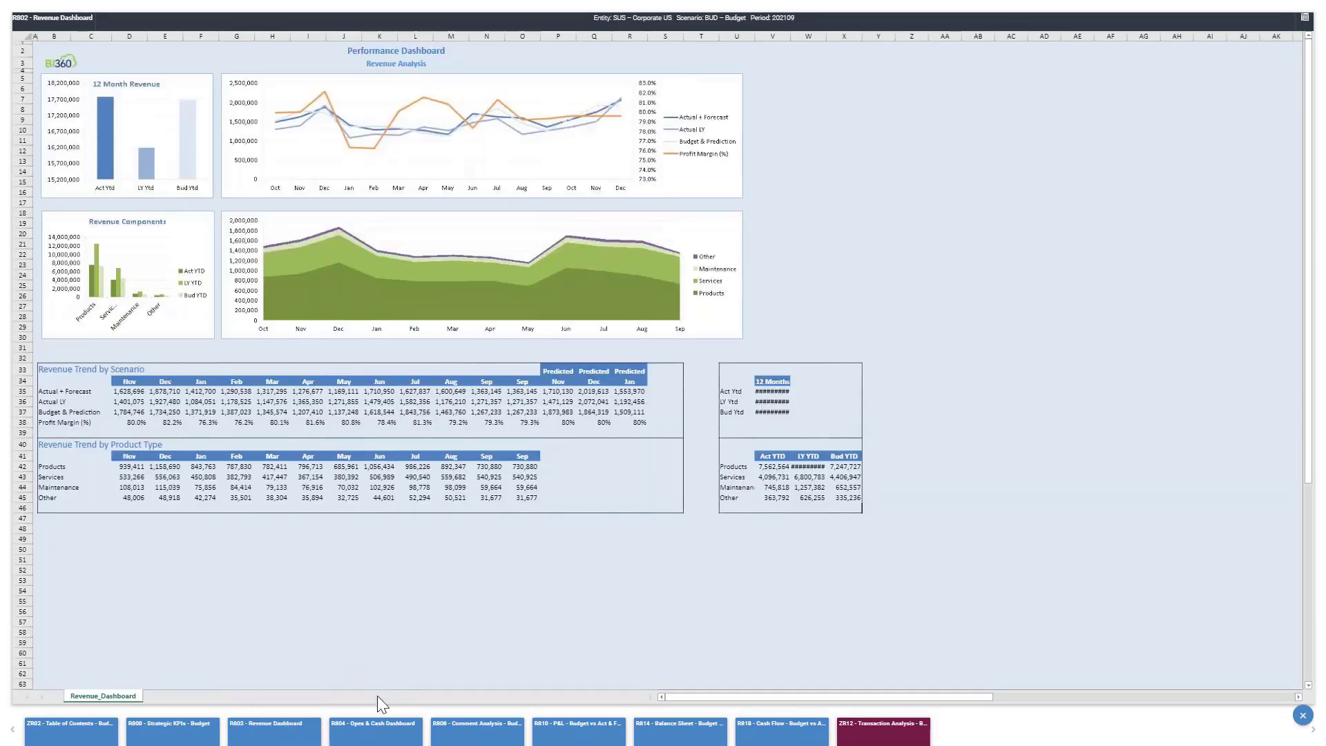
{"action": "mouse_move", "coordinate": [362, 725]}
{"action": "left_click", "coordinate": [371, 678]}
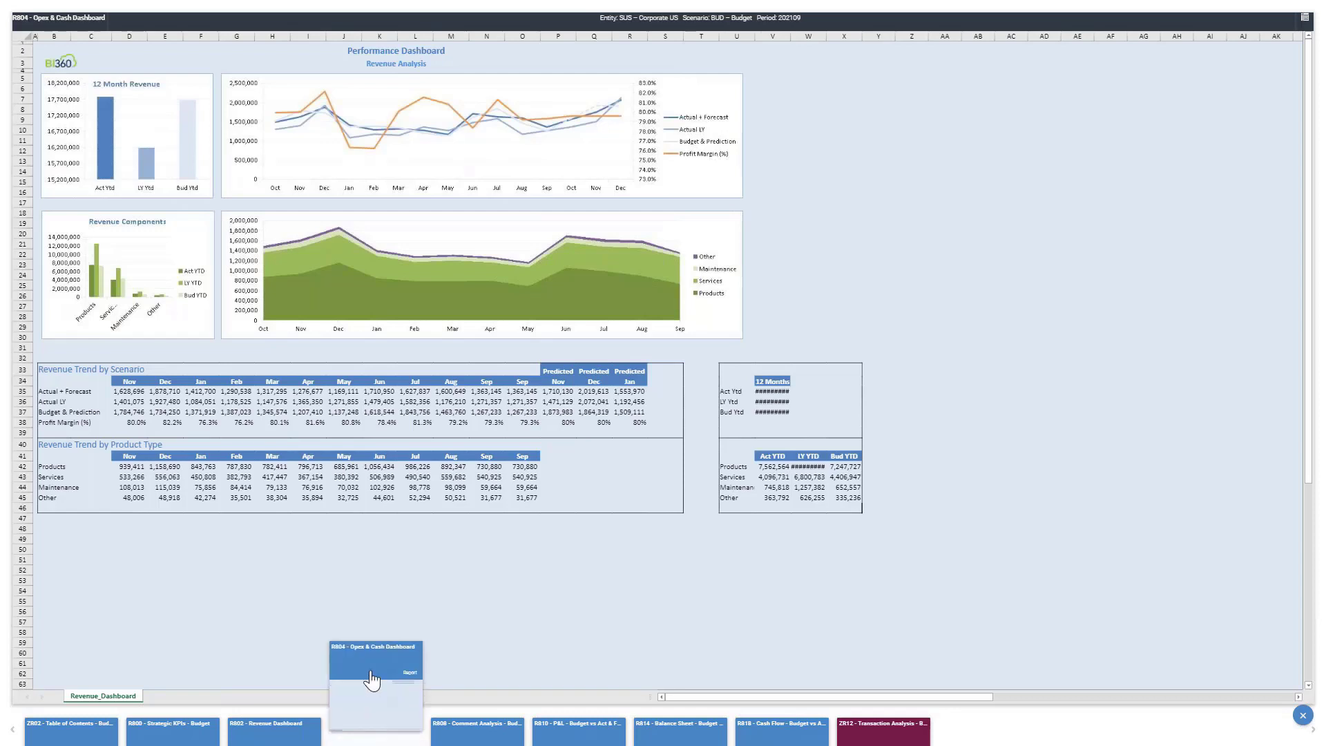
{"action": "mouse_move", "coordinate": [476, 723]}
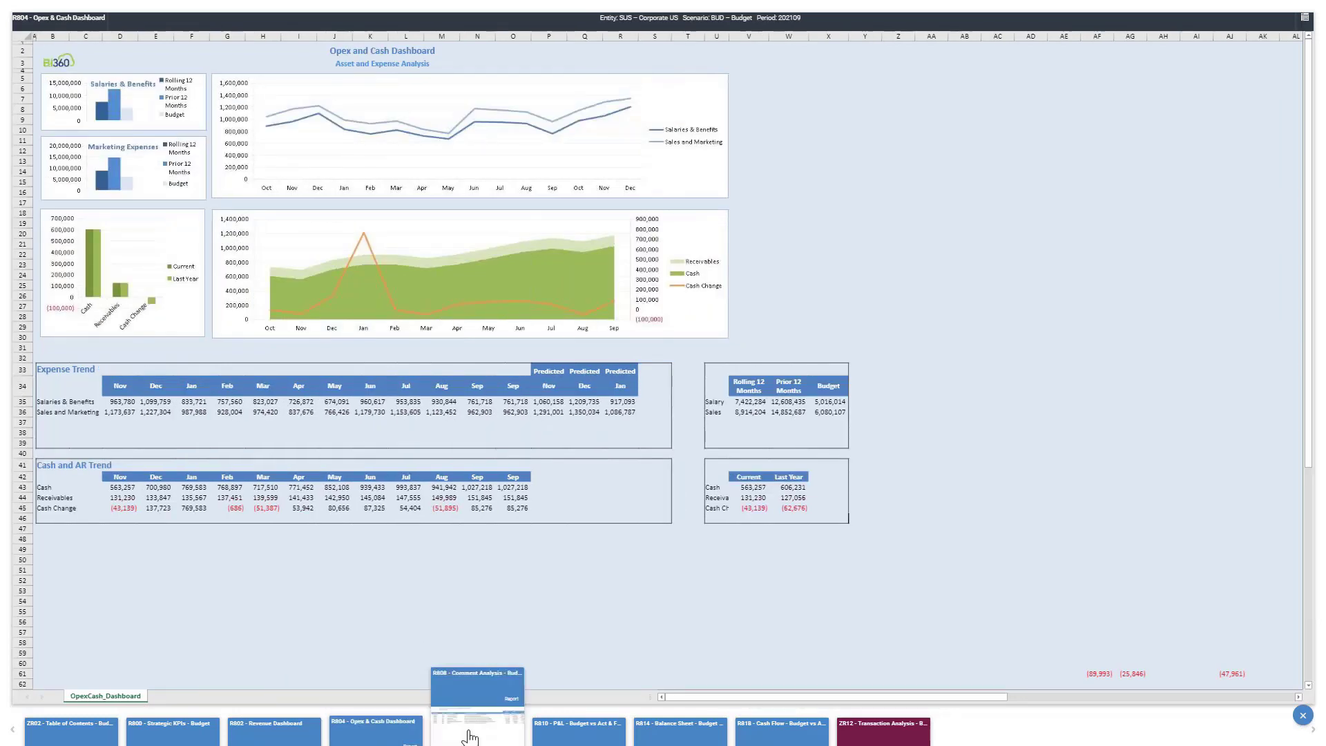
{"action": "left_click", "coordinate": [476, 689]}
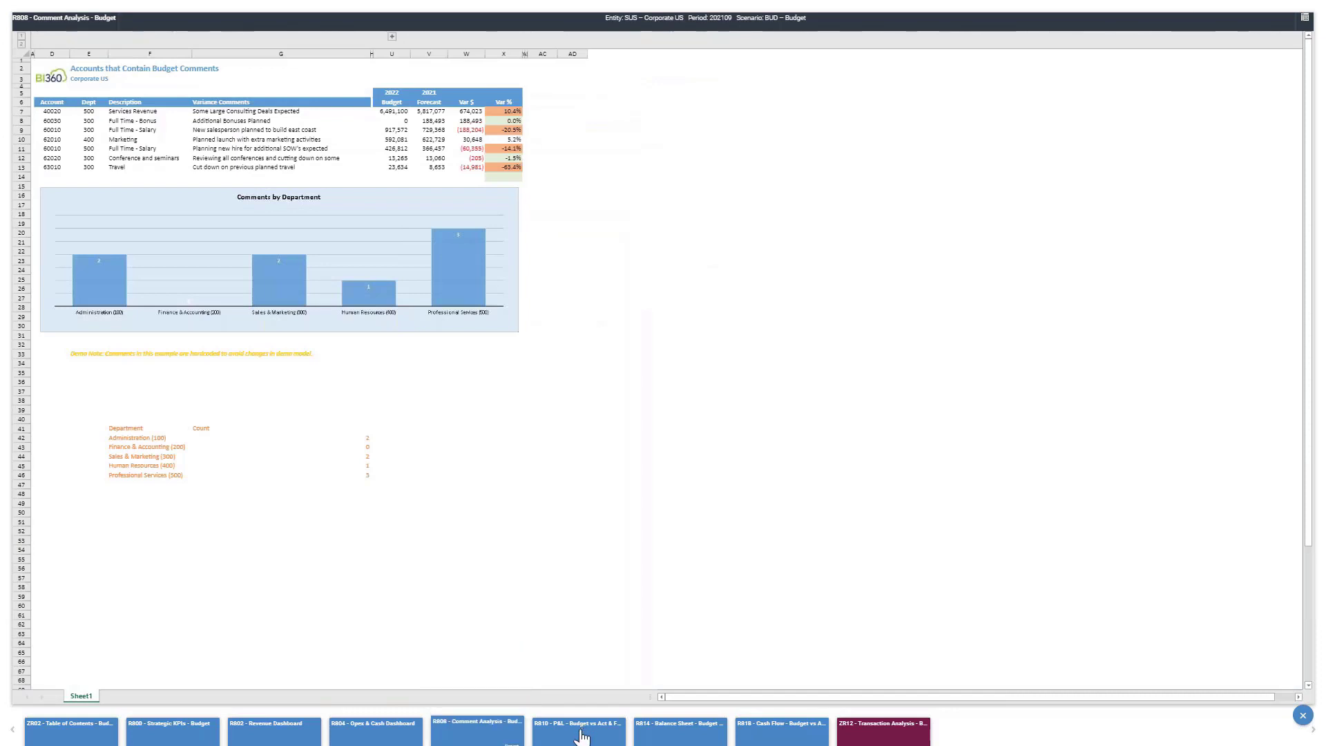
{"action": "mouse_move", "coordinate": [572, 740]}
{"action": "left_click", "coordinate": [567, 688]}
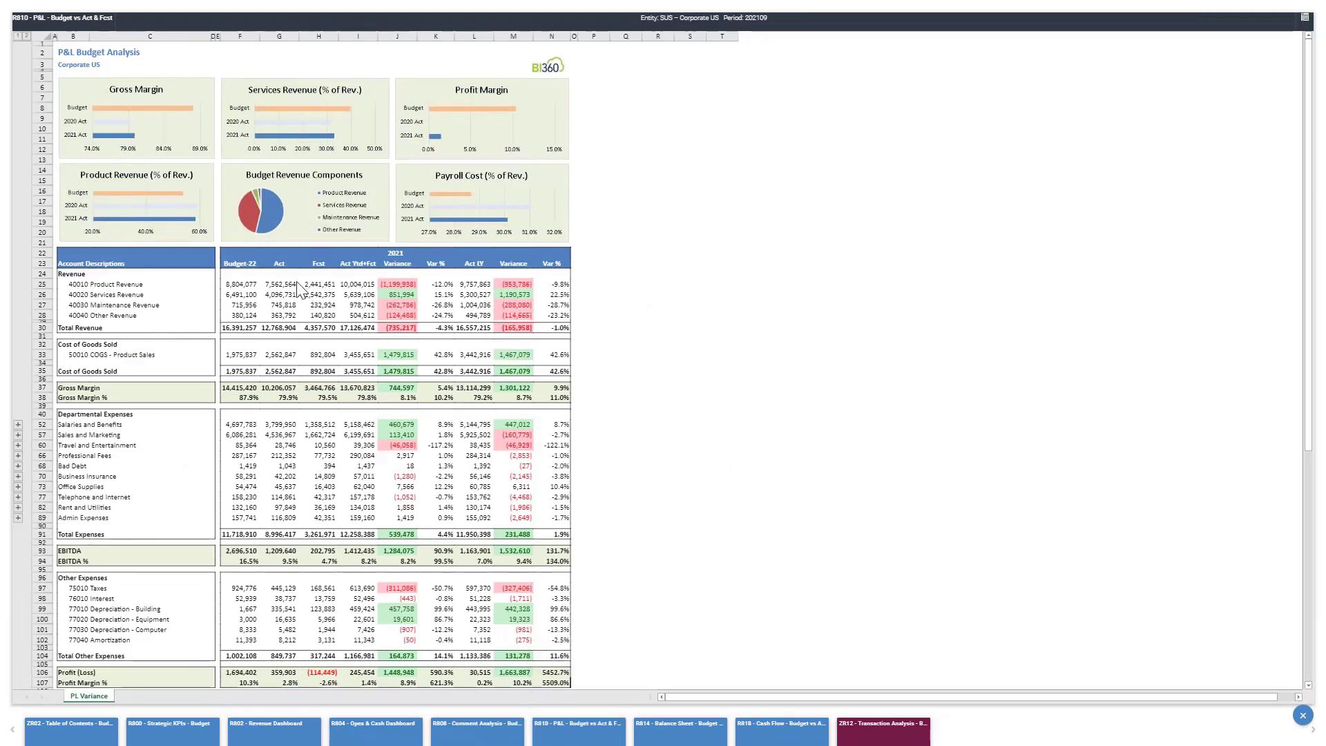
- Drill down the Budget-22 amount of 40010 Product Revenue to General Ledger, then open the ZR12 - Transaction Analysis - Budget report
{"action": "left_click", "coordinate": [249, 288]}
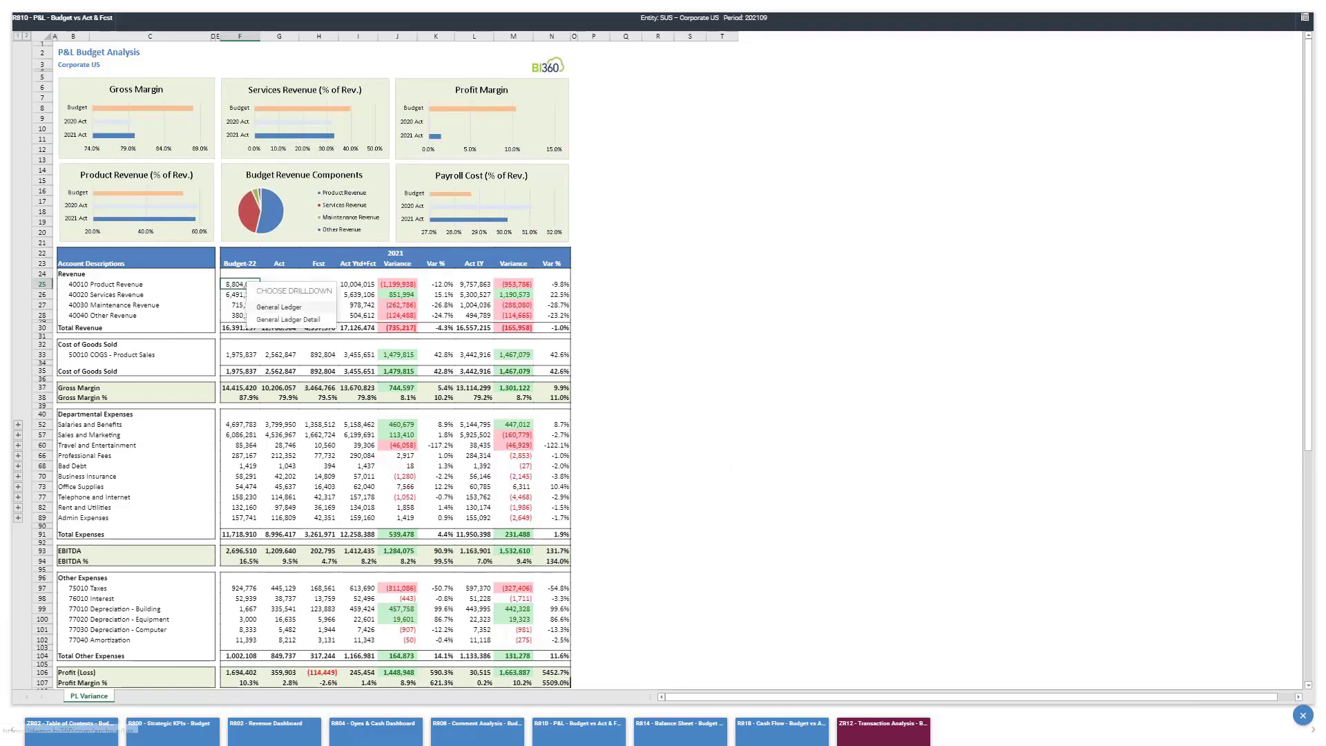
{"action": "left_click", "coordinate": [266, 315]}
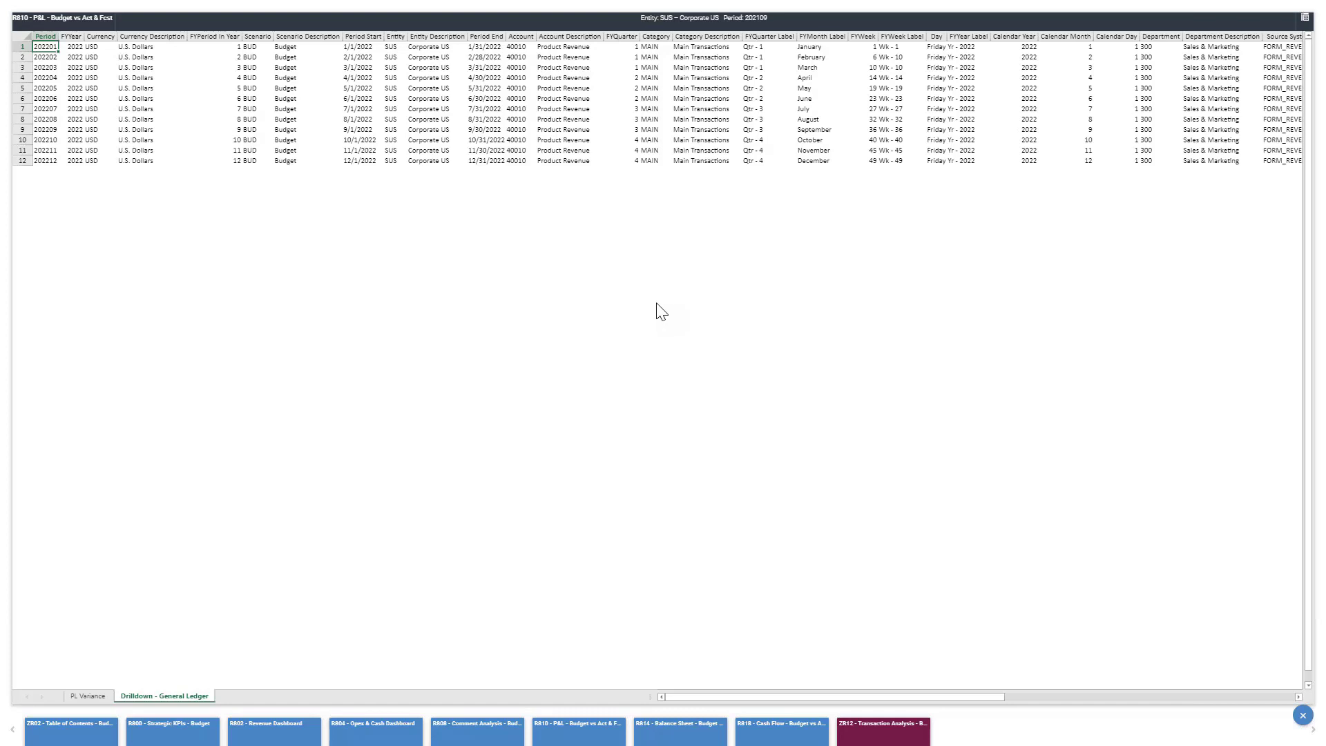
{"action": "left_click", "coordinate": [888, 667]}
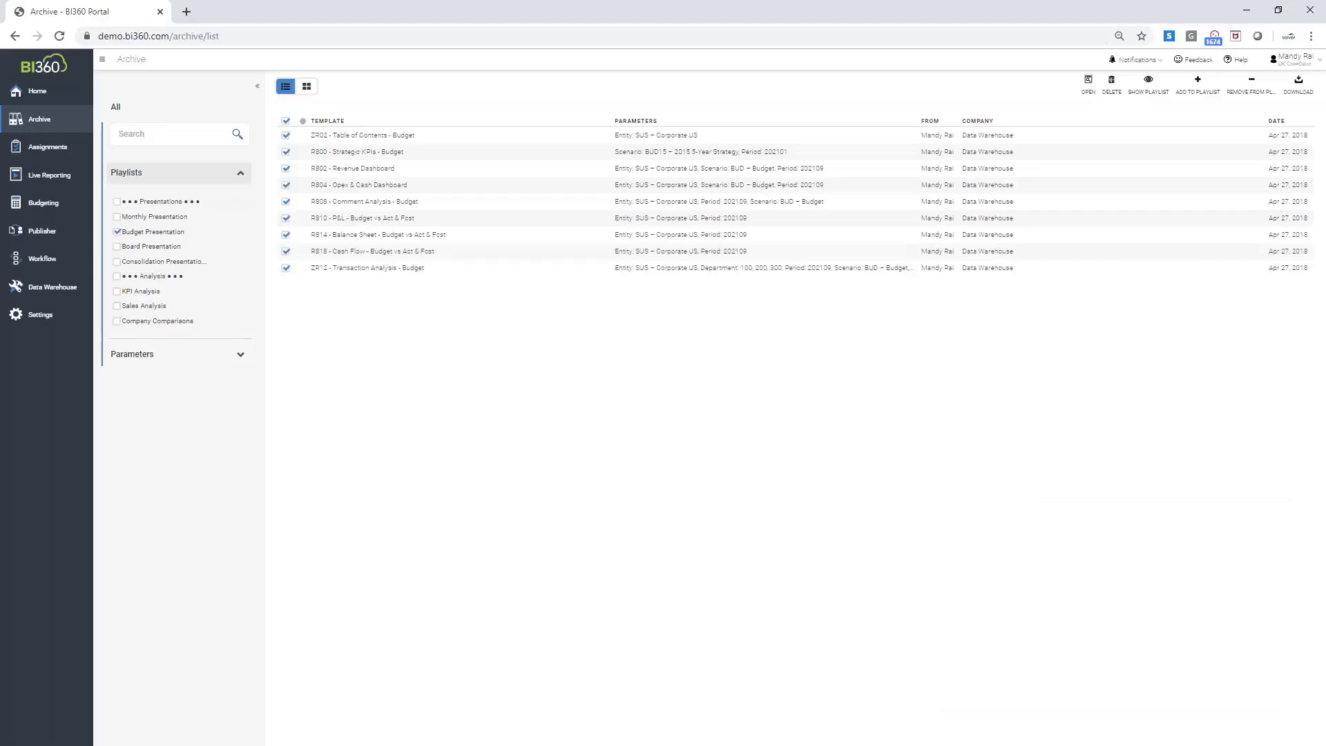
{"action": "left_click", "coordinate": [36, 92]}
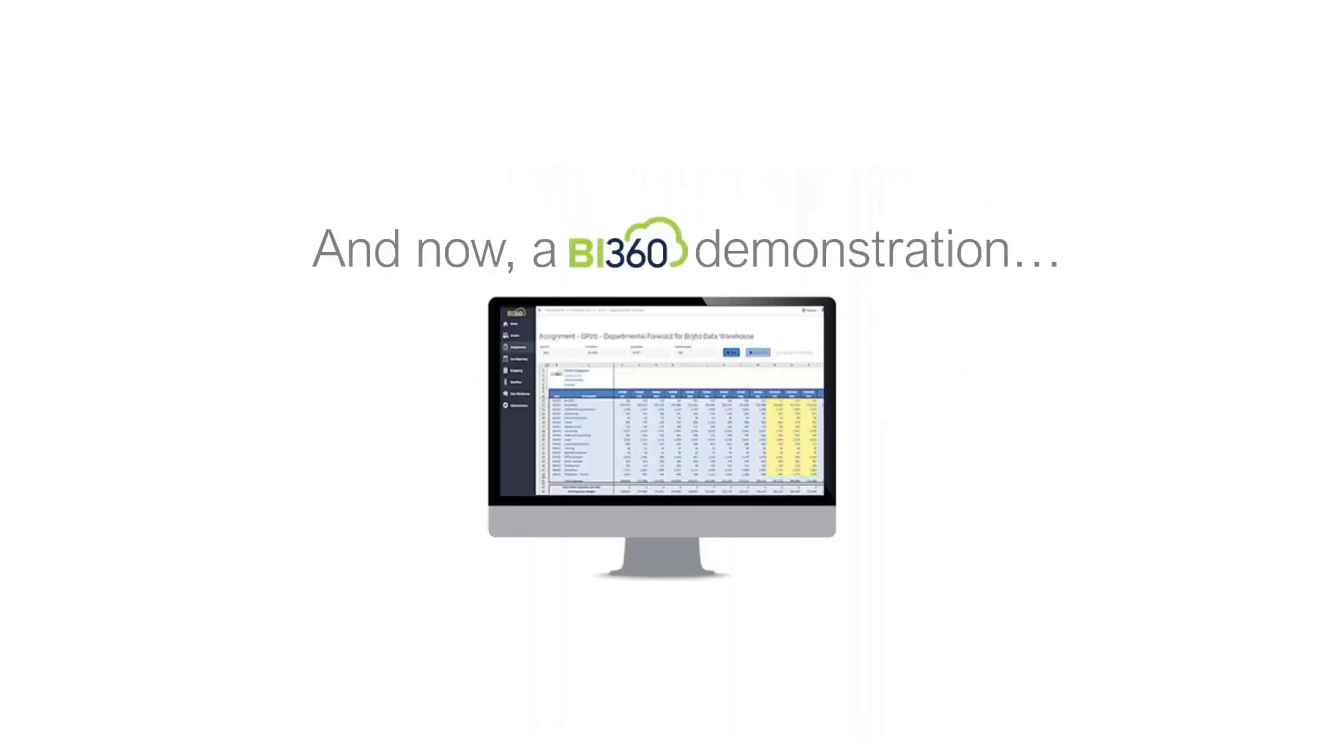
{"action": "left_click", "coordinate": [1103, 519]}
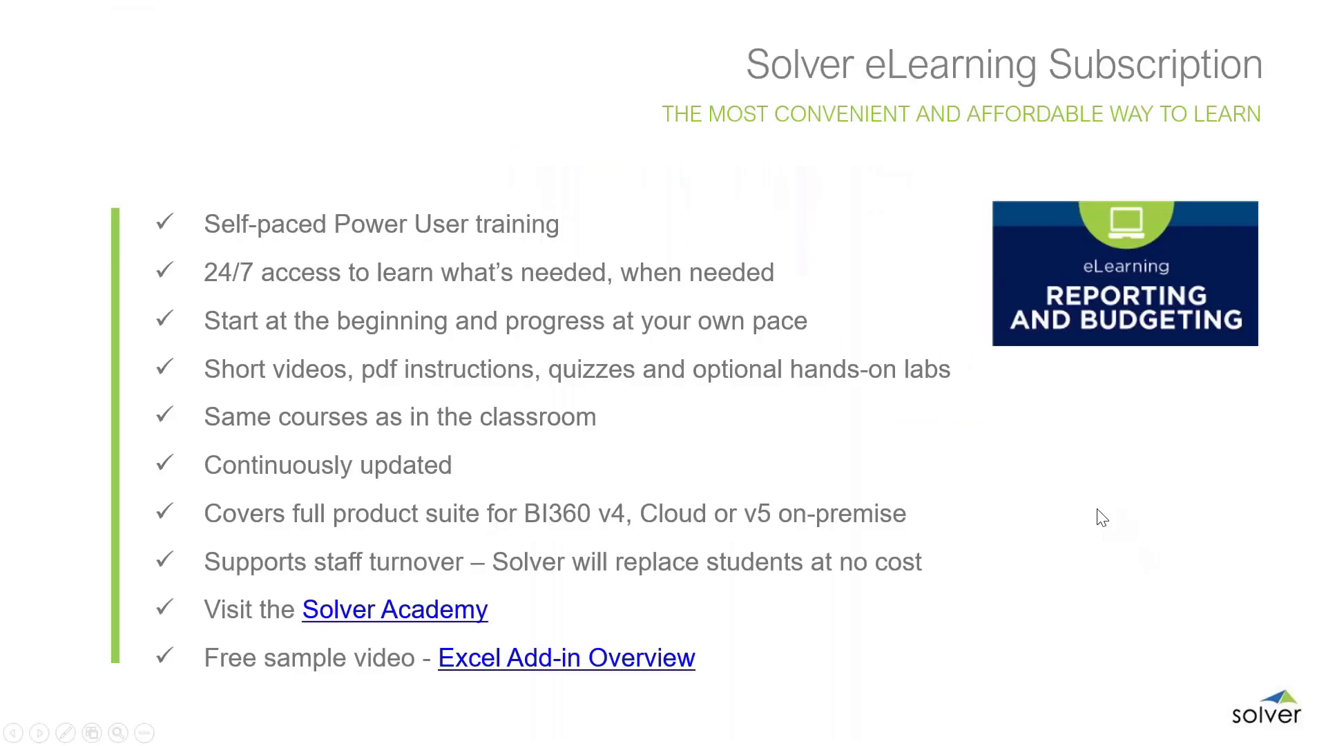